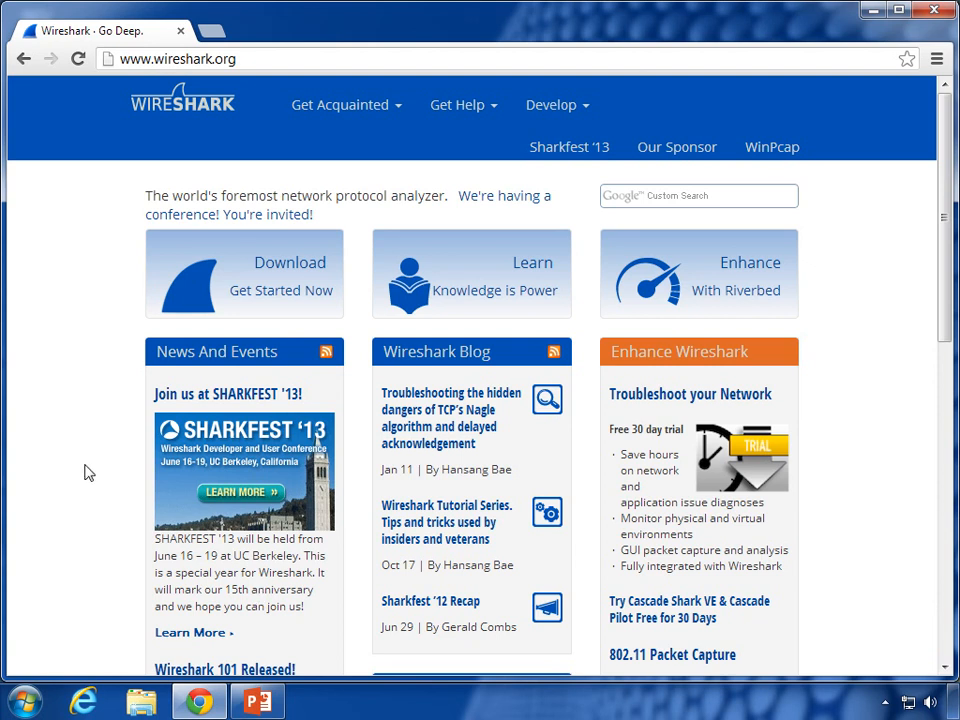
# Step: Download the Wireshark 1.8.7 Windows Installer (64-bit) and run the downloaded .exe
pyautogui.click(246, 284)
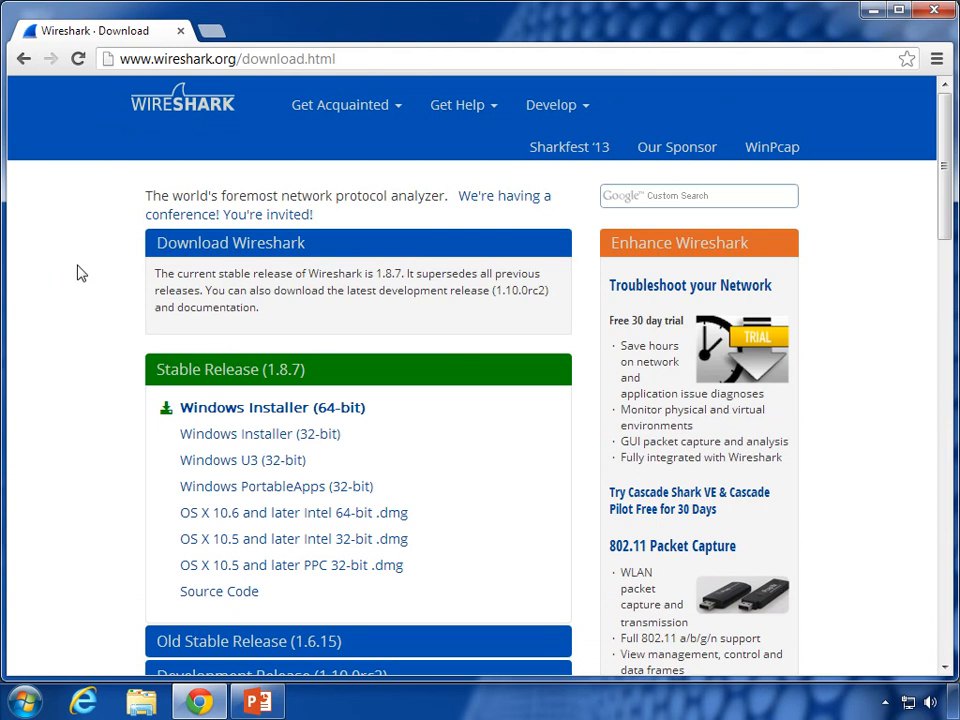
pyautogui.scroll(-2, 108, 320)
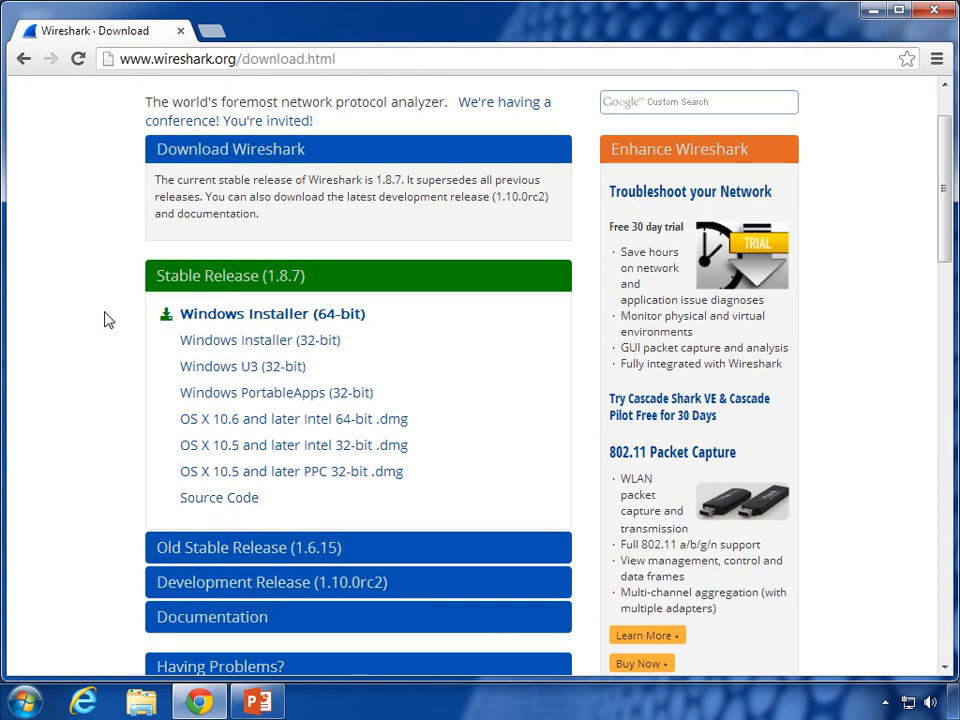
pyautogui.click(220, 322)
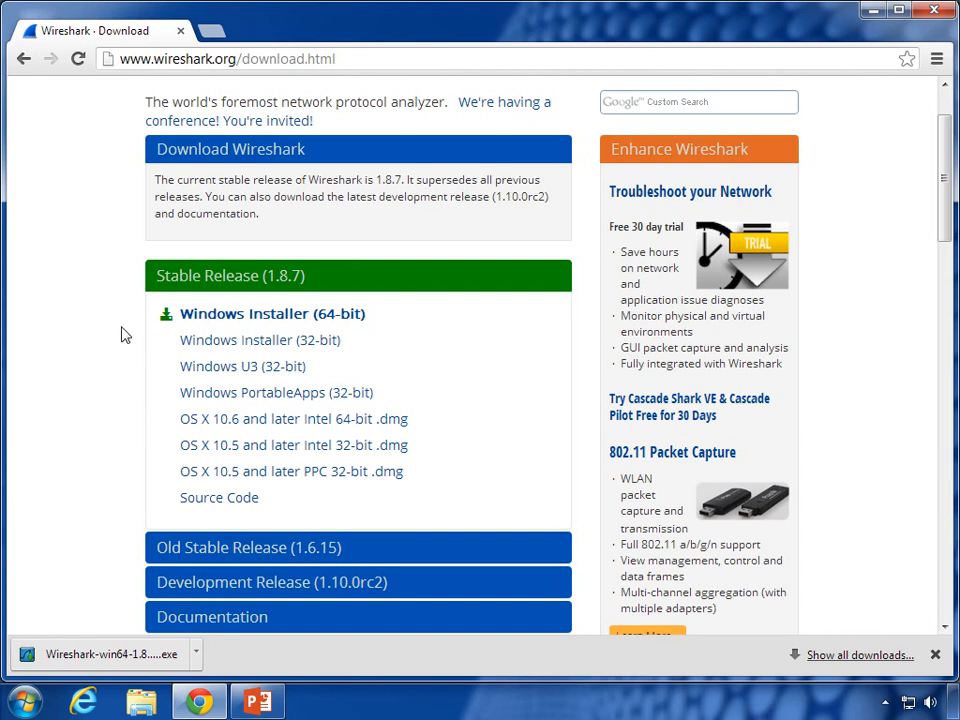
pyautogui.click(90, 655)
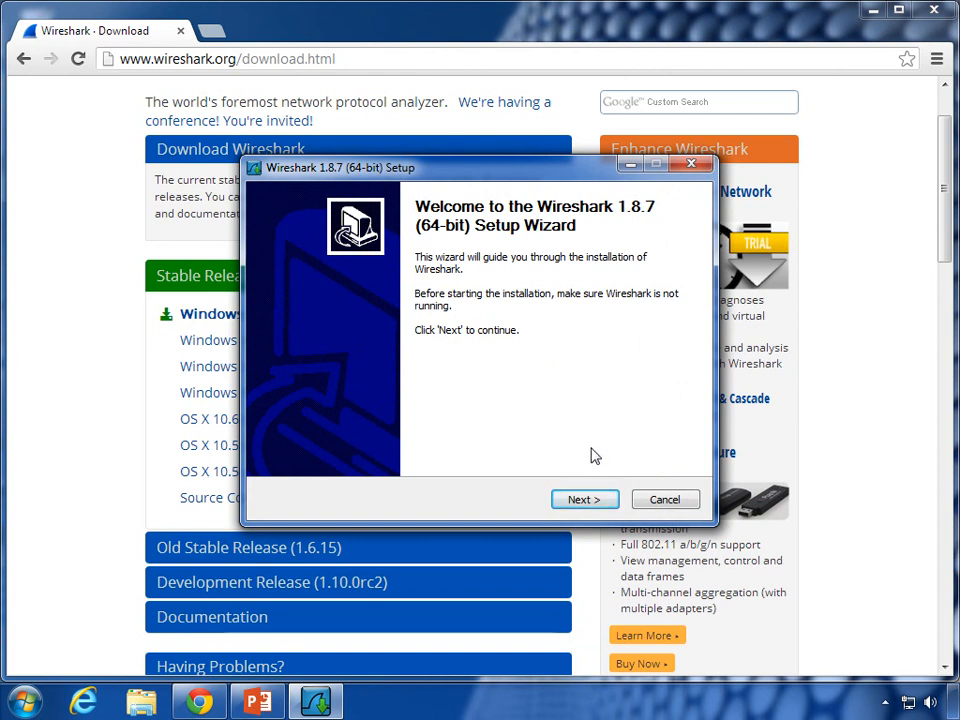
# Step: Accept the license, default components and shortcuts, and the C:\Program Files\Wireshark folder, then install
pyautogui.click(590, 499)
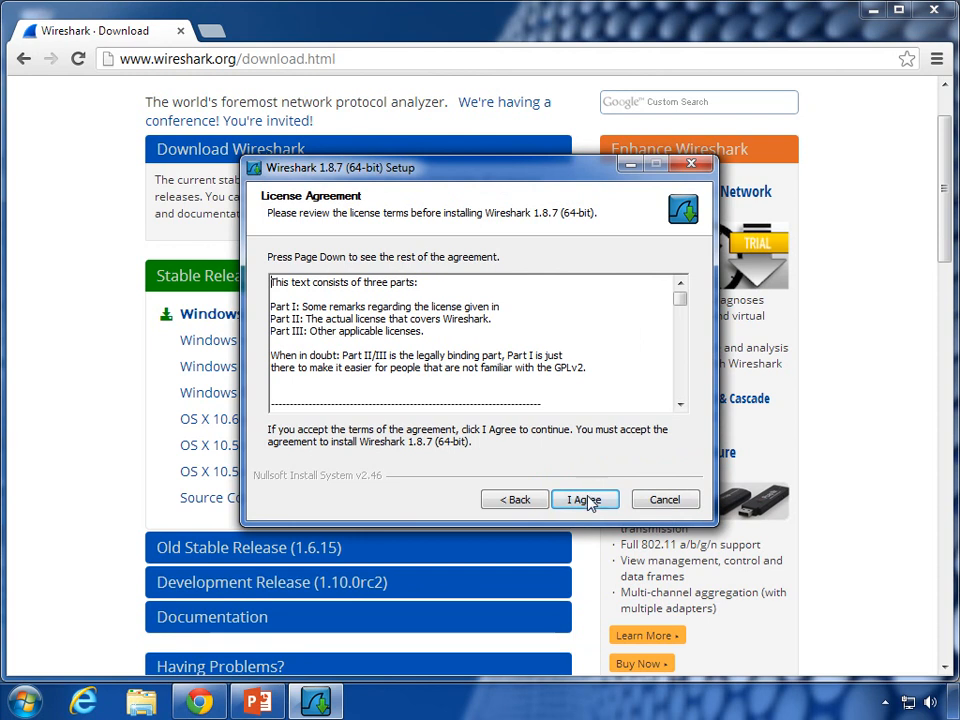
pyautogui.click(587, 499)
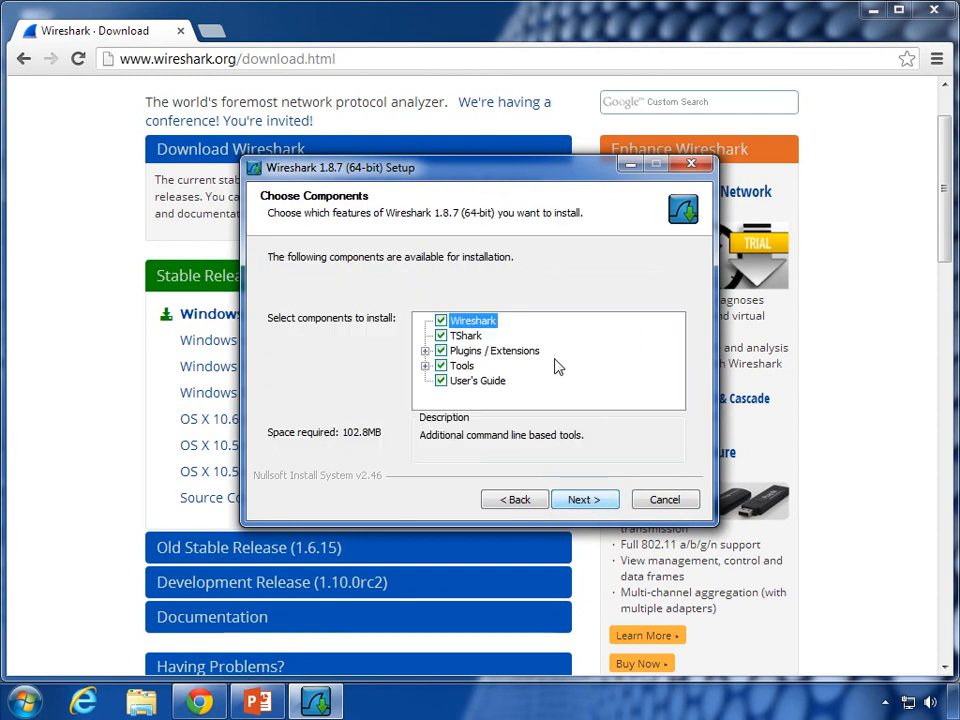
pyautogui.click(579, 499)
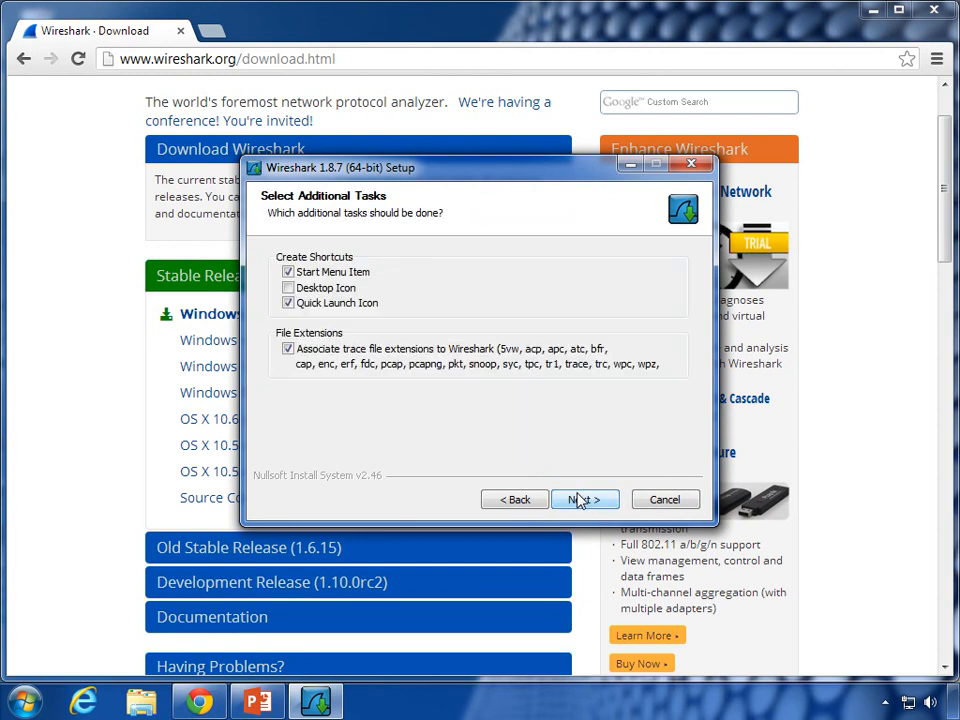
pyautogui.click(578, 500)
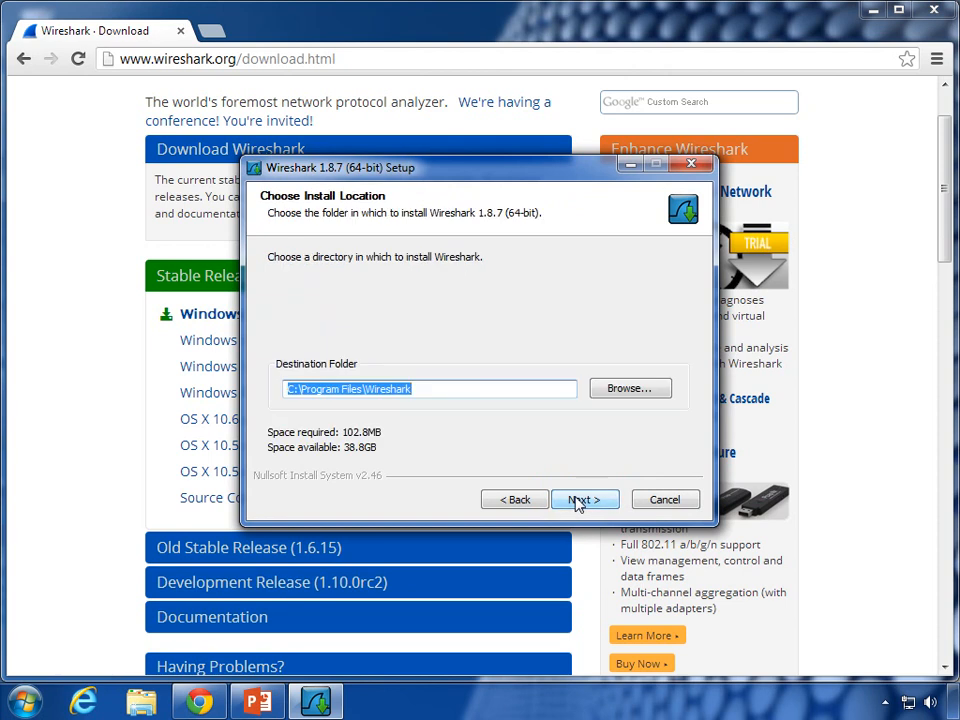
pyautogui.click(578, 500)
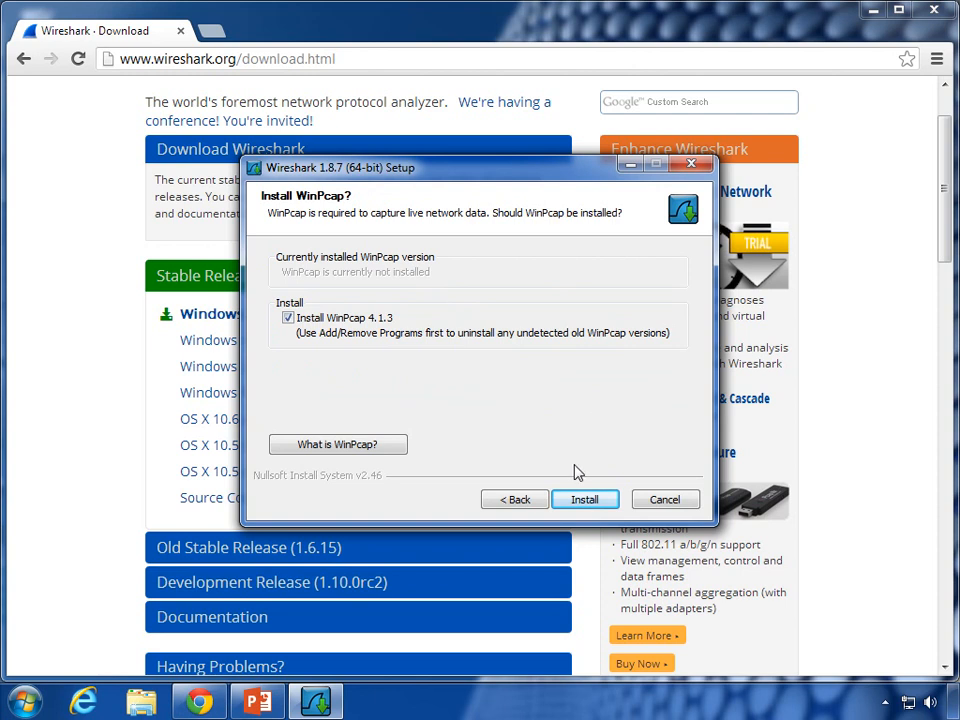
pyautogui.click(583, 501)
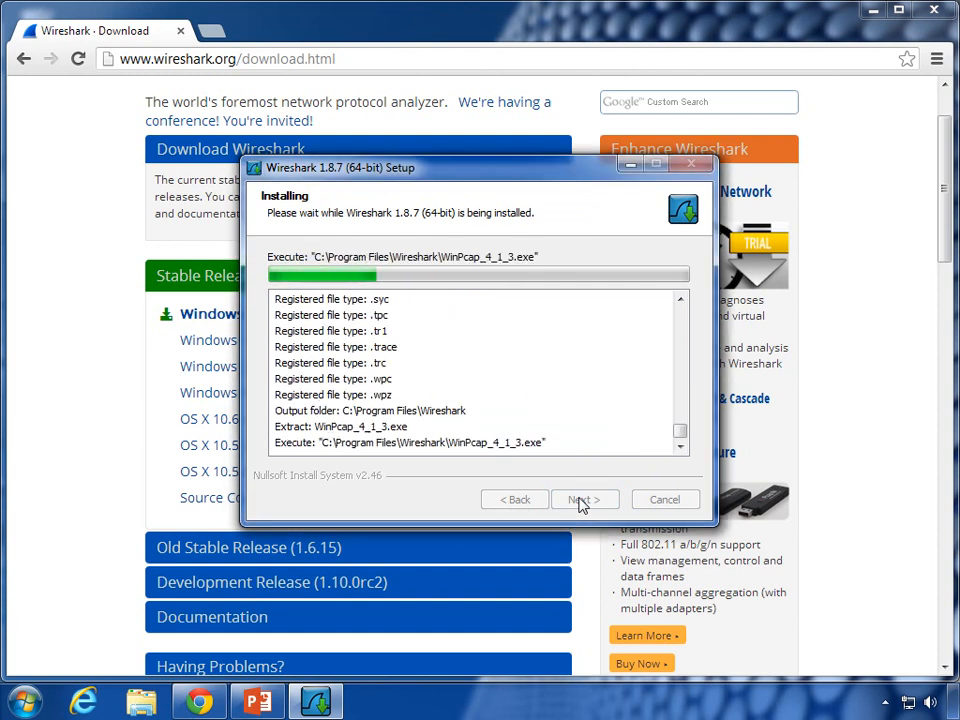
# Step: Install WinPcap 4.1.3 with boot-time driver start, then tick Run Wireshark on the completion page
pyautogui.click(580, 502)
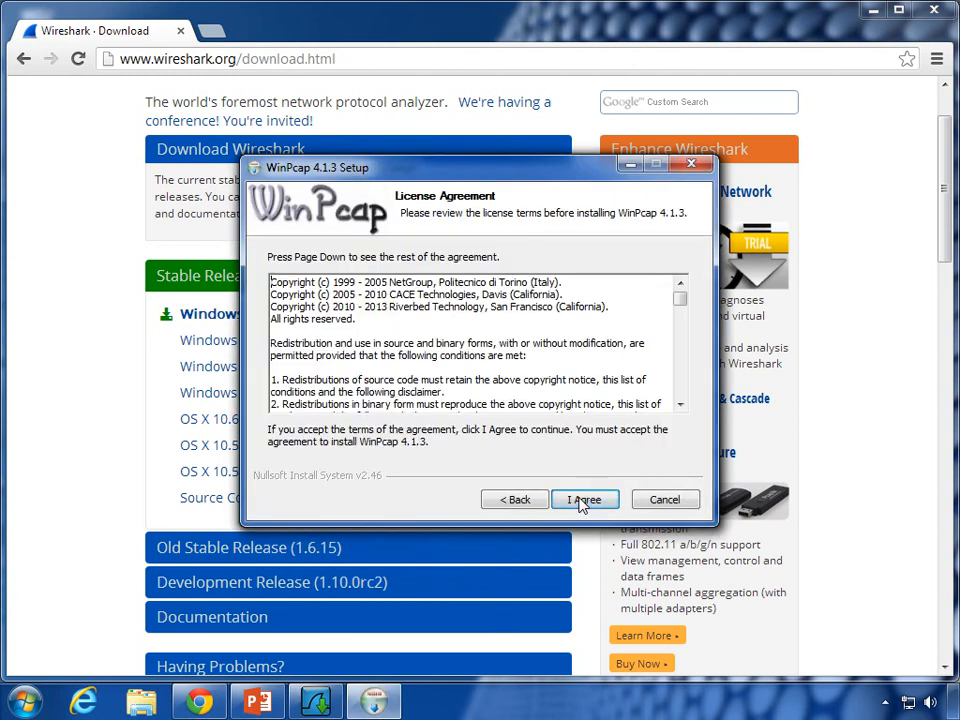
pyautogui.click(582, 502)
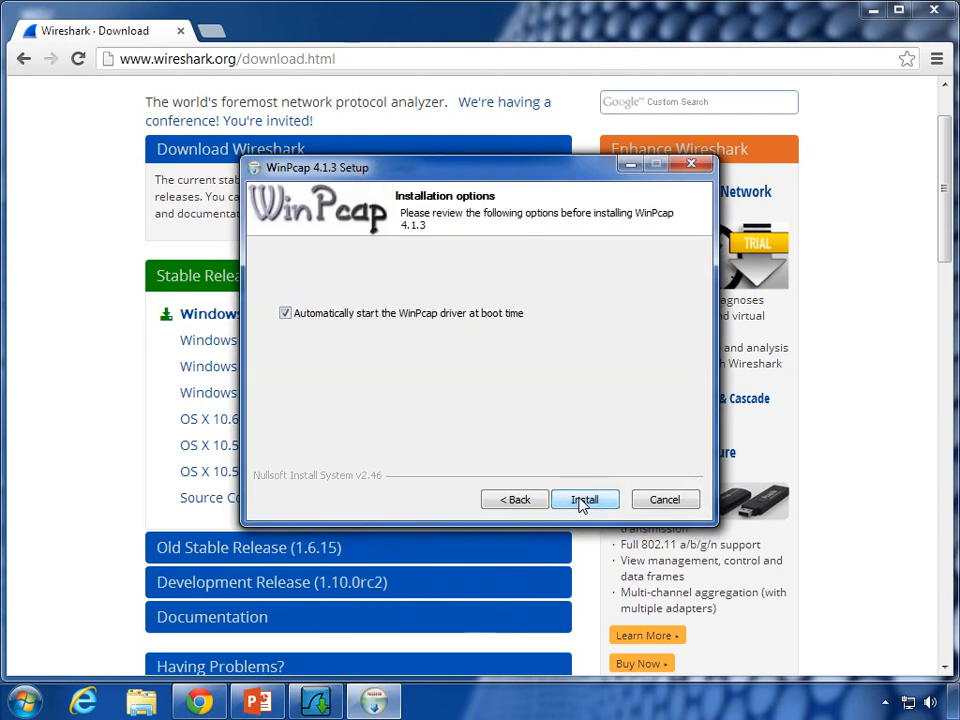
pyautogui.click(582, 500)
pyautogui.click(582, 500)
pyautogui.click(582, 502)
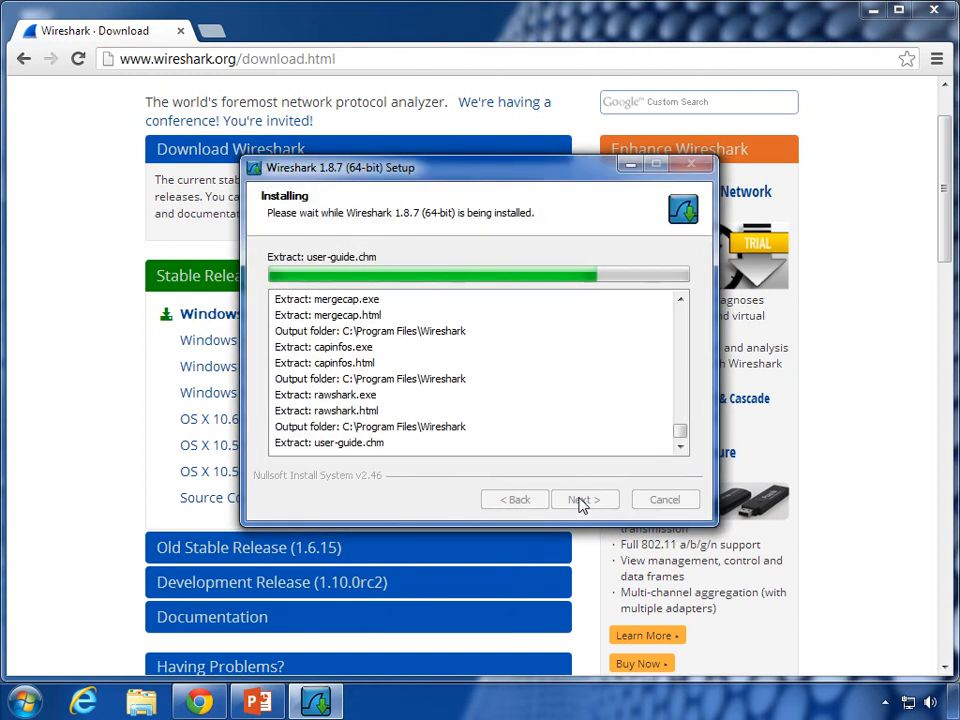
pyautogui.click(582, 502)
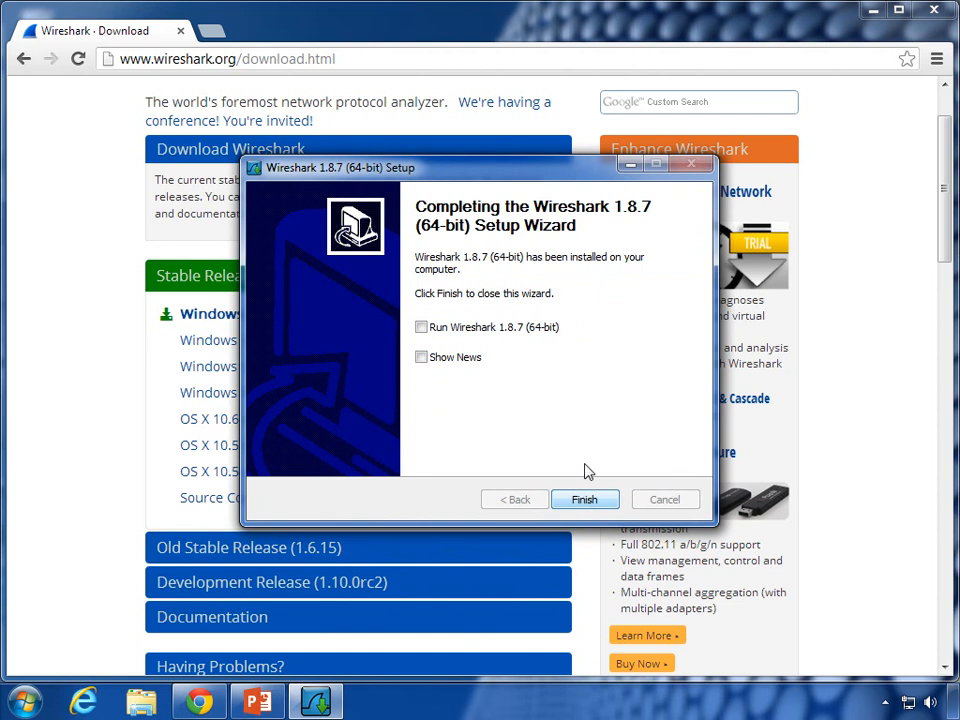
pyautogui.click(422, 328)
# Step: Close the installer and maximize the Wireshark start page window
pyautogui.click(611, 496)
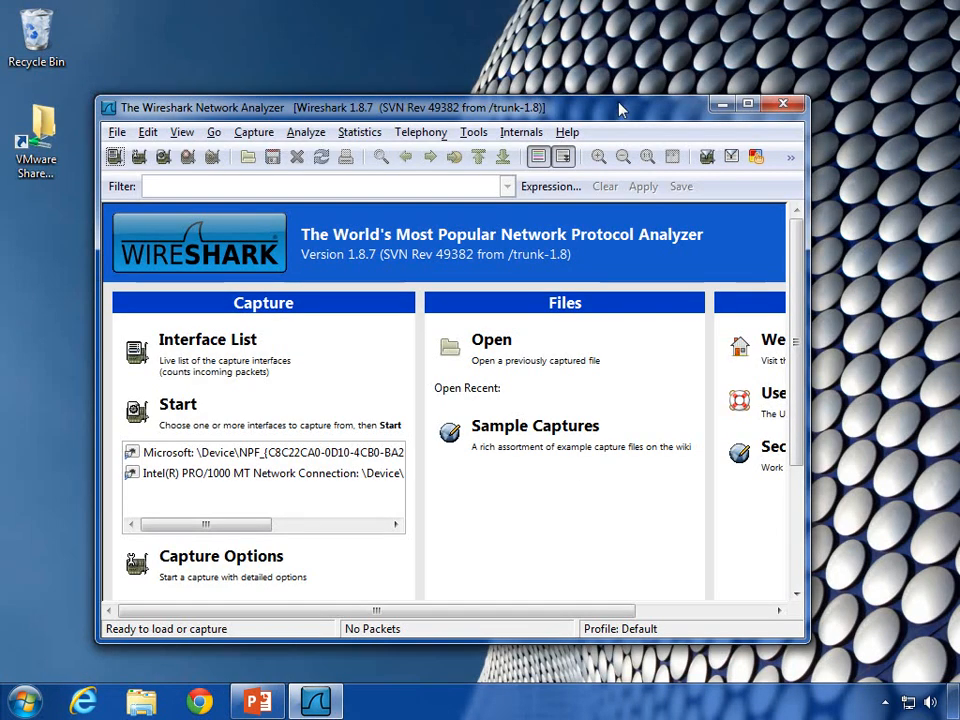
pyautogui.doubleClick(341, 97)
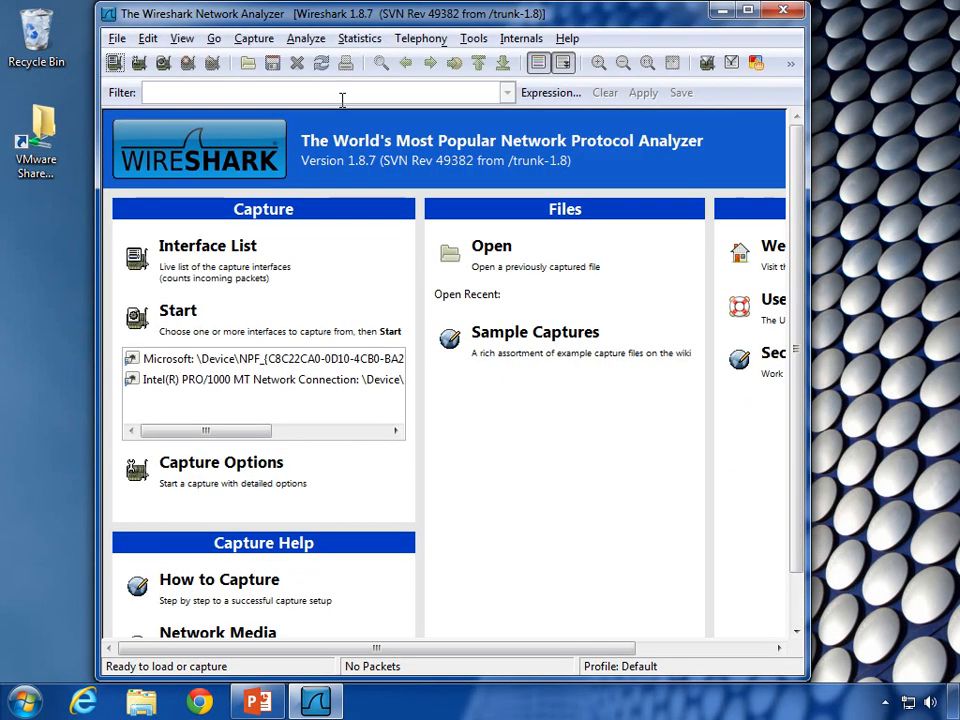
pyautogui.doubleClick(396, 14)
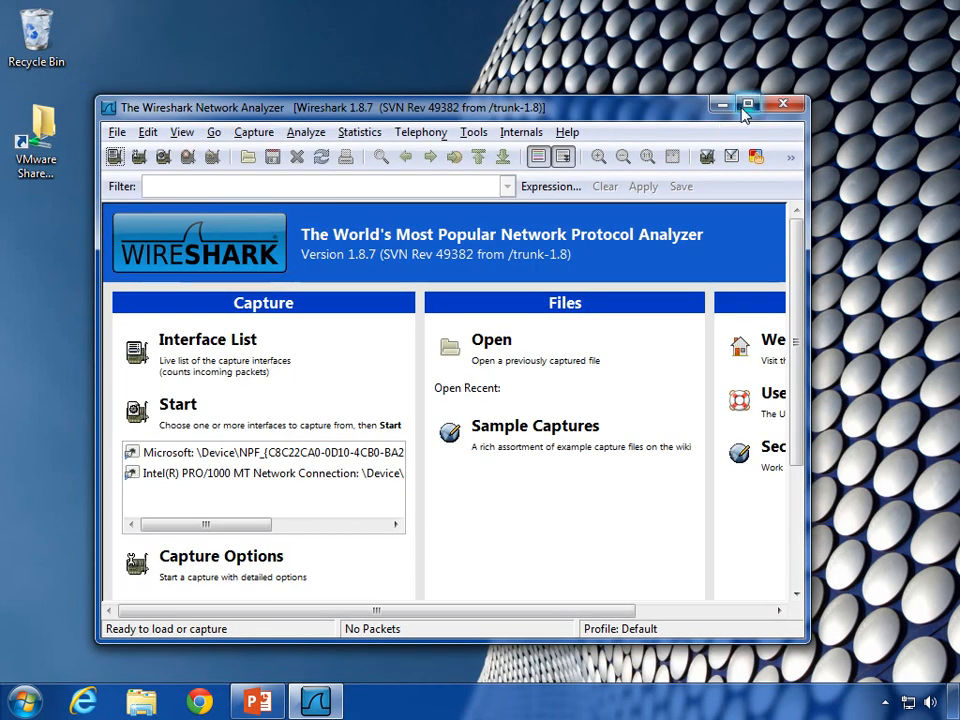
pyautogui.click(747, 104)
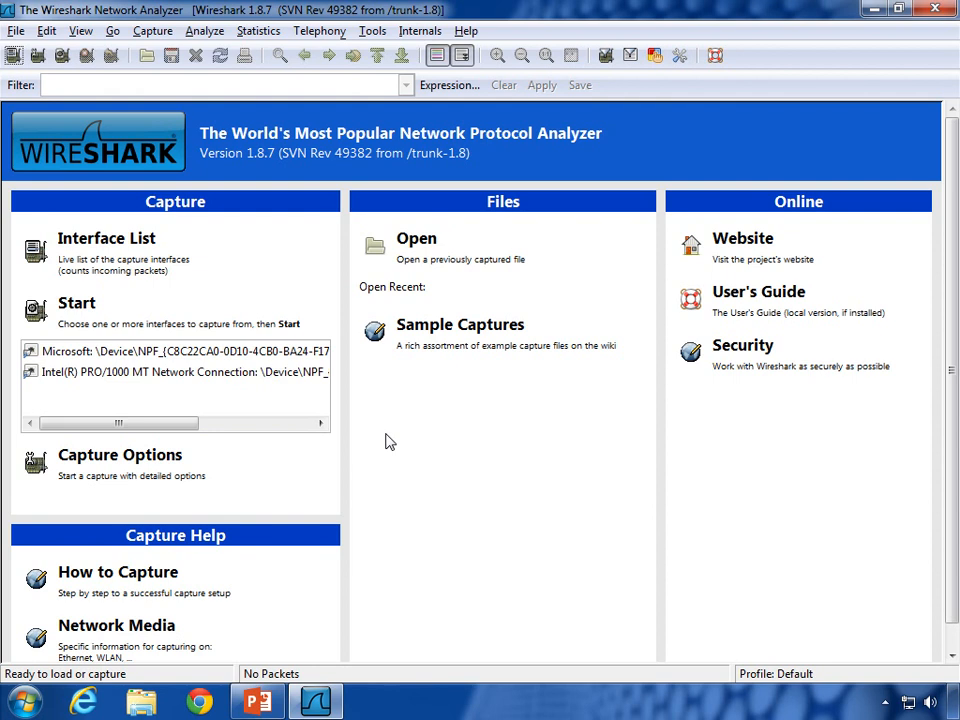
# Step: Launch cmd from the Start search and run ipconfig /all
pyautogui.click(24, 702)
pyautogui.click(103, 650)
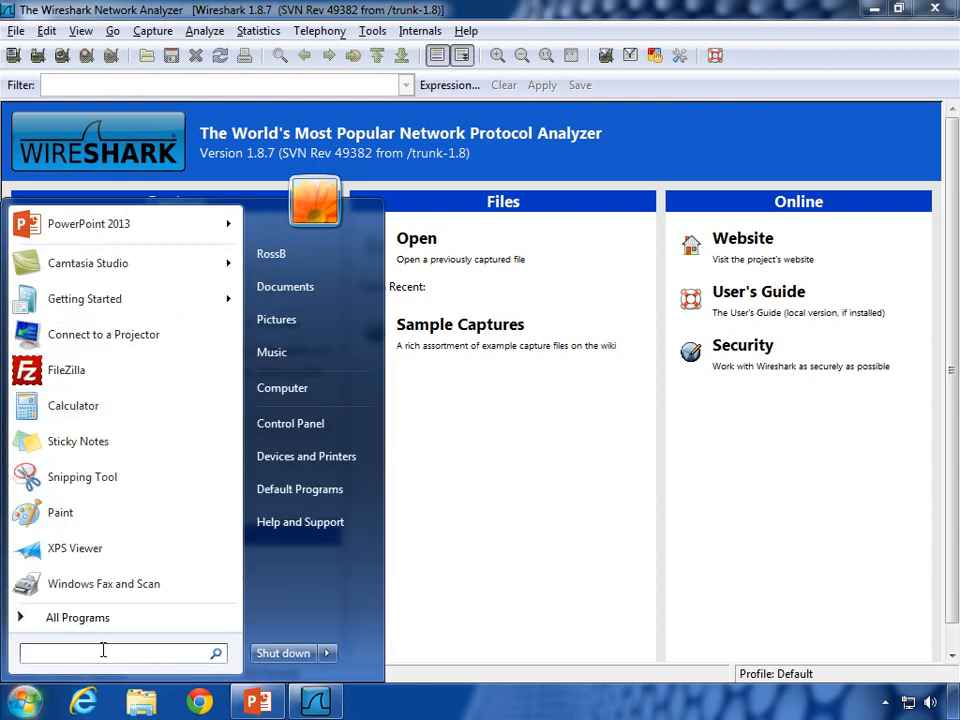
pyautogui.write('cmd')
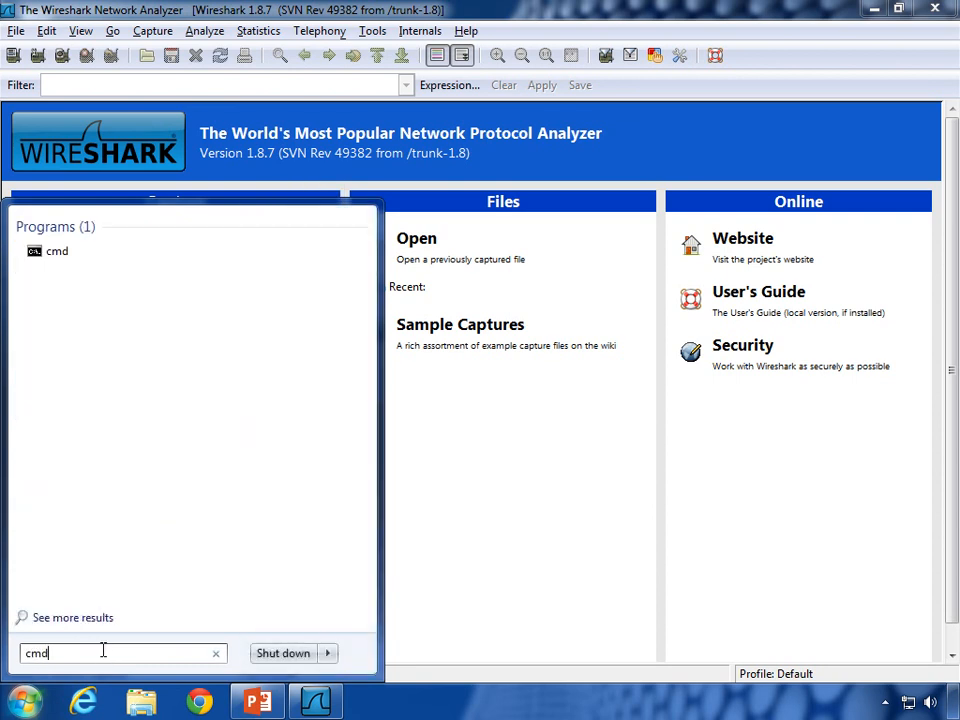
pyautogui.press('Return')
pyautogui.write('ip')
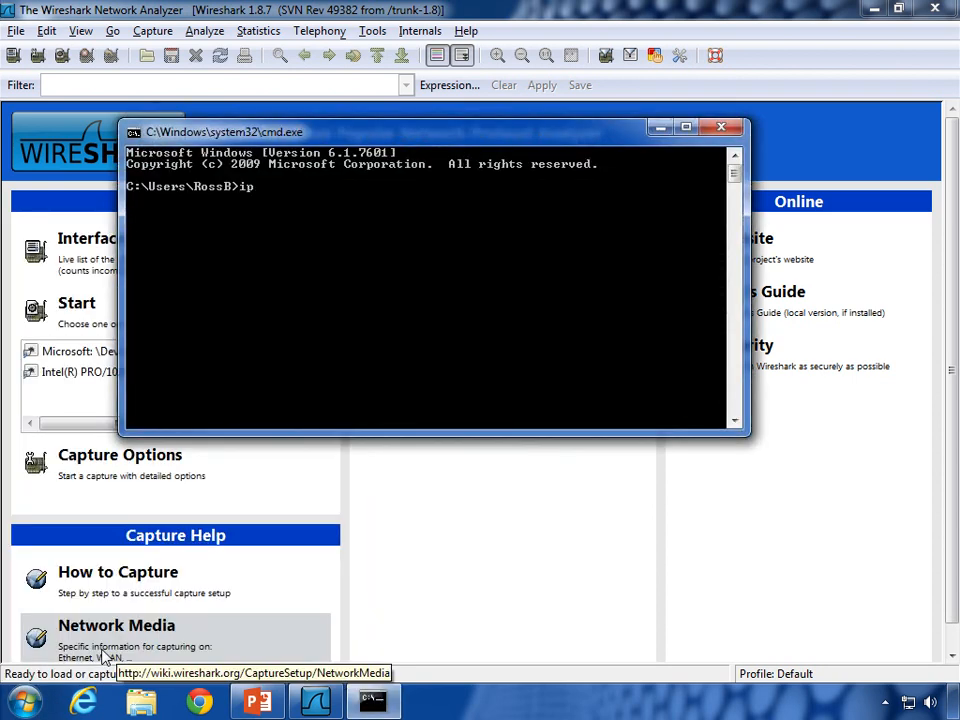
pyautogui.write('config /all')
pyautogui.press('Return')
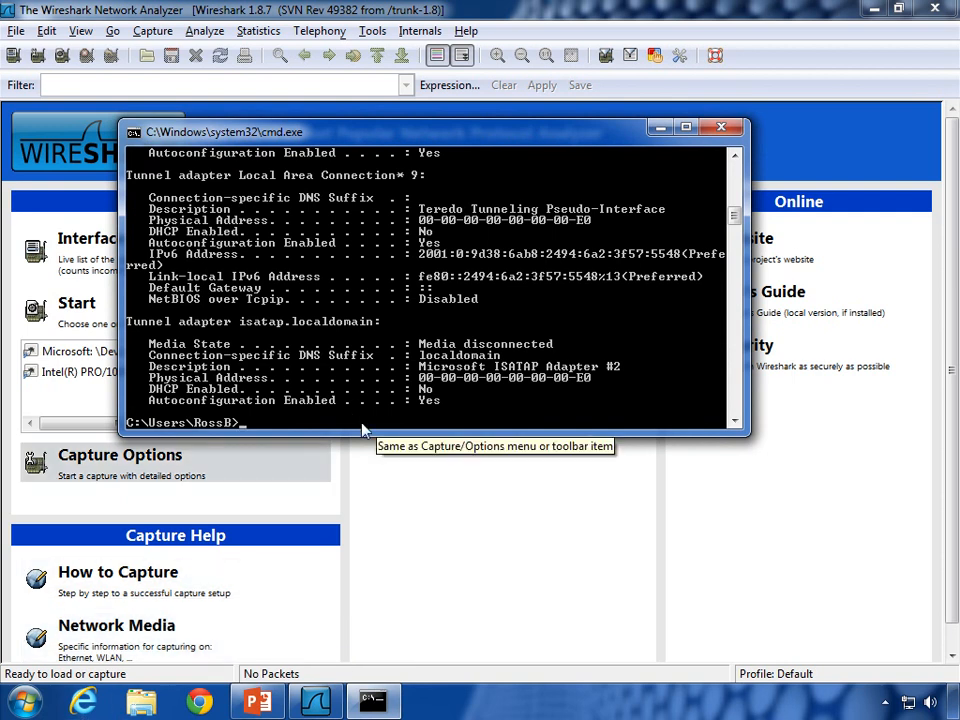
# Step: Enlarge the console and mark the Default Gateway 192.168.170.2 and adapter Description lines
pyautogui.moveTo(361, 436); pyautogui.dragTo(362, 666)
pyautogui.moveTo(743, 306); pyautogui.dragTo(735, 238)
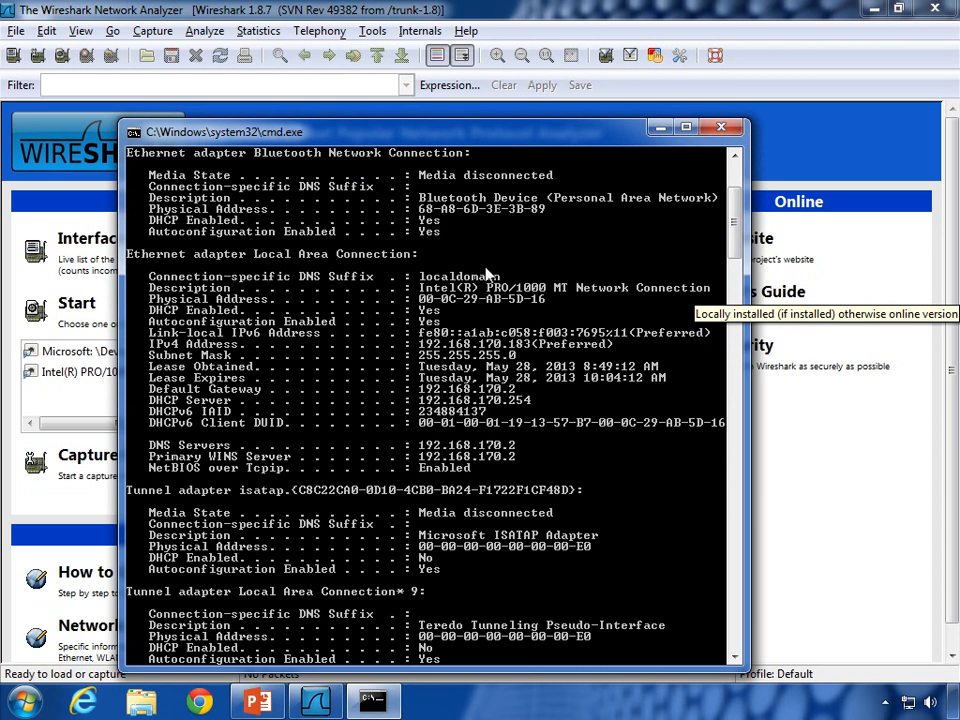
pyautogui.moveTo(735, 229); pyautogui.dragTo(731, 239)
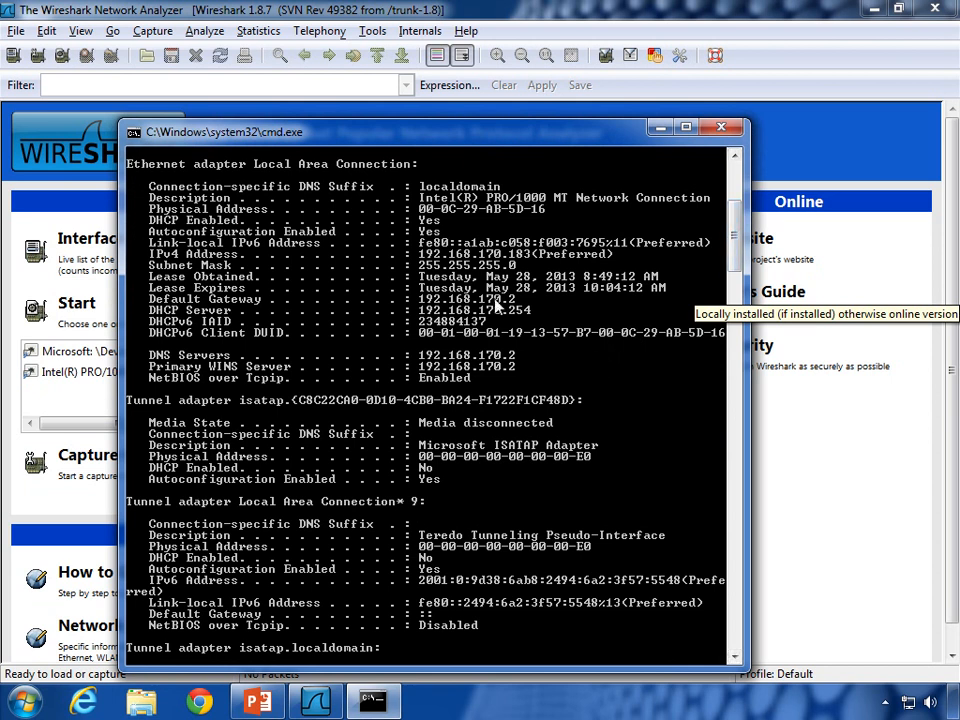
pyautogui.rightClick(464, 314)
pyautogui.click(488, 328)
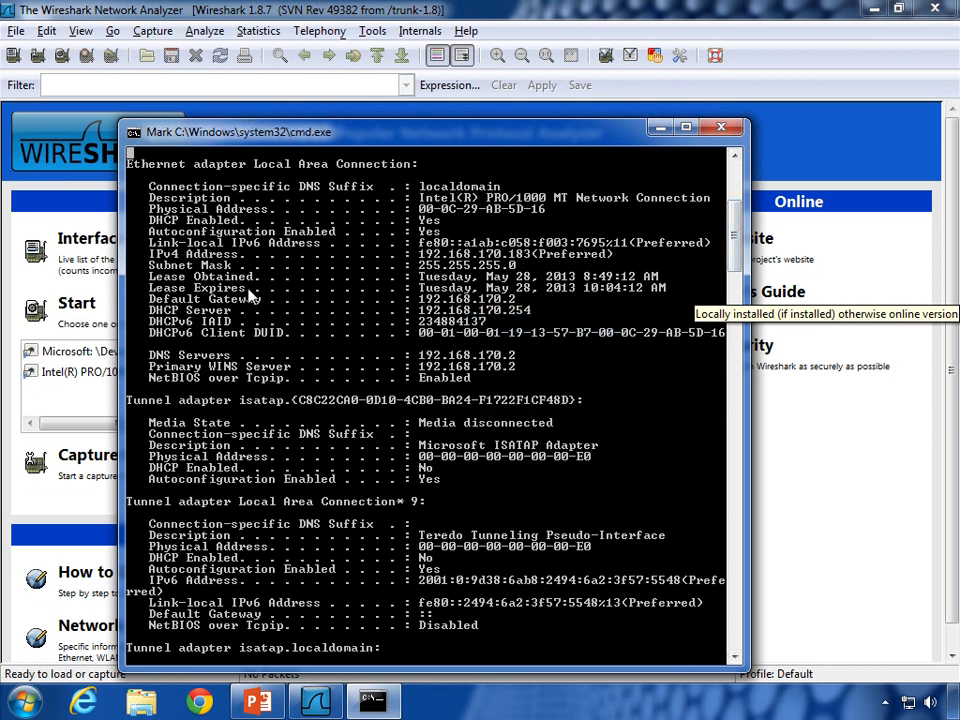
pyautogui.moveTo(150, 298); pyautogui.dragTo(530, 310)
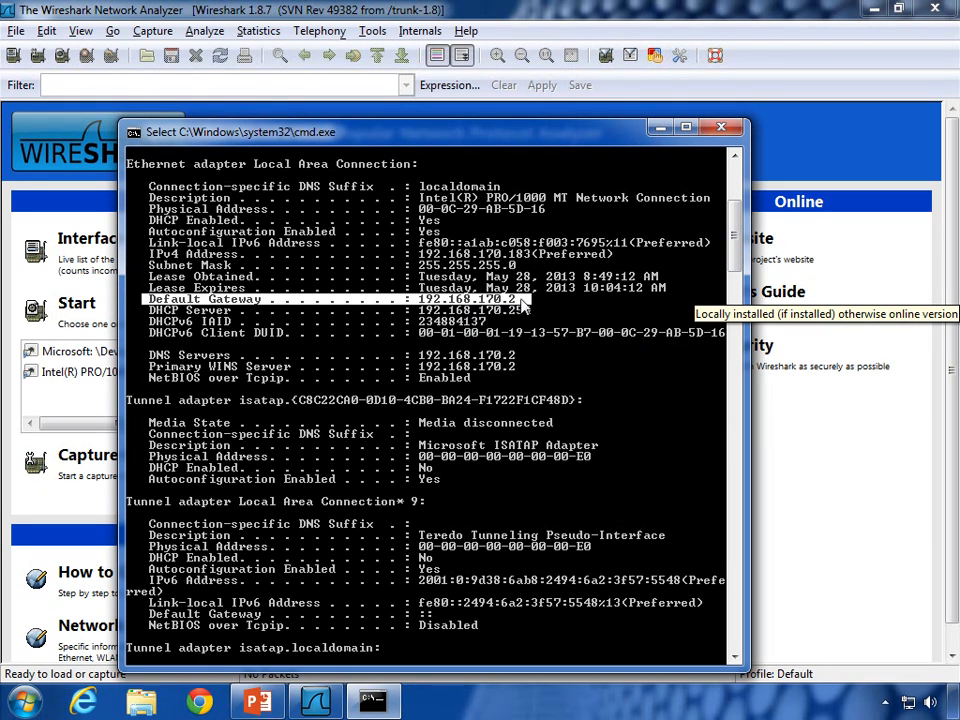
pyautogui.moveTo(142, 194); pyautogui.dragTo(715, 204)
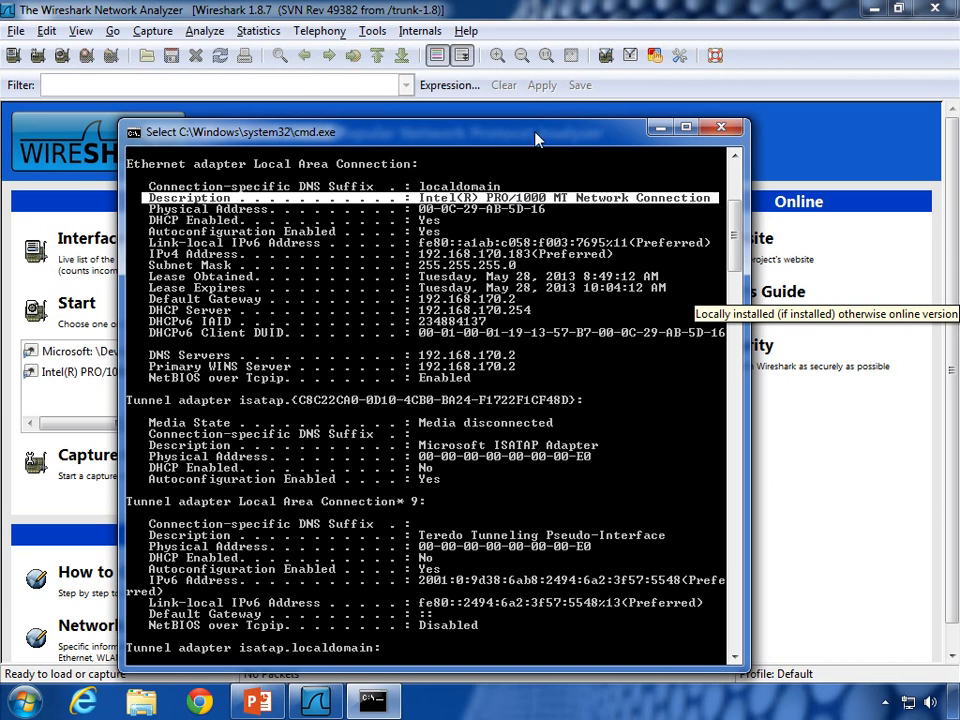
pyautogui.moveTo(505, 133); pyautogui.dragTo(734, 90)
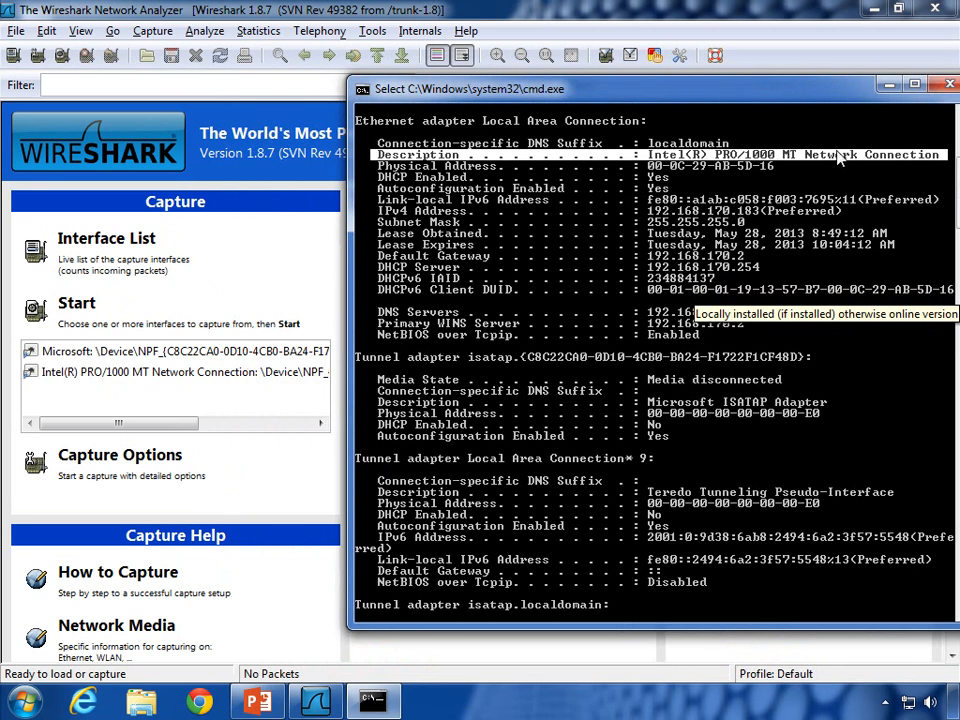
# Step: Watch packet counts in the Capture Interfaces list, then select the Intel PRO/1000 MT interface
pyautogui.click(236, 268)
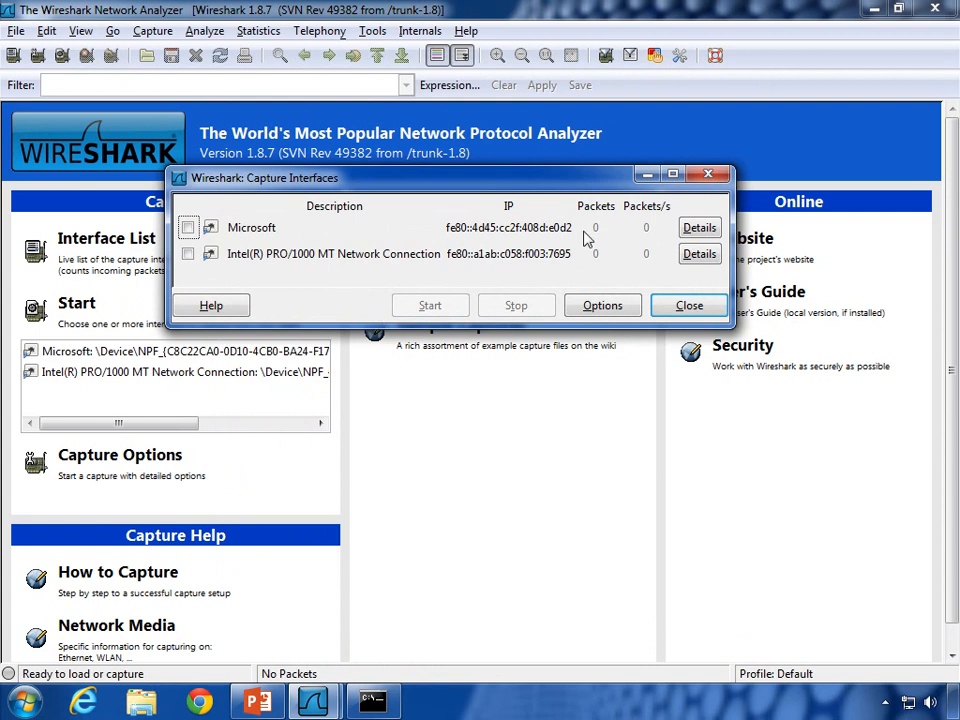
pyautogui.click(708, 175)
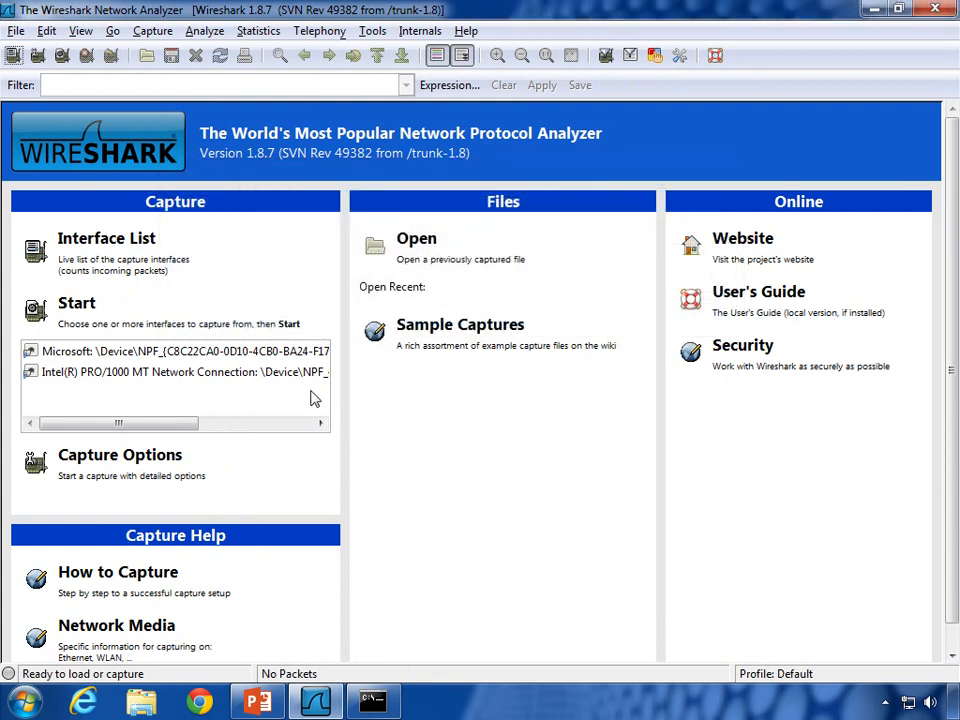
pyautogui.click(171, 272)
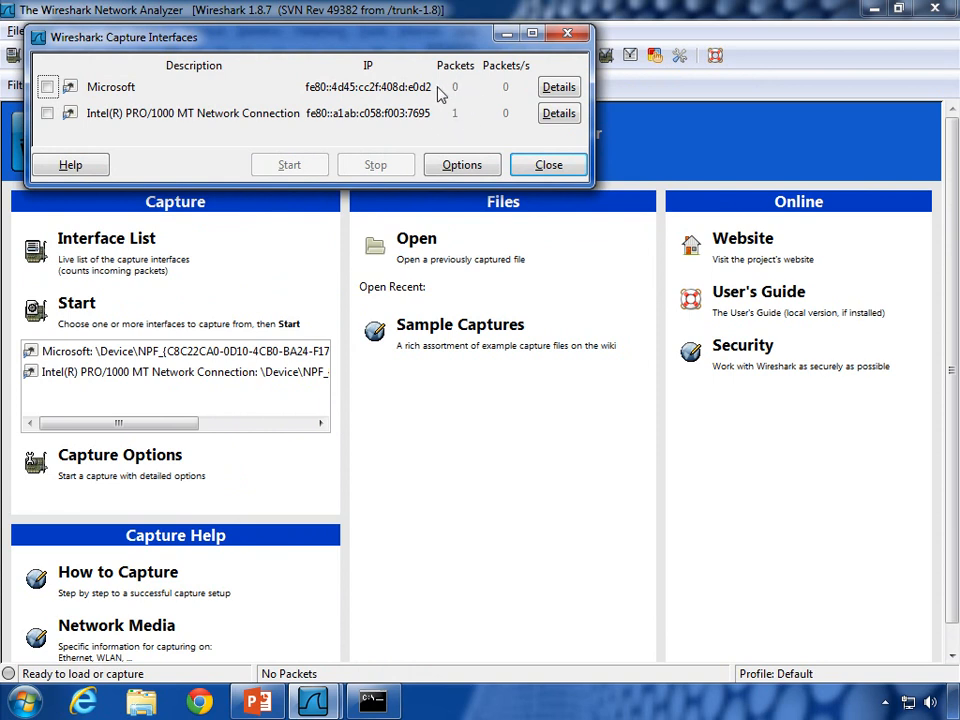
pyautogui.click(201, 703)
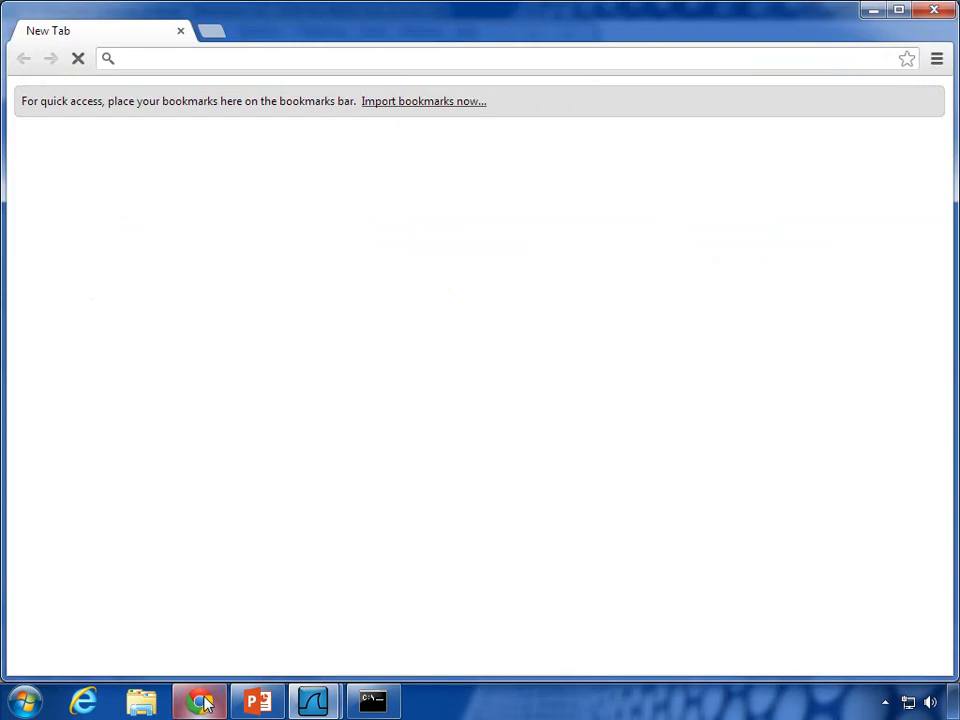
pyautogui.click(873, 10)
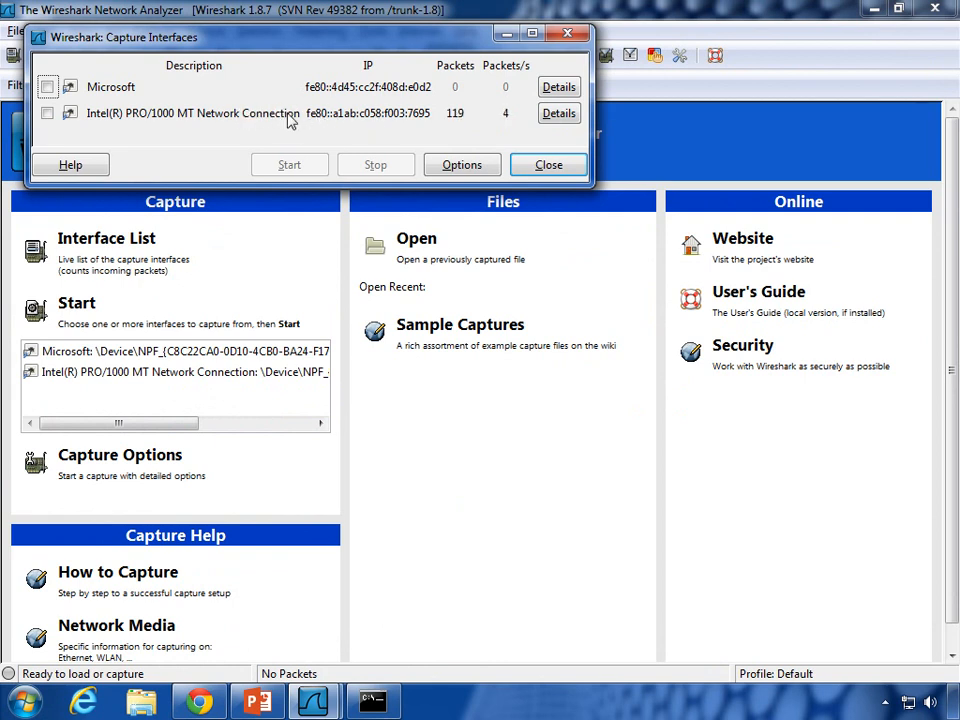
pyautogui.click(522, 165)
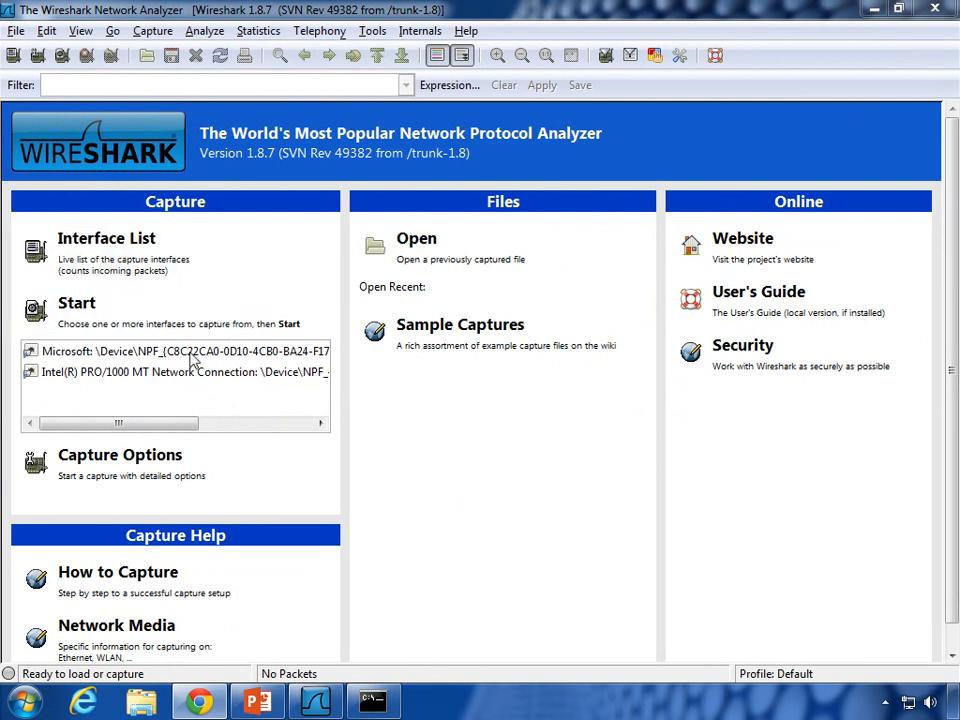
pyautogui.click(66, 372)
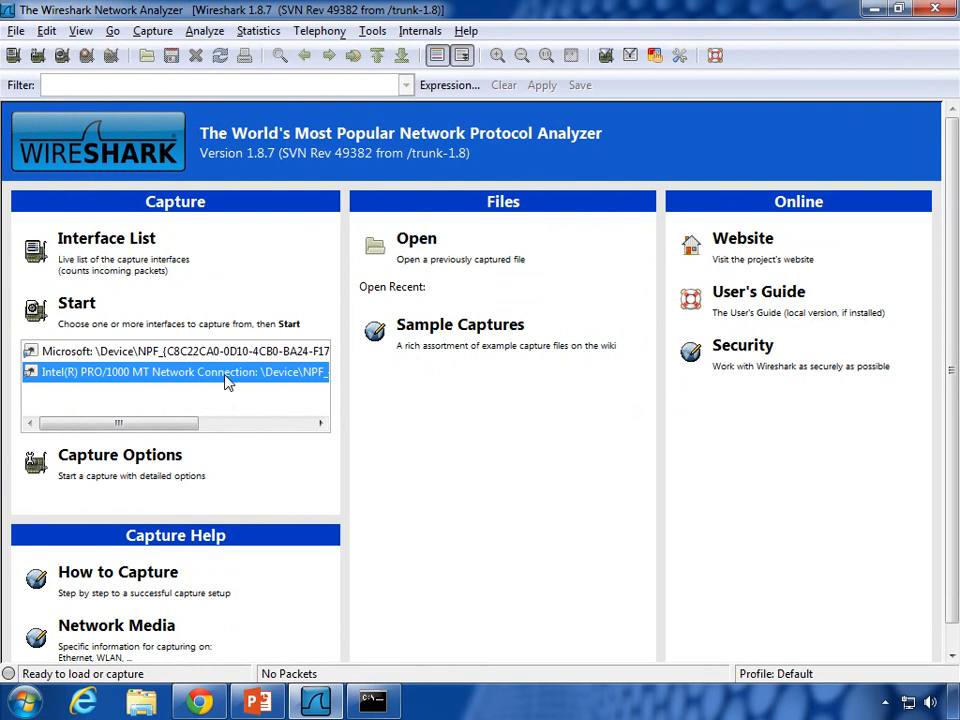
# Step: Click Start to begin capturing on the selected Intel PRO/1000 MT Network Connection
pyautogui.click(70, 306)
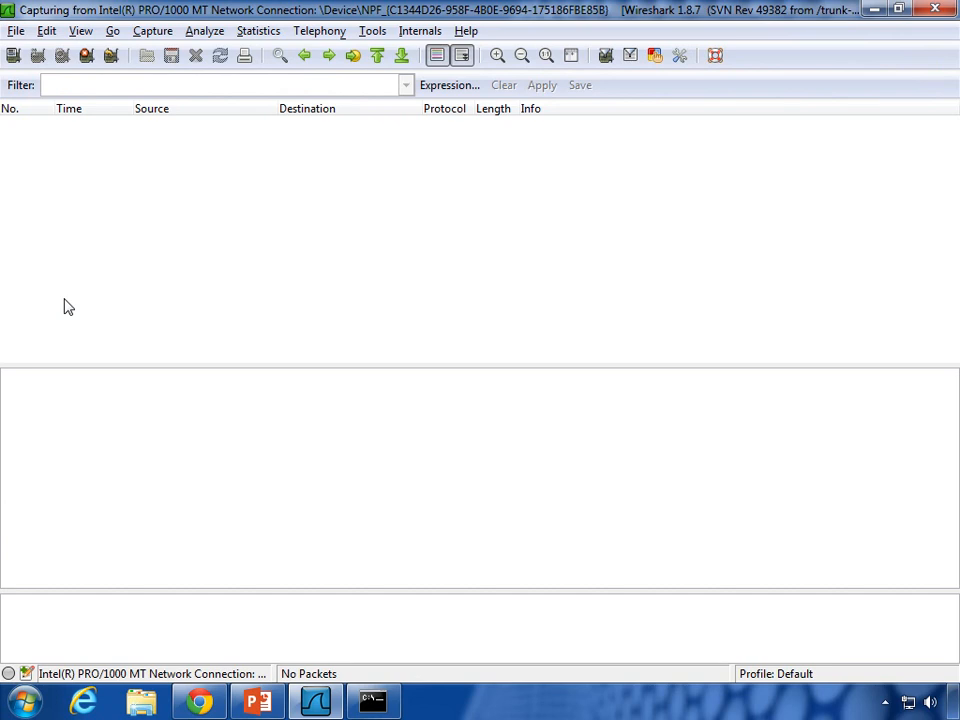
# Step: Bring Chrome forward, open the Chrome Web Store tile, then close Chrome
pyautogui.click(204, 705)
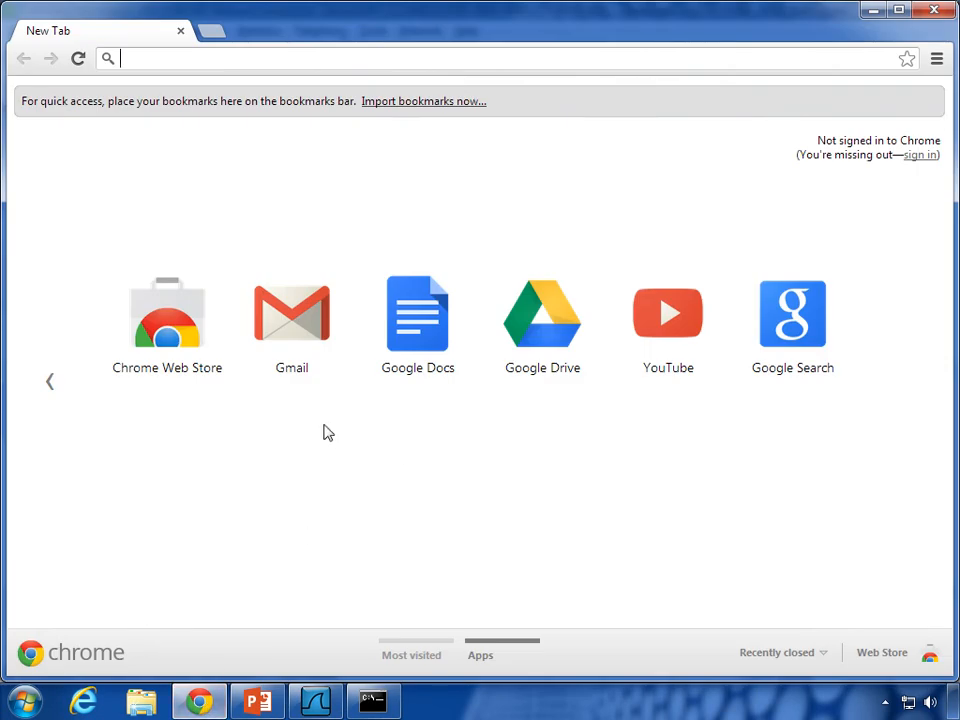
pyautogui.click(187, 377)
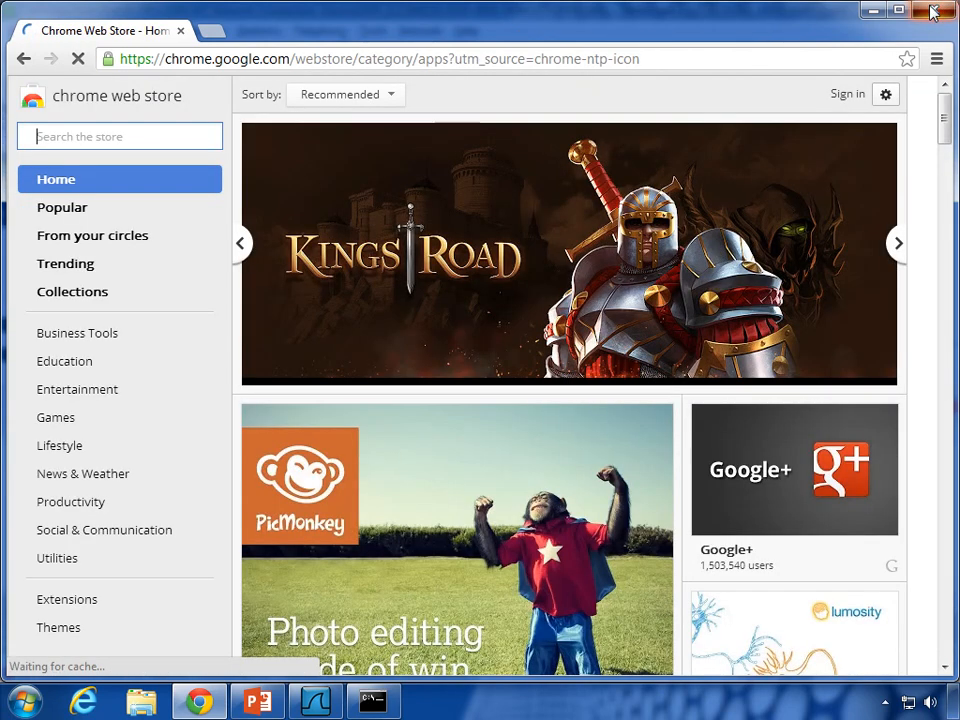
pyautogui.click(933, 12)
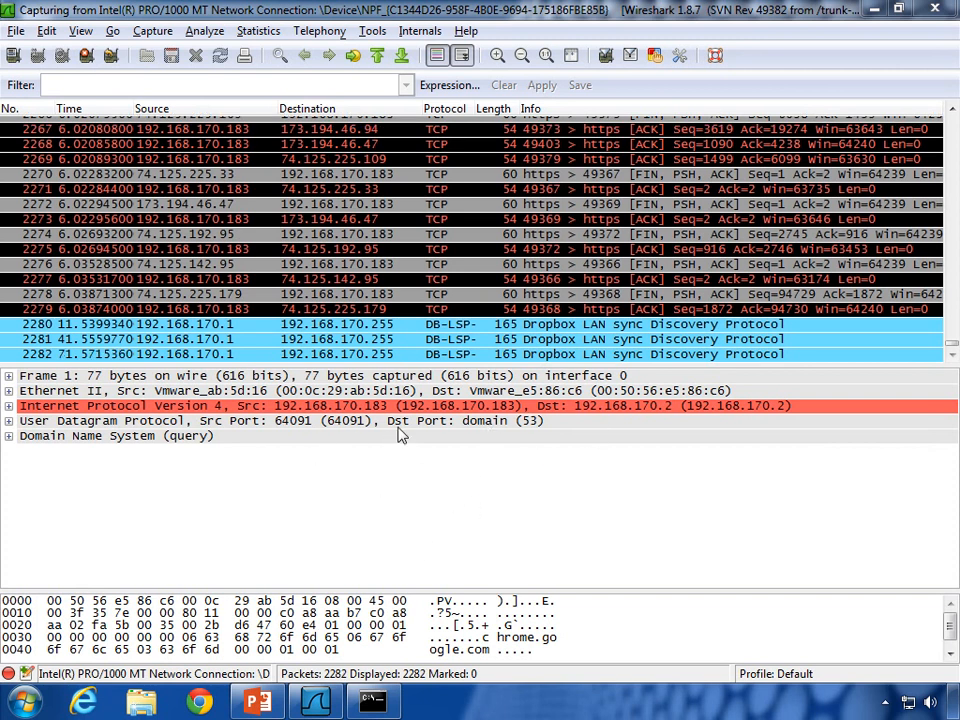
# Step: Select frame 1's Frame, Ethernet II, IPv4, UDP and DNS rows, then step back to Ethernet II
pyautogui.click(112, 376)
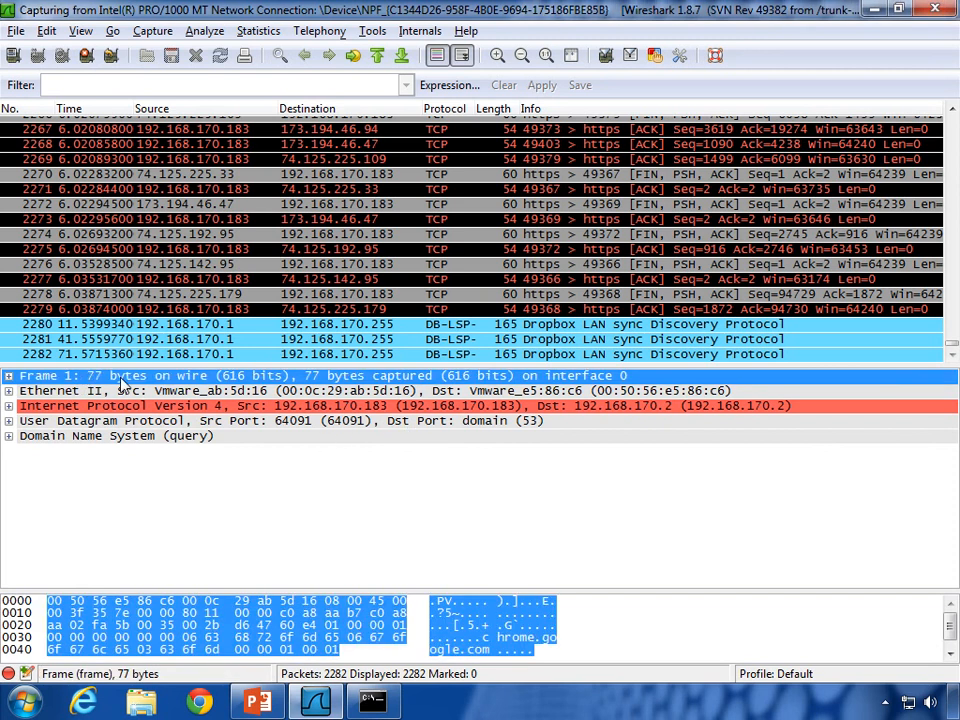
pyautogui.click(117, 392)
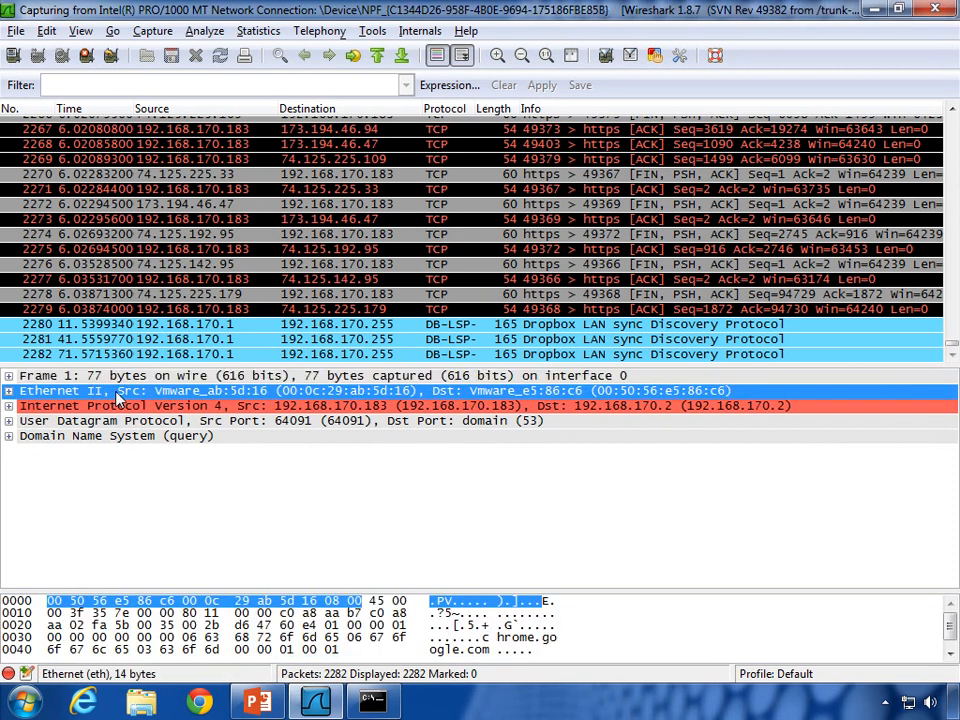
pyautogui.click(113, 408)
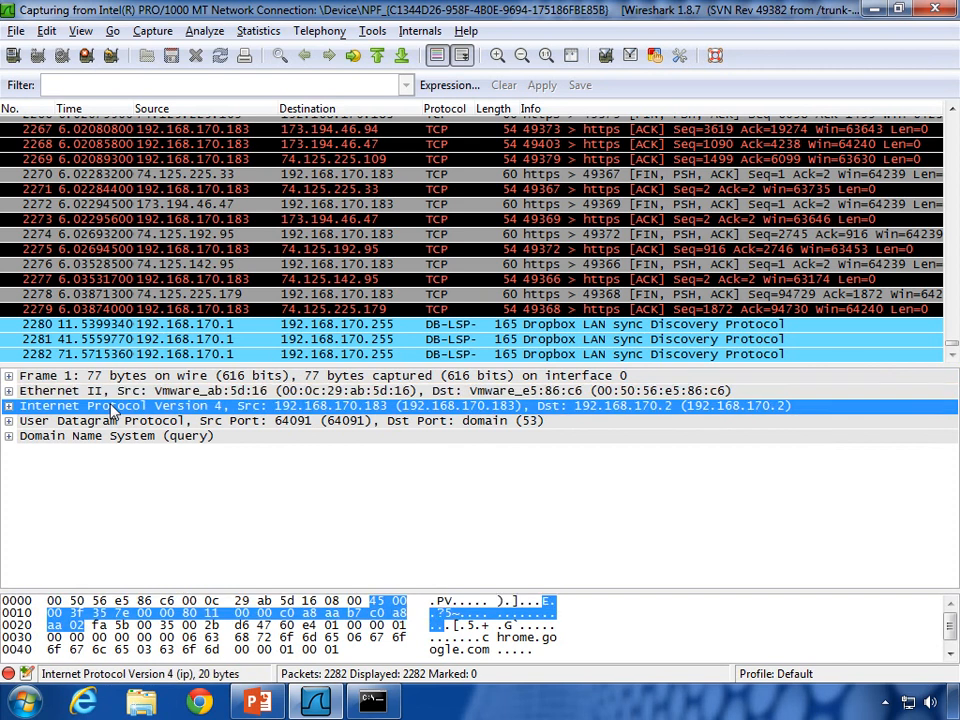
pyautogui.click(108, 423)
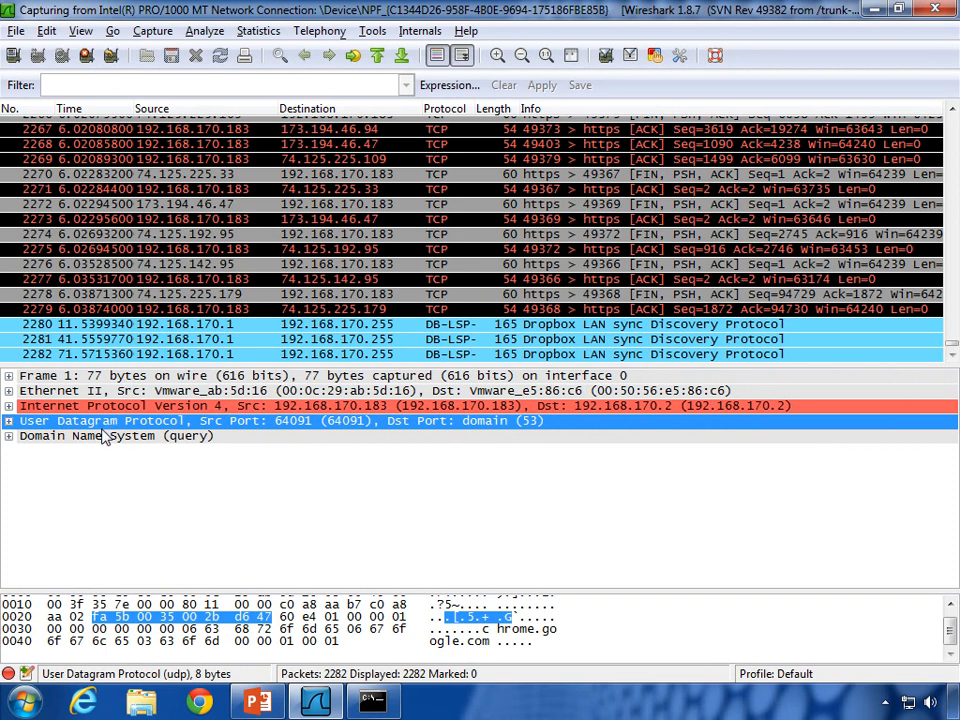
pyautogui.click(104, 437)
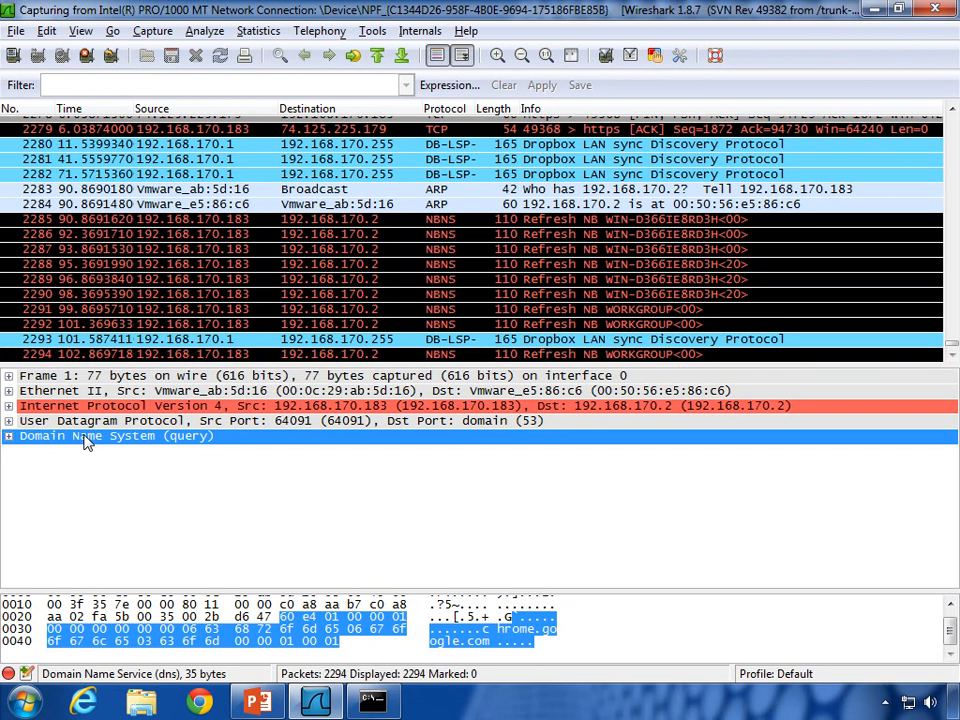
pyautogui.click(90, 421)
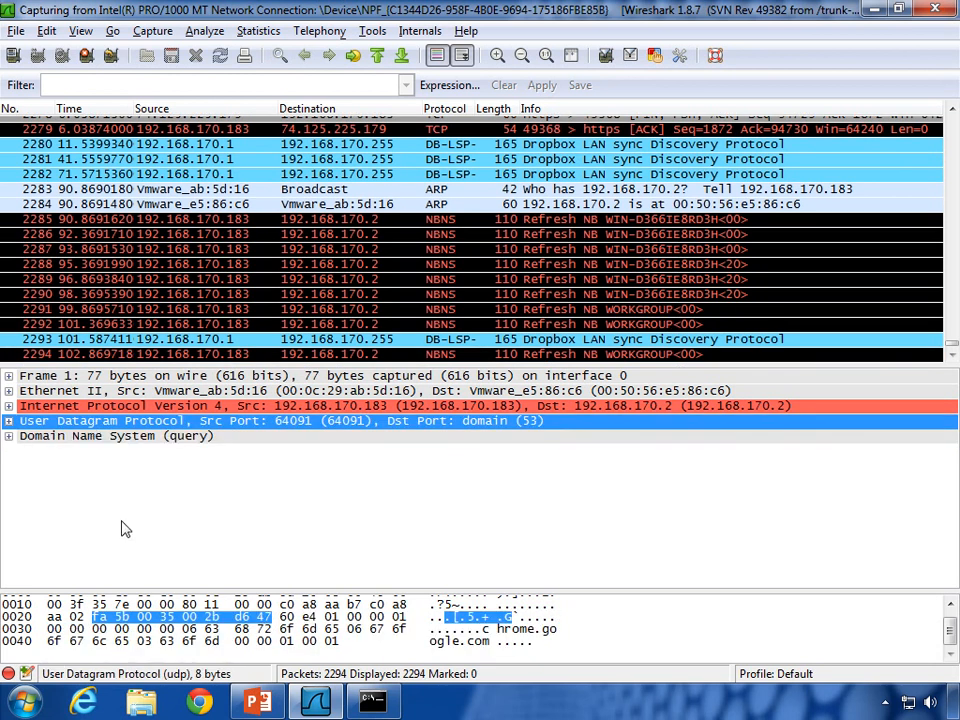
pyautogui.press('Up')
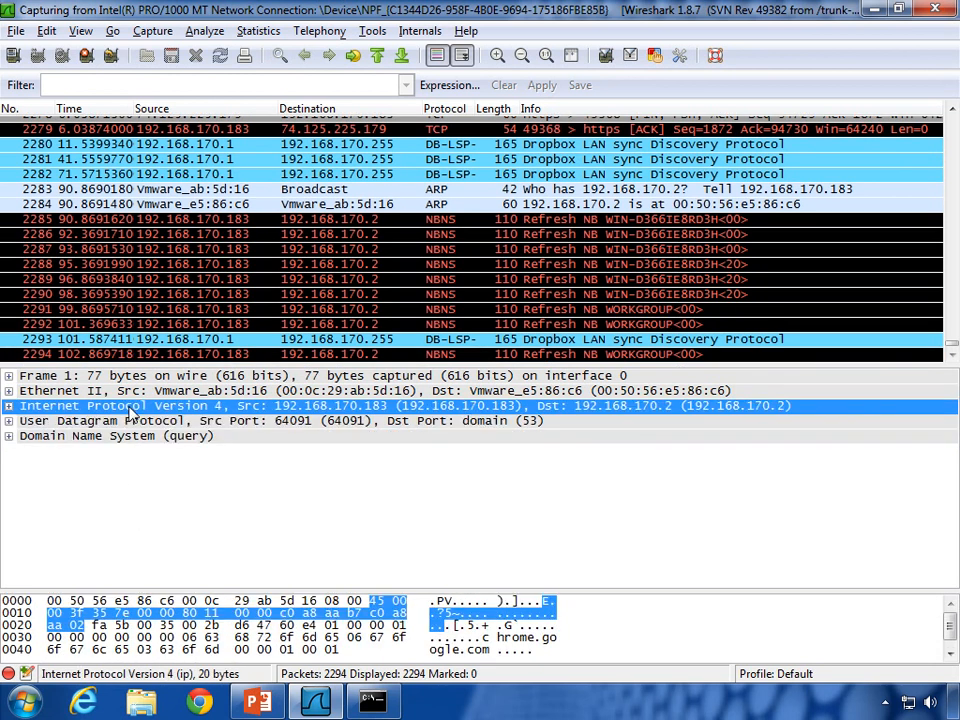
pyautogui.click(117, 397)
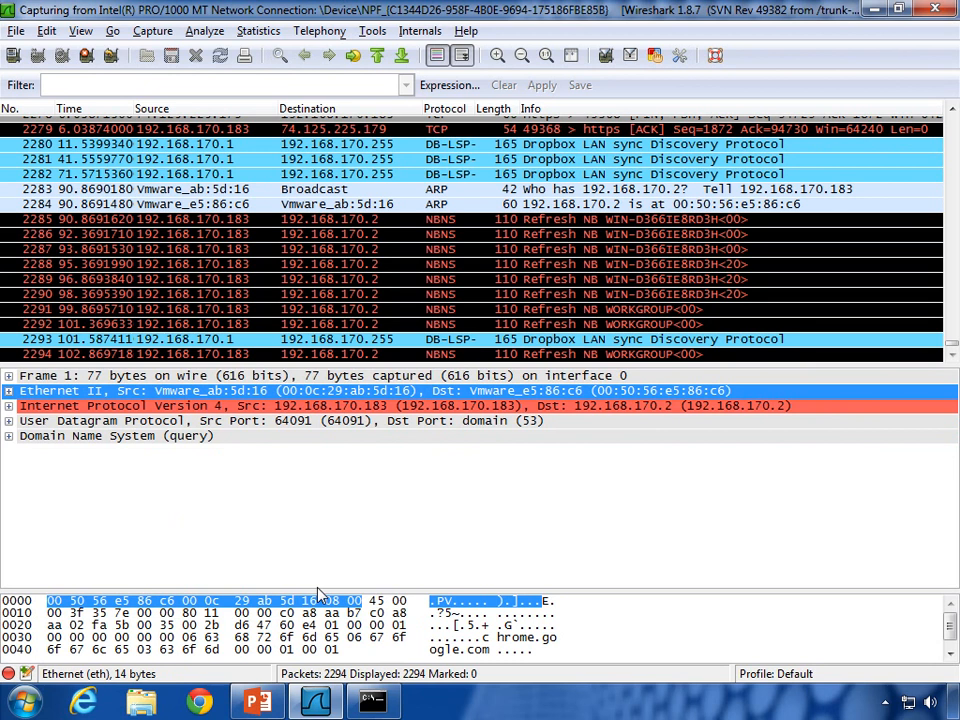
# Step: Enlarge the hex pane and highlight frame 1's IPv4, UDP and DNS bytes, walking back and through again
pyautogui.moveTo(318, 593); pyautogui.dragTo(317, 508)
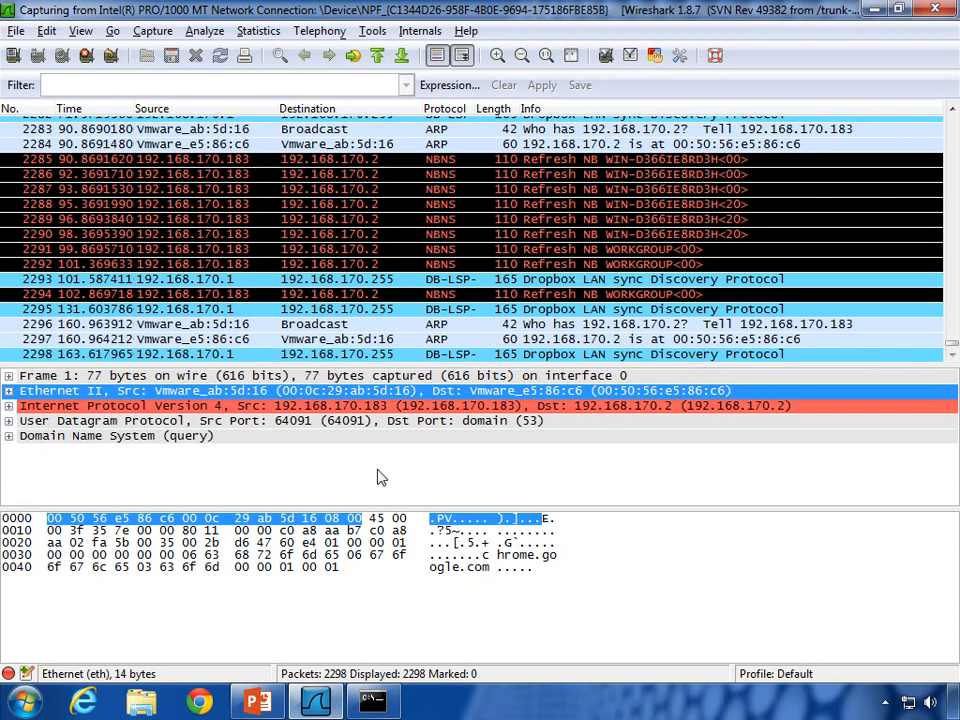
pyautogui.click(249, 406)
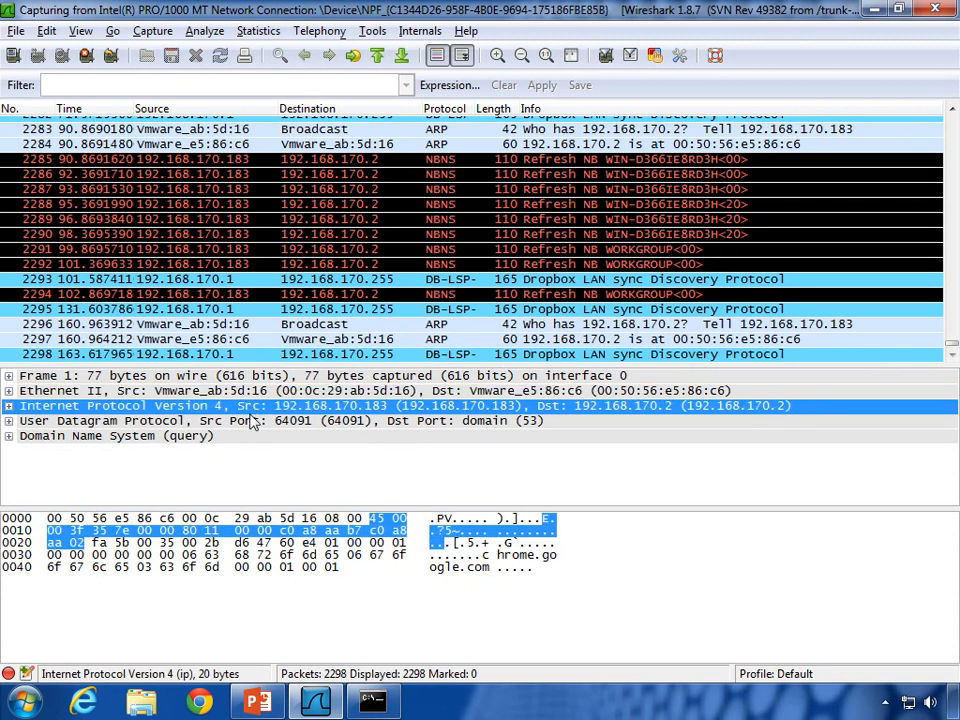
pyautogui.click(249, 423)
pyautogui.click(246, 437)
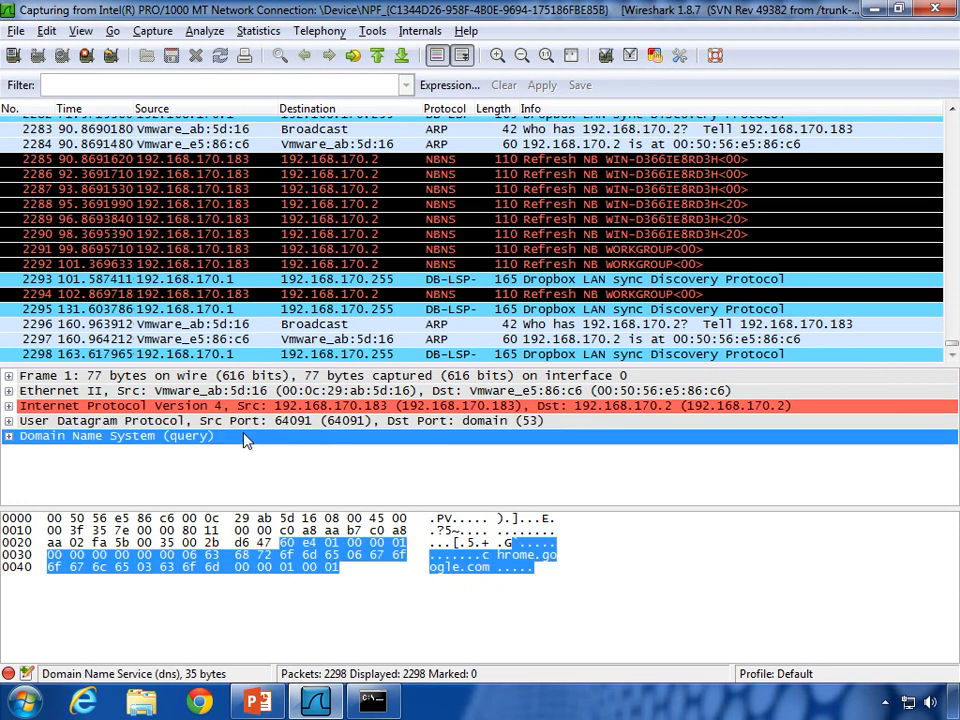
pyautogui.click(245, 422)
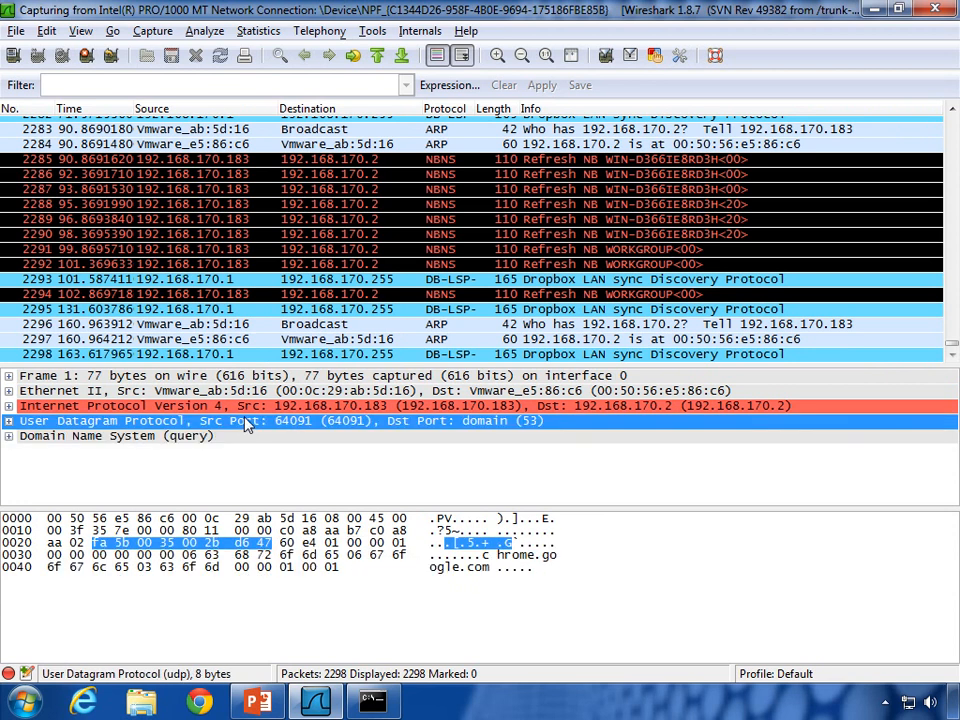
pyautogui.click(249, 406)
pyautogui.click(251, 391)
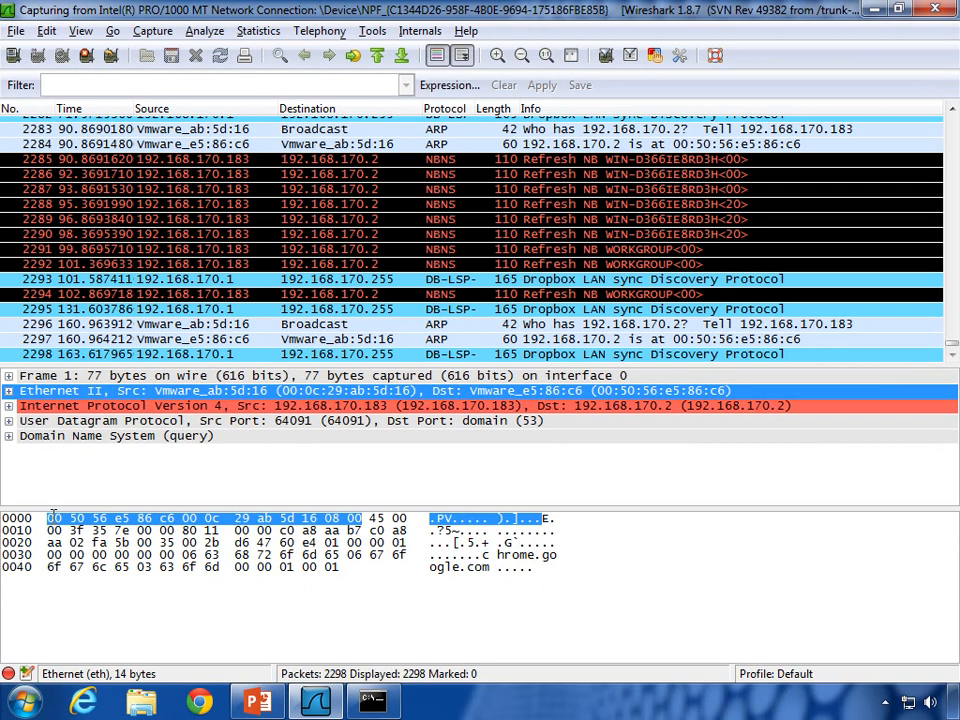
pyautogui.click(122, 406)
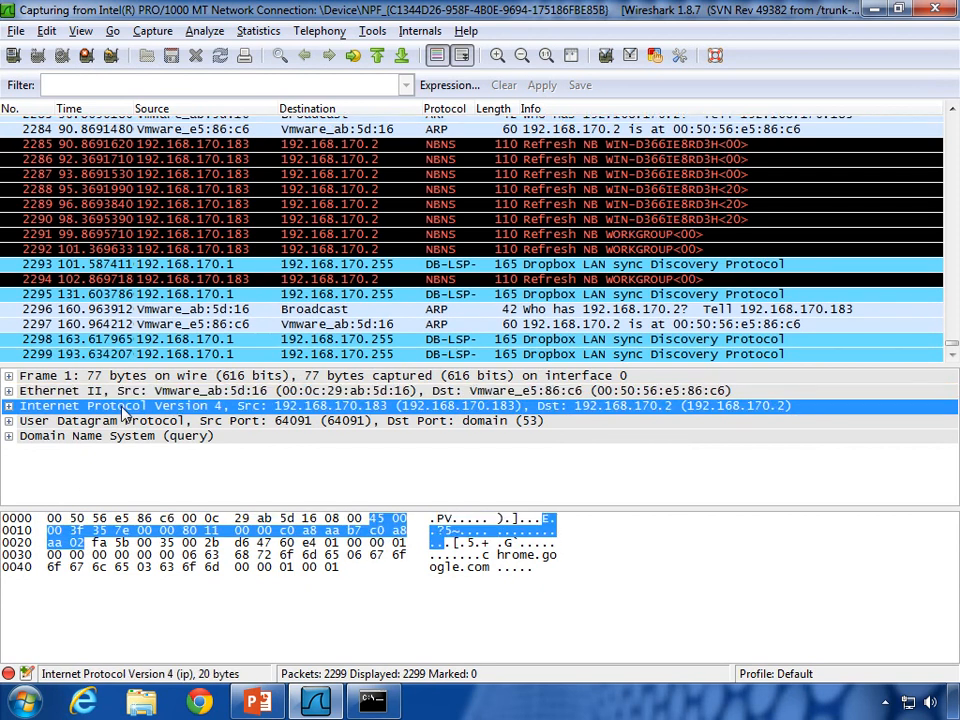
pyautogui.click(122, 421)
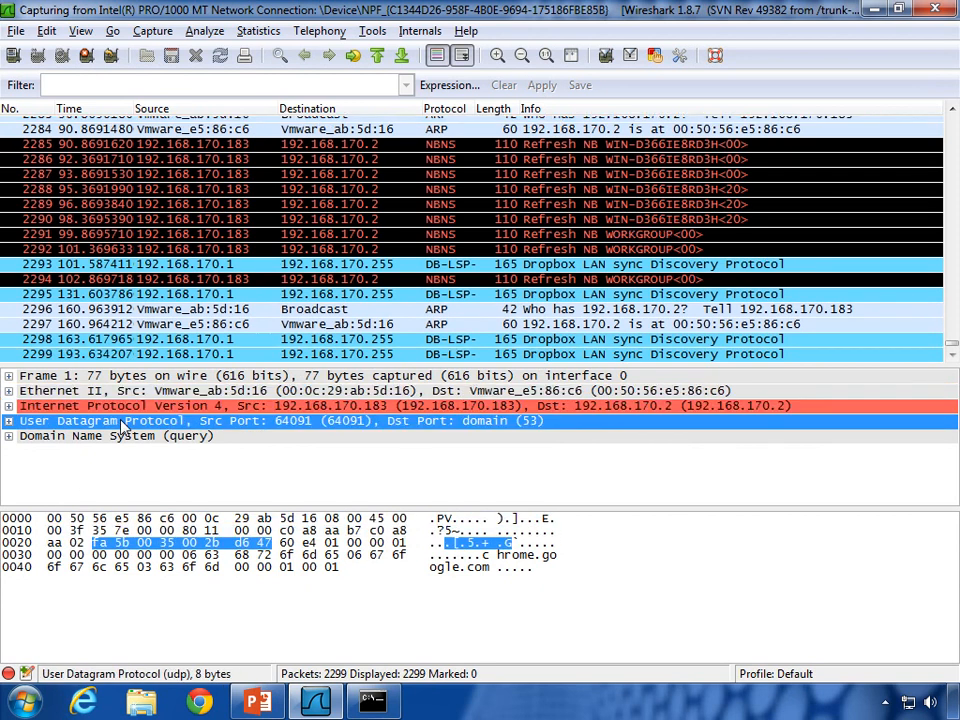
pyautogui.click(118, 439)
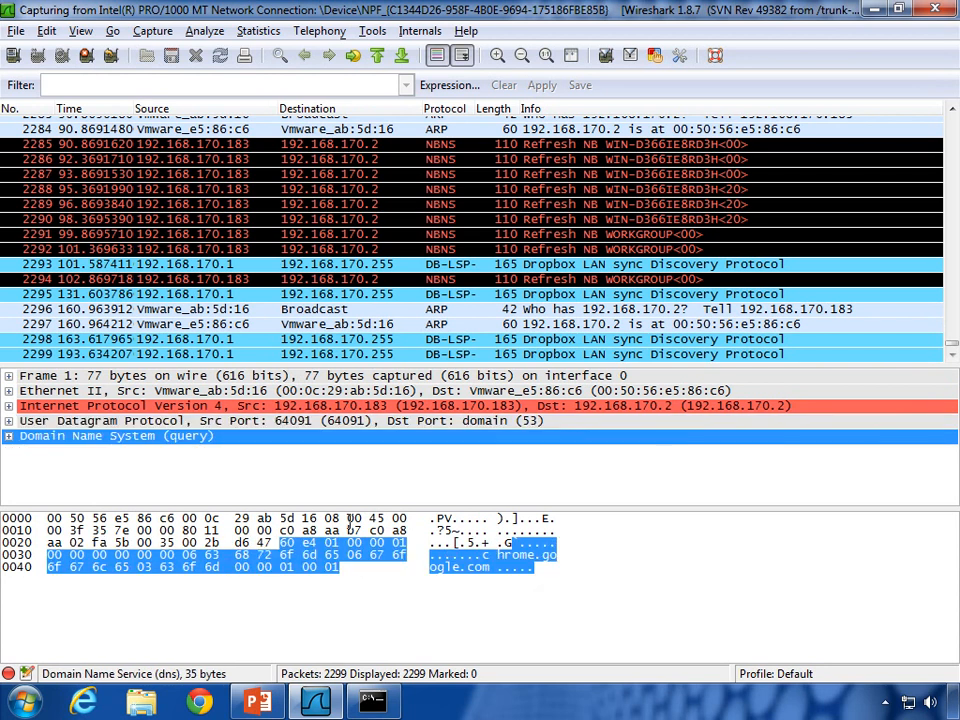
# Step: Expand Ethernet II, highlight its source and destination MAC bytes, then collapse it
pyautogui.click(9, 391)
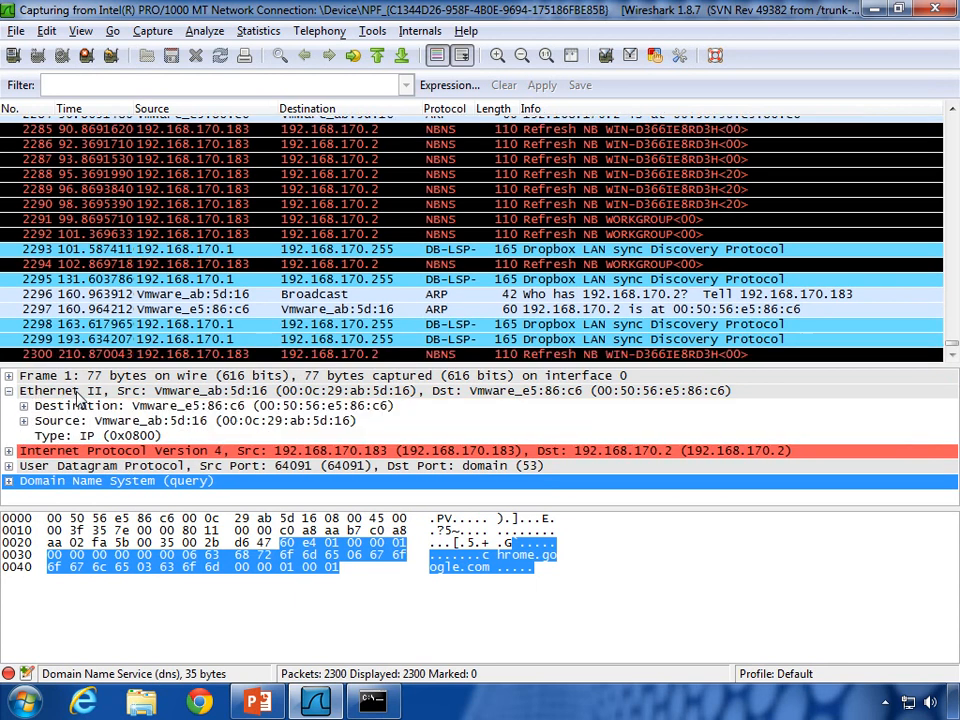
pyautogui.click(100, 393)
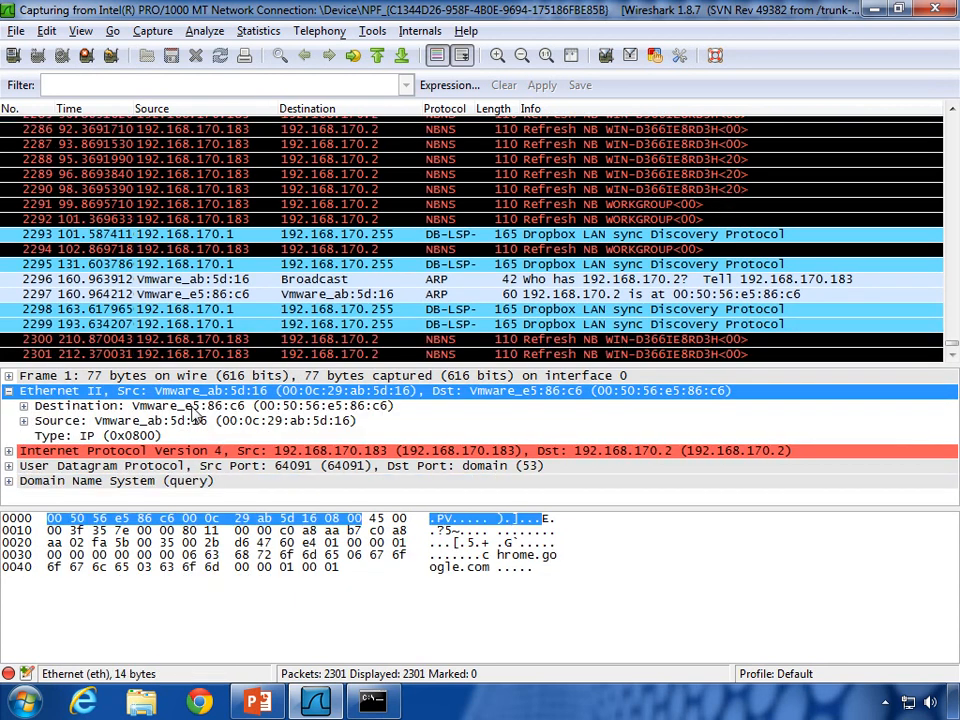
pyautogui.click(145, 422)
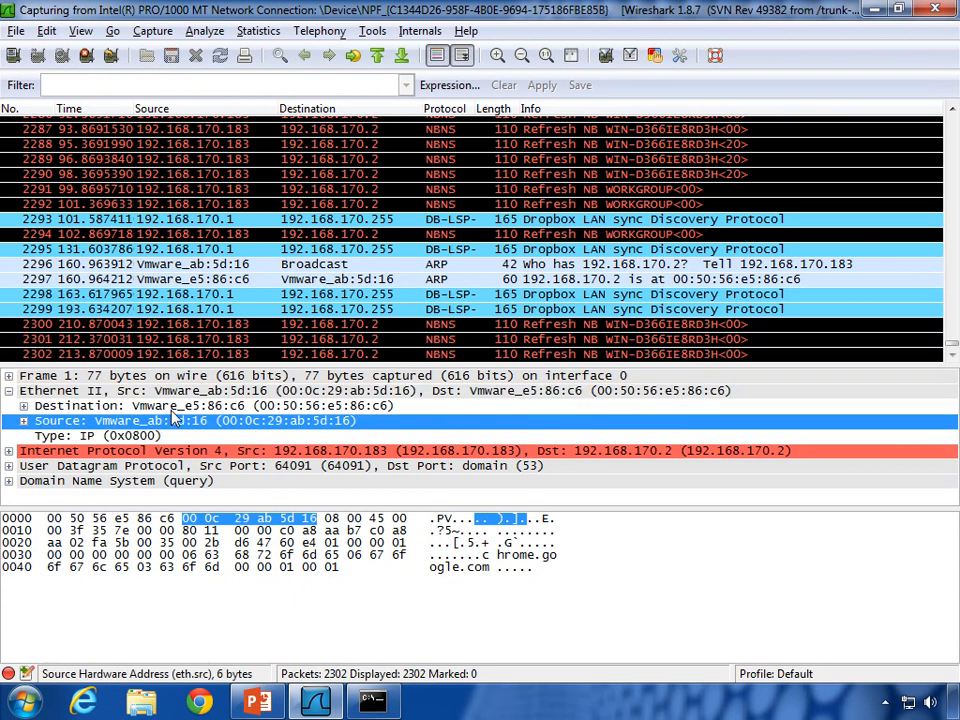
pyautogui.click(176, 408)
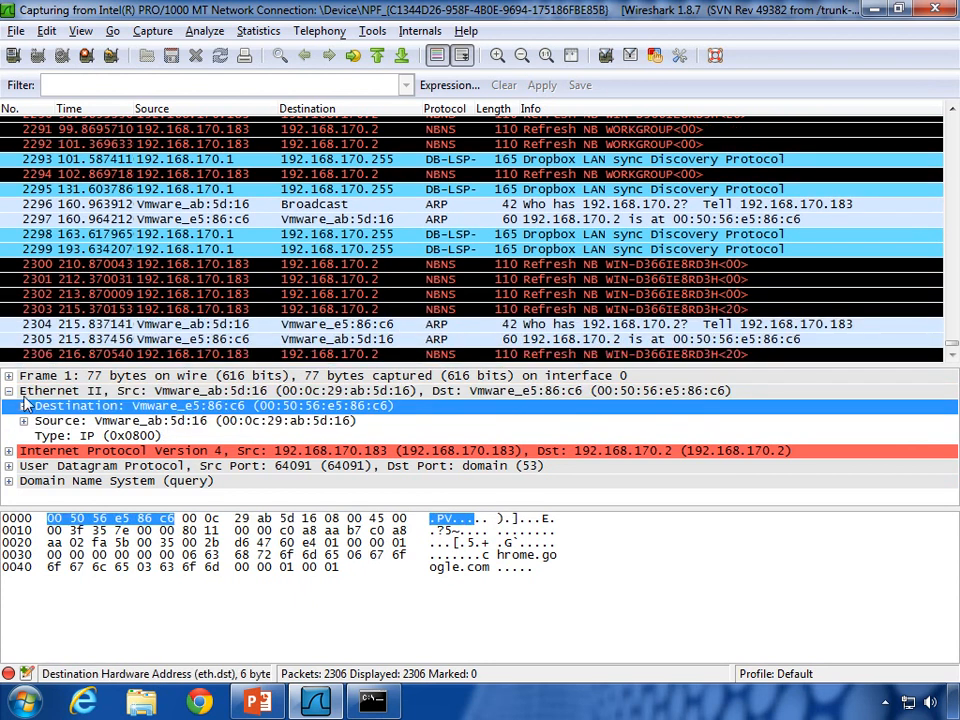
pyautogui.click(9, 391)
# Step: Expand IPv4, highlight the source and destination IP address bytes, then collapse it
pyautogui.click(8, 406)
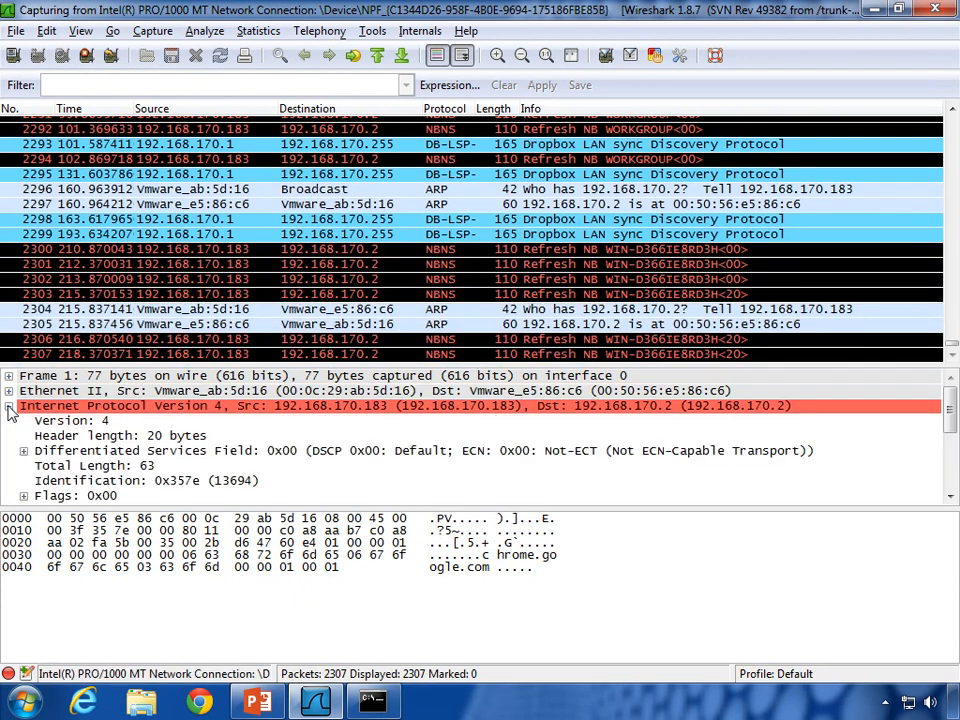
pyautogui.scroll(-3, 160, 440)
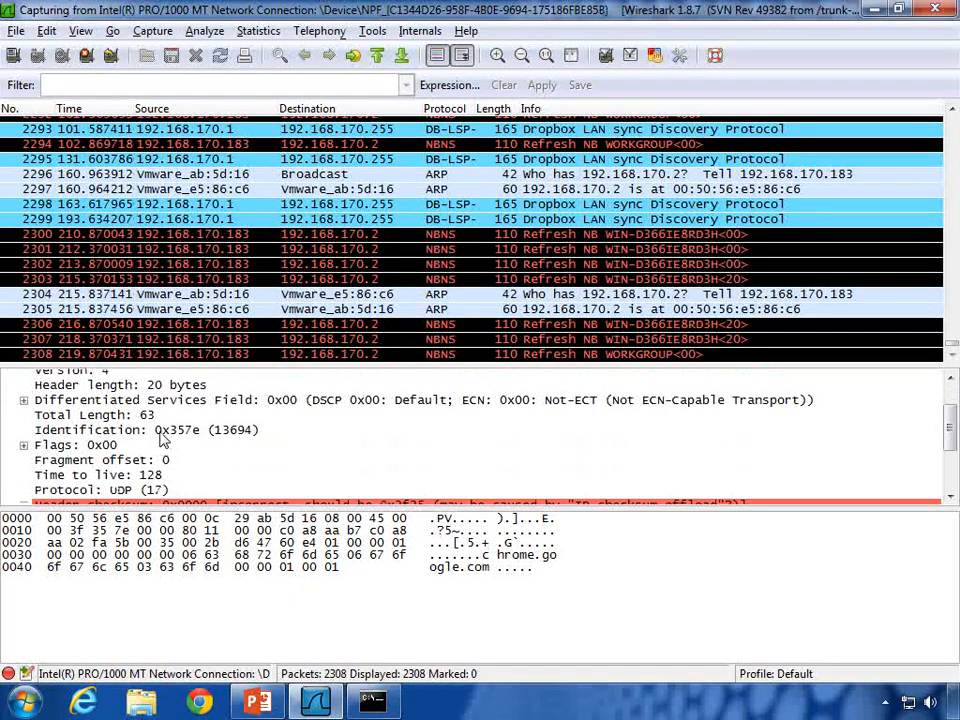
pyautogui.scroll(-1, 160, 440)
pyautogui.click(165, 442)
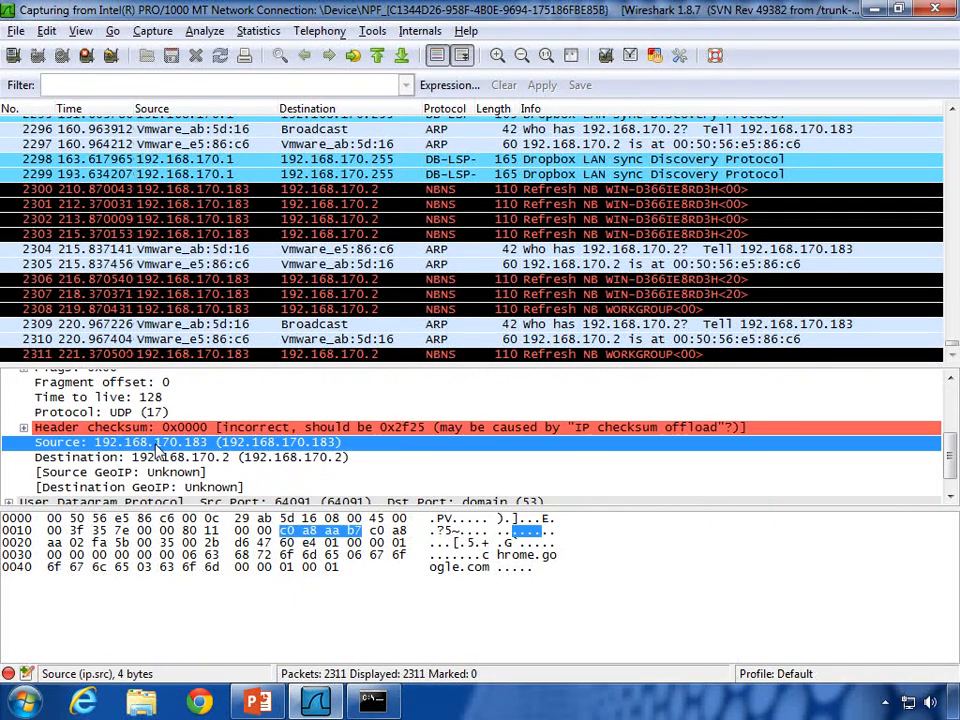
pyautogui.click(157, 457)
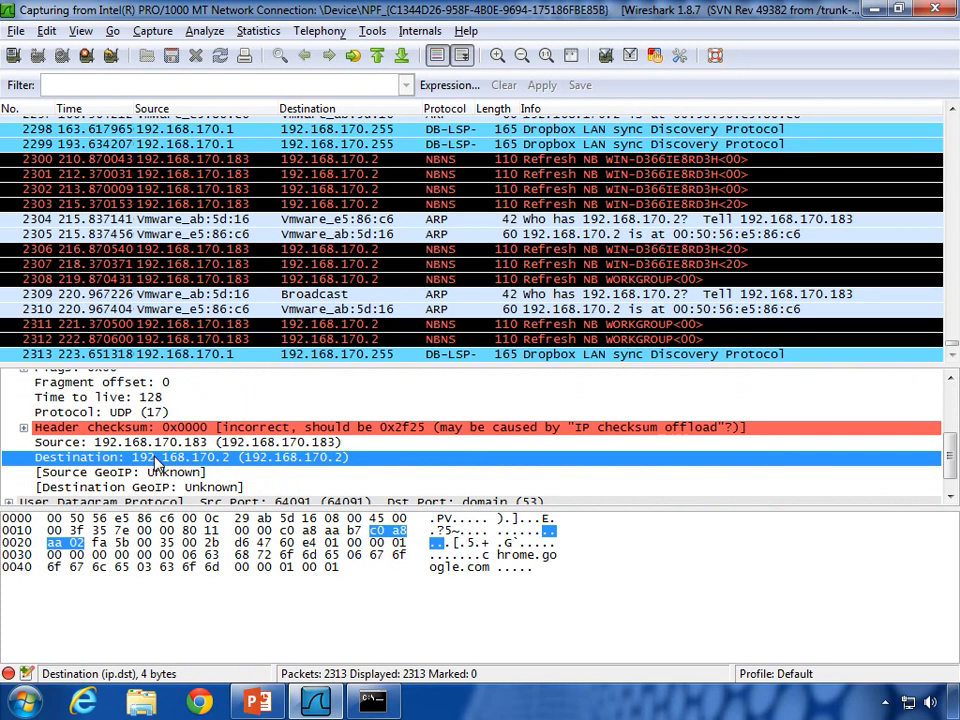
pyautogui.scroll(2, 157, 462)
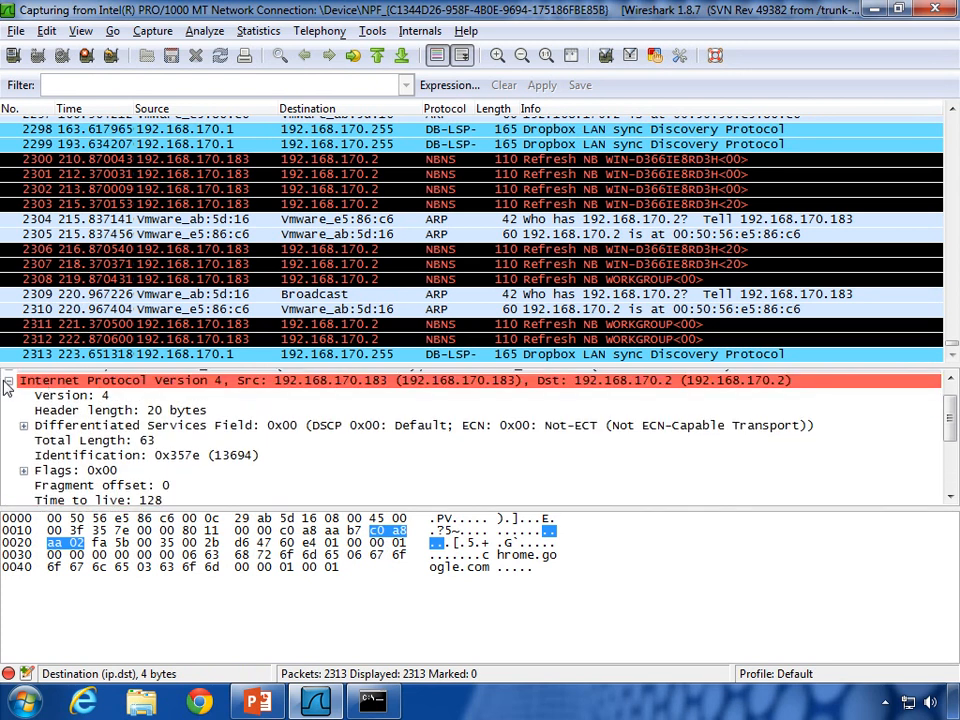
pyautogui.click(7, 377)
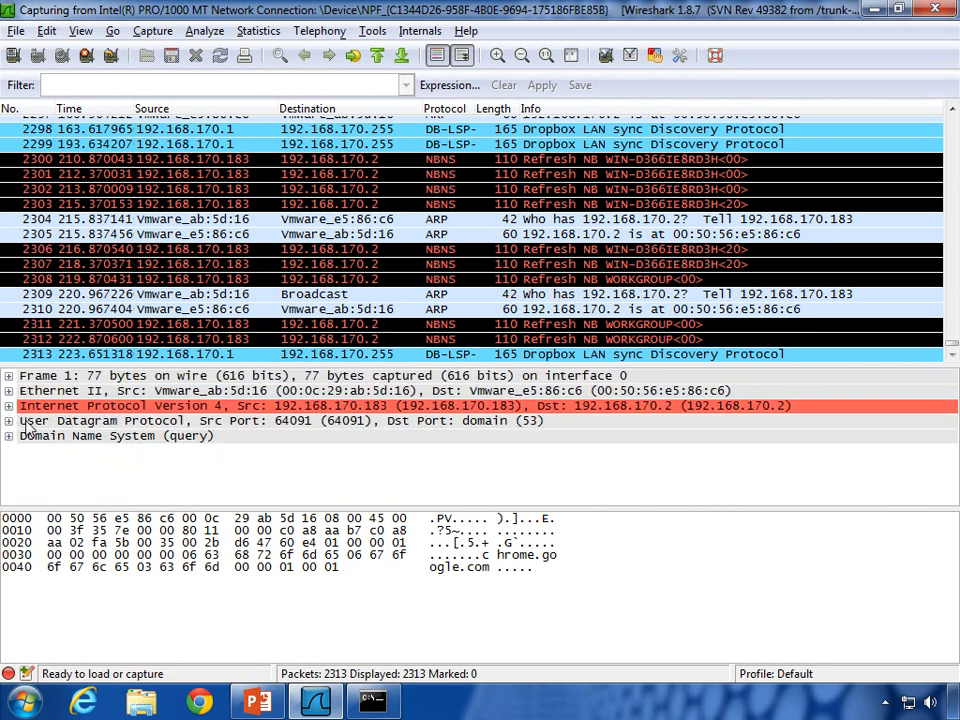
# Step: Expand the UDP header and highlight source port 64091 and destination port 53 bytes
pyautogui.click(14, 421)
pyautogui.click(9, 421)
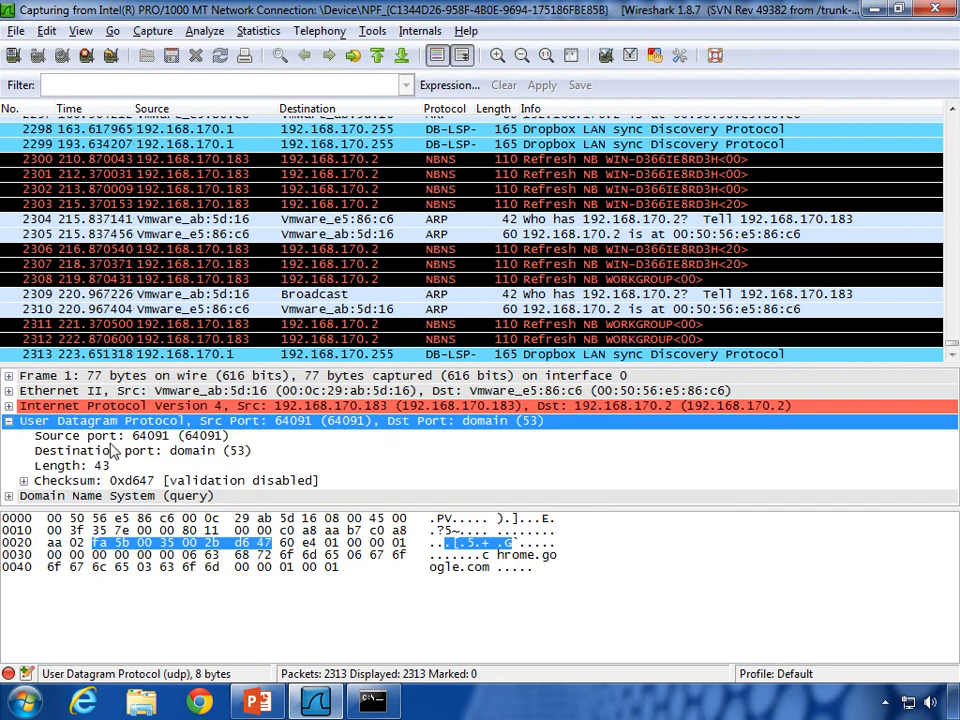
pyautogui.click(113, 452)
pyautogui.click(108, 437)
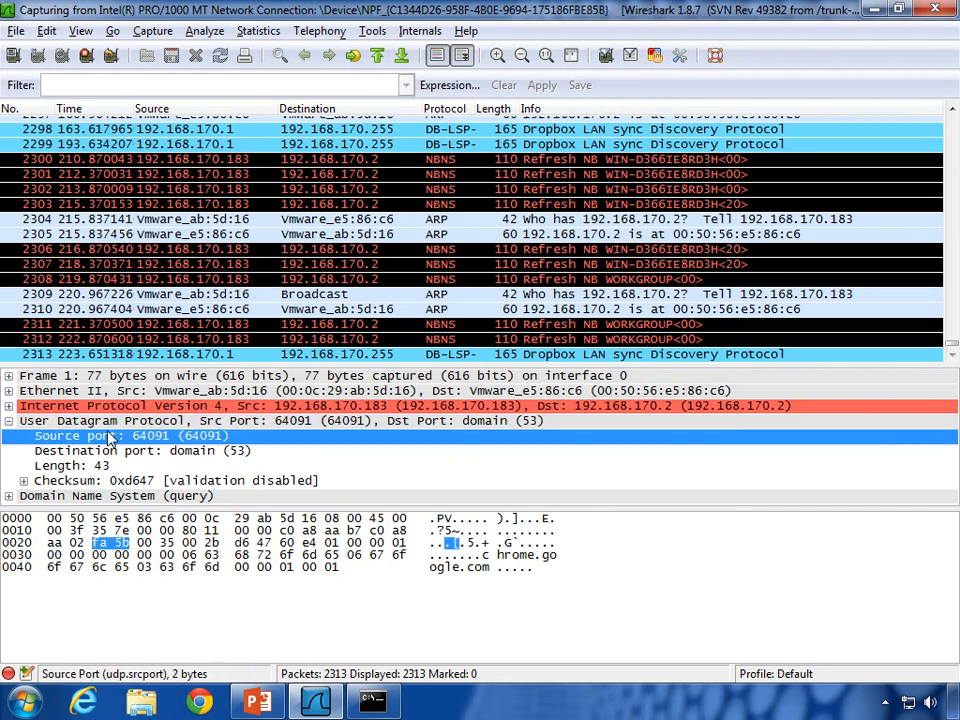
pyautogui.click(193, 455)
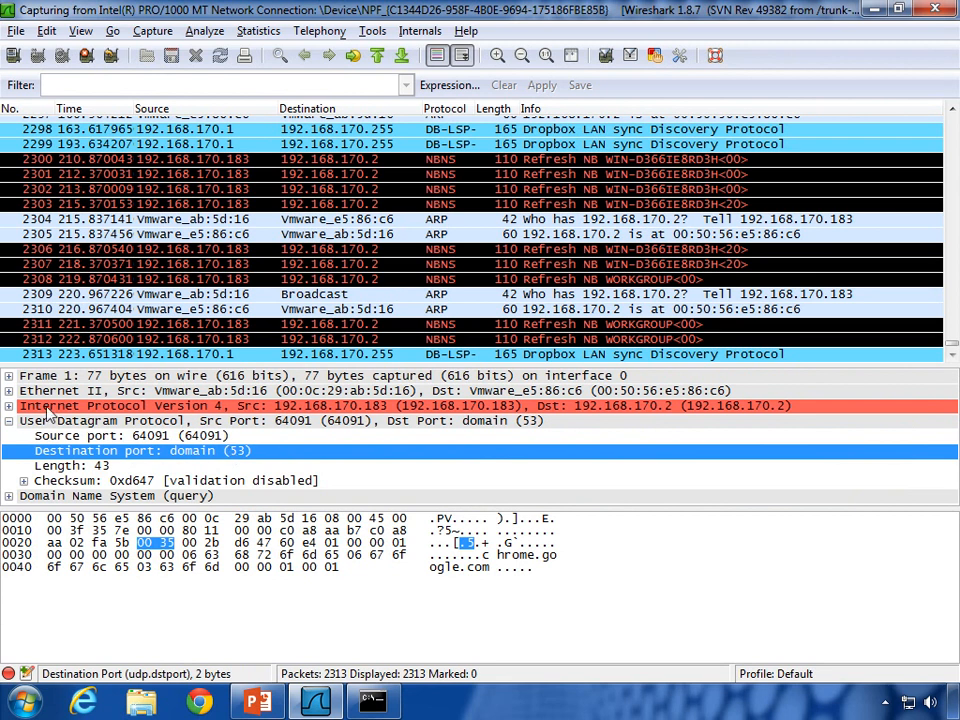
# Step: Collapse the User Datagram Protocol tree and bring up the Windows Start menu
pyautogui.click(9, 421)
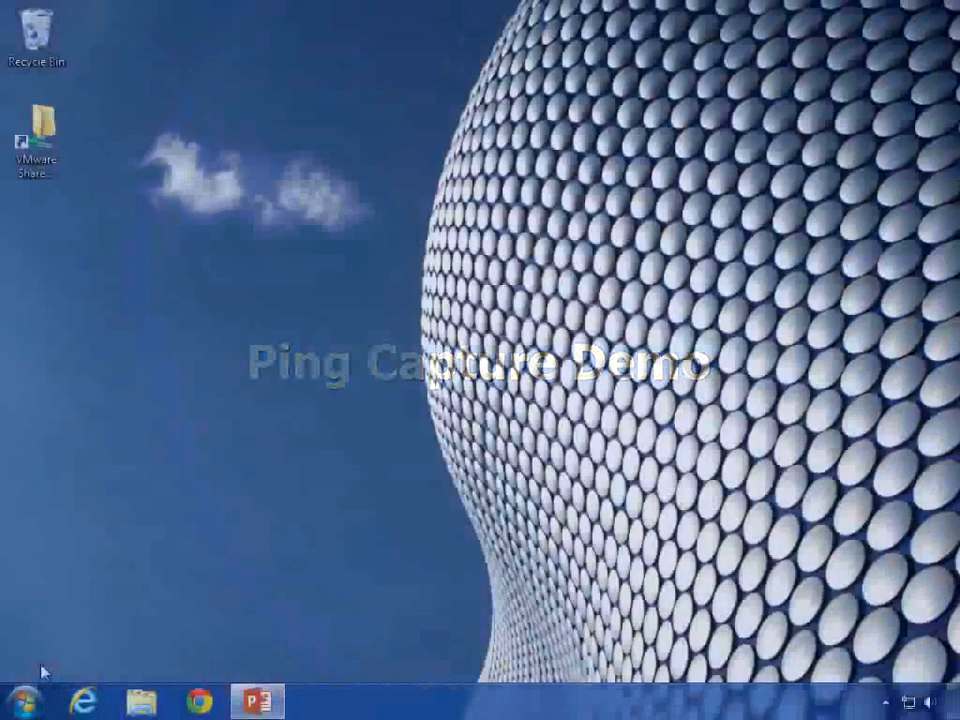
pyautogui.click(24, 706)
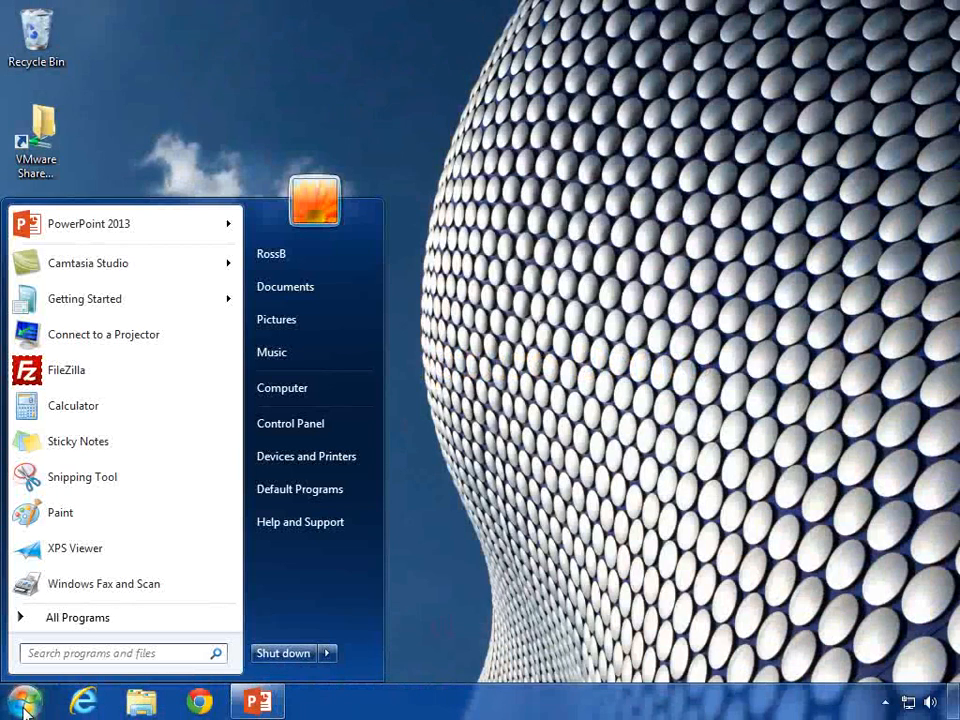
# Step: Relaunch Wireshark from All Programs and start a live capture on the Intel PRO/1000 MT interface
pyautogui.click(24, 706)
pyautogui.click(24, 706)
pyautogui.click(107, 628)
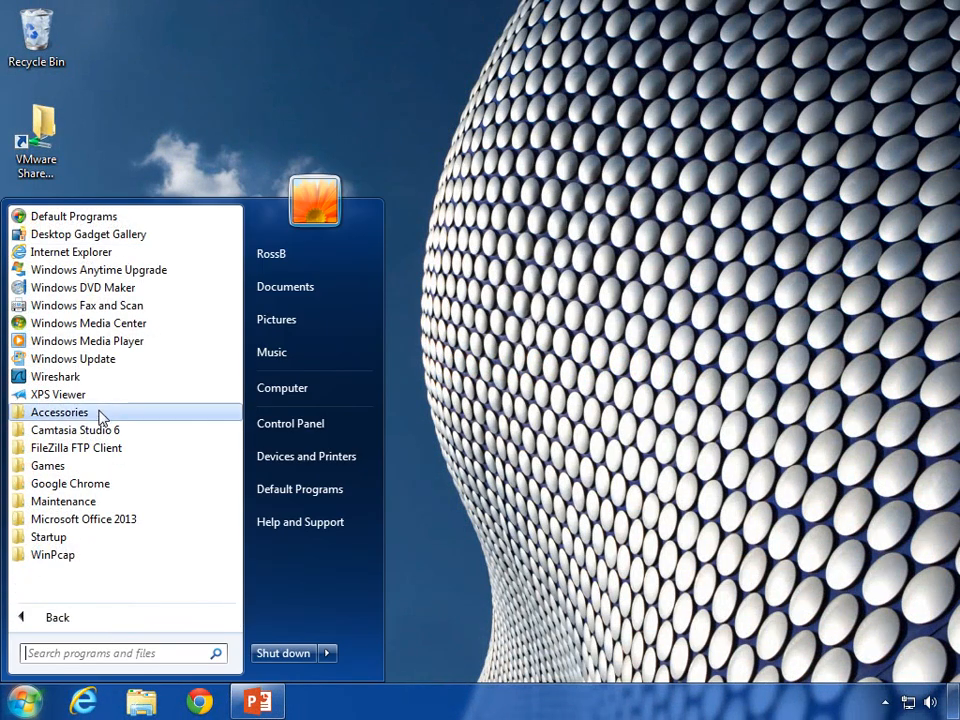
pyautogui.click(103, 377)
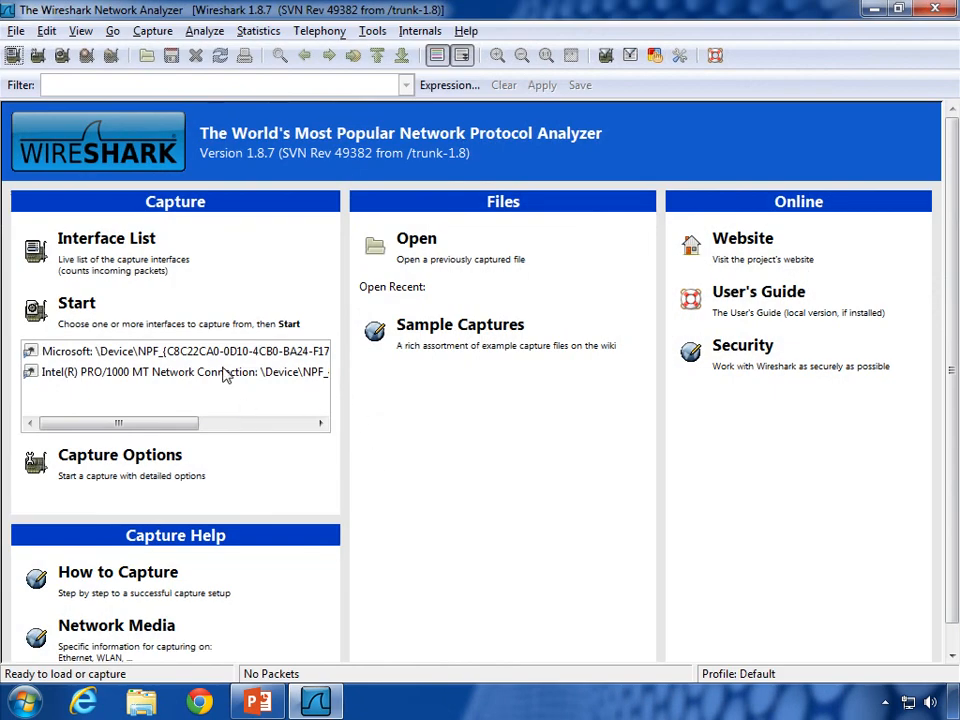
pyautogui.click(226, 372)
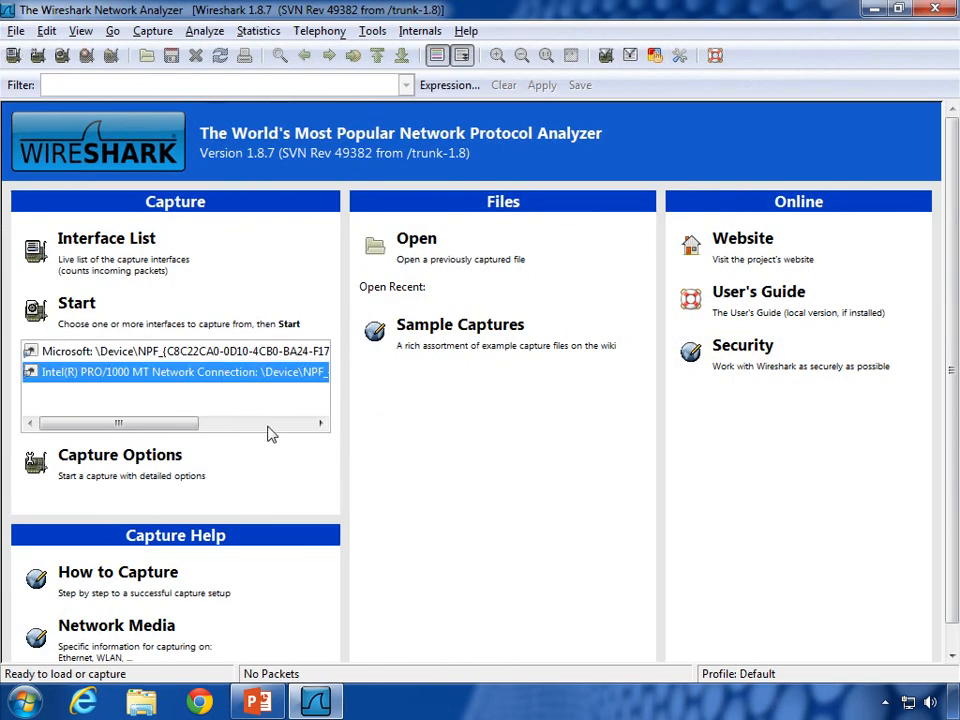
pyautogui.click(68, 308)
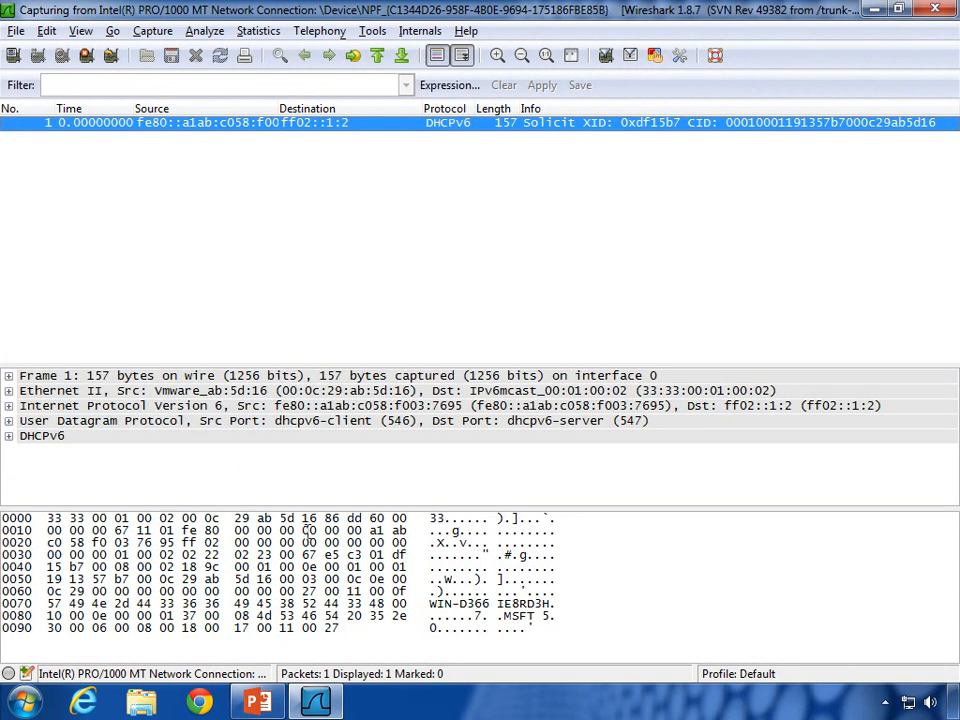
# Step: Launch Command Prompt via a 'cmd' search and run ping 8.8.8.8, getting four replies
pyautogui.click(28, 703)
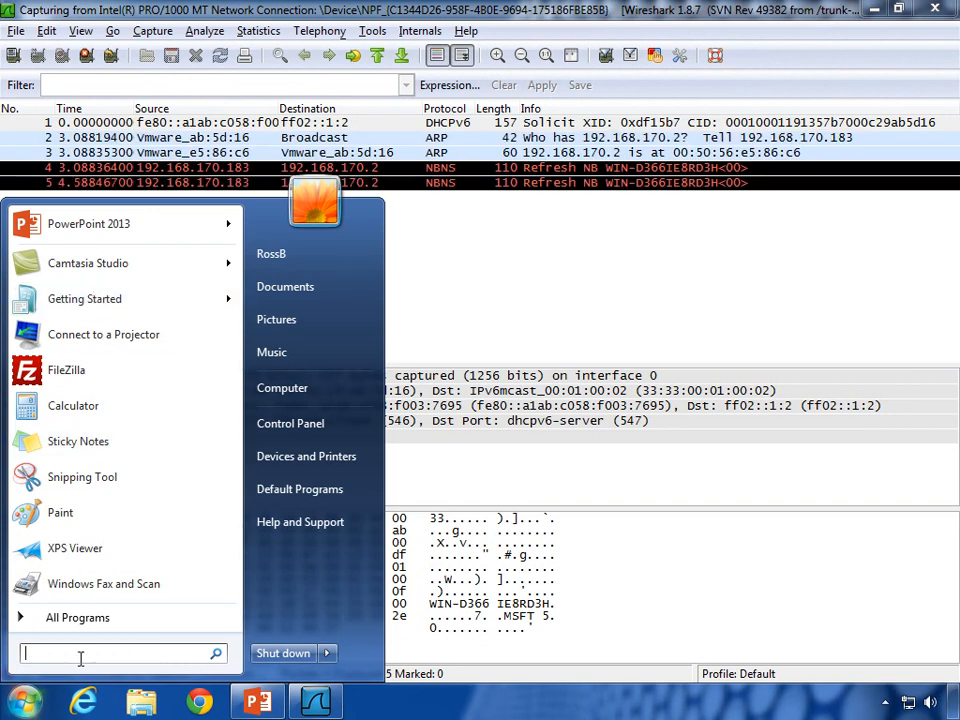
pyautogui.write('cmd')
pyautogui.press('Return')
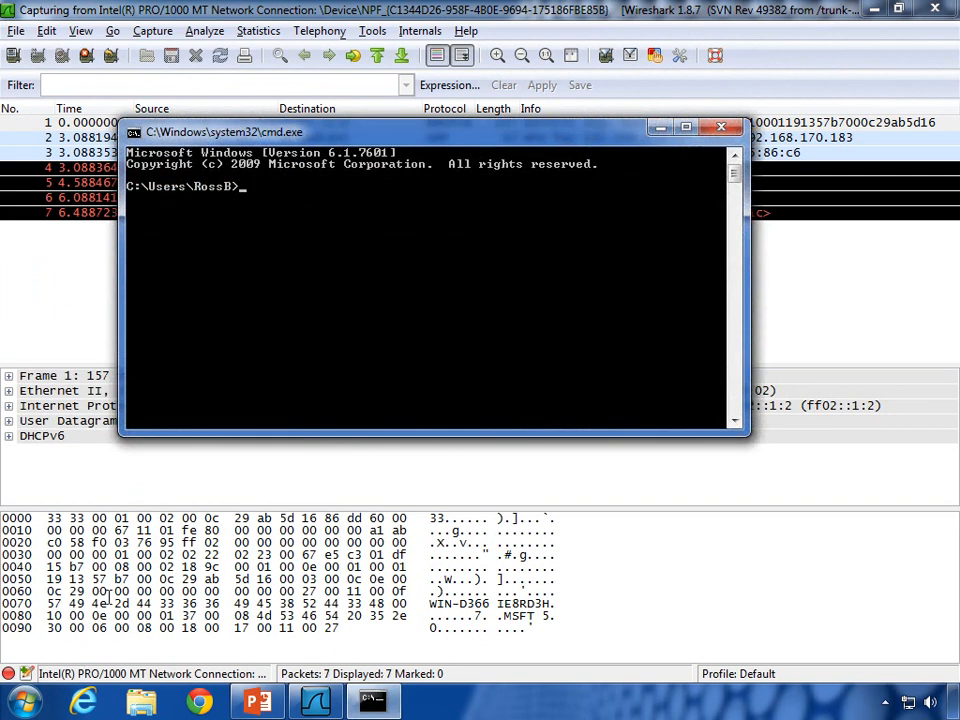
pyautogui.moveTo(316, 133); pyautogui.dragTo(500, 199)
pyautogui.write('ping 8.8.8')
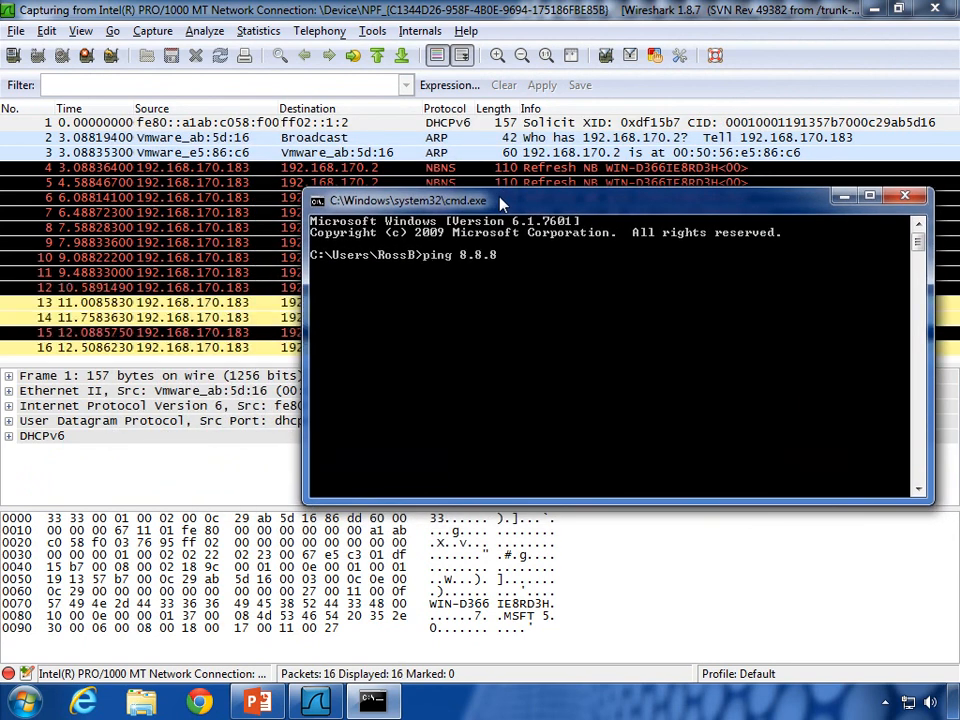
pyautogui.write('.8')
pyautogui.press('Return')
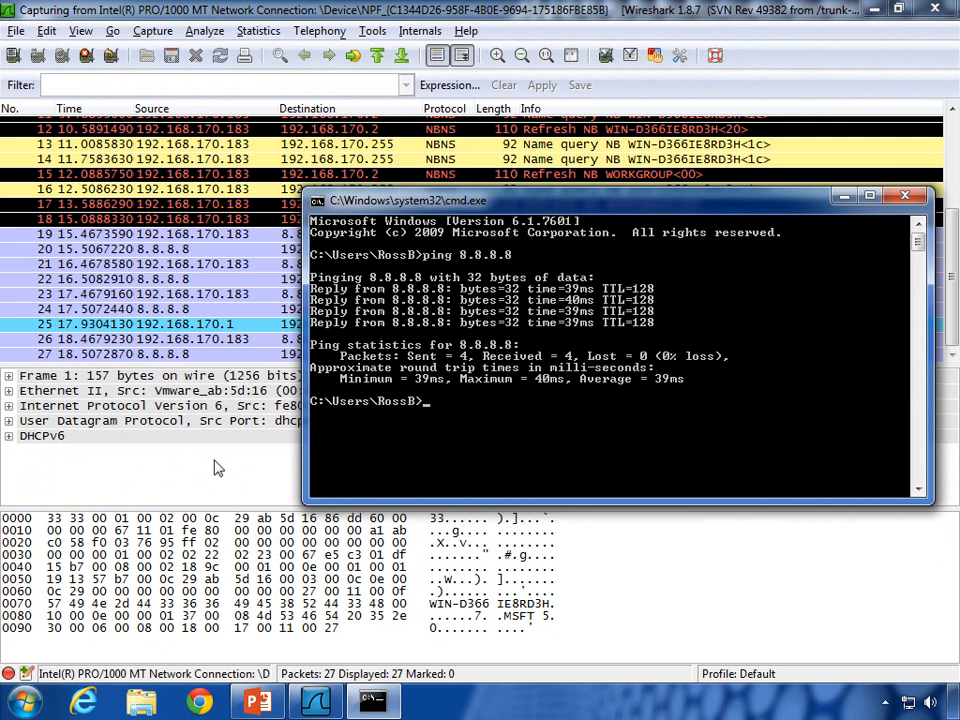
# Step: Bring Wireshark forward and stop the live capture, keeping 28 packets
pyautogui.click(214, 471)
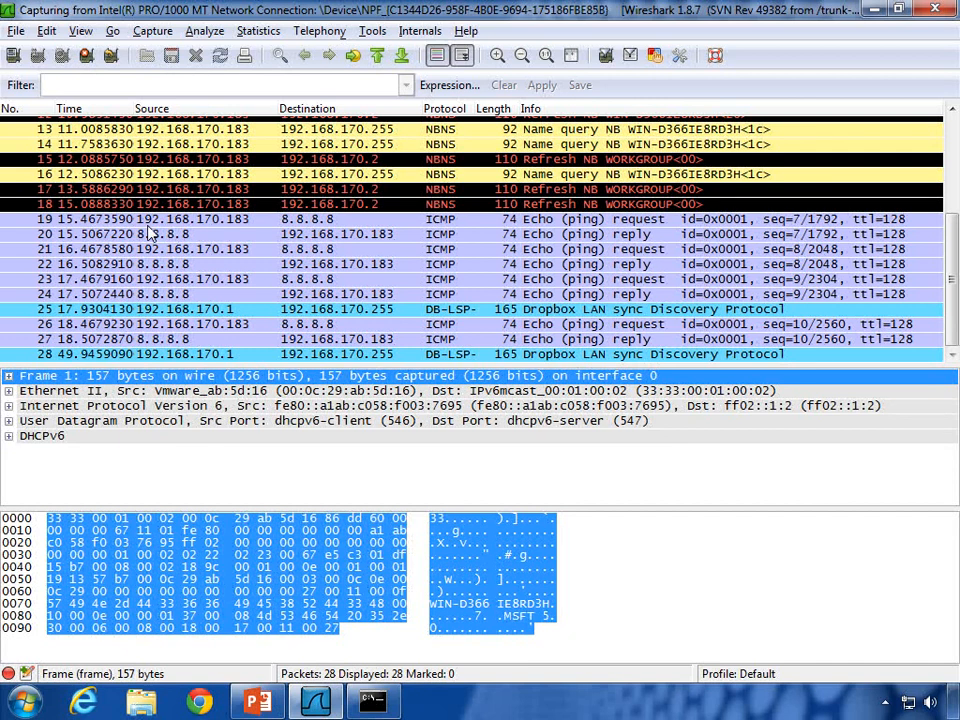
pyautogui.click(87, 56)
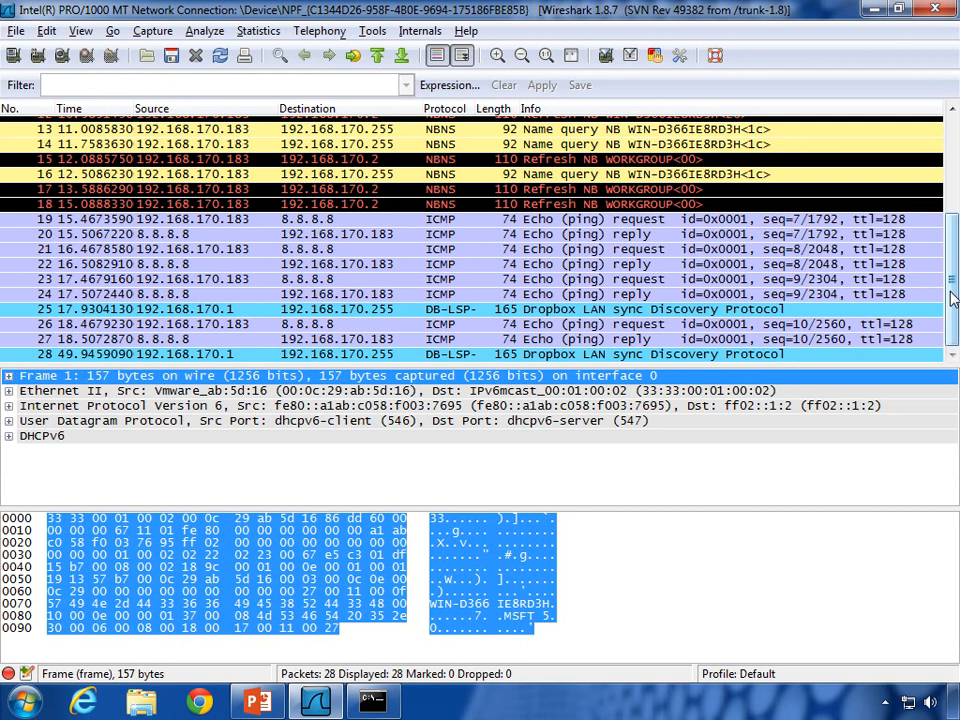
pyautogui.scroll(4, 953, 298)
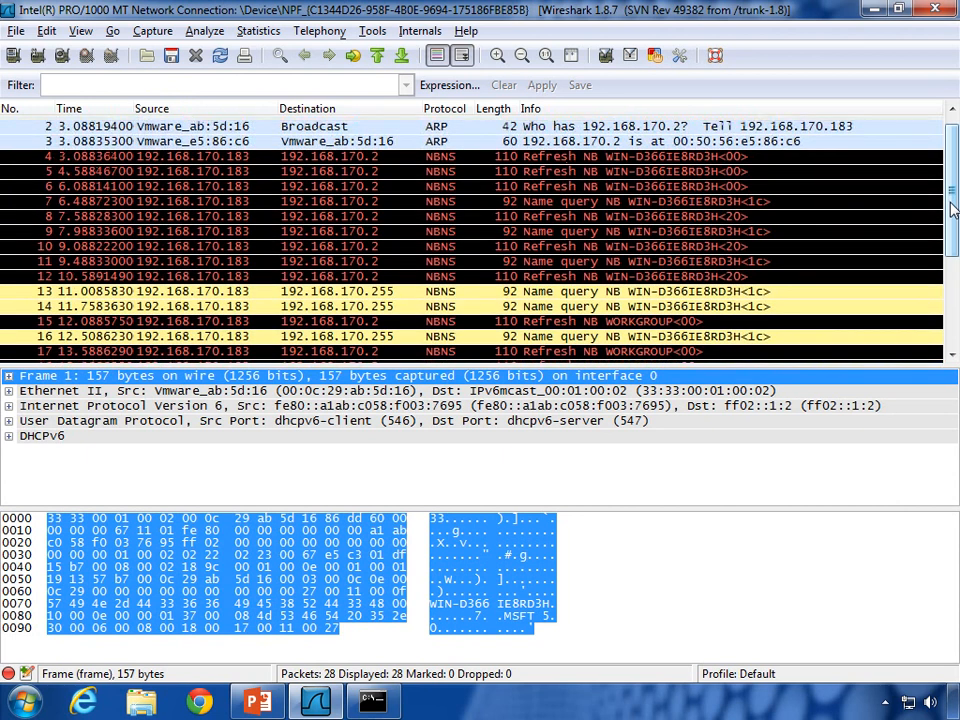
pyautogui.scroll(-4, 955, 303)
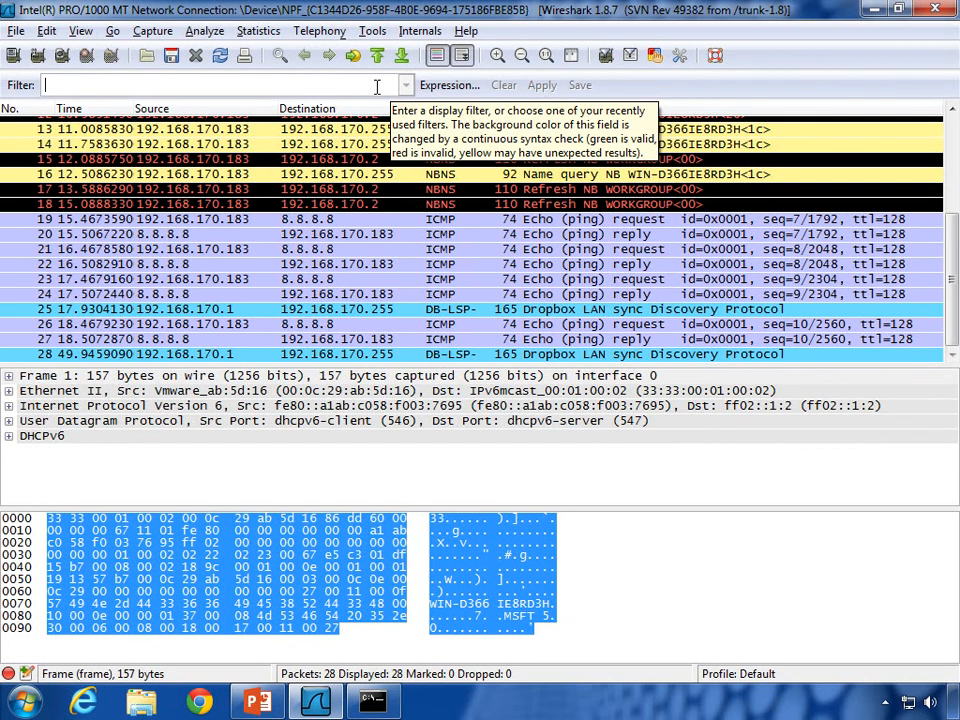
pyautogui.click(374, 702)
pyautogui.write('ipconif')
pyautogui.press('BackSpace')
pyautogui.press('BackSpace')
pyautogui.press('BackSpace')
pyautogui.press('BackSpace')
pyautogui.press('BackSpace')
pyautogui.press('BackSpace')
pyautogui.press('BackSpace')
pyautogui.write('ipcon')
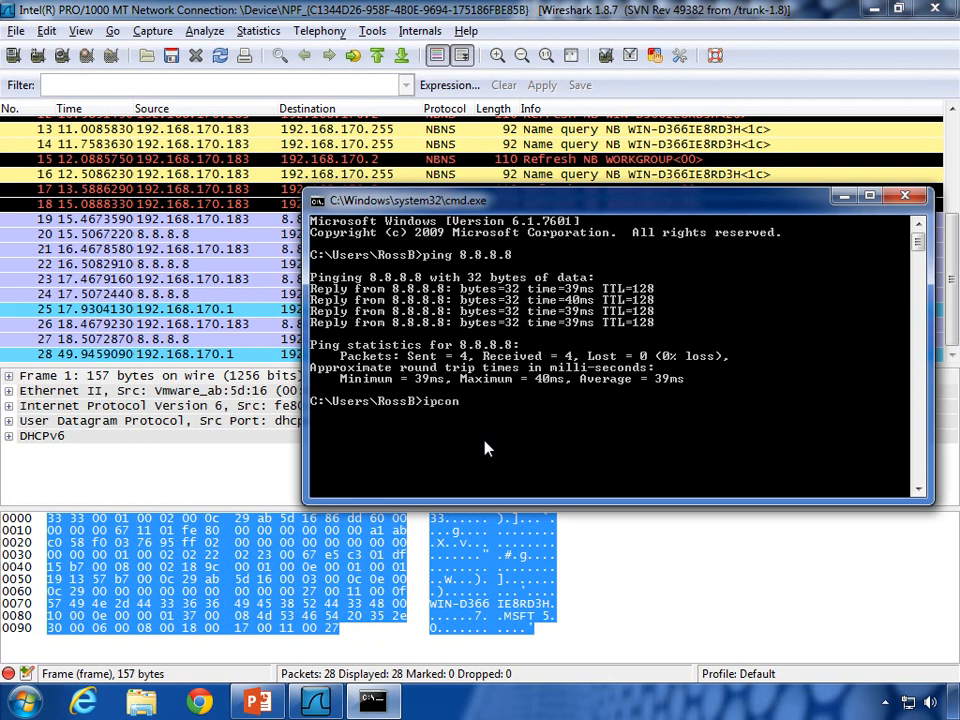
pyautogui.write('fig')
pyautogui.press('Return')
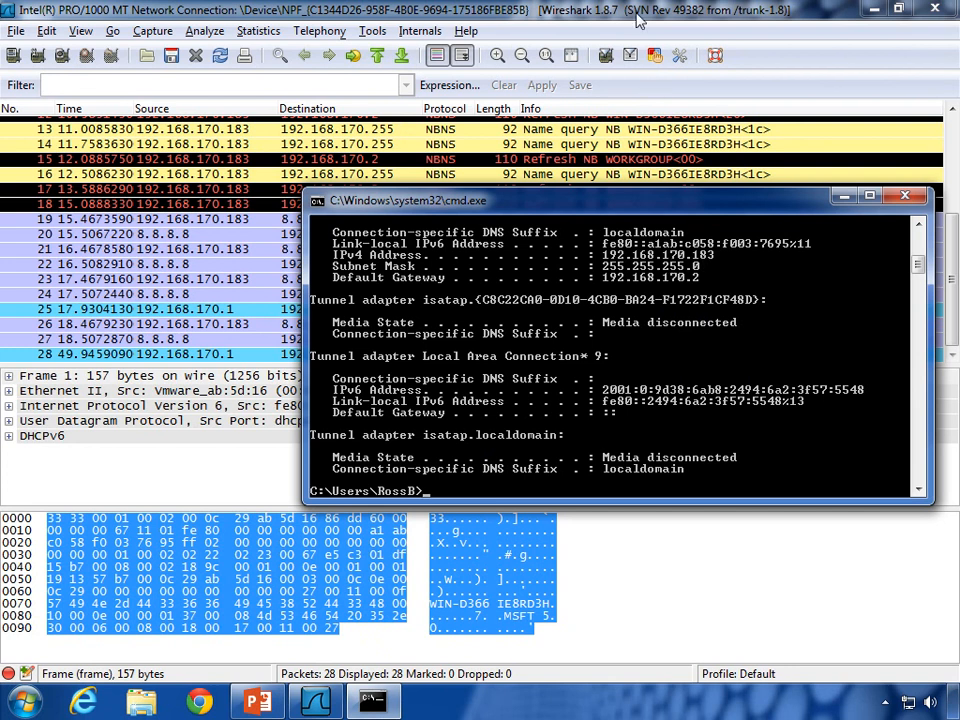
pyautogui.click(918, 230)
pyautogui.click(918, 230)
pyautogui.click(918, 227)
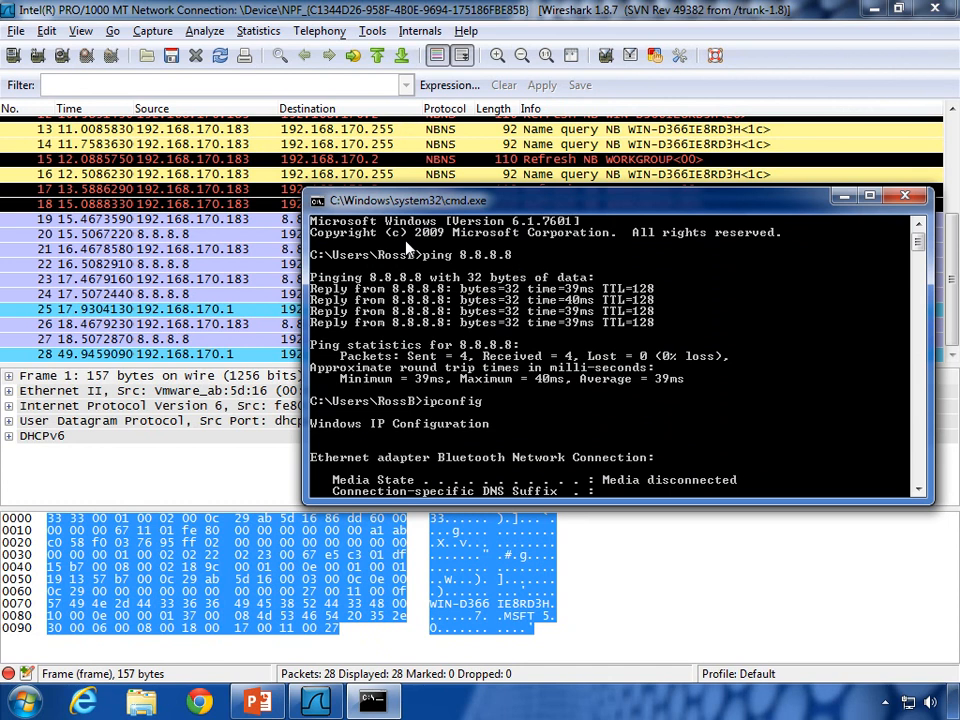
pyautogui.moveTo(917, 242); pyautogui.dragTo(918, 264)
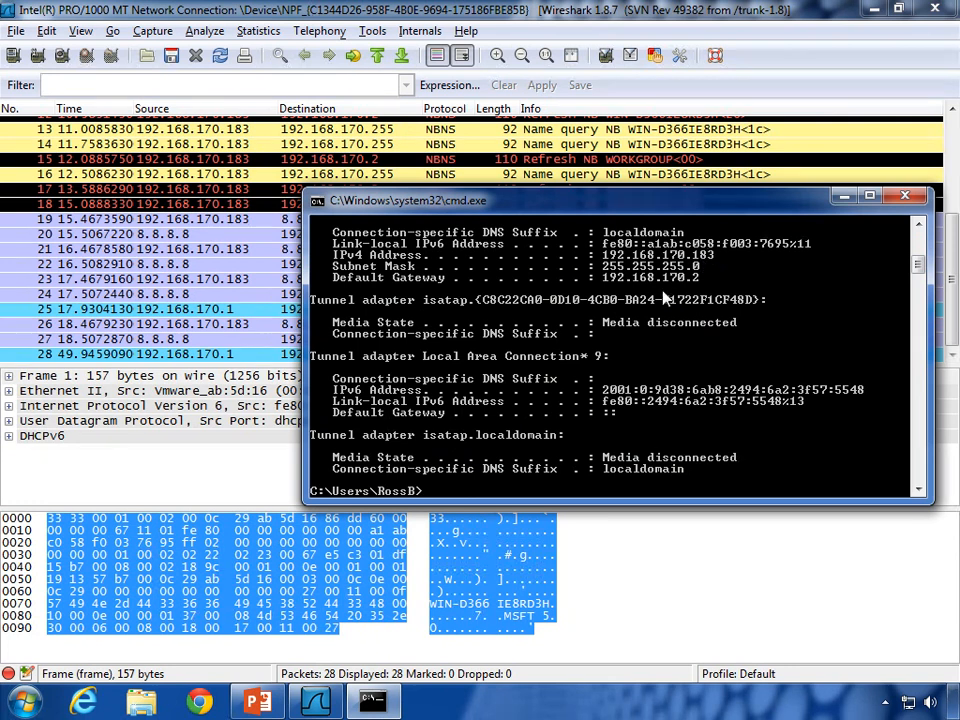
# Step: Enter the display filter ip.addr==192.168.170.183&&ip.addr==8.8.8.8 in the Filter box
pyautogui.click(363, 83)
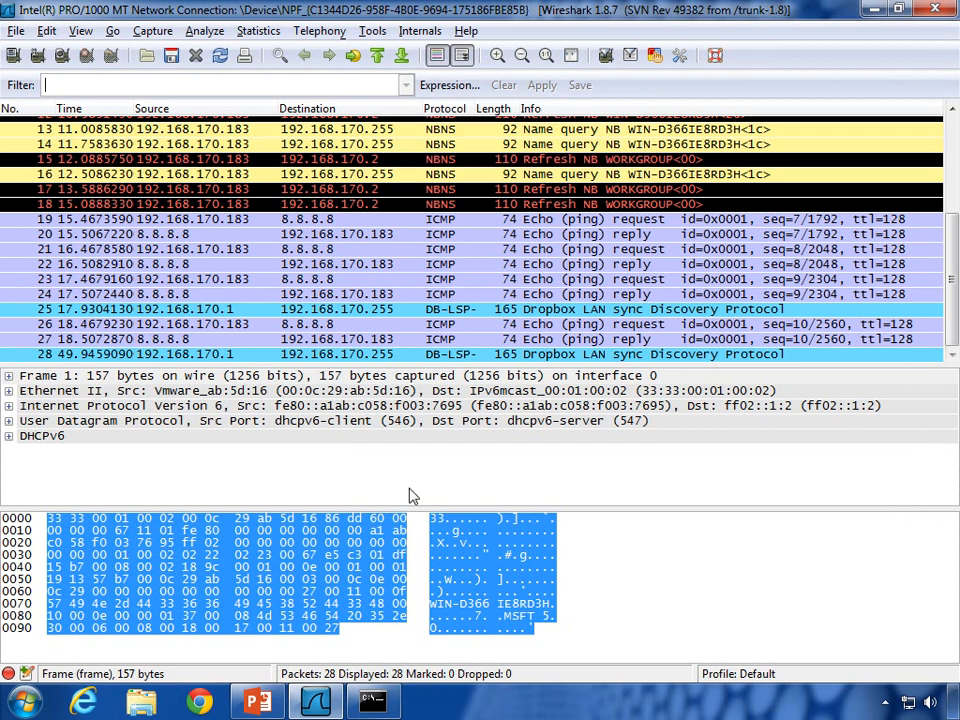
pyautogui.write('ip.addr')
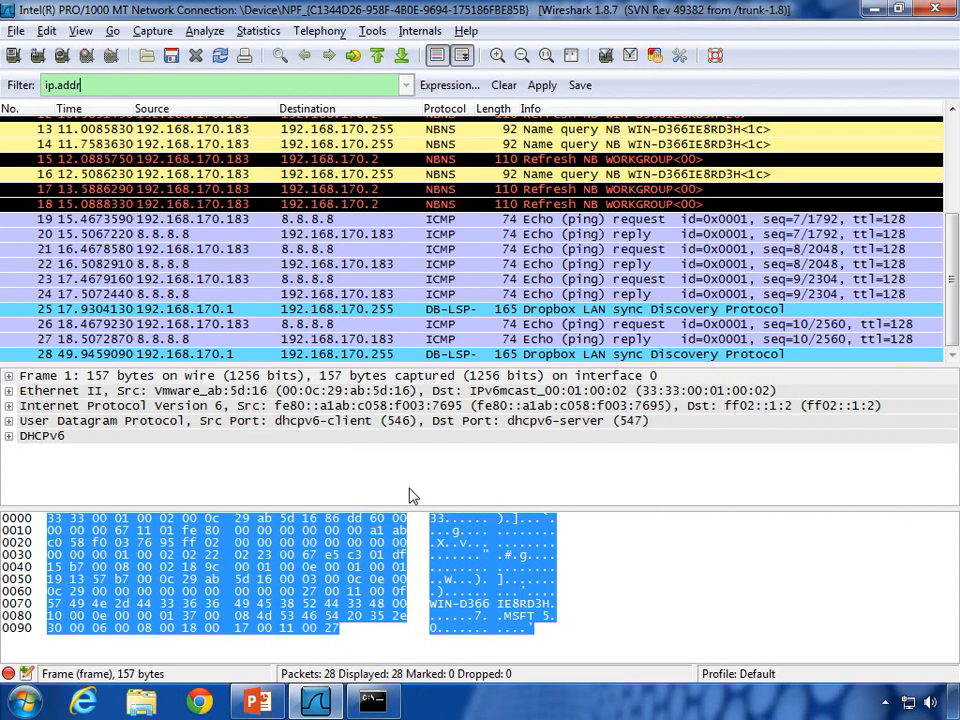
pyautogui.write('==')
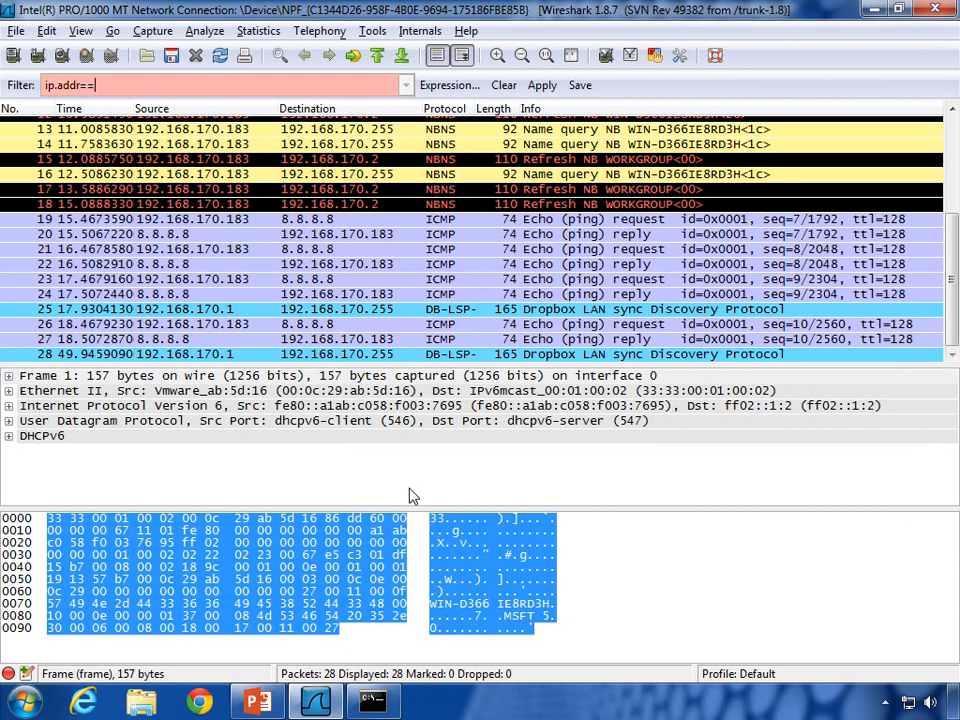
pyautogui.write('192.168.170.183')
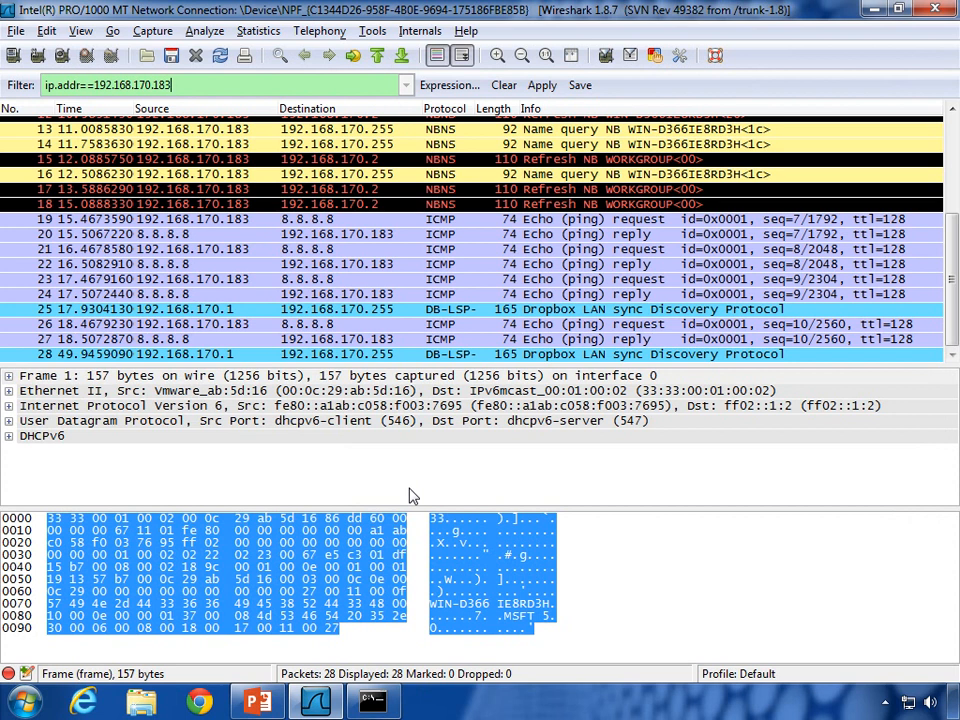
pyautogui.write('&&')
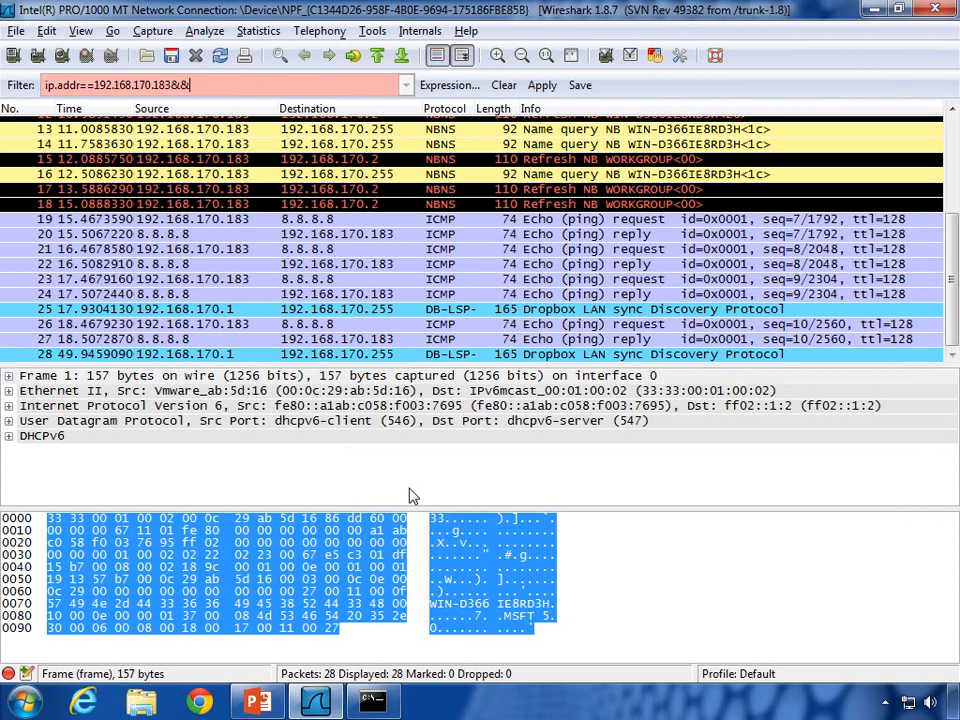
pyautogui.write('ip.')
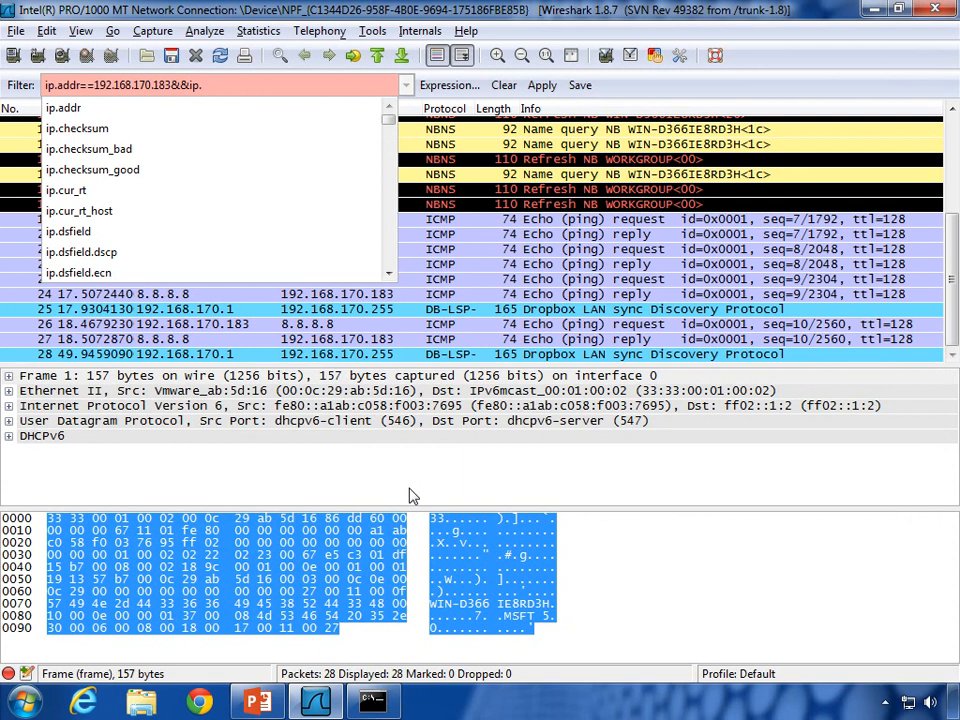
pyautogui.write('addr=')
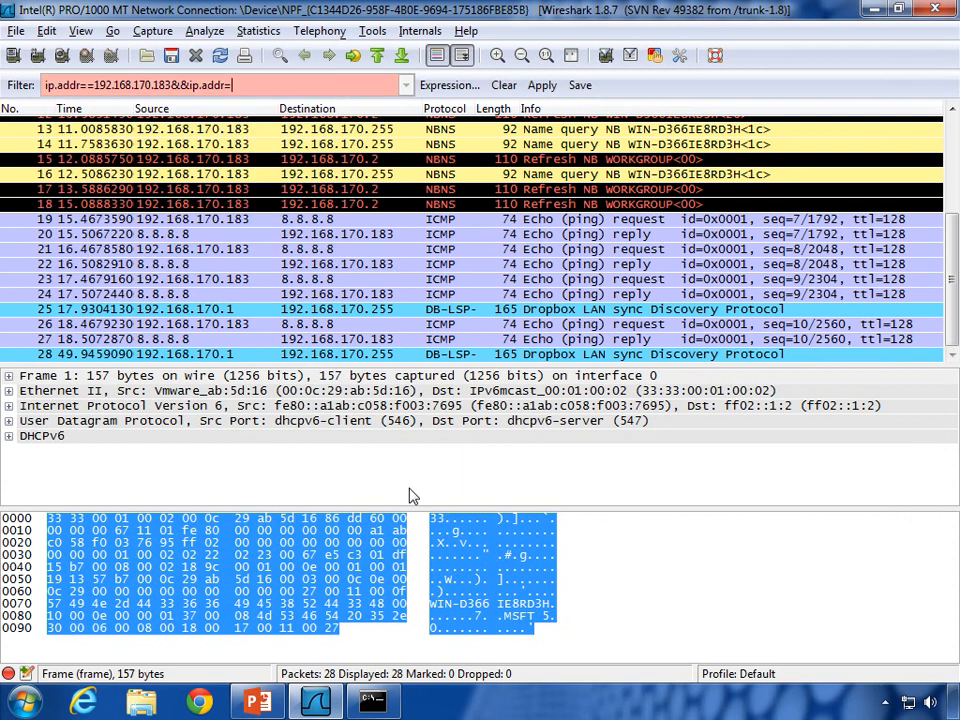
pyautogui.write('=8.8.8.8')
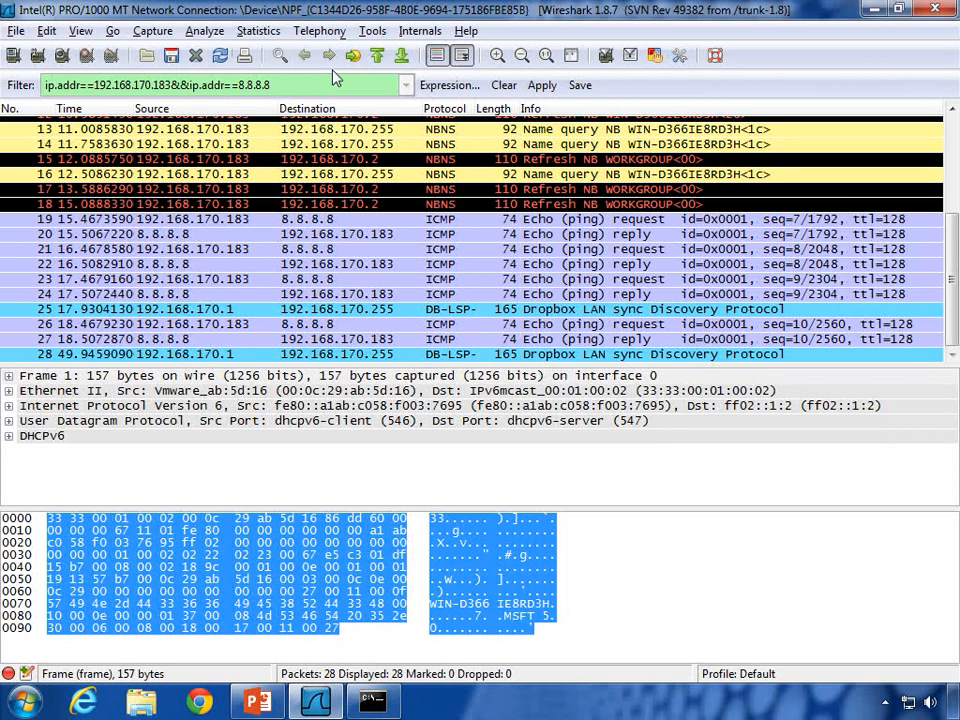
# Step: Apply the host-pair filter, showing 8 of 28 packets, and widen the Time column
pyautogui.click(542, 86)
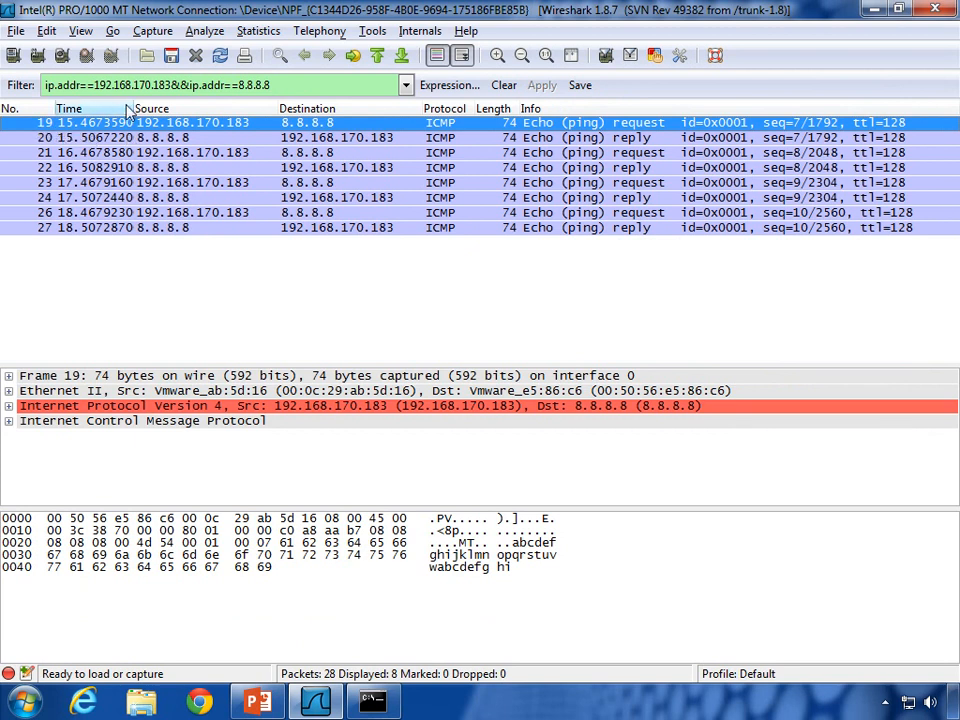
pyautogui.moveTo(131, 104); pyautogui.dragTo(155, 104)
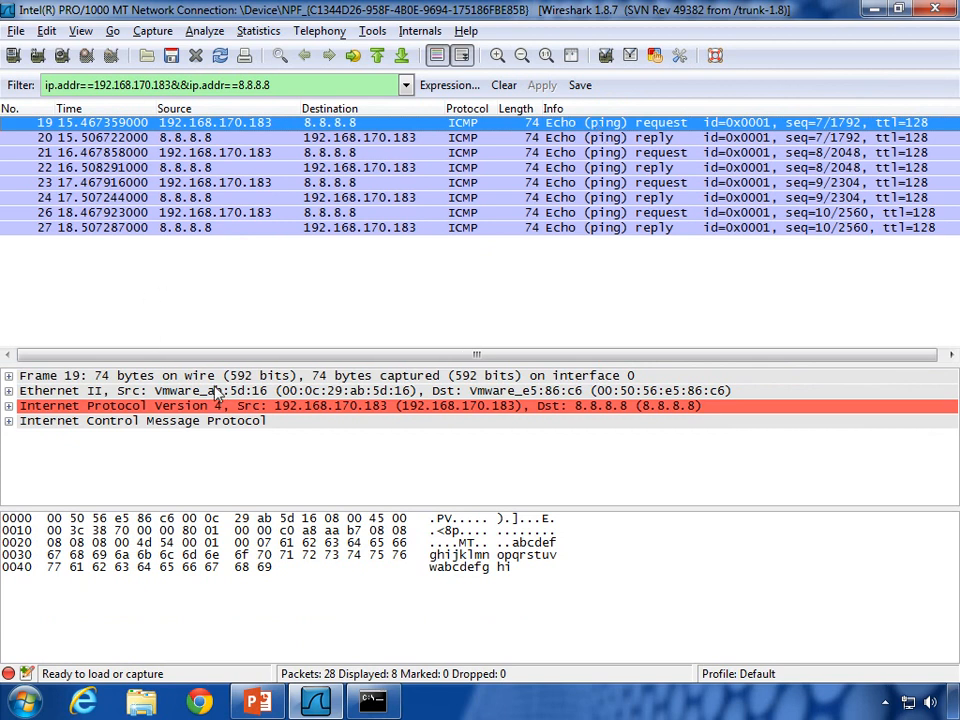
# Step: Expand frame 19's Ethernet II header, inspect its source and destination MACs, then collapse it
pyautogui.click(14, 391)
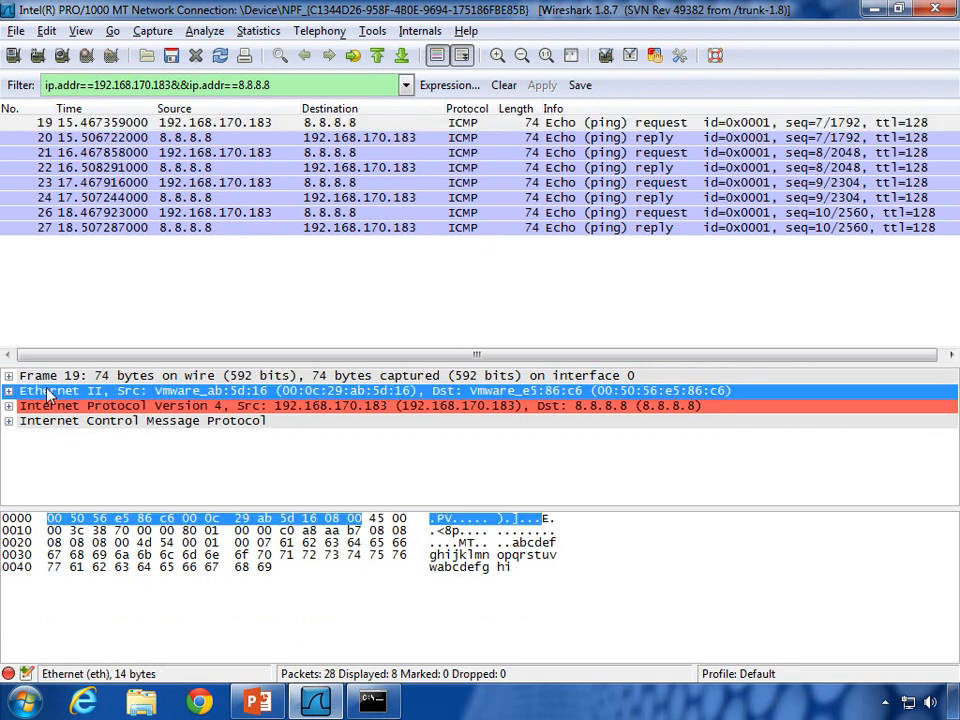
pyautogui.click(9, 391)
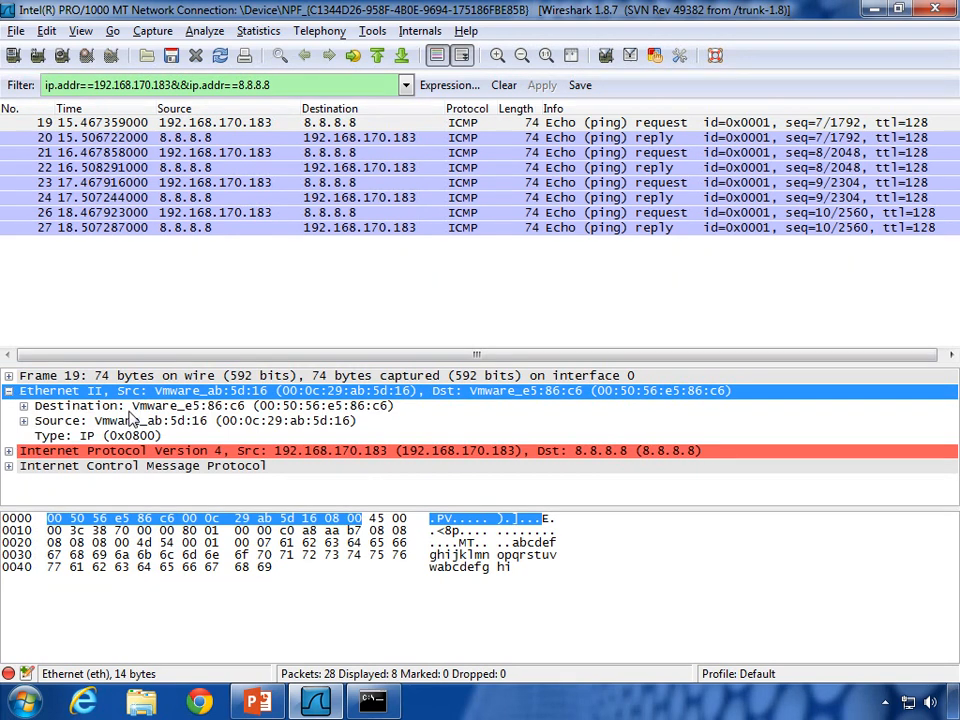
pyautogui.click(174, 421)
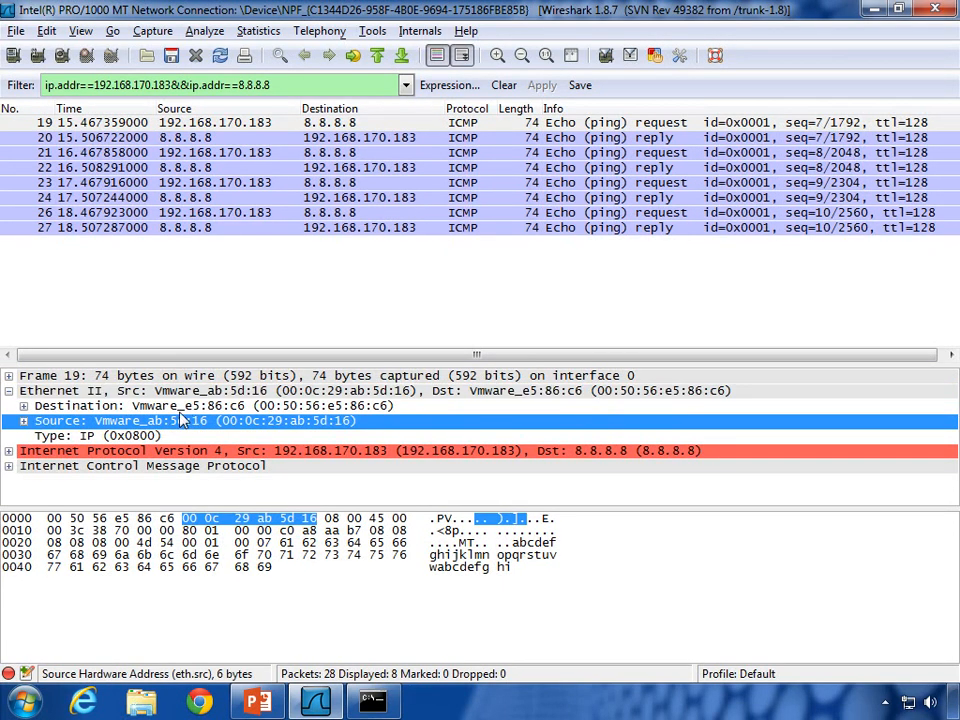
pyautogui.click(186, 407)
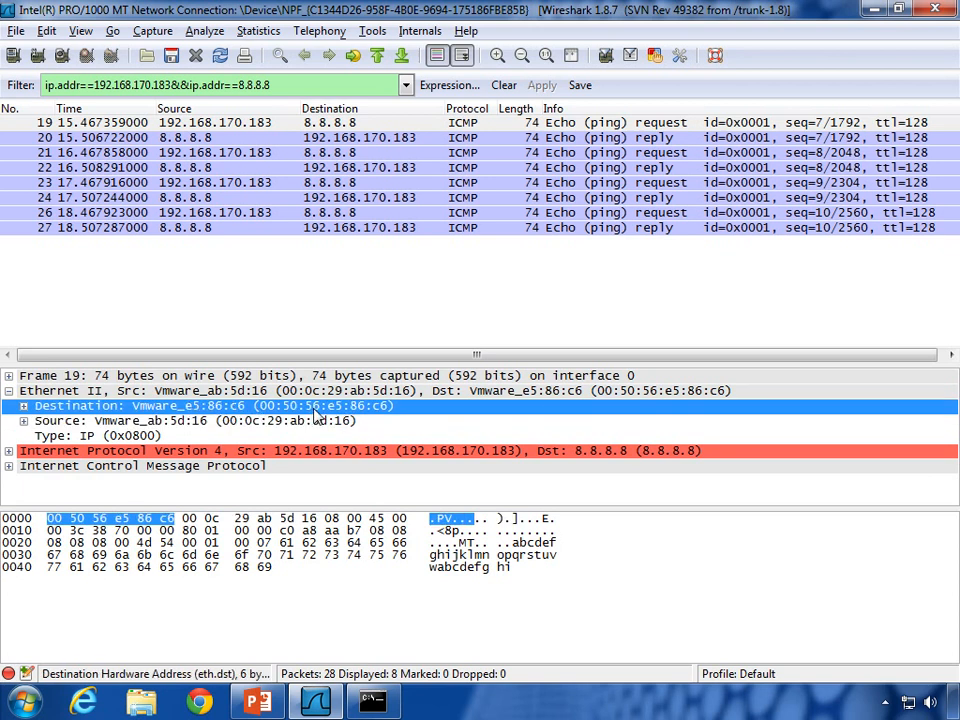
pyautogui.click(8, 391)
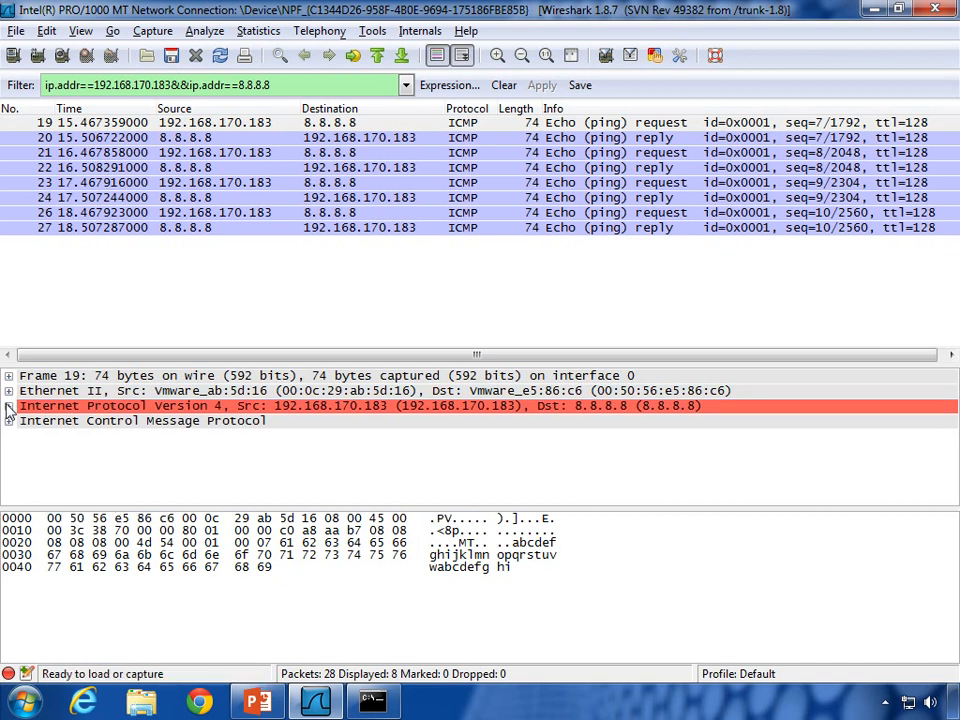
# Step: Expand the IPv4 header and inspect source 192.168.170.183 and destination 8.8.8.8
pyautogui.click(8, 406)
pyautogui.click(90, 406)
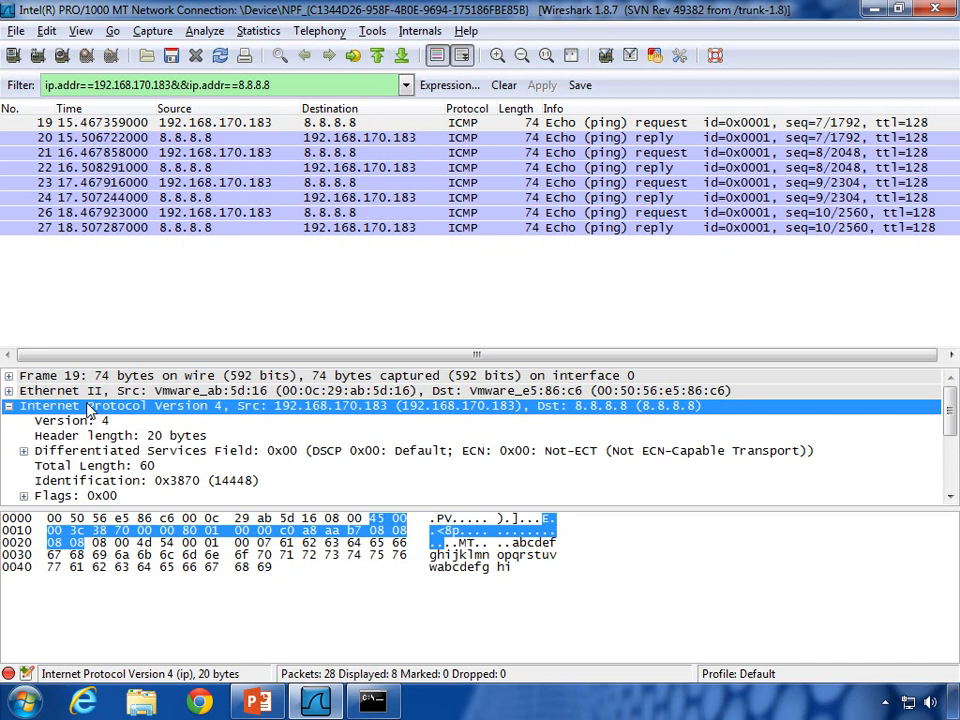
pyautogui.moveTo(951, 407); pyautogui.dragTo(951, 460)
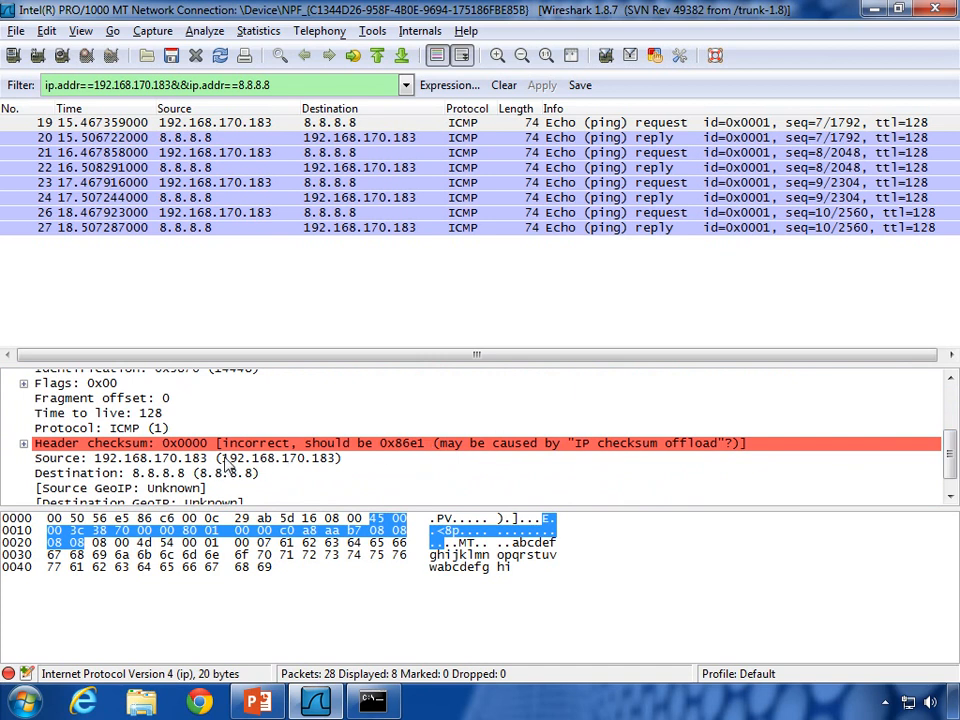
pyautogui.click(172, 460)
pyautogui.click(170, 472)
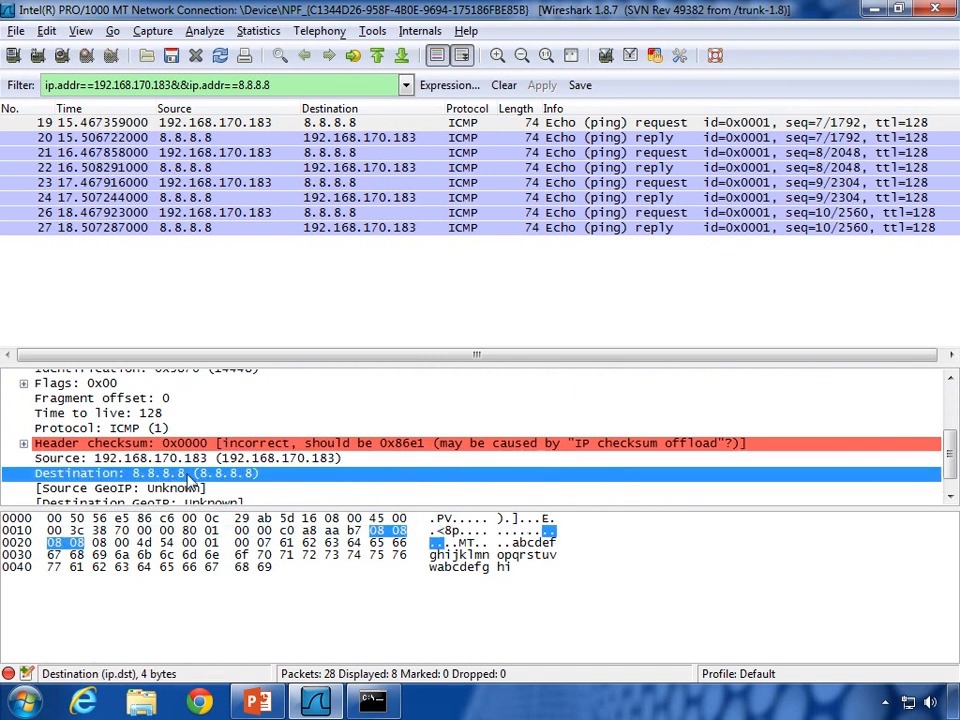
pyautogui.click(133, 457)
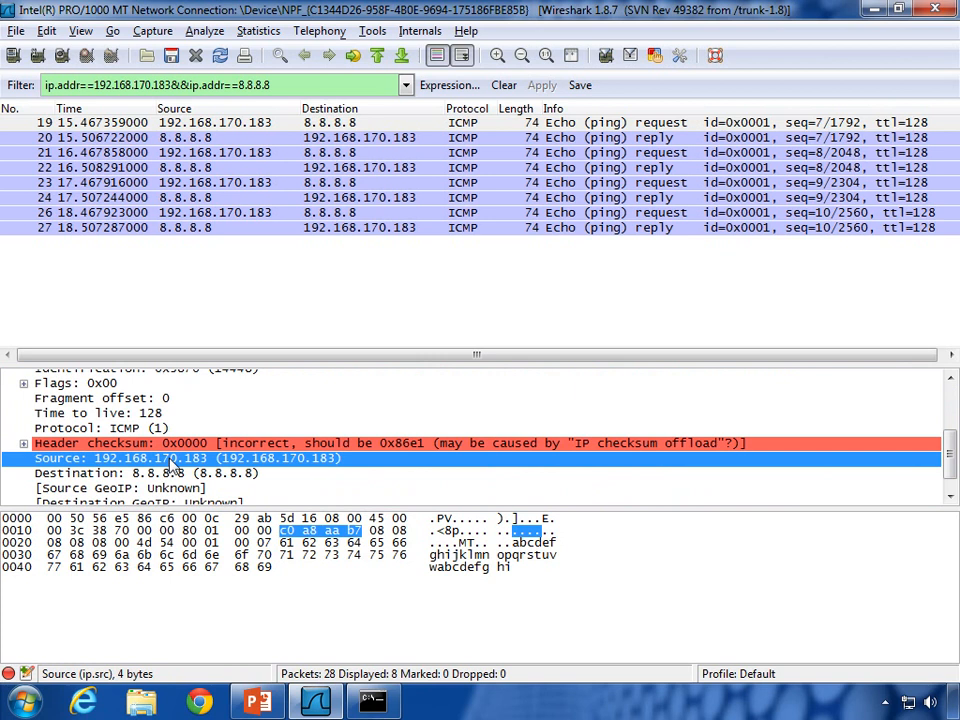
pyautogui.click(172, 476)
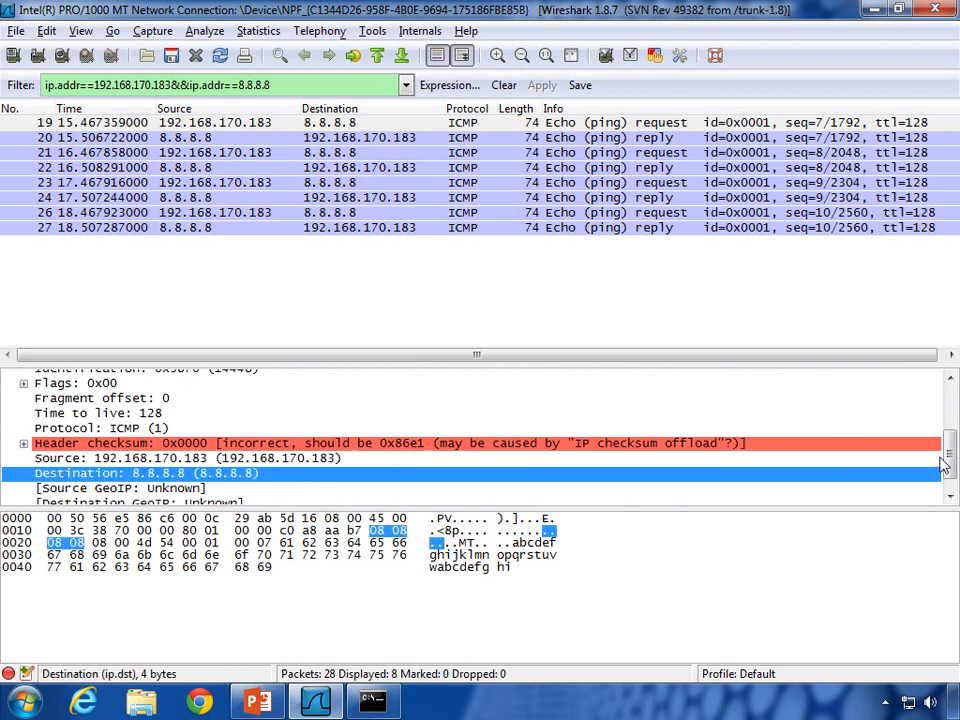
pyautogui.click(953, 496)
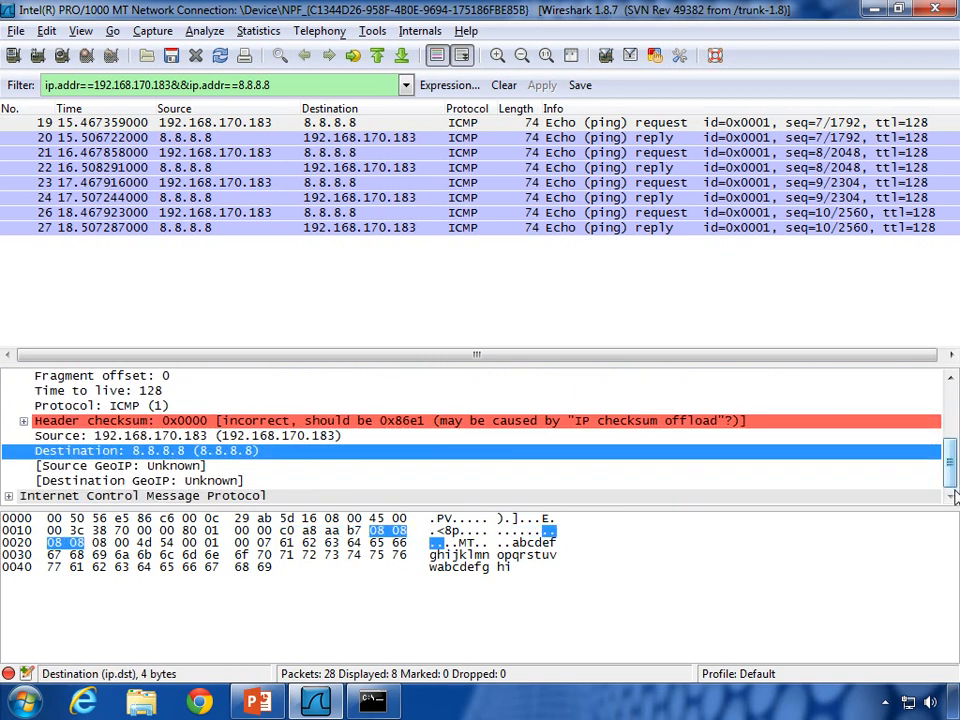
# Step: Expand frame 19's ICMP header, check the echo request type, and highlight its 32-byte data payload
pyautogui.doubleClick(30, 496)
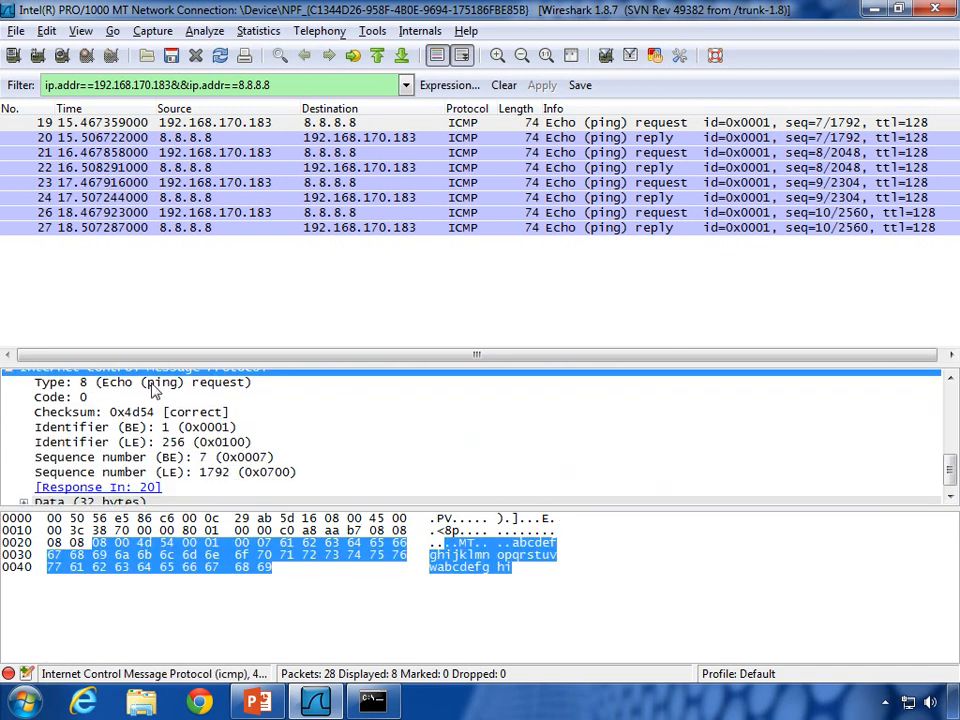
pyautogui.click(104, 389)
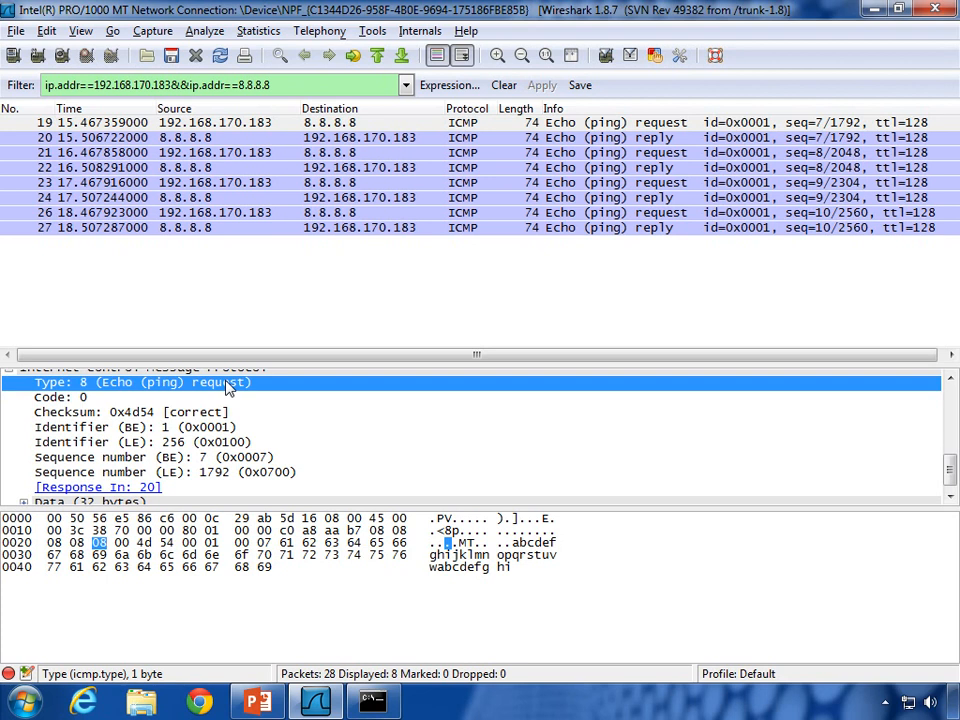
pyautogui.scroll(-1, 228, 388)
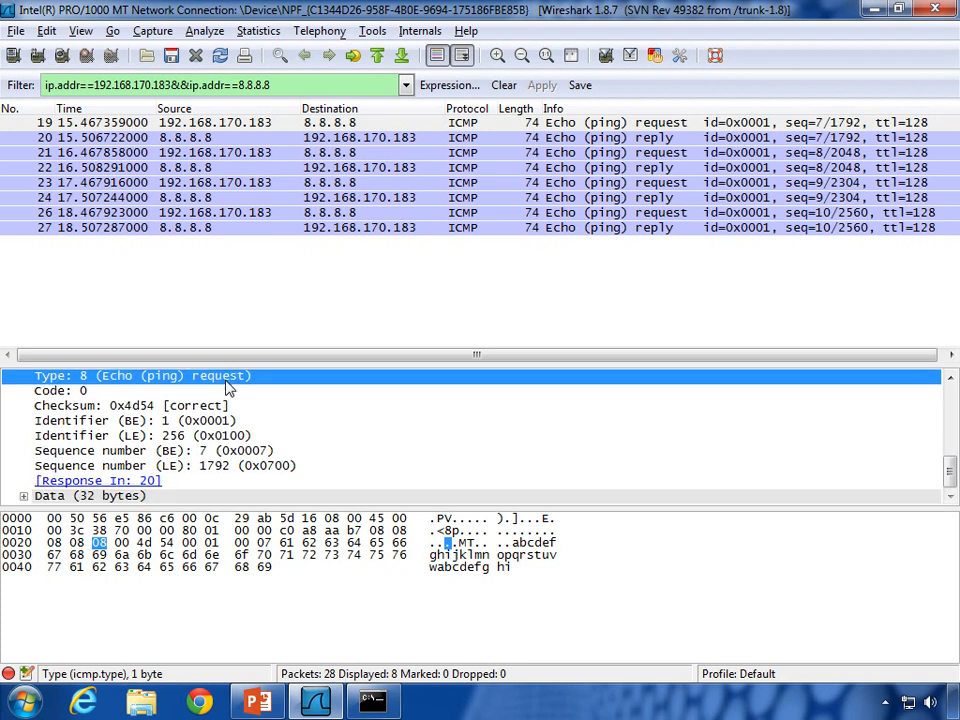
pyautogui.click(25, 497)
pyautogui.scroll(-1, 134, 458)
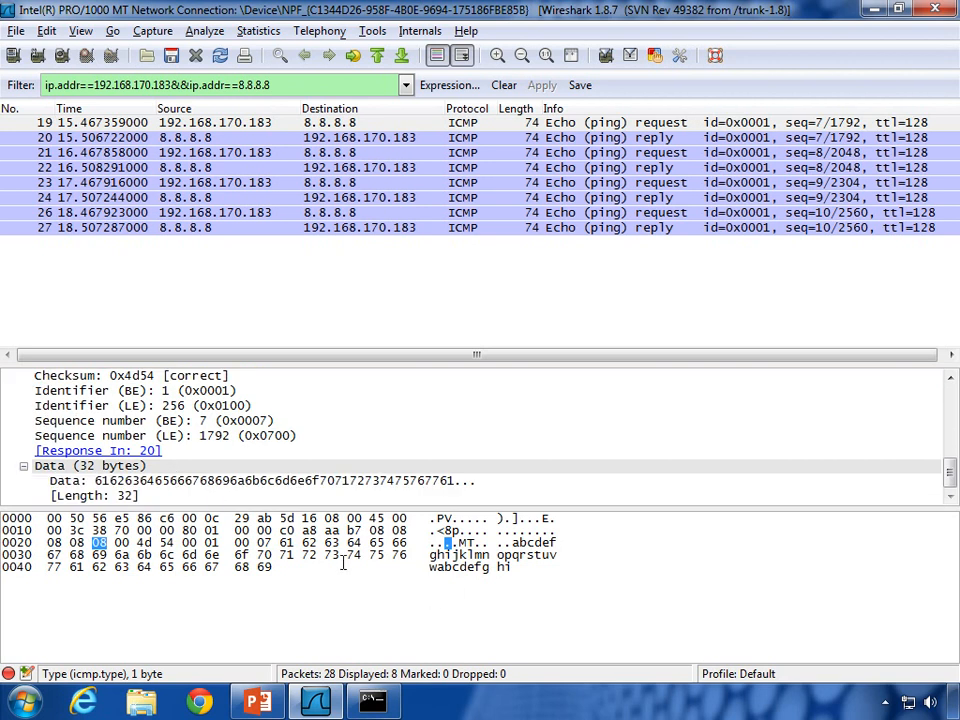
pyautogui.click(236, 481)
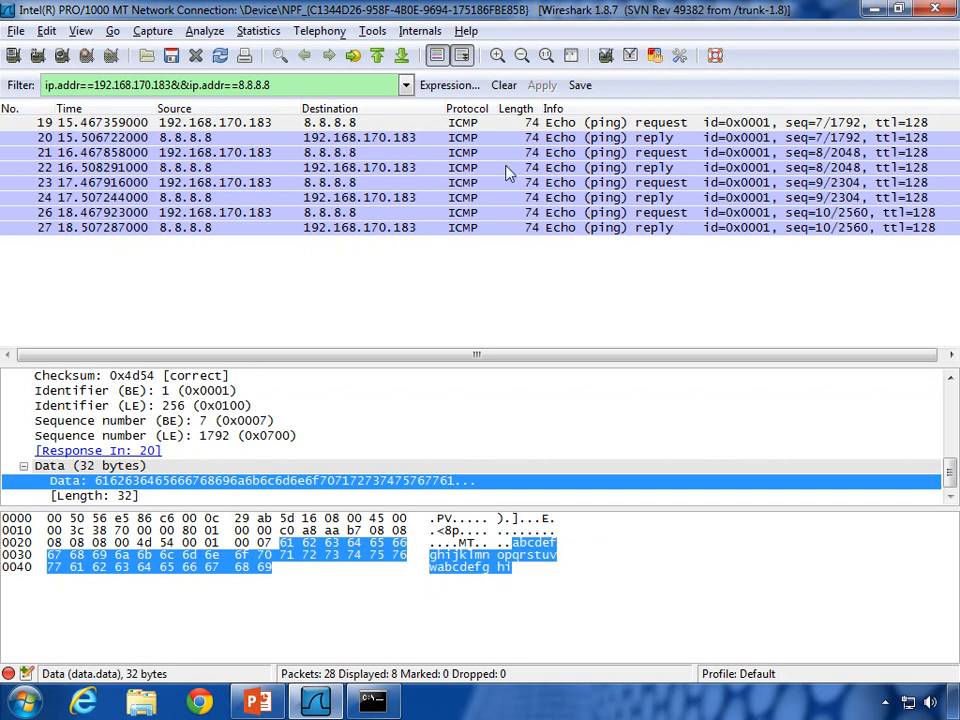
# Step: Switch to echo reply packet 20 and collapse its ICMP and IPv4 headers
pyautogui.click(483, 124)
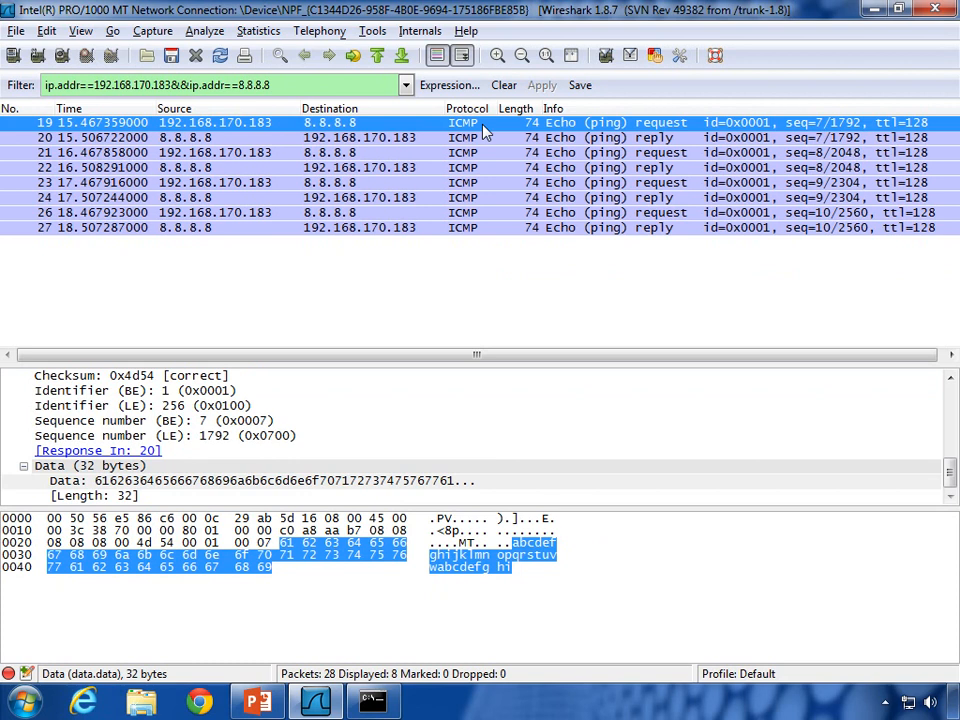
pyautogui.click(447, 140)
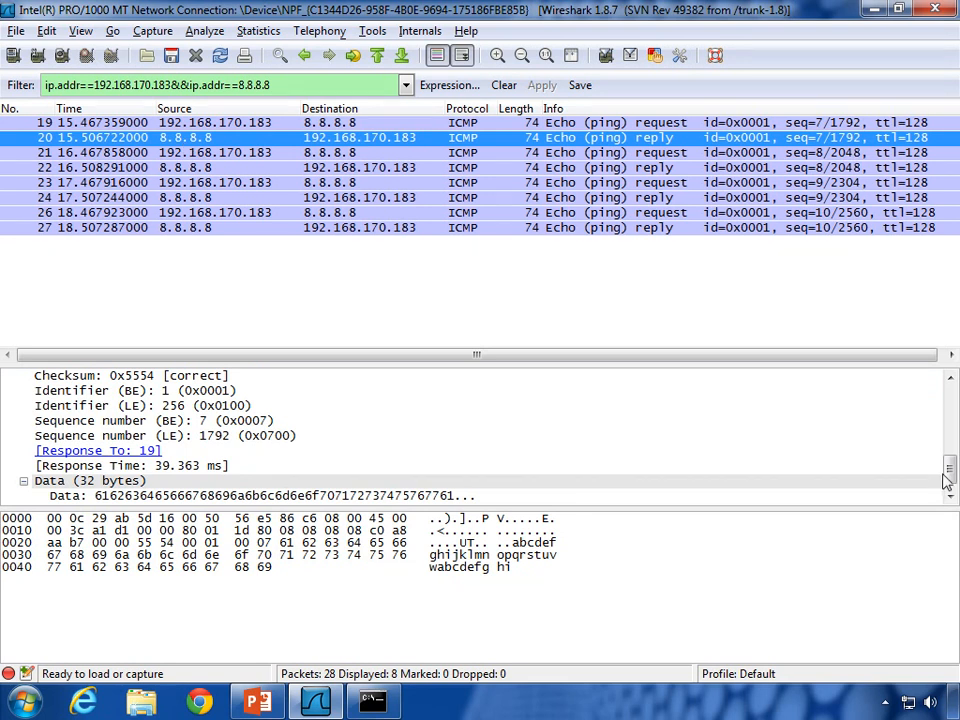
pyautogui.scroll(2, 520, 406)
pyautogui.click(9, 423)
pyautogui.click(68, 432)
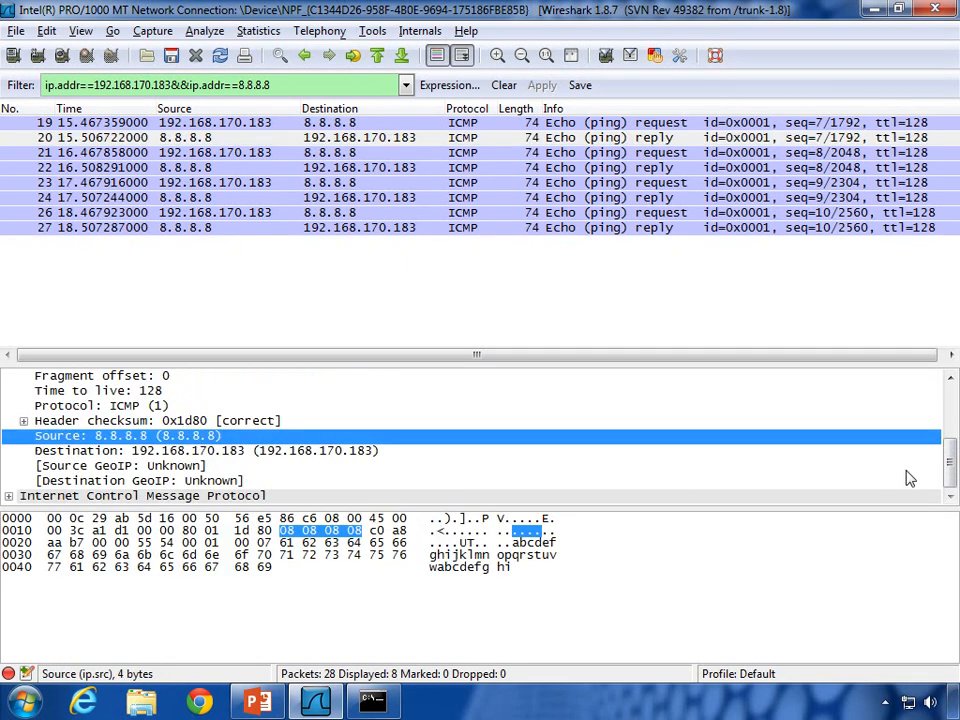
pyautogui.scroll(3, 250, 450)
pyautogui.click(9, 405)
# Step: Expand packet 20's Ethernet II header to show its destination MAC, then bring Command Prompt forward
pyautogui.click(10, 391)
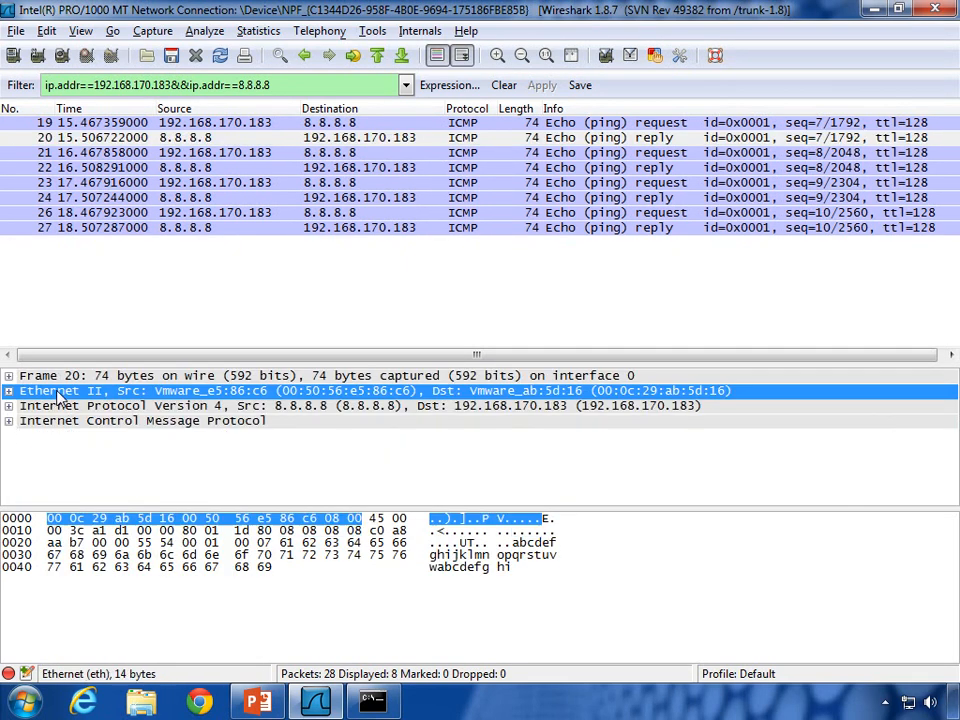
pyautogui.click(9, 391)
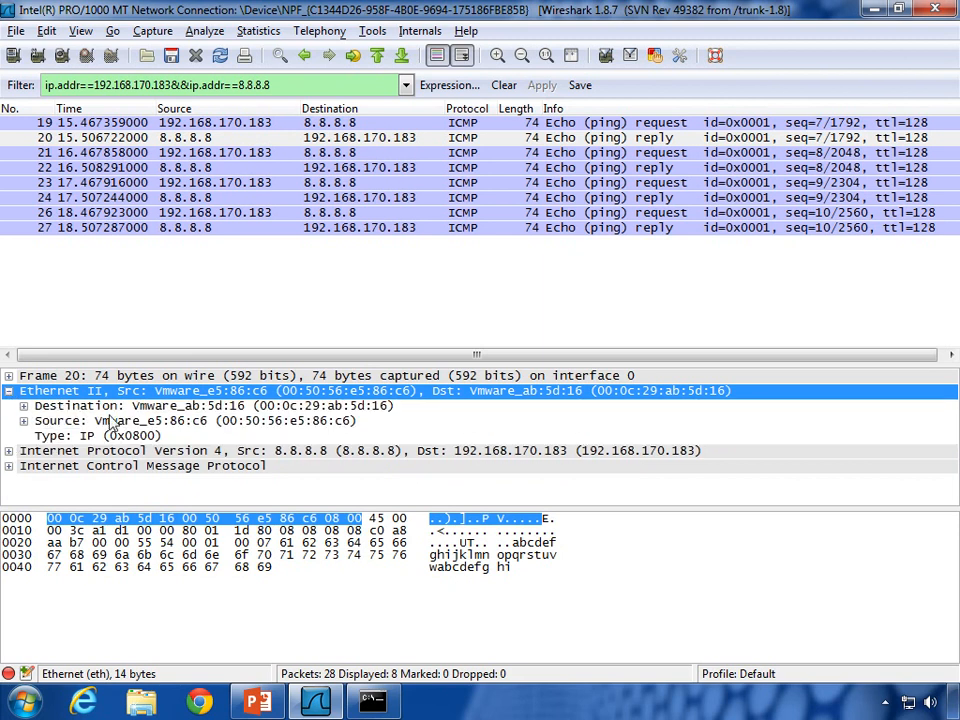
pyautogui.click(140, 407)
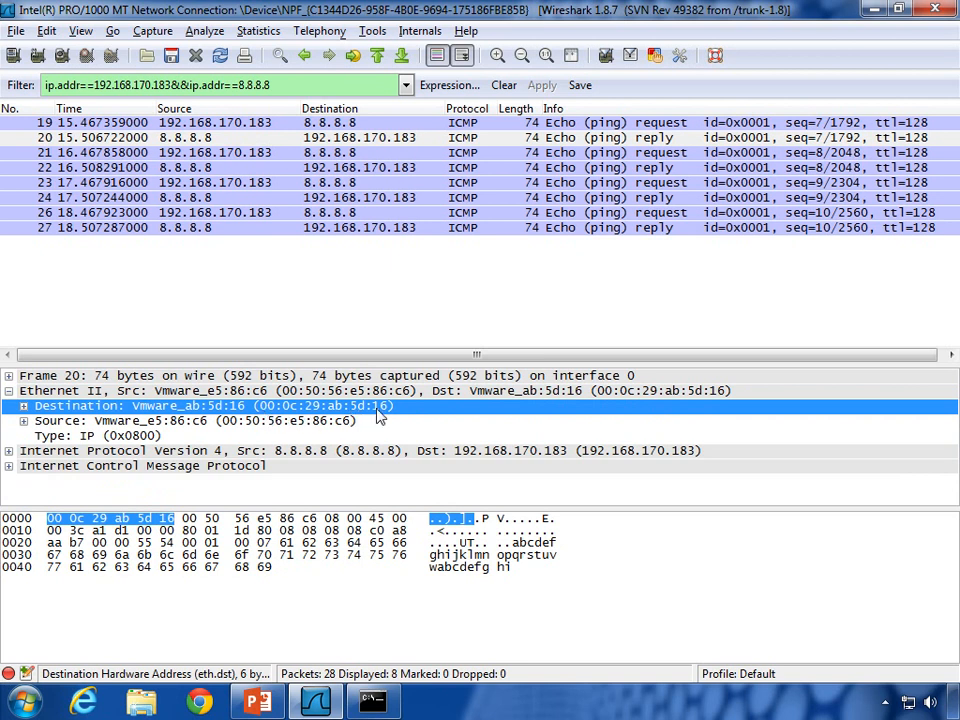
pyautogui.click(372, 702)
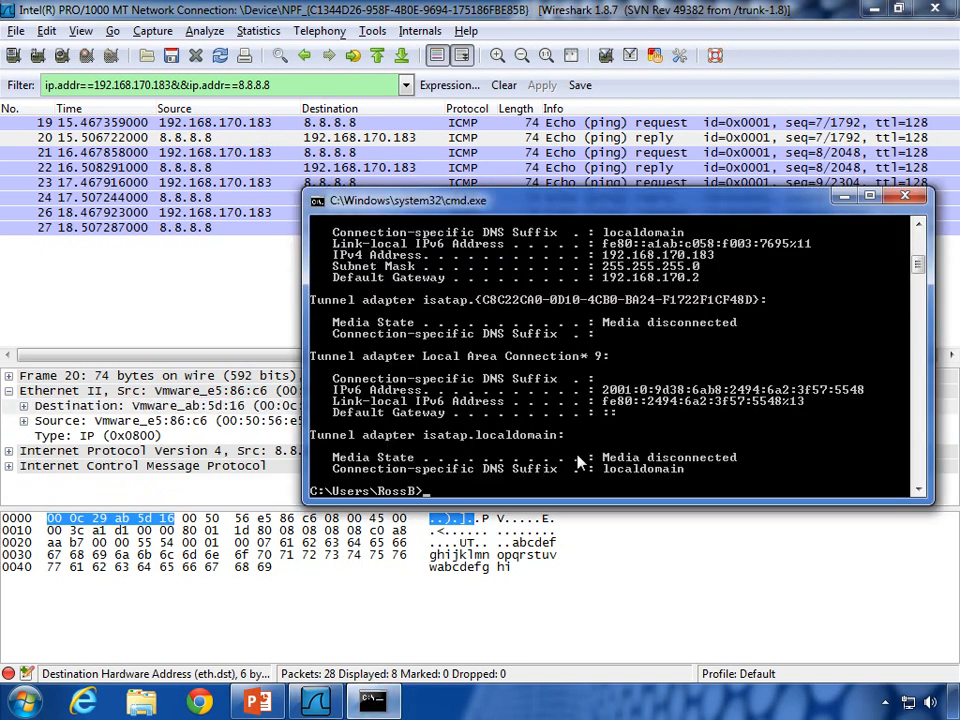
# Step: Run ipconfig /all and scroll back up to the Local Area Connection adapter details
pyautogui.write('ipconfig /all')
pyautogui.press('Return')
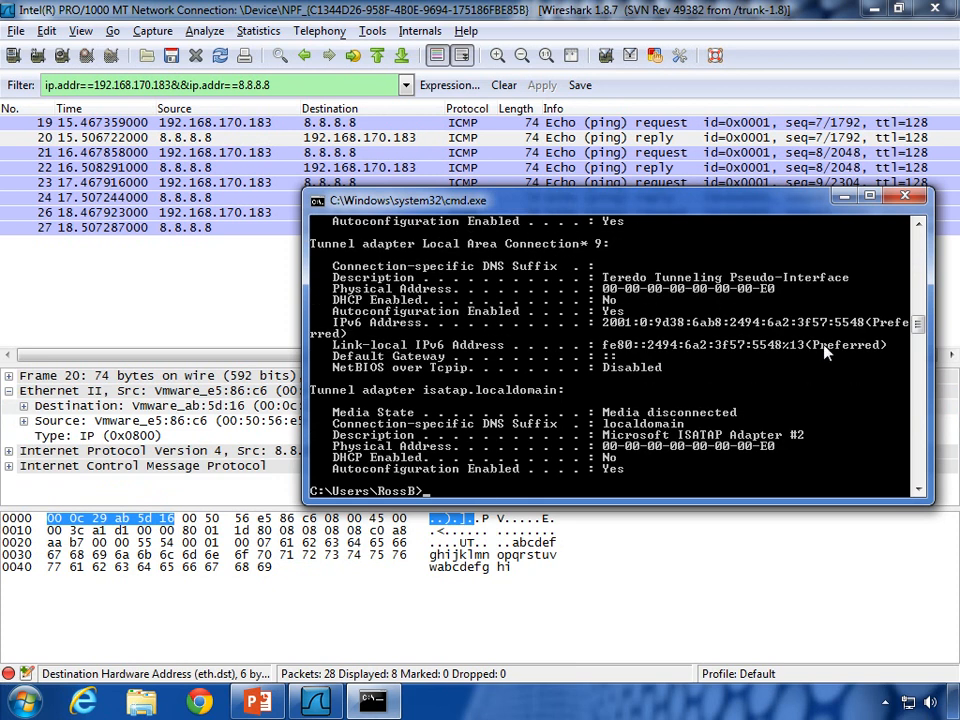
pyautogui.click(919, 226)
pyautogui.click(919, 228)
pyautogui.click(919, 228)
pyautogui.click(919, 228)
pyautogui.click(919, 228)
pyautogui.click(919, 228)
pyautogui.click(919, 228)
pyautogui.click(919, 228)
pyautogui.click(919, 228)
pyautogui.click(919, 228)
pyautogui.click(919, 228)
pyautogui.click(919, 228)
# Step: Mark the Physical Address 00-0C-29-AB-5D-16 in the console, then return to Wireshark
pyautogui.rightClick(658, 285)
pyautogui.click(688, 287)
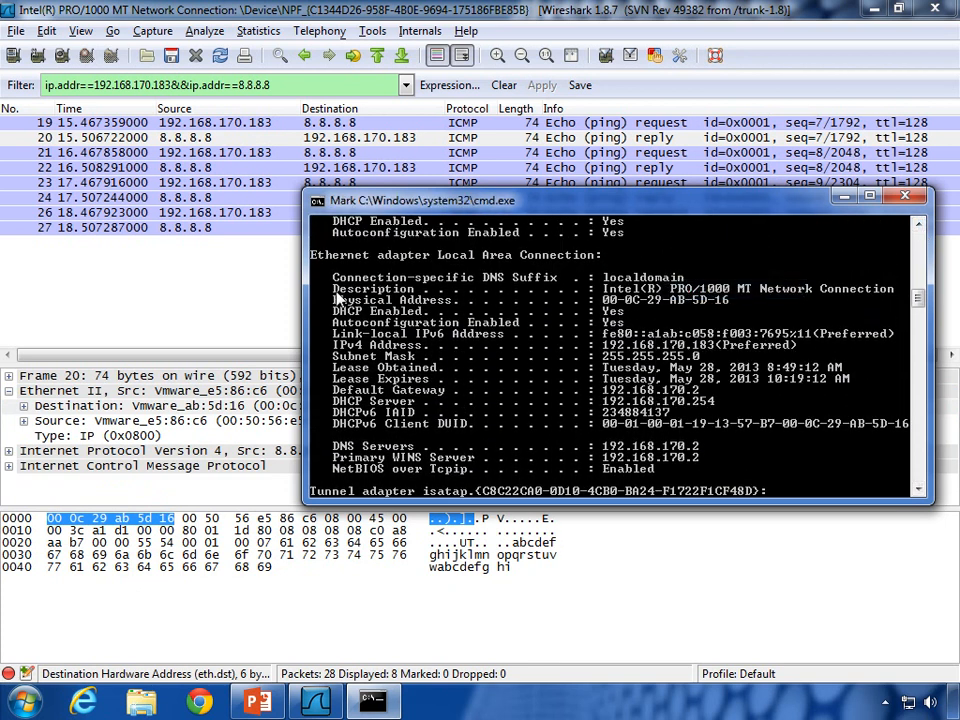
pyautogui.moveTo(327, 298); pyautogui.dragTo(735, 300)
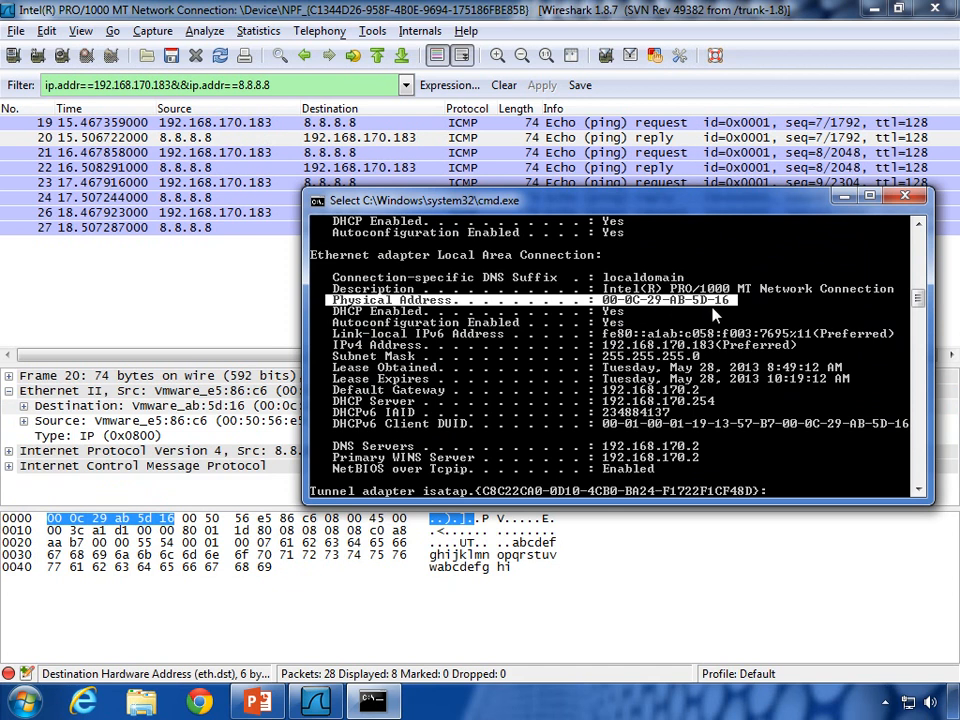
pyautogui.click(205, 328)
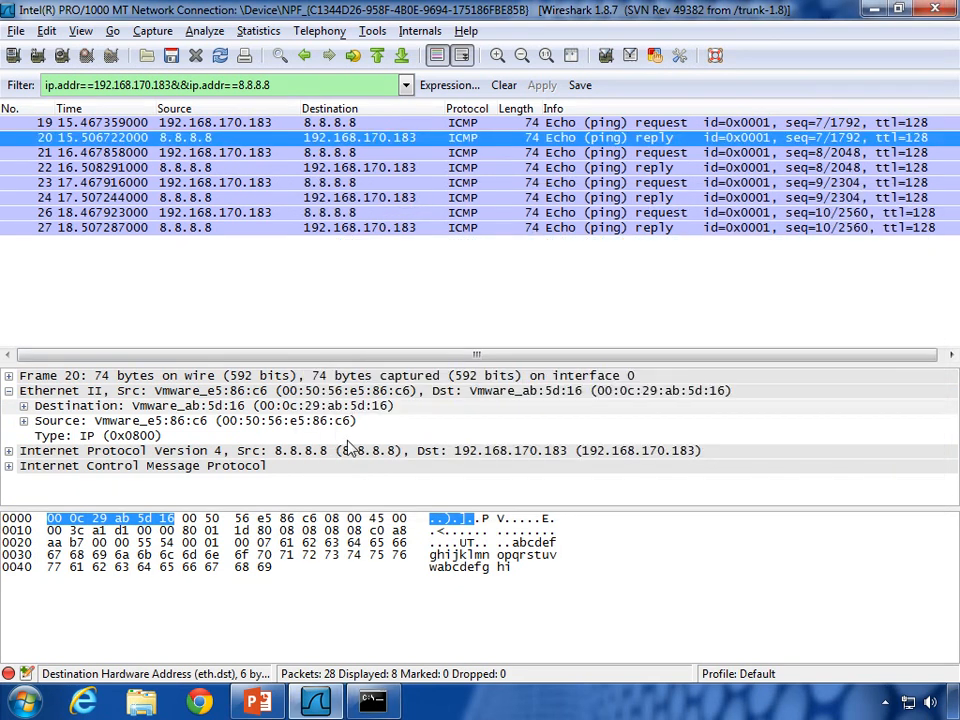
# Step: Fold away the Ethernet II header and check IPv4 source 8.8.8.8 and destination 192.168.170.183
pyautogui.click(195, 408)
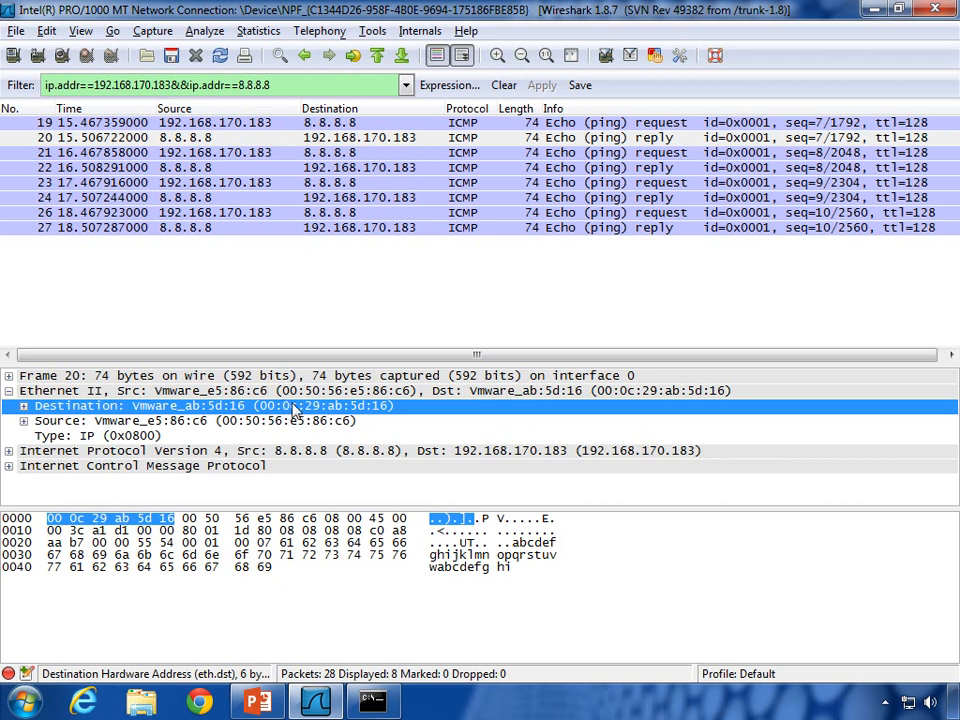
pyautogui.click(8, 391)
pyautogui.click(8, 406)
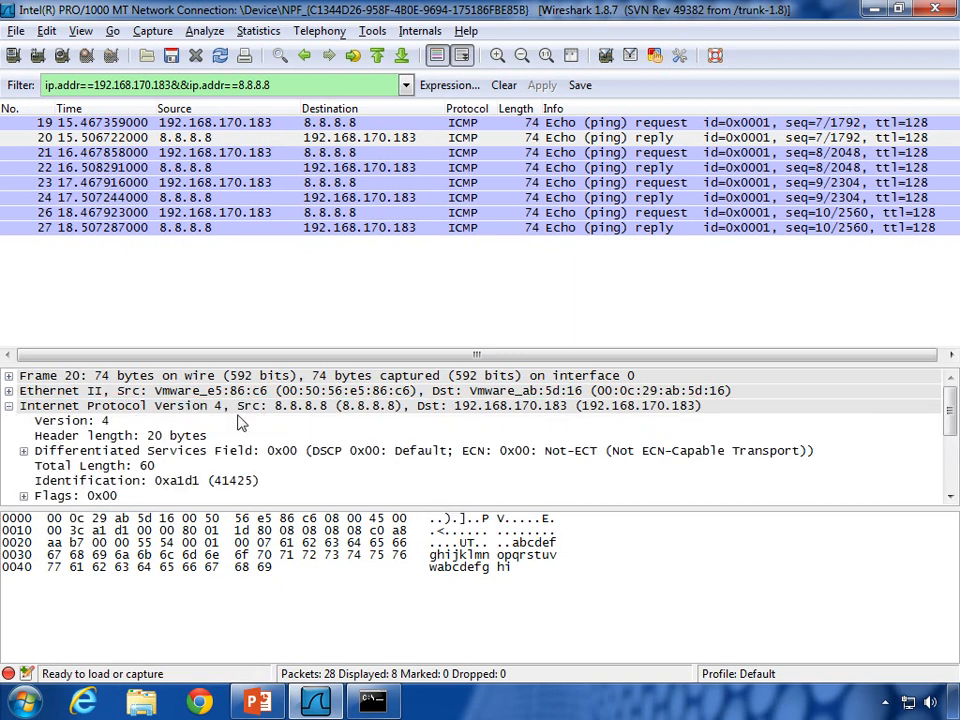
pyautogui.scroll(-2, 238, 423)
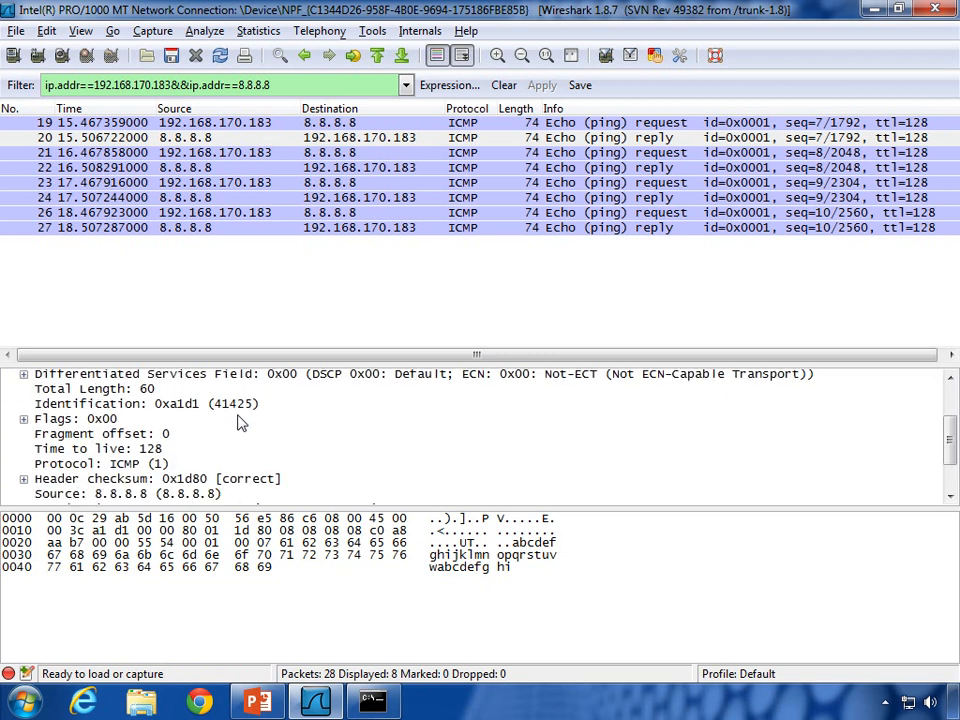
pyautogui.scroll(-1, 238, 423)
pyautogui.click(140, 470)
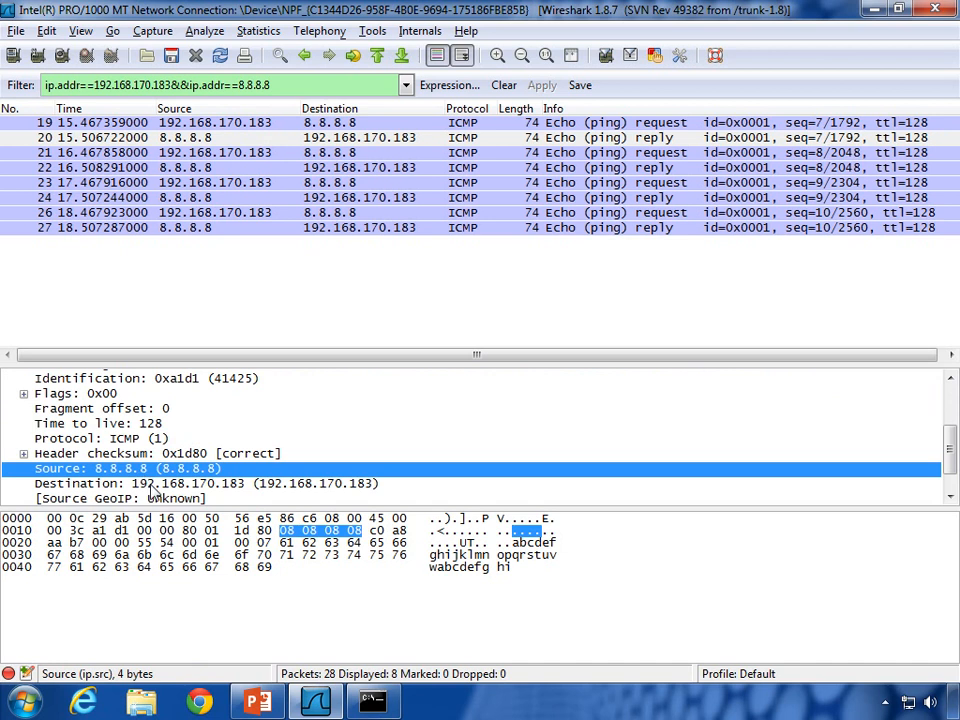
pyautogui.click(160, 484)
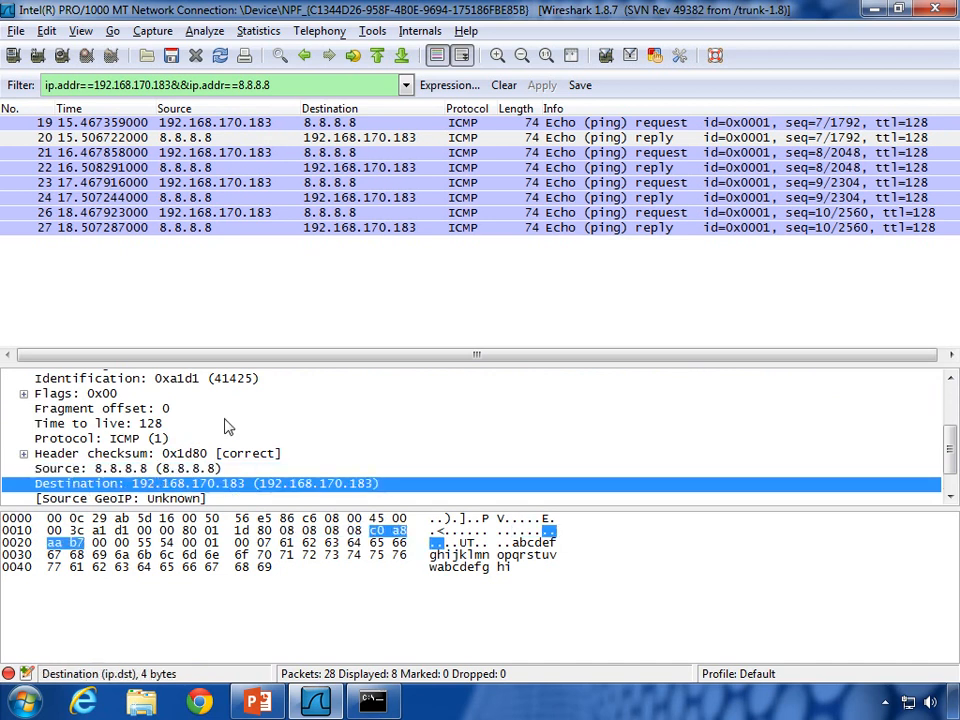
# Step: Expand the ICMP header and check that its Type is 0, Echo (ping) reply
pyautogui.scroll(-1, 222, 428)
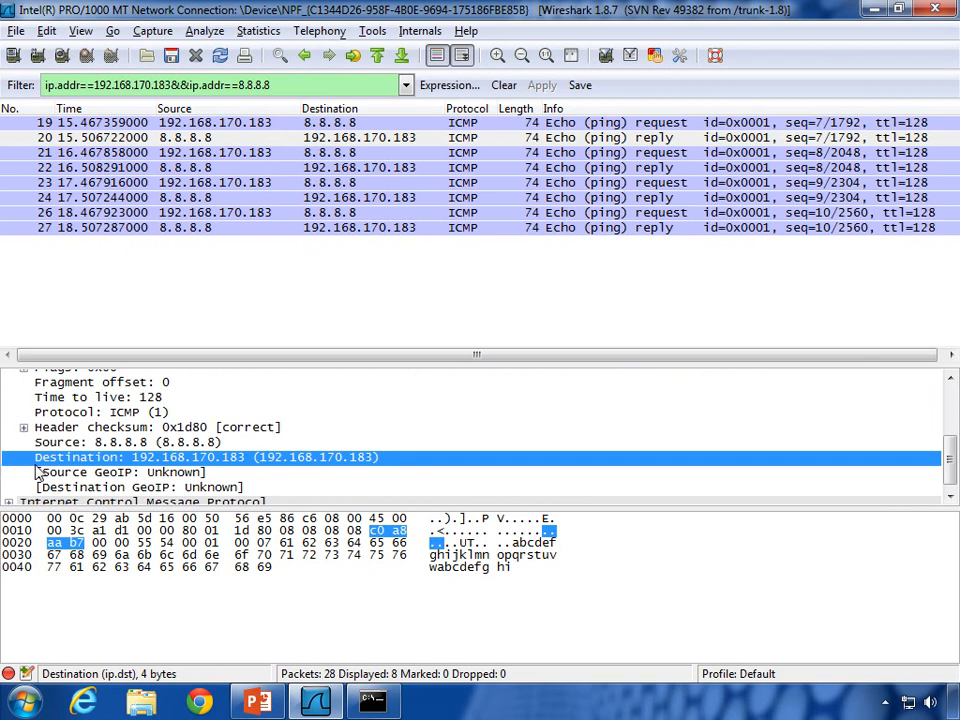
pyautogui.scroll(-1, 12, 478)
pyautogui.click(10, 497)
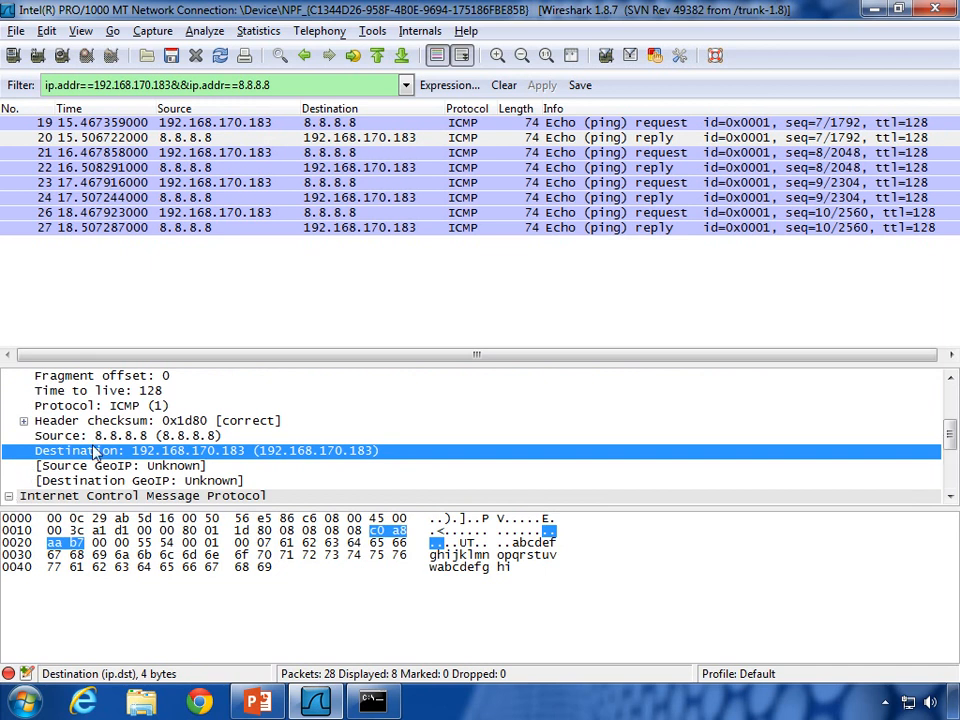
pyautogui.click(107, 436)
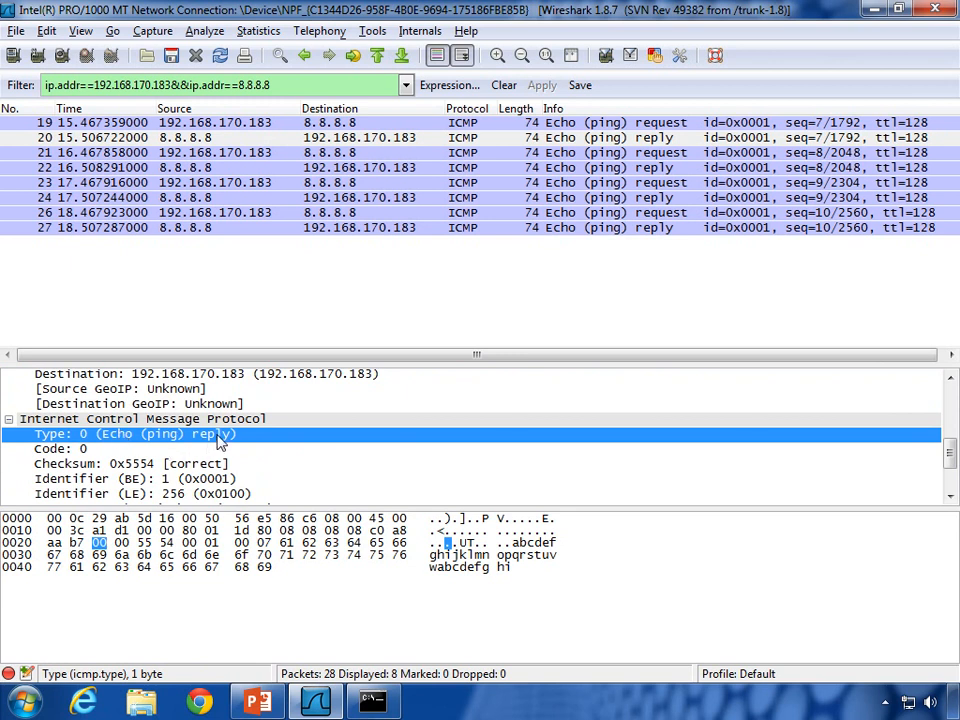
# Step: Step through echo requests 19, 21, 23, 26, then replies 20, 22, 24 and 27
pyautogui.click(366, 124)
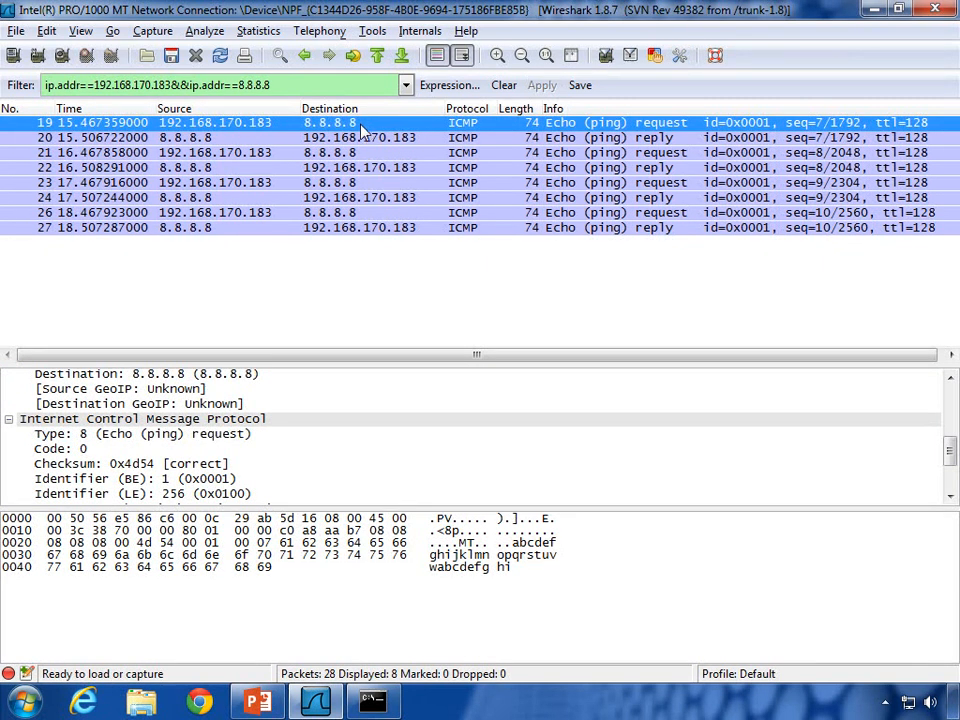
pyautogui.click(364, 153)
pyautogui.click(364, 184)
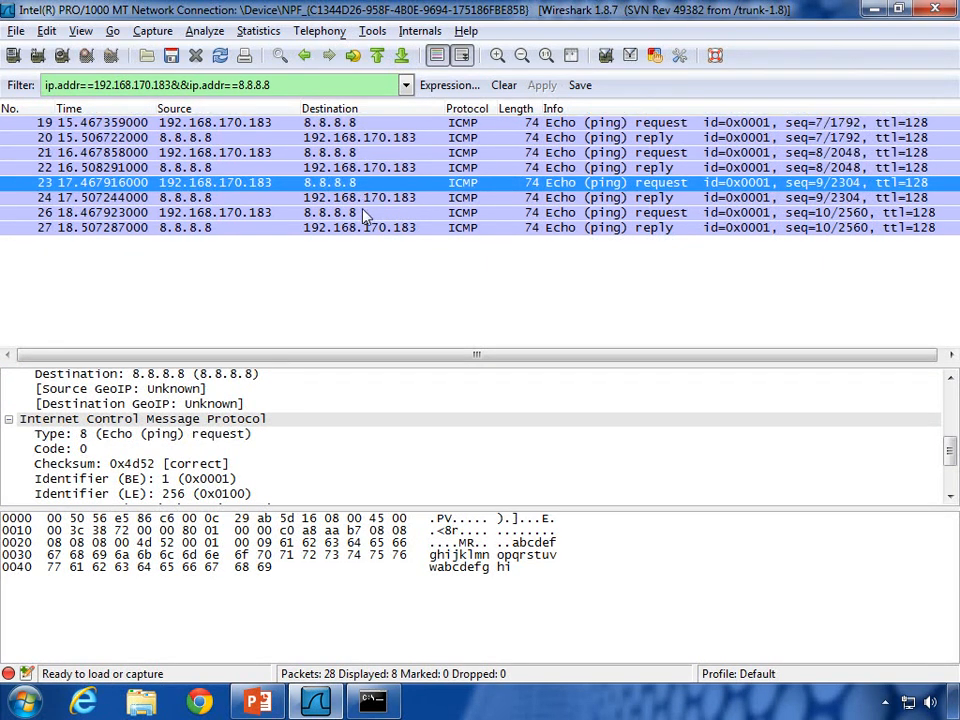
pyautogui.click(364, 213)
pyautogui.click(383, 138)
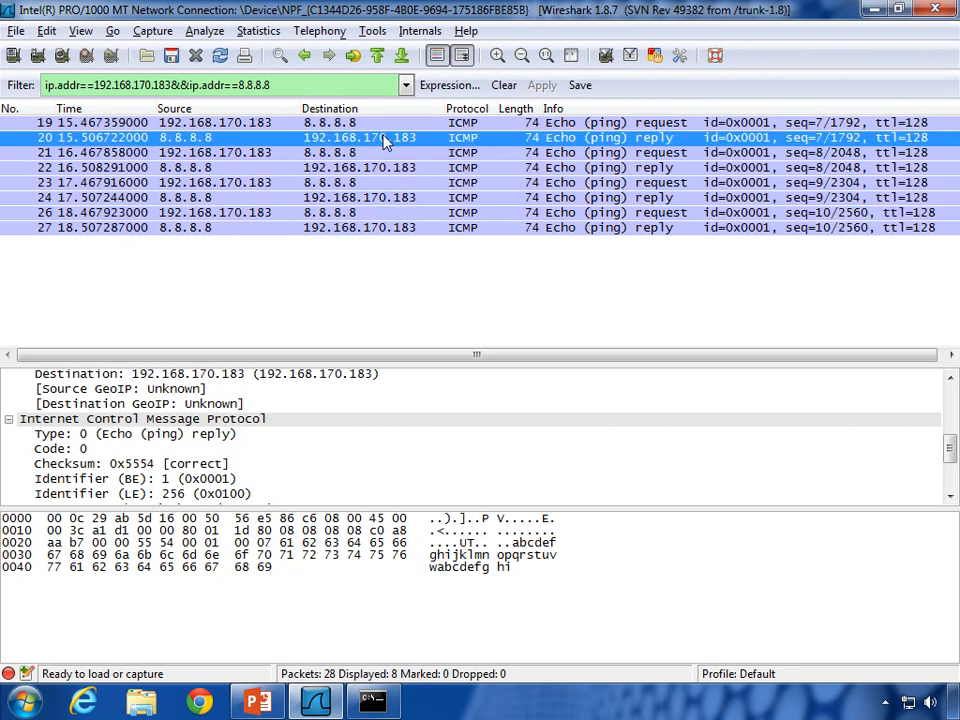
pyautogui.click(382, 167)
pyautogui.click(381, 198)
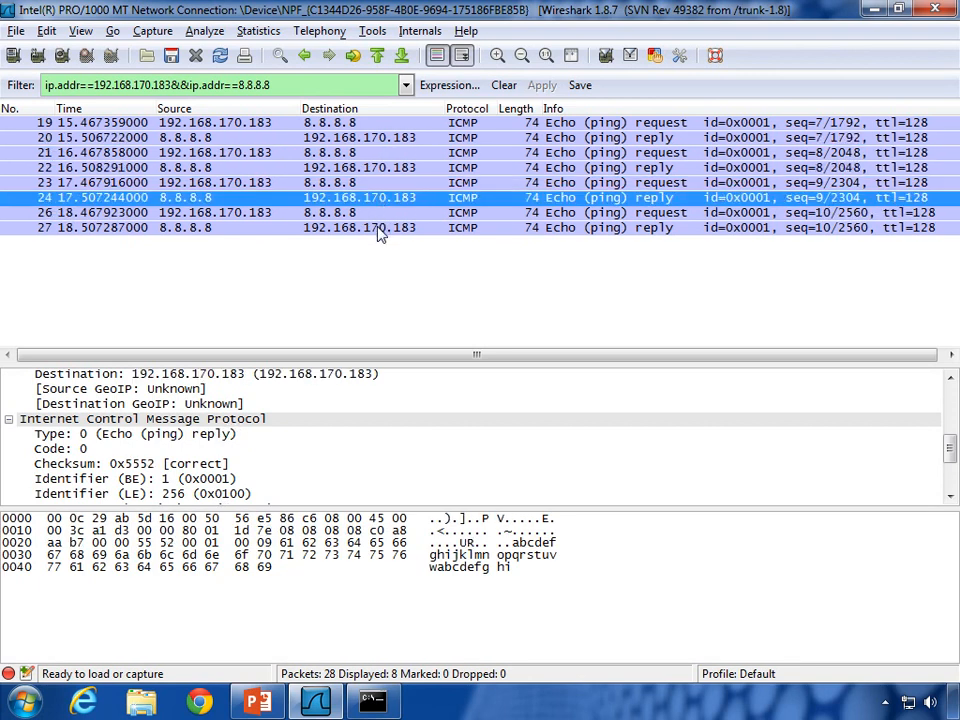
pyautogui.click(378, 229)
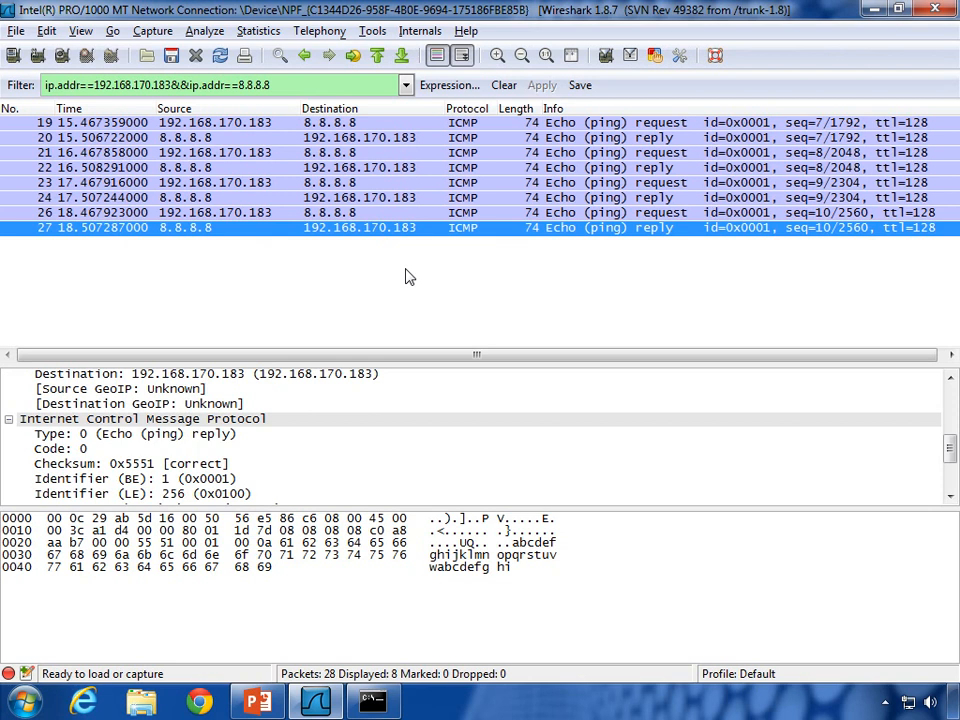
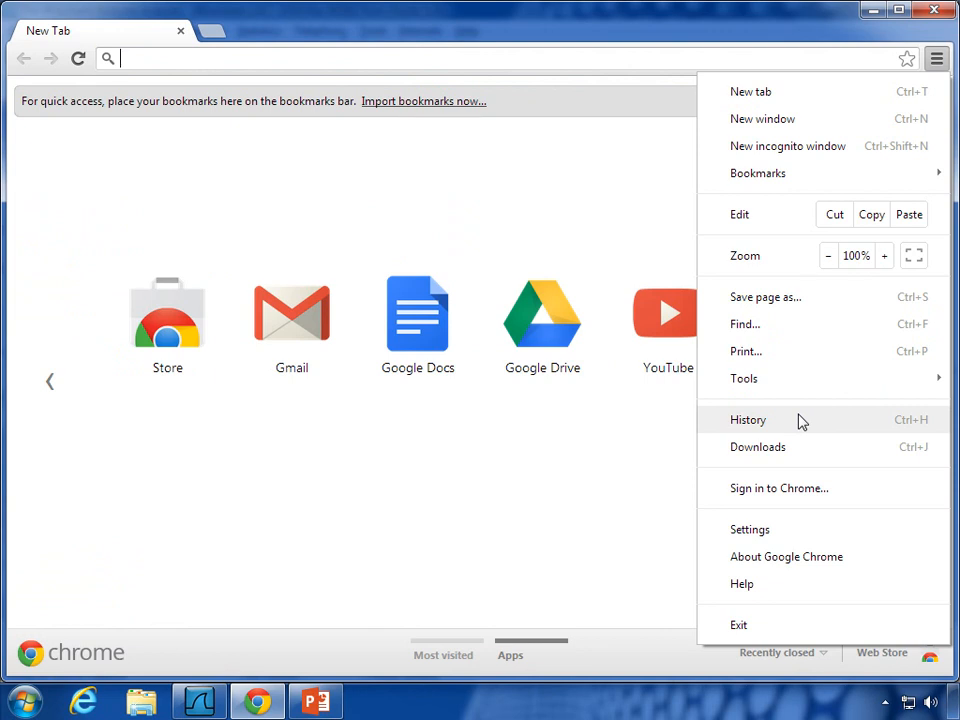
# Step: Clear Chrome's stored browsing data from the History page and close the browser
pyautogui.click(798, 421)
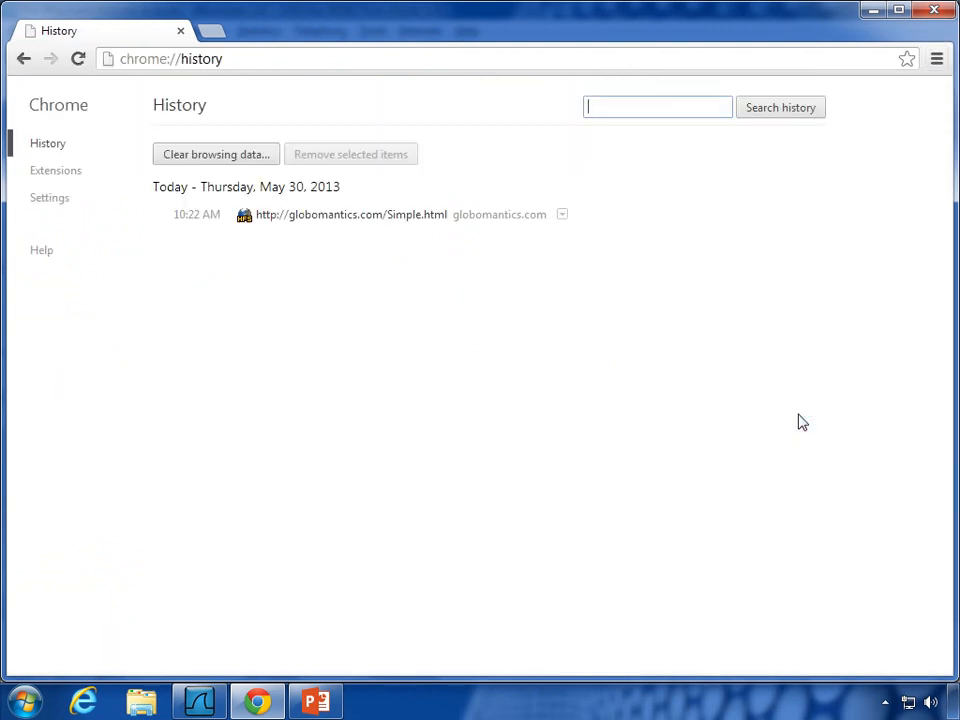
pyautogui.click(223, 152)
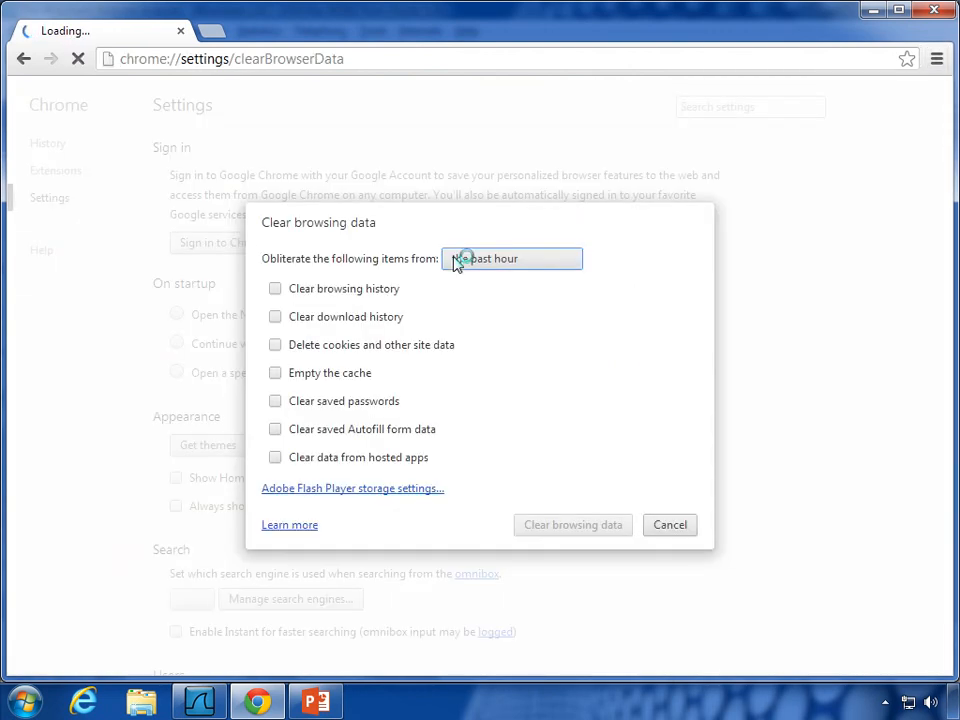
pyautogui.click(577, 551)
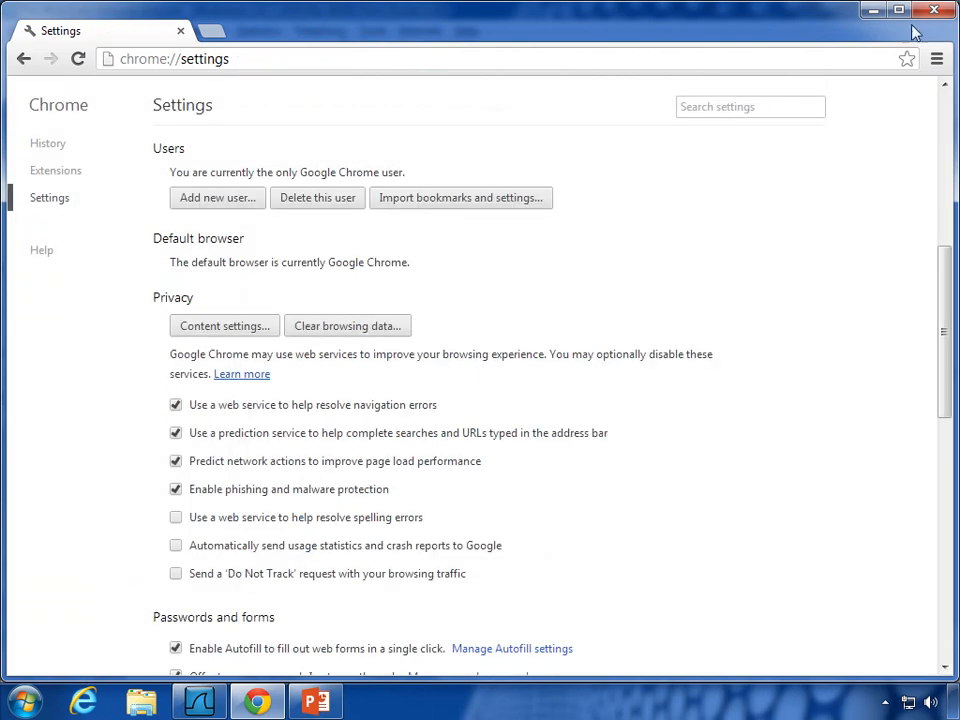
pyautogui.click(180, 32)
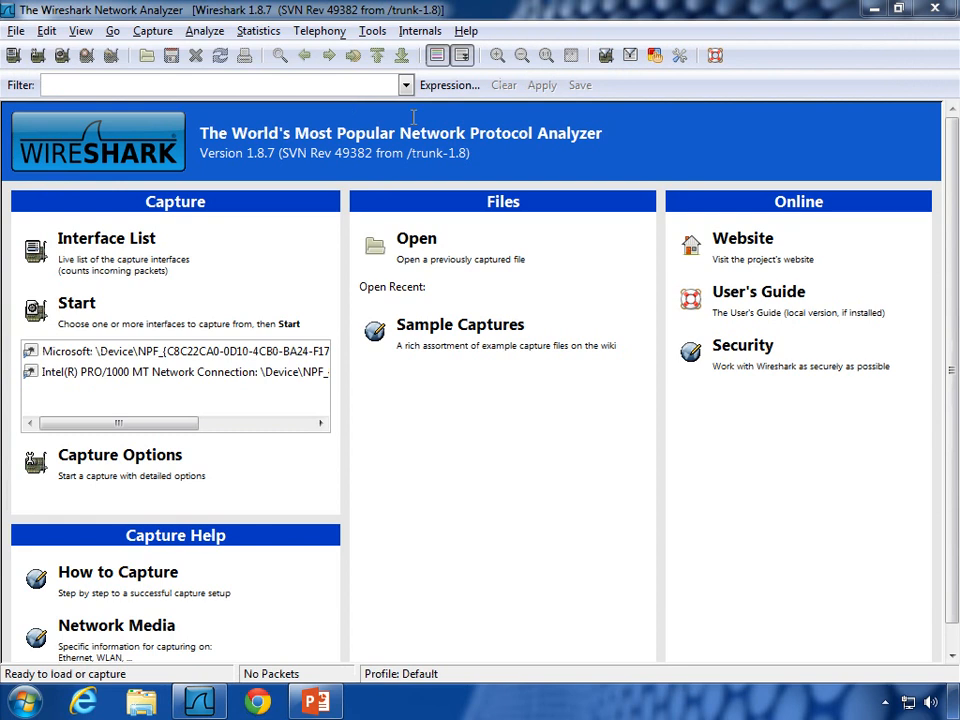
# Step: Open a fresh Chrome window and start a Wireshark capture on the Intel PRO/1000 connection
pyautogui.click(258, 702)
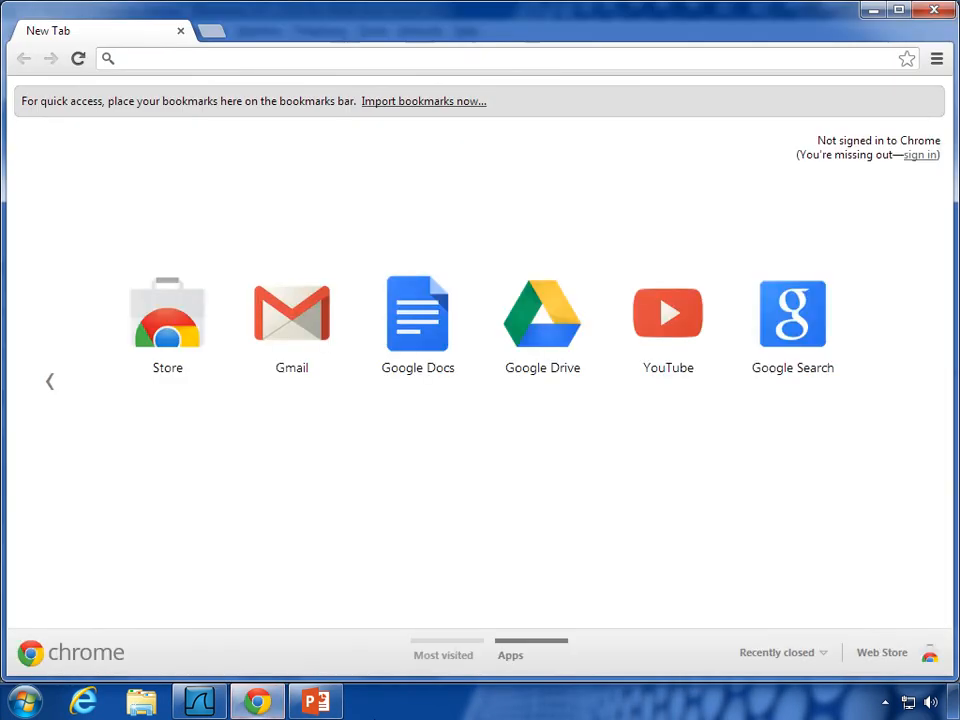
pyautogui.click(199, 702)
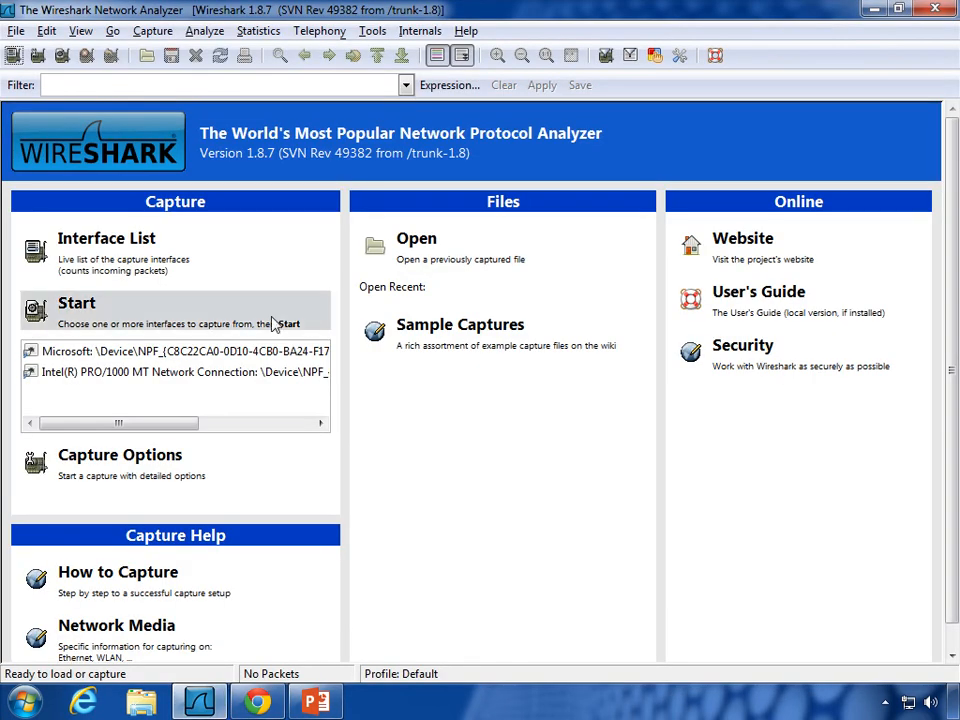
pyautogui.click(155, 371)
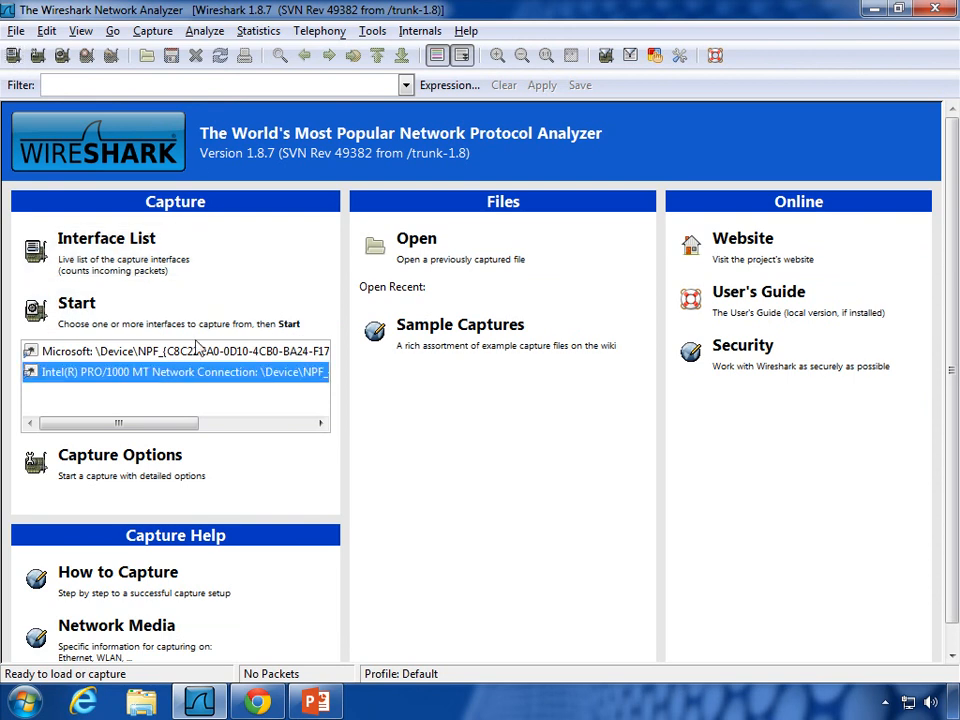
pyautogui.click(100, 316)
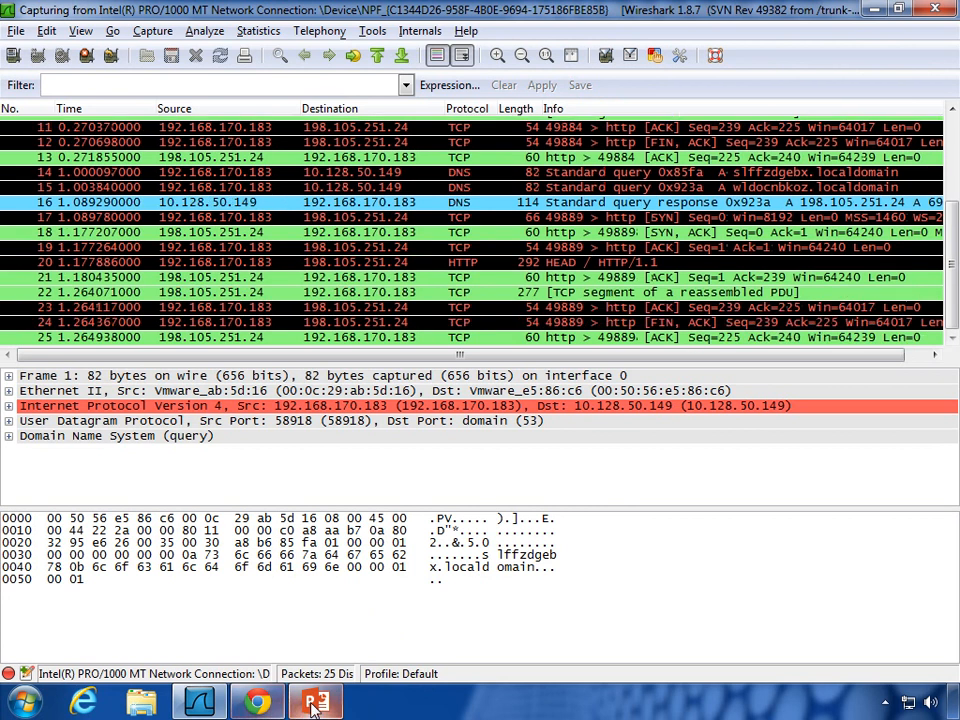
pyautogui.click(264, 704)
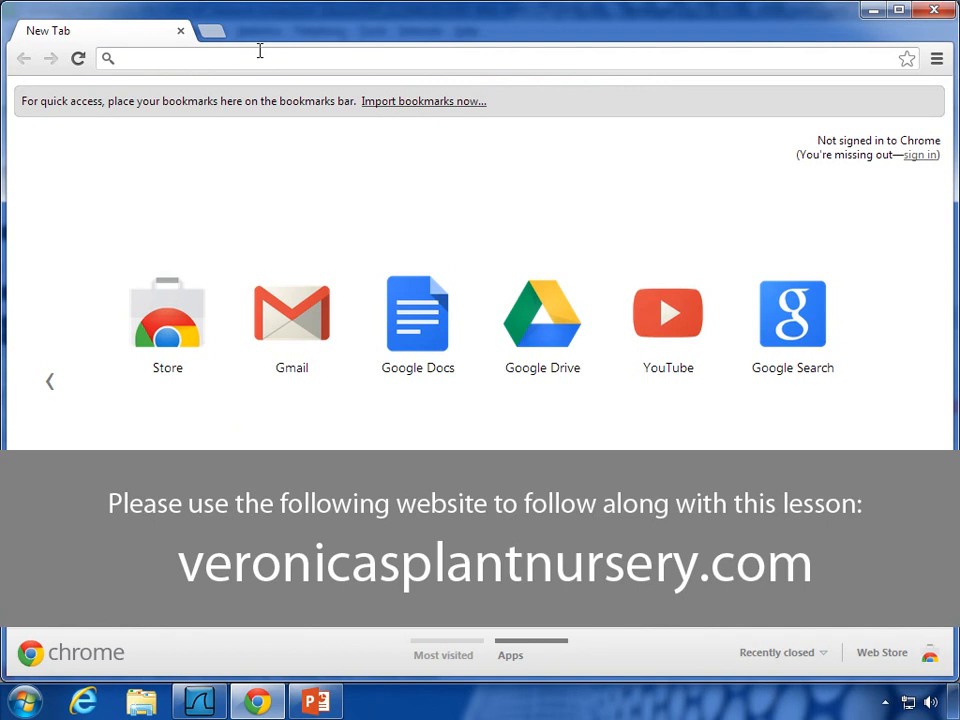
# Step: Load globomantics.com/Simple.html in Chrome, then close the browser window
pyautogui.write('globo')
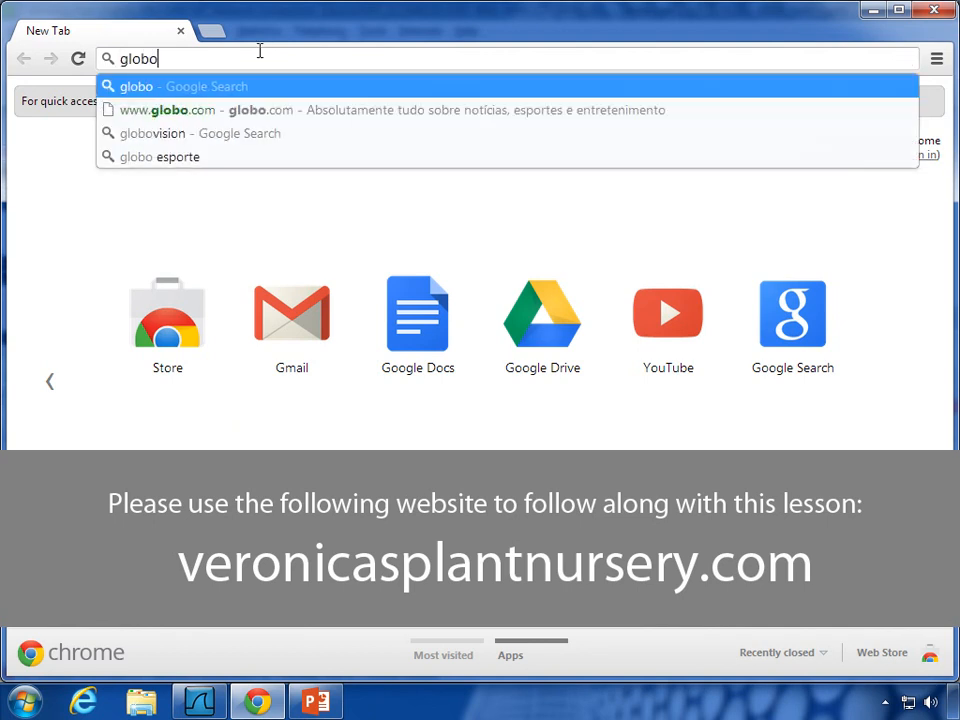
pyautogui.write('mantics.com/Simple.html')
pyautogui.press('Return')
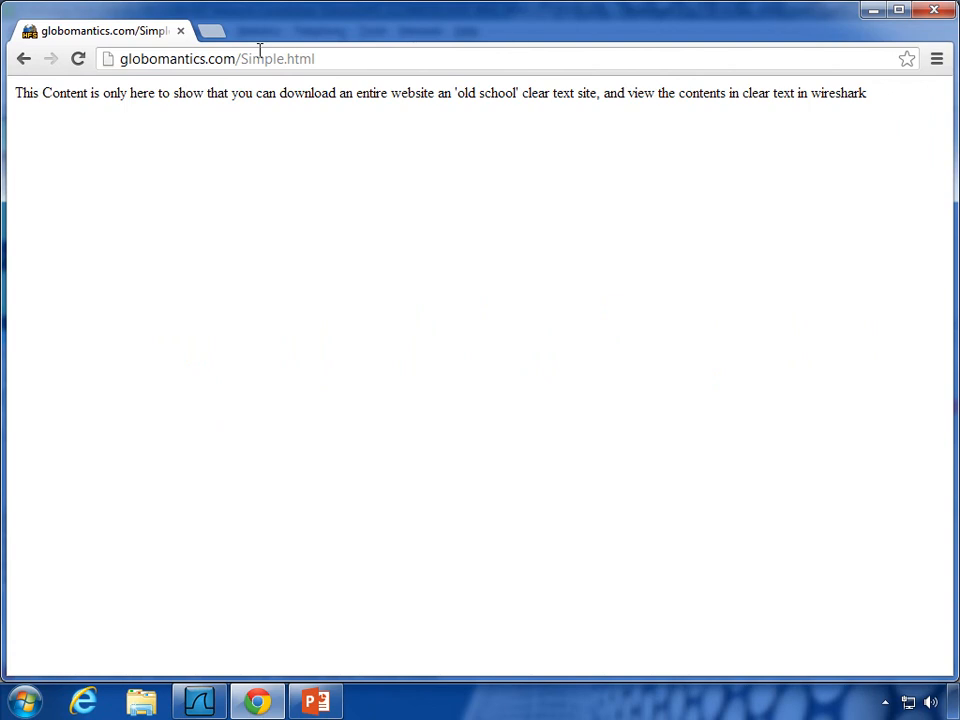
pyautogui.click(933, 12)
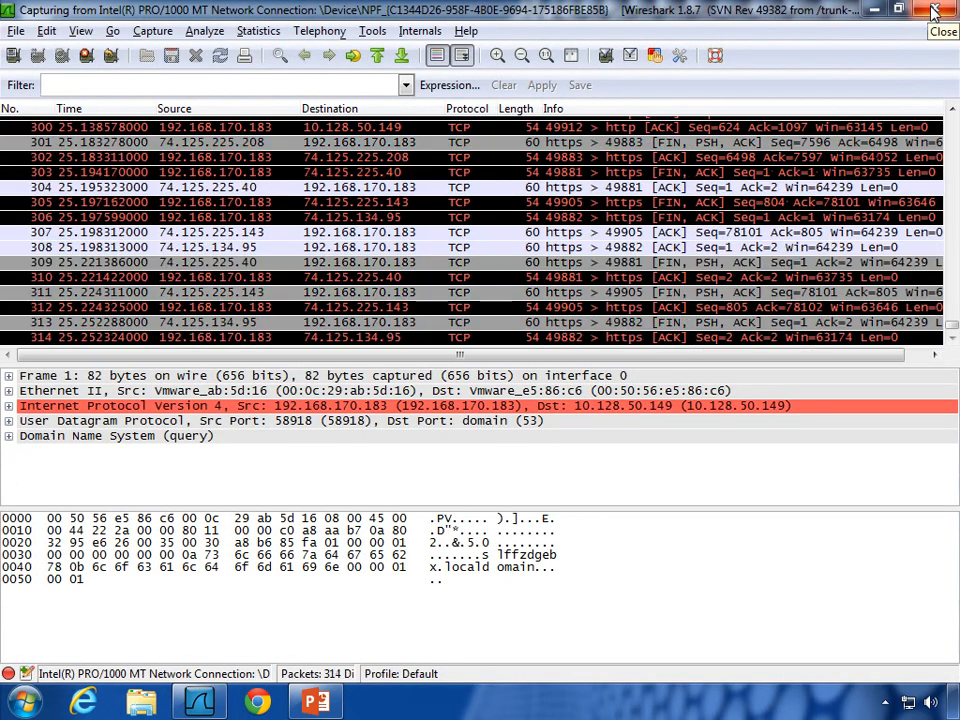
# Step: Stop the capture at 314 packets and review the packet list from top to bottom
pyautogui.click(87, 57)
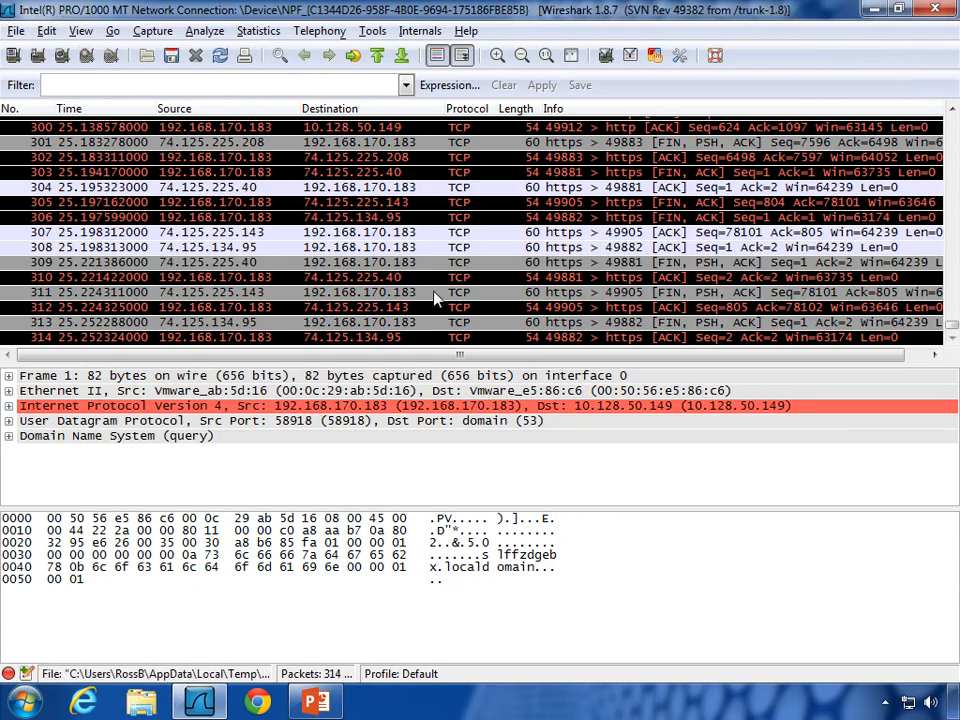
pyautogui.scroll(20, 435, 297)
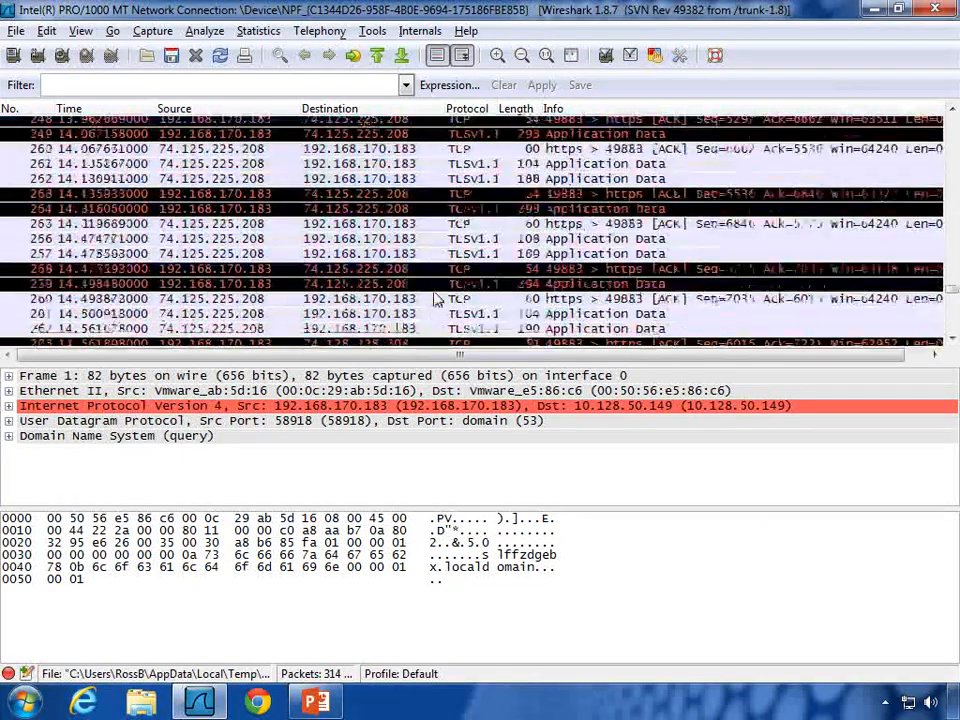
pyautogui.scroll(20, 435, 297)
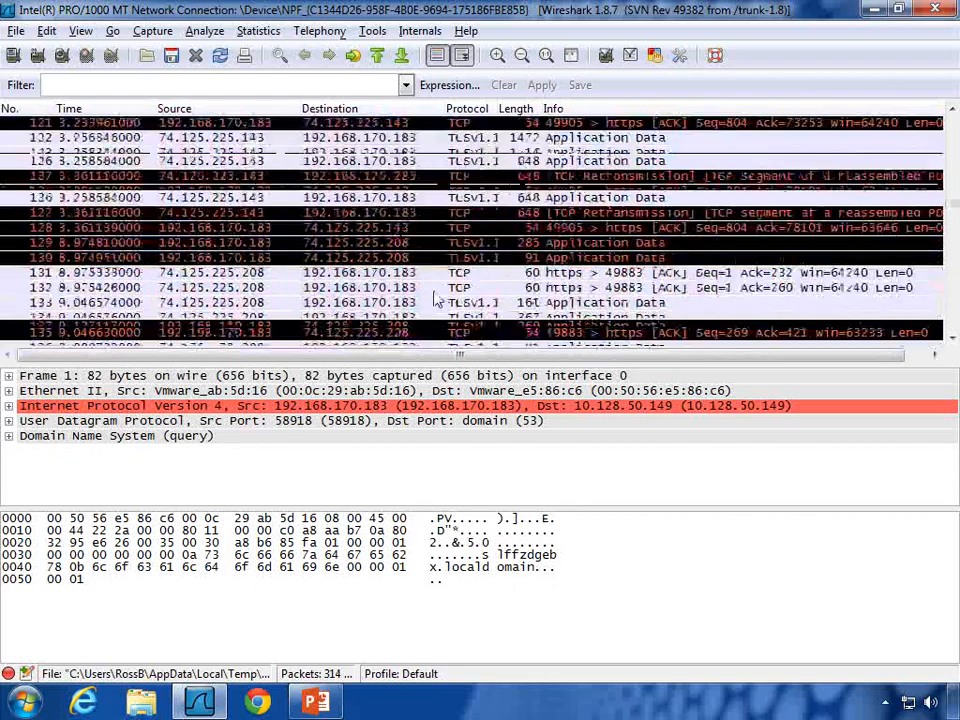
pyautogui.scroll(20, 435, 297)
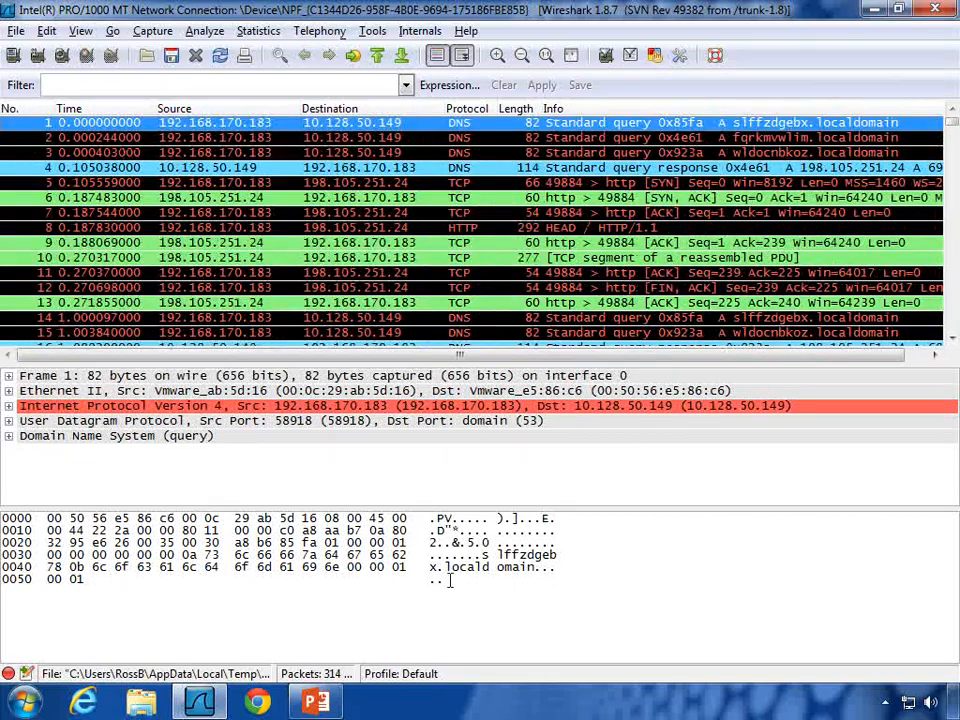
pyautogui.scroll(-20, 461, 205)
pyautogui.scroll(-20, 461, 205)
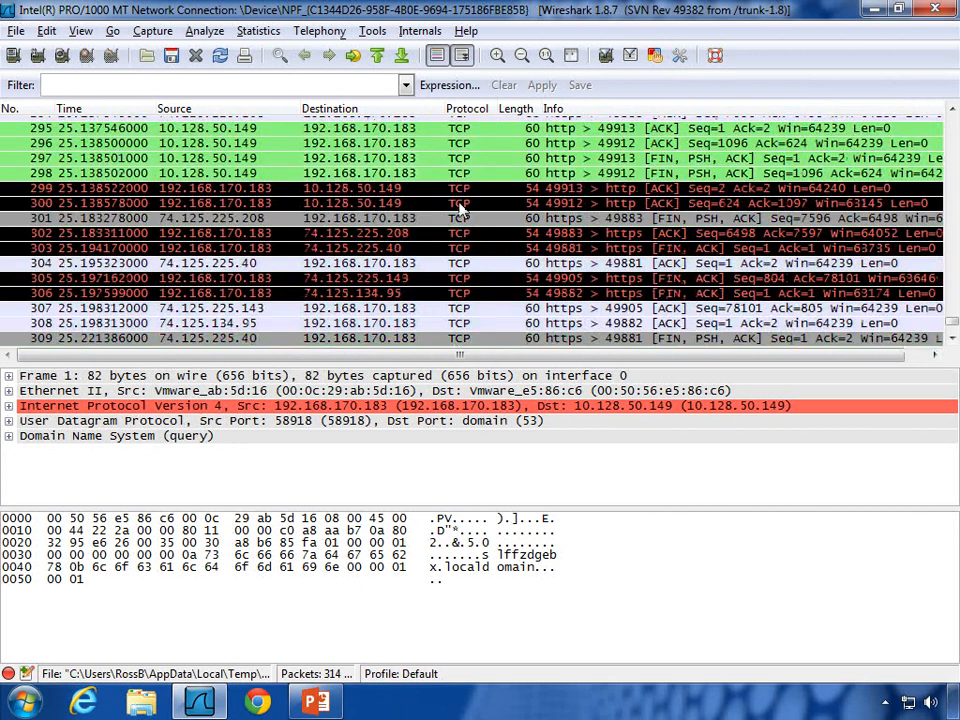
pyautogui.scroll(-2, 461, 207)
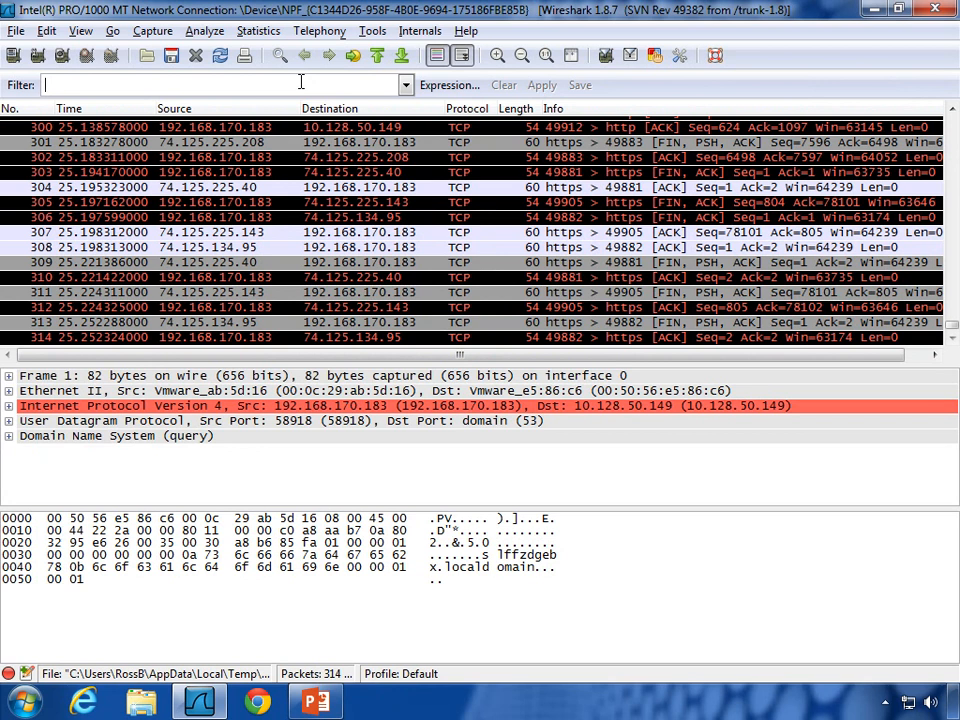
# Step: Launch Command Prompt and run nslookup globomantics.com, which resolves to 10.128.50.149
pyautogui.click(25, 700)
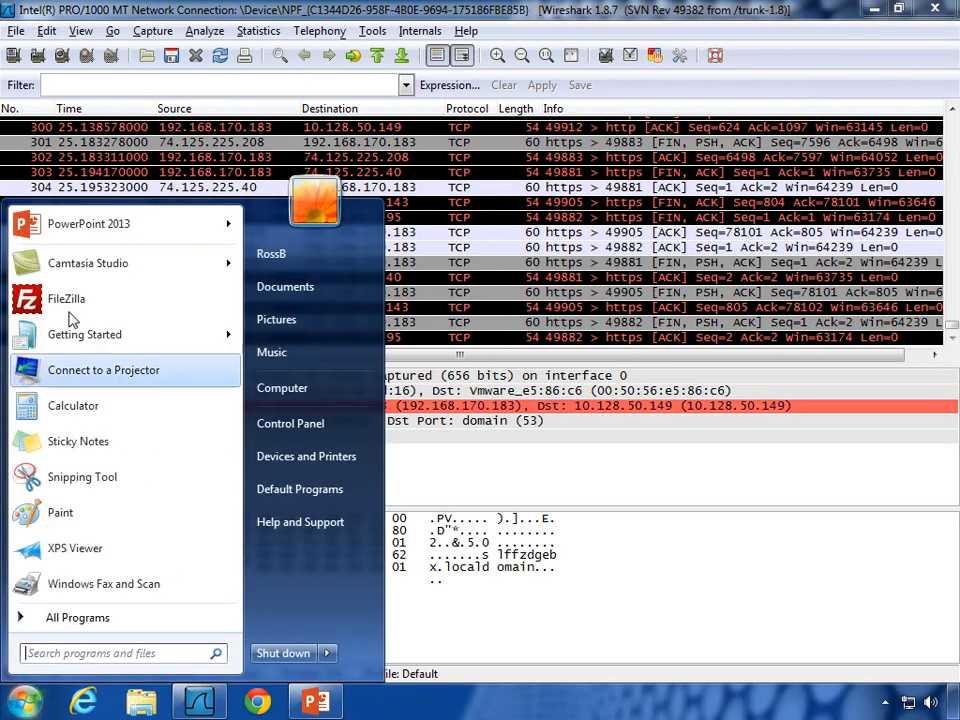
pyautogui.click(86, 652)
pyautogui.write('cmd')
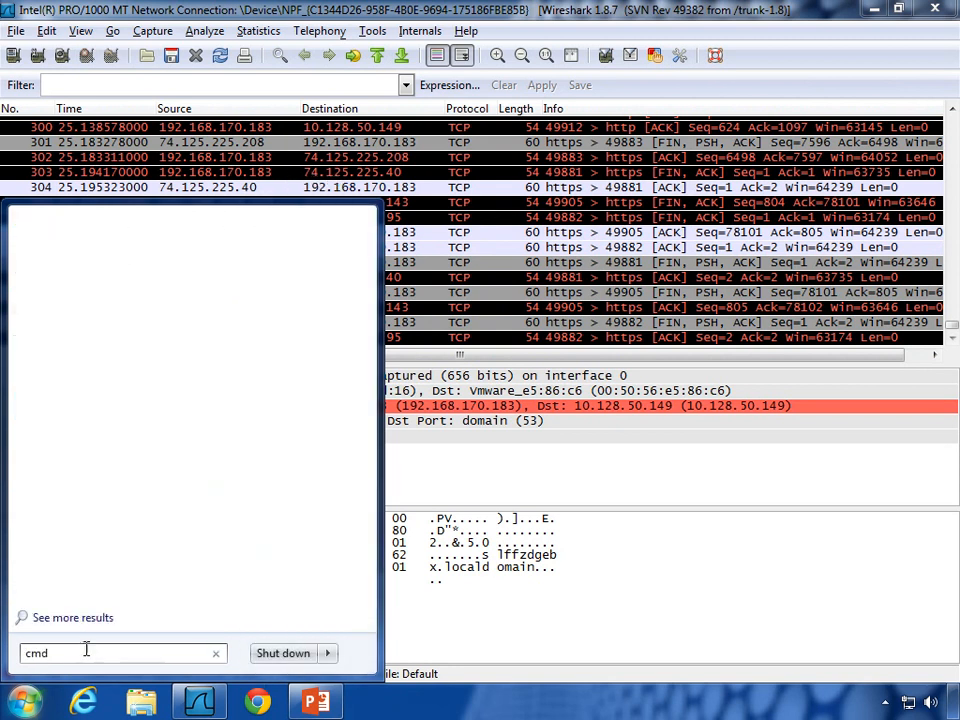
pyautogui.press('Return')
pyautogui.write('nslookup')
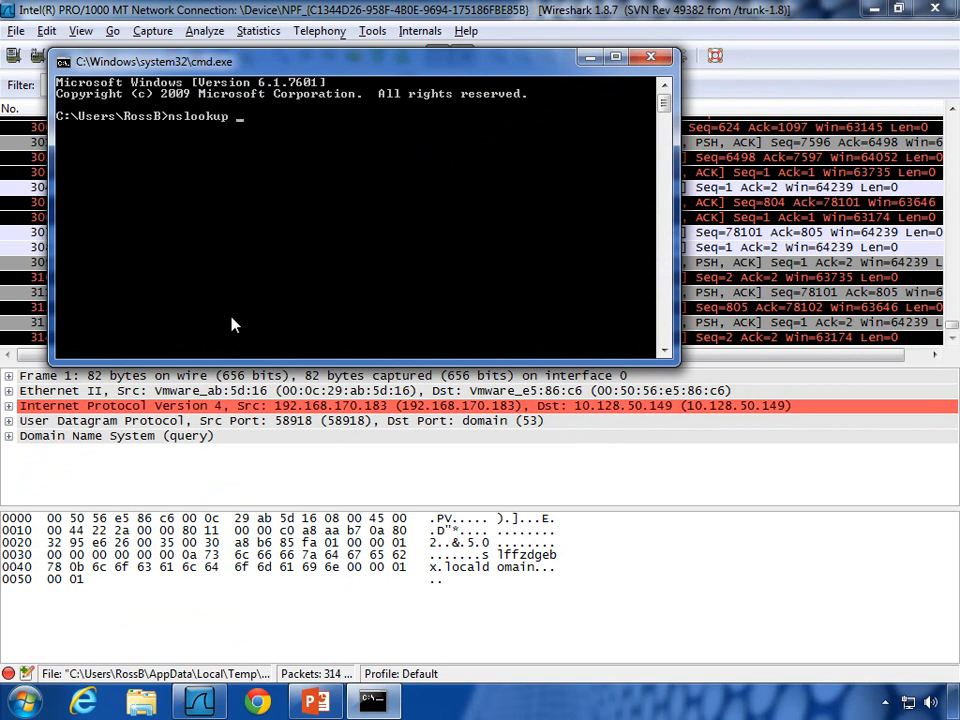
pyautogui.write(' globomantics.com')
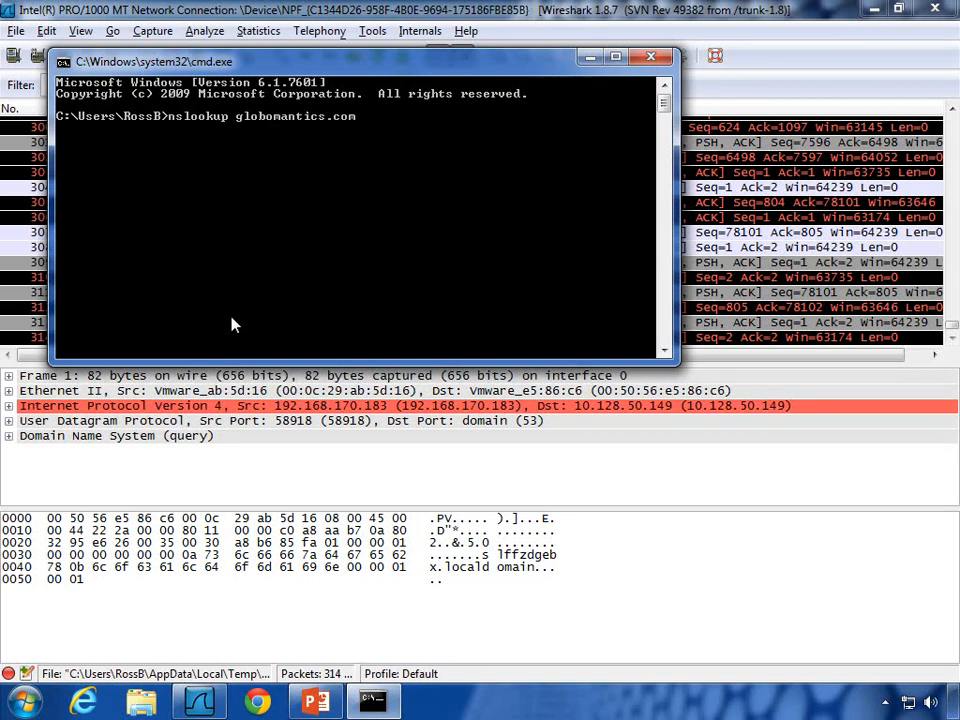
pyautogui.press('Return')
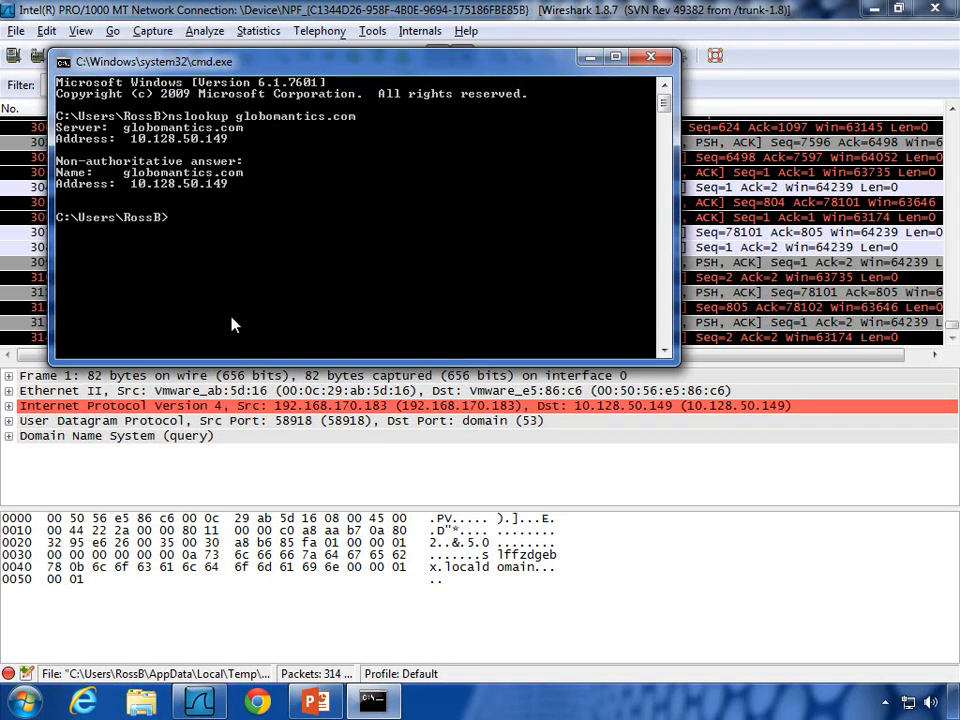
# Step: Mark the non-authoritative answer lines in the console, then return to Wireshark
pyautogui.rightClick(231, 319)
pyautogui.click(275, 330)
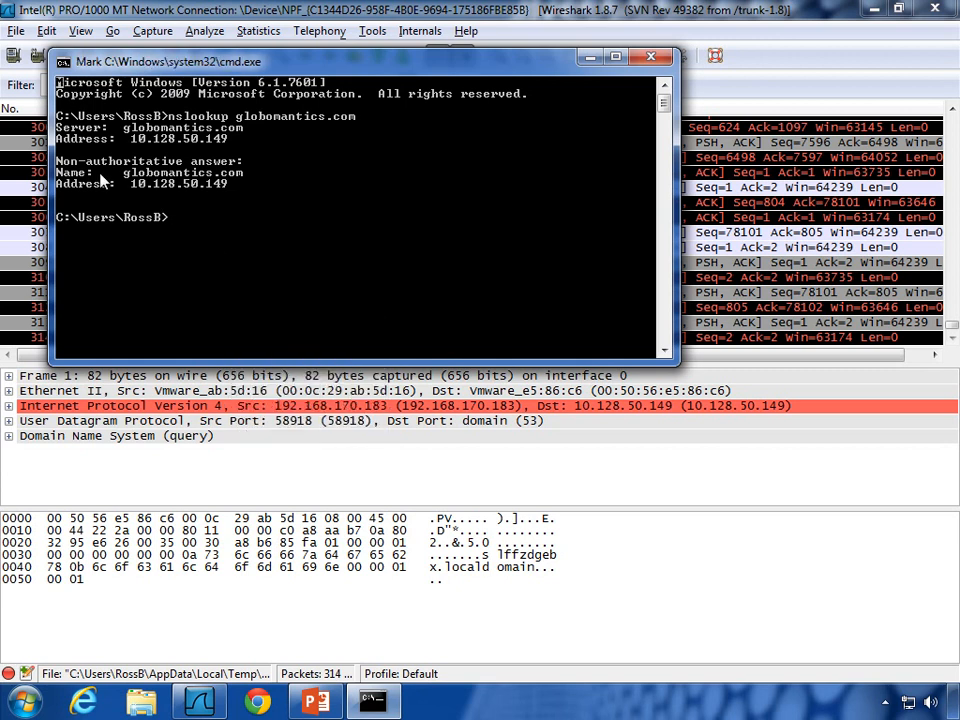
pyautogui.moveTo(57, 157); pyautogui.dragTo(265, 188)
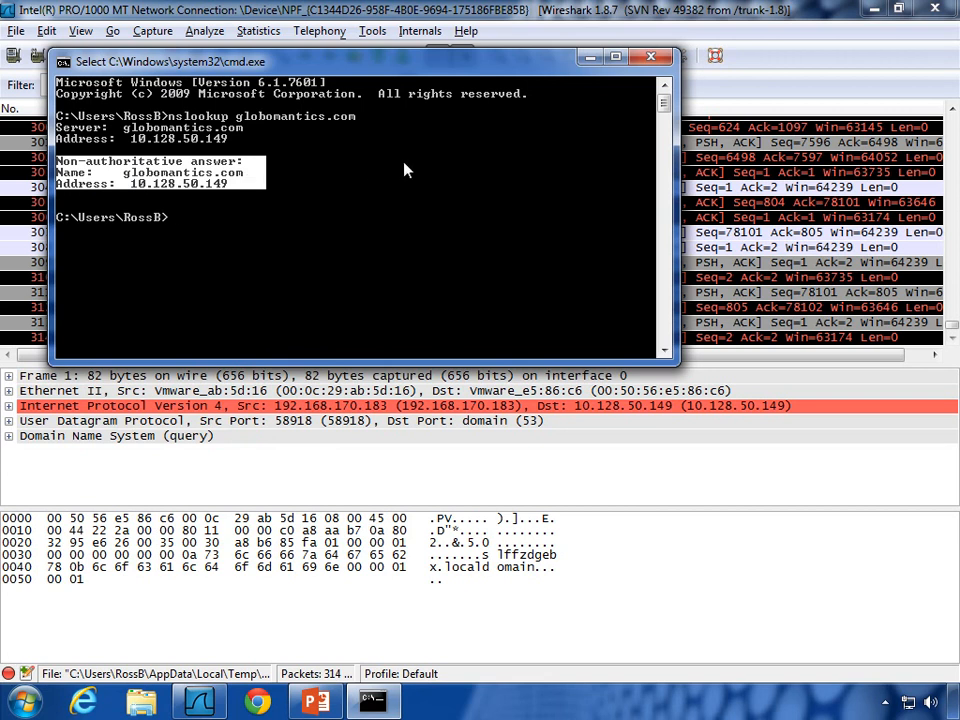
pyautogui.click(278, 42)
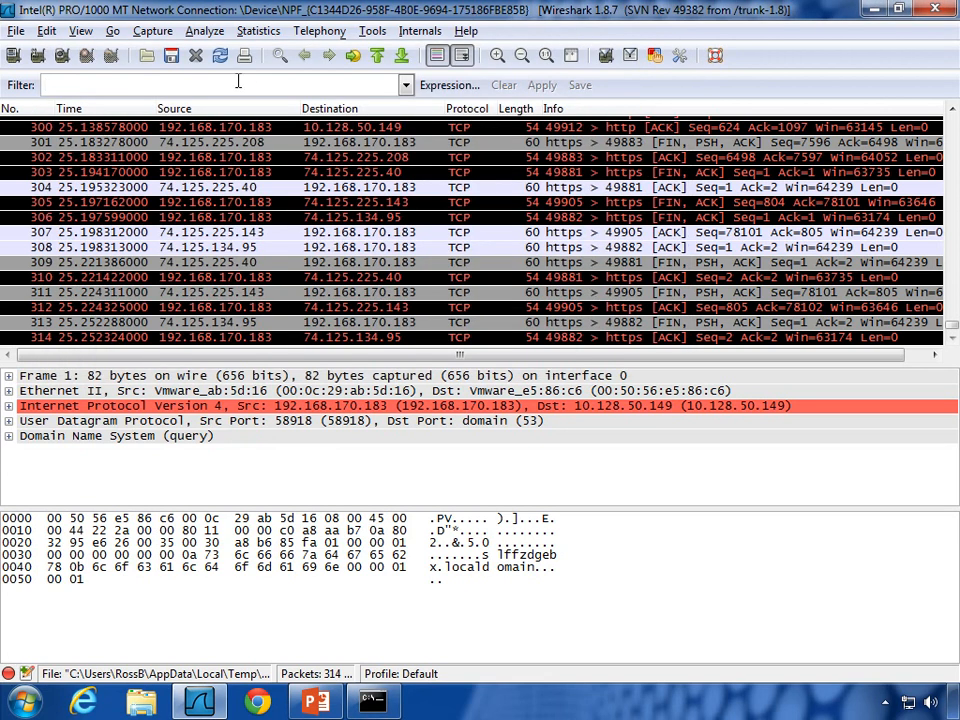
# Step: Apply the display filter ip.addr==10.128.50.149 and select packet 274
pyautogui.write('ip')
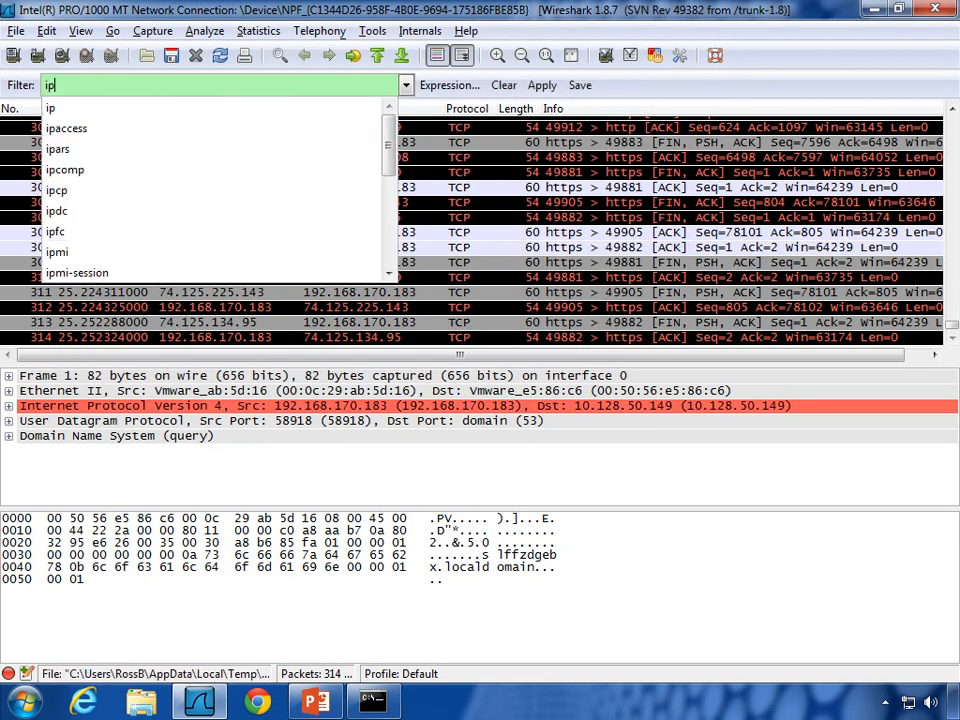
pyautogui.write('.addr==')
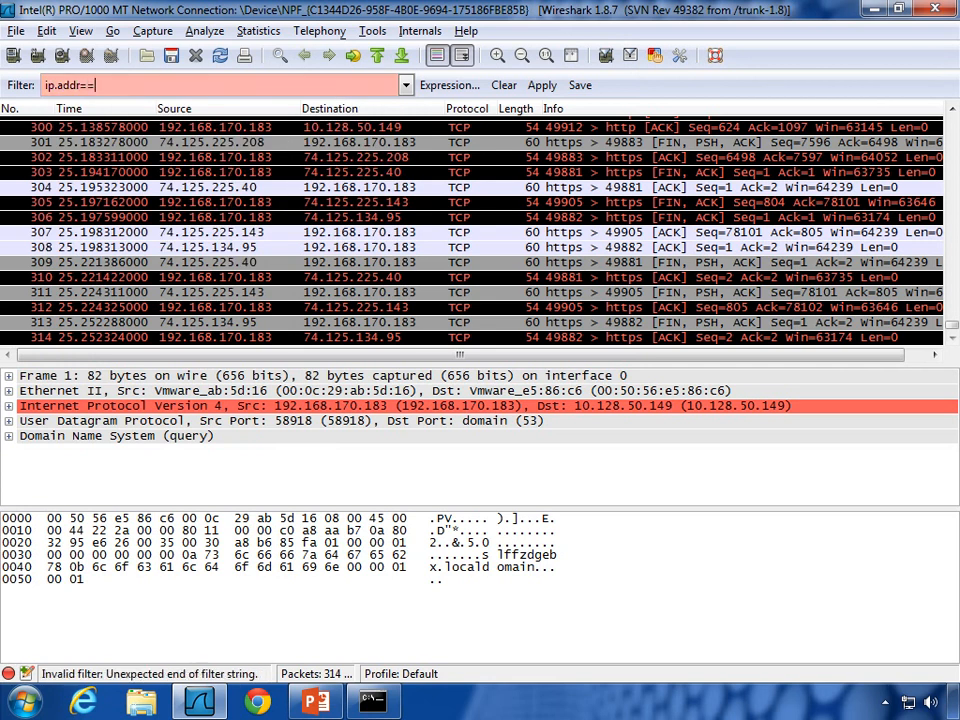
pyautogui.write('10.128.')
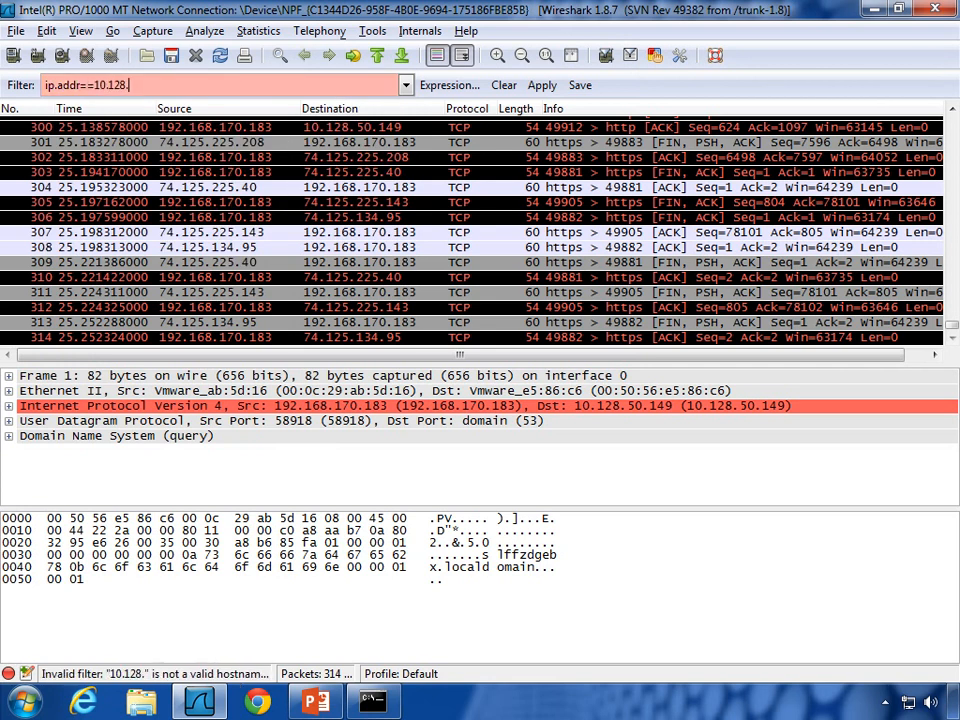
pyautogui.write('50.14')
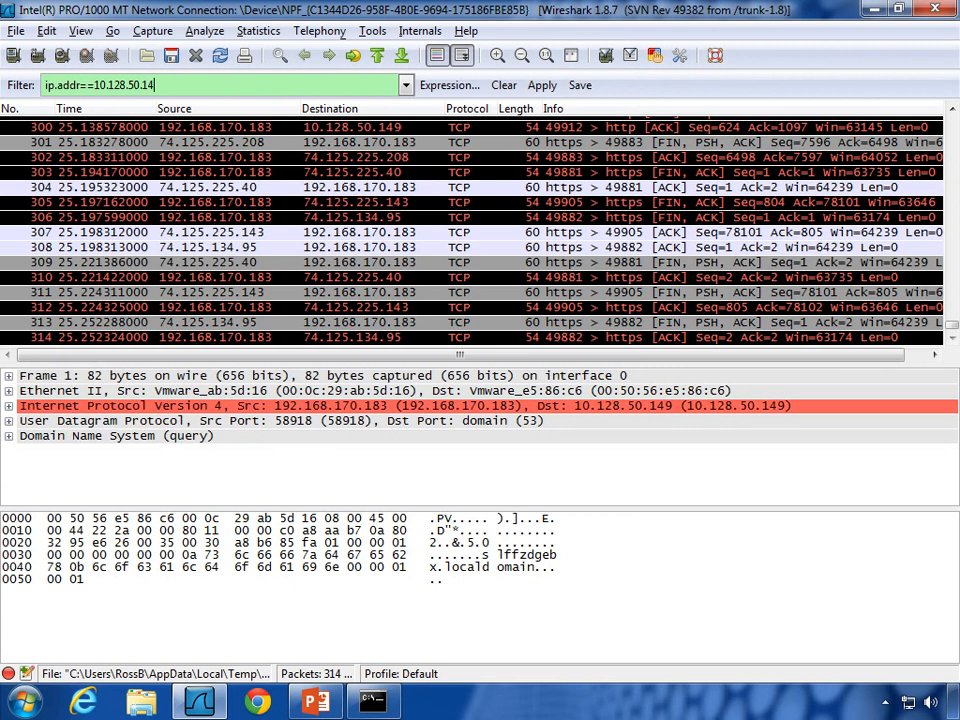
pyautogui.write('9')
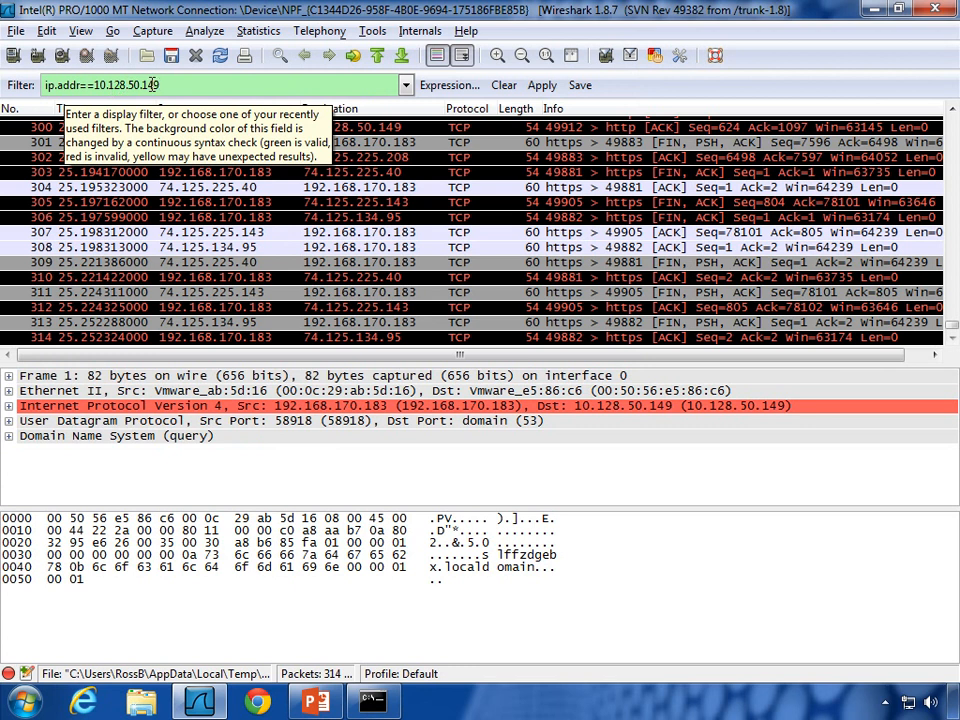
pyautogui.click(542, 85)
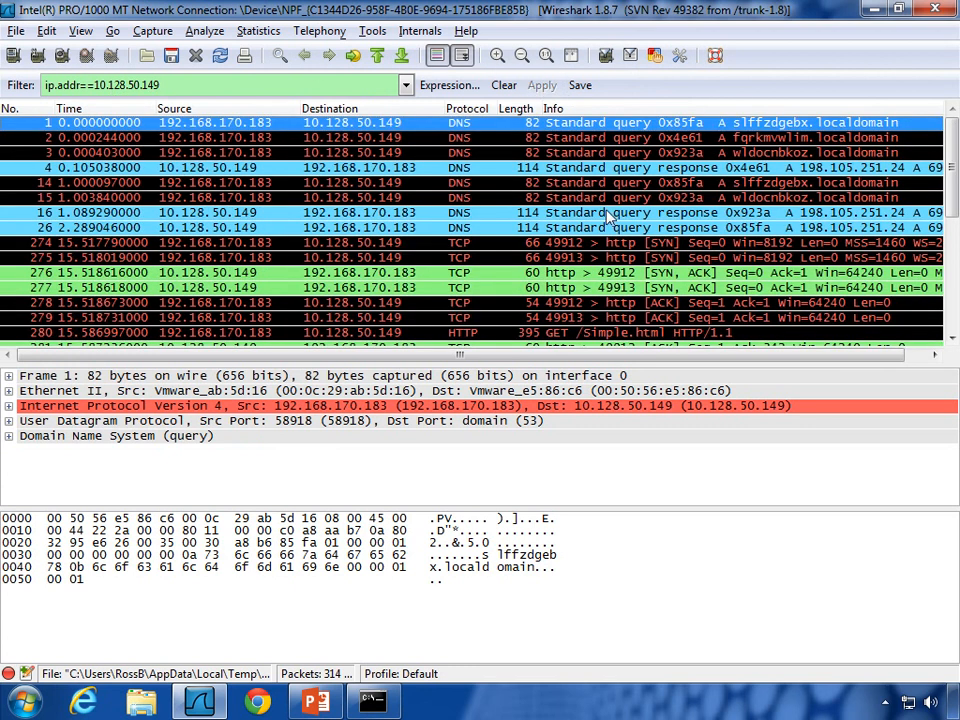
pyautogui.scroll(-1, 590, 245)
pyautogui.scroll(1, 585, 245)
pyautogui.scroll(-4, 580, 245)
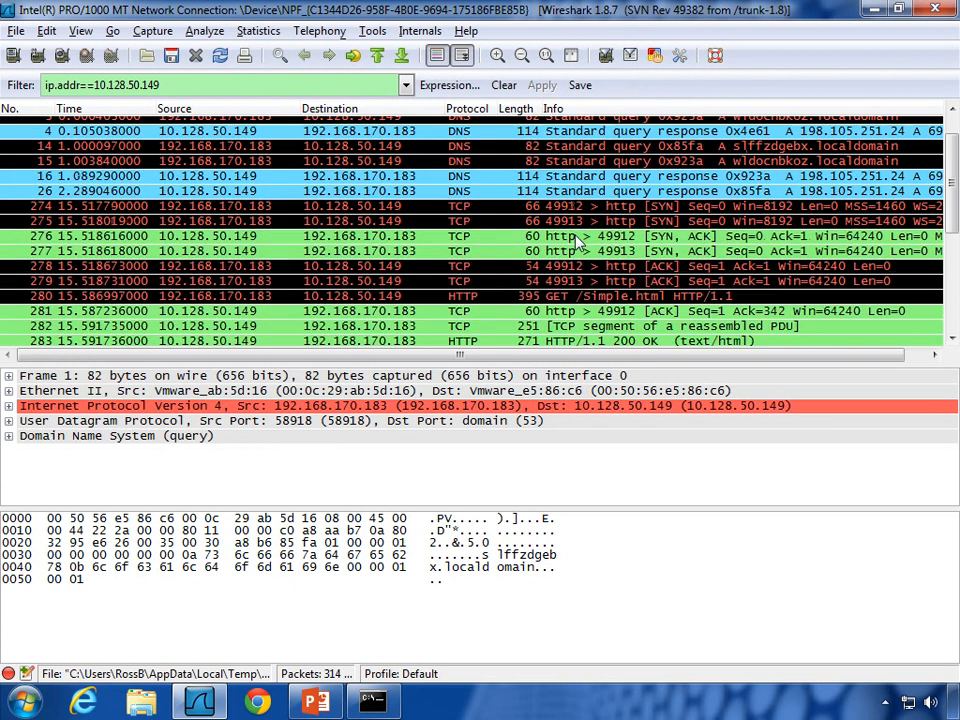
pyautogui.scroll(-1, 575, 243)
pyautogui.scroll(5, 575, 243)
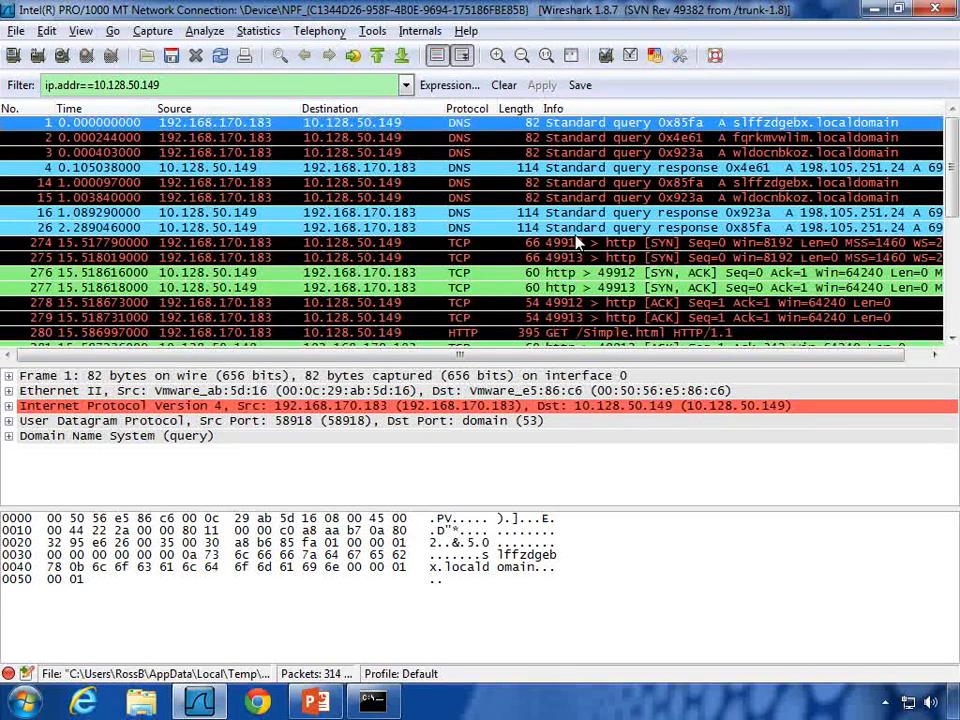
pyautogui.click(577, 243)
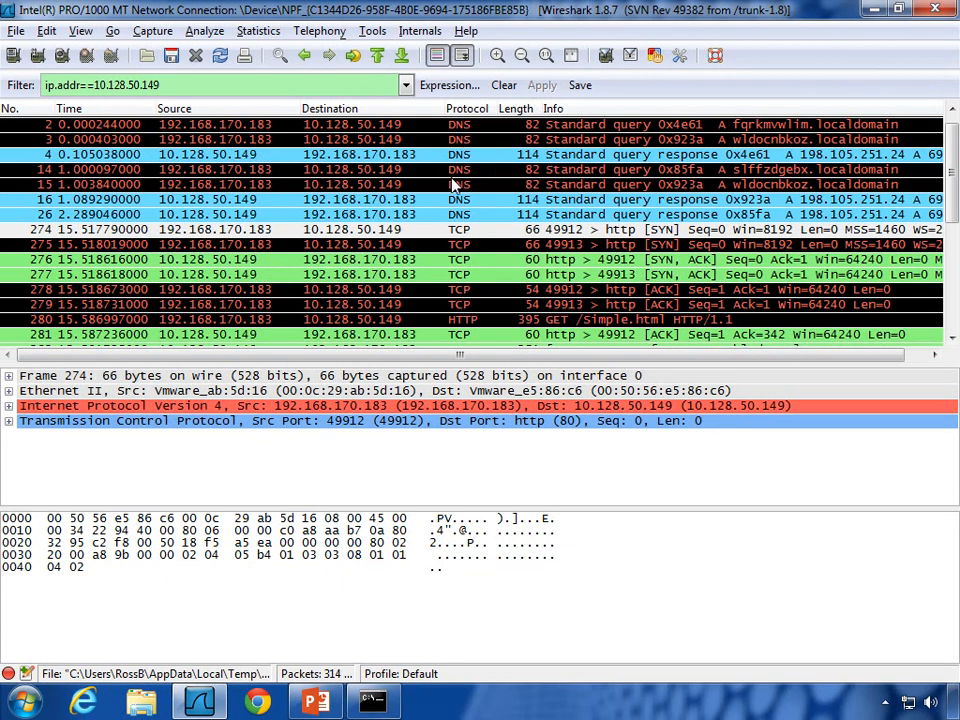
# Step: Select DNS query packet 2 (UDP port 64962 to 53) and begin editing the filter
pyautogui.click(226, 127)
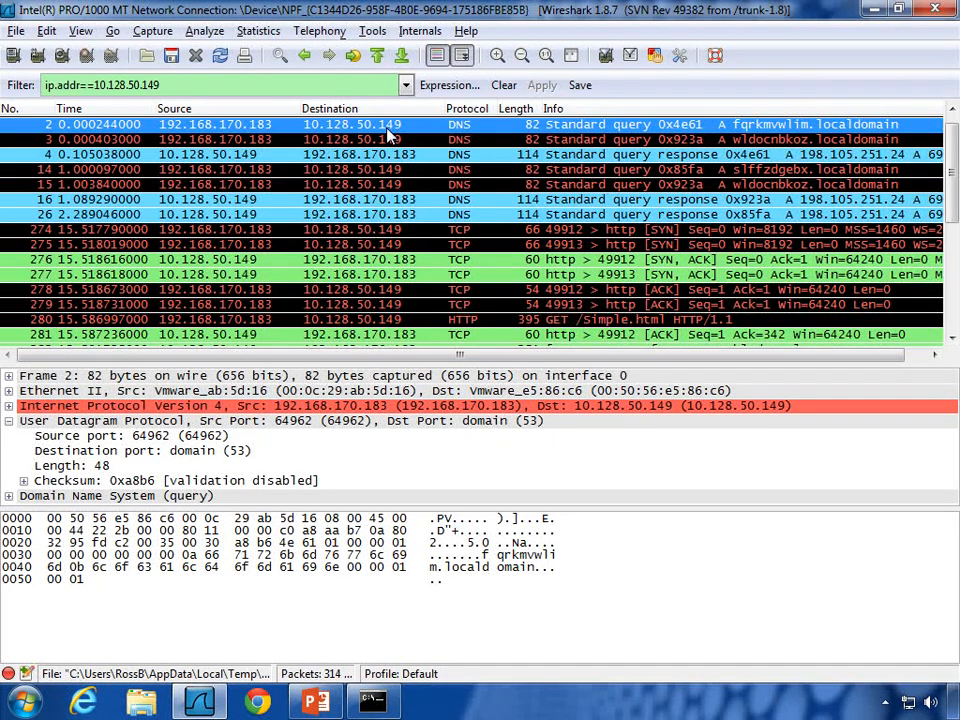
pyautogui.click(354, 86)
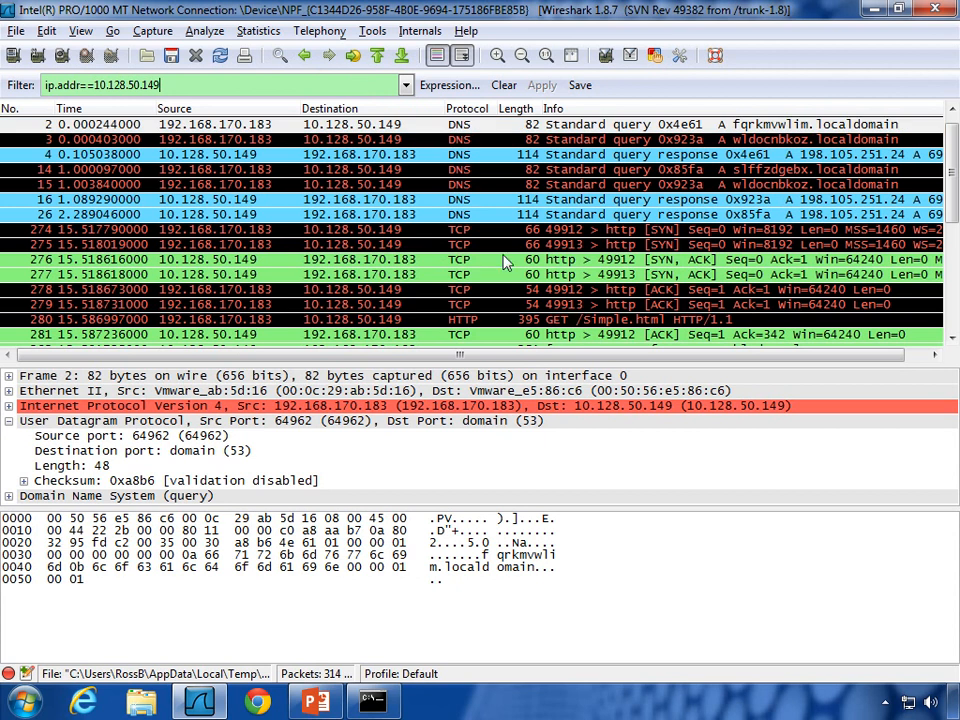
# Step: Extend the filter to ip.addr==10.128.50.149&&!dns to exclude DNS packets
pyautogui.write('&&')
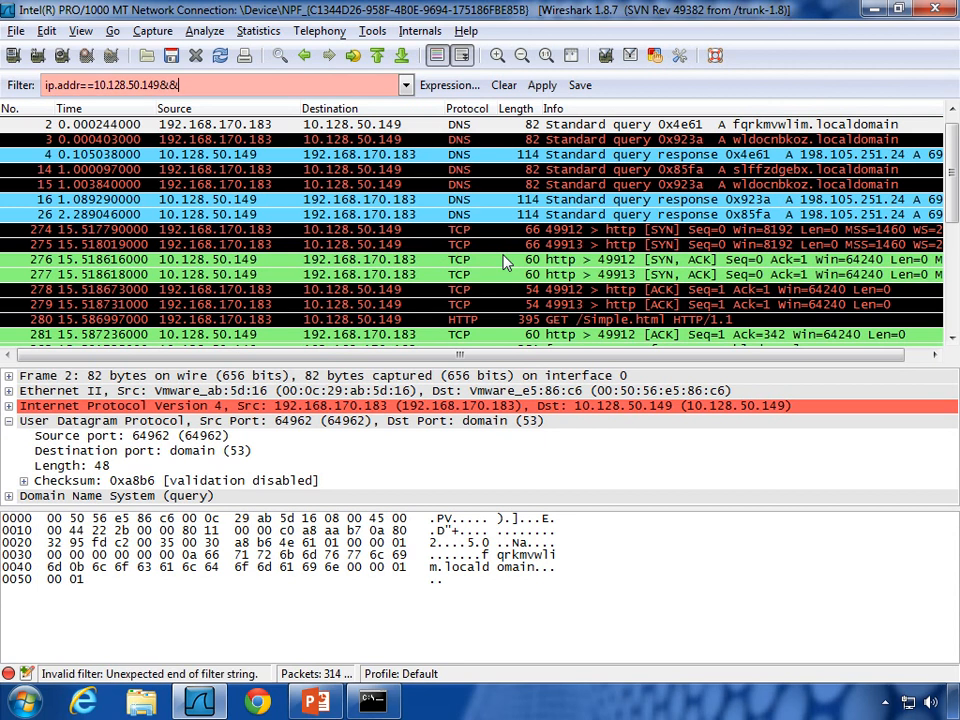
pyautogui.write('!dns')
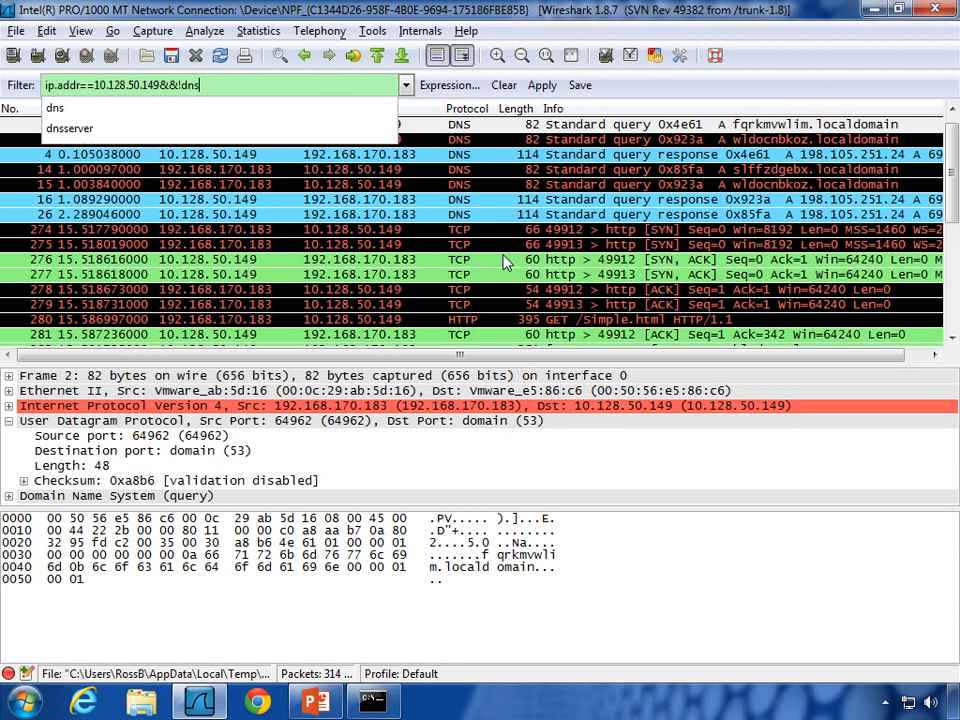
pyautogui.doubleClick(264, 85)
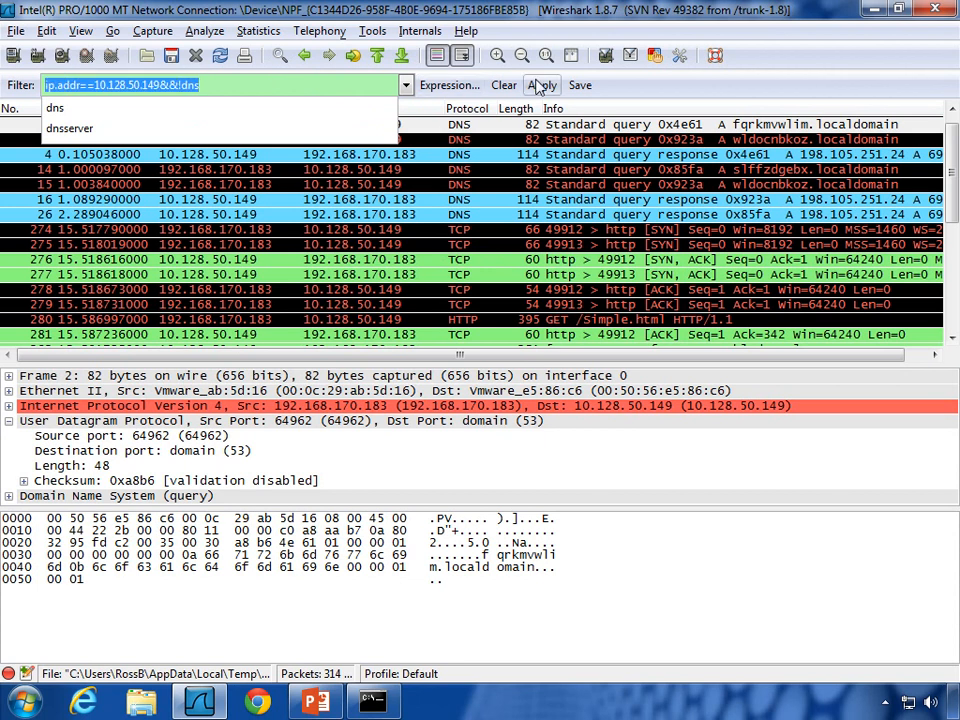
pyautogui.click(540, 87)
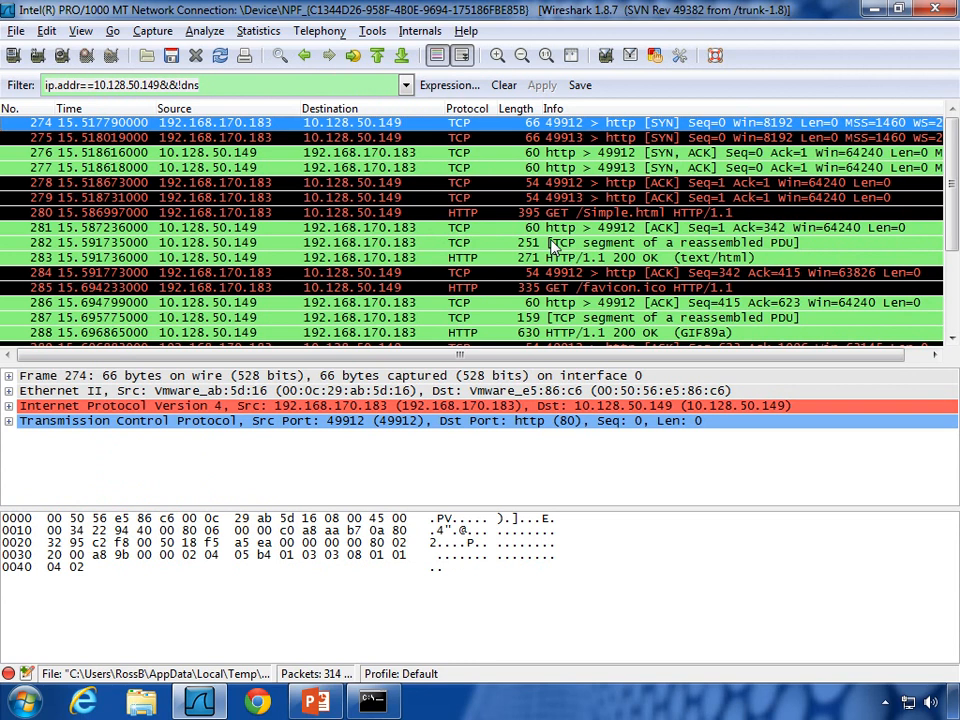
# Step: Swap the !dns condition for http to show only the host's HTTP packets
pyautogui.click(330, 88)
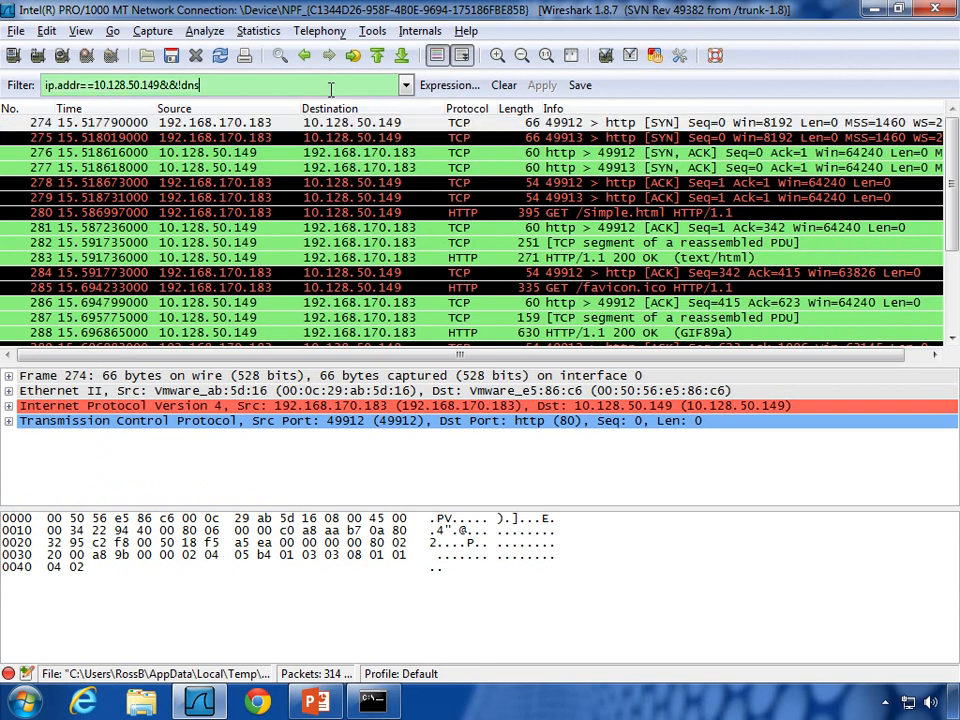
pyautogui.press('BackSpace')
pyautogui.press('BackSpace')
pyautogui.press('BackSpace')
pyautogui.press('BackSpace')
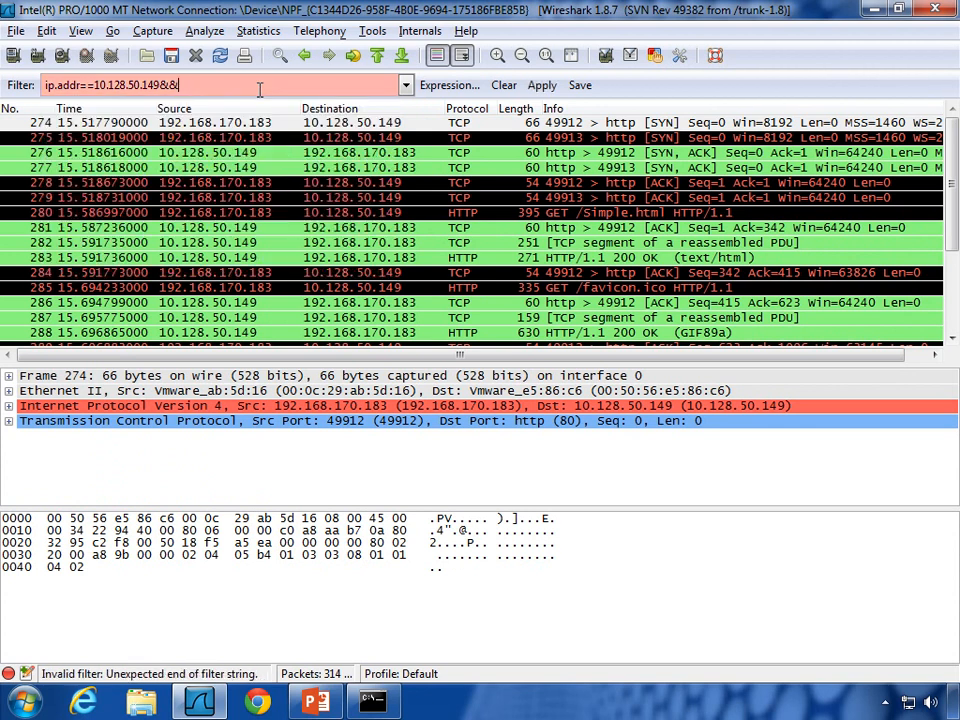
pyautogui.write('hyy')
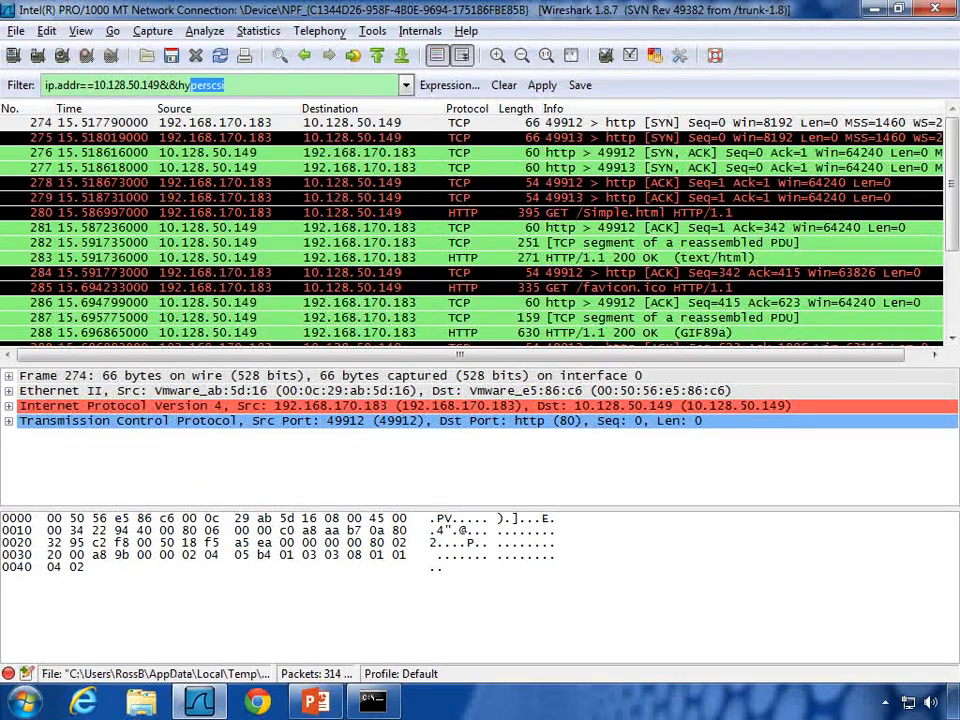
pyautogui.press('BackSpace')
pyautogui.press('BackSpace')
pyautogui.write('ttp')
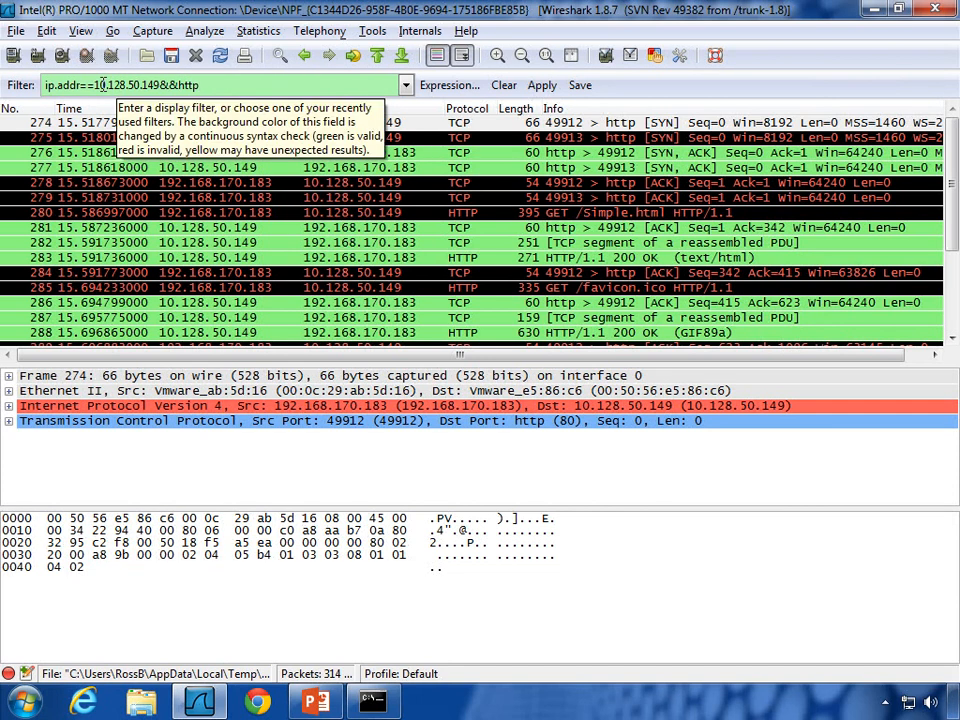
pyautogui.write('p')
pyautogui.click(541, 85)
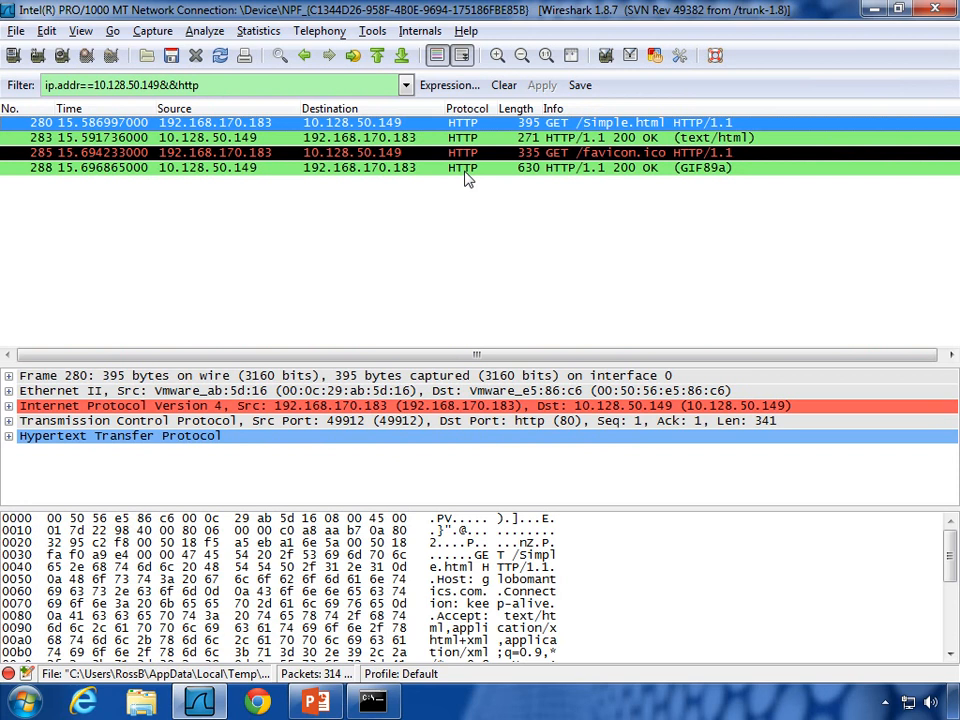
# Step: Change the condition back to !dns and reapply the filter
pyautogui.click(396, 86)
pyautogui.press('BackSpace')
pyautogui.press('BackSpace')
pyautogui.press('BackSpace')
pyautogui.press('BackSpace')
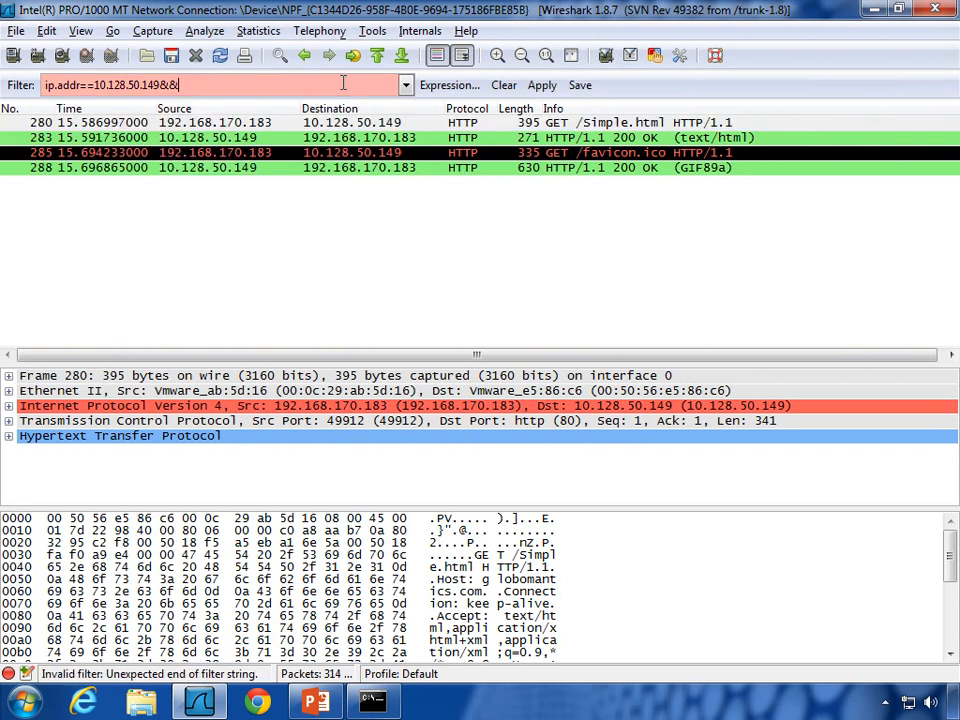
pyautogui.write('!dns')
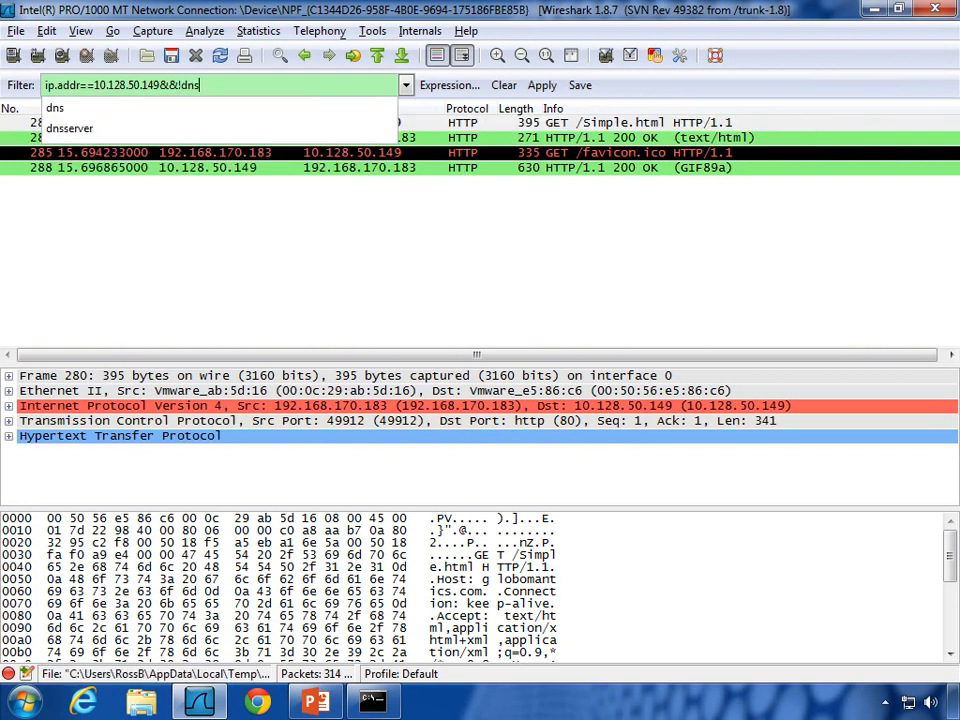
pyautogui.press('Return')
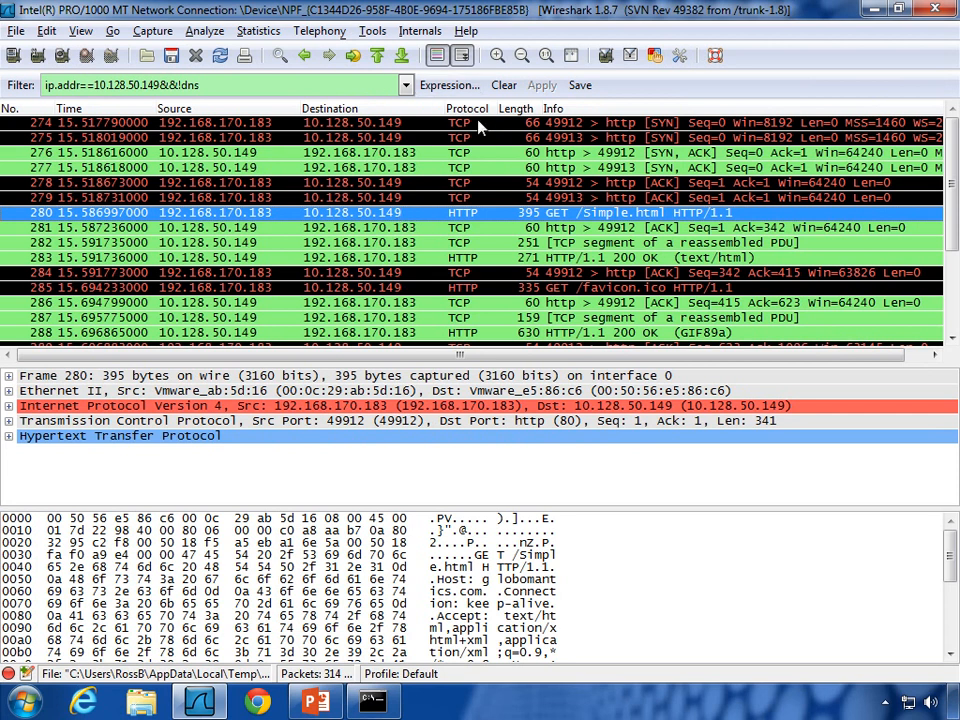
# Step: Select packet 274, the SYN from client port 49912 to HTTP port 80
pyautogui.scroll(-3, 461, 210)
pyautogui.scroll(3, 428, 212)
pyautogui.click(567, 124)
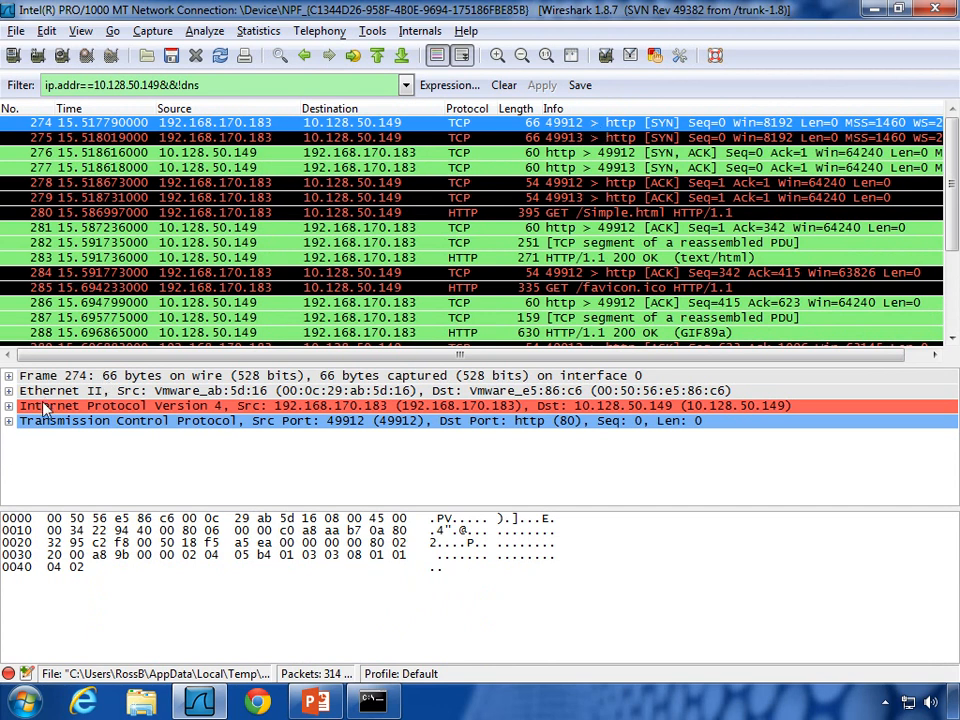
# Step: Expand packet 274's TCP header and inspect source port 49912, destination port 80, Ethernet and IPv4 bytes
pyautogui.click(10, 425)
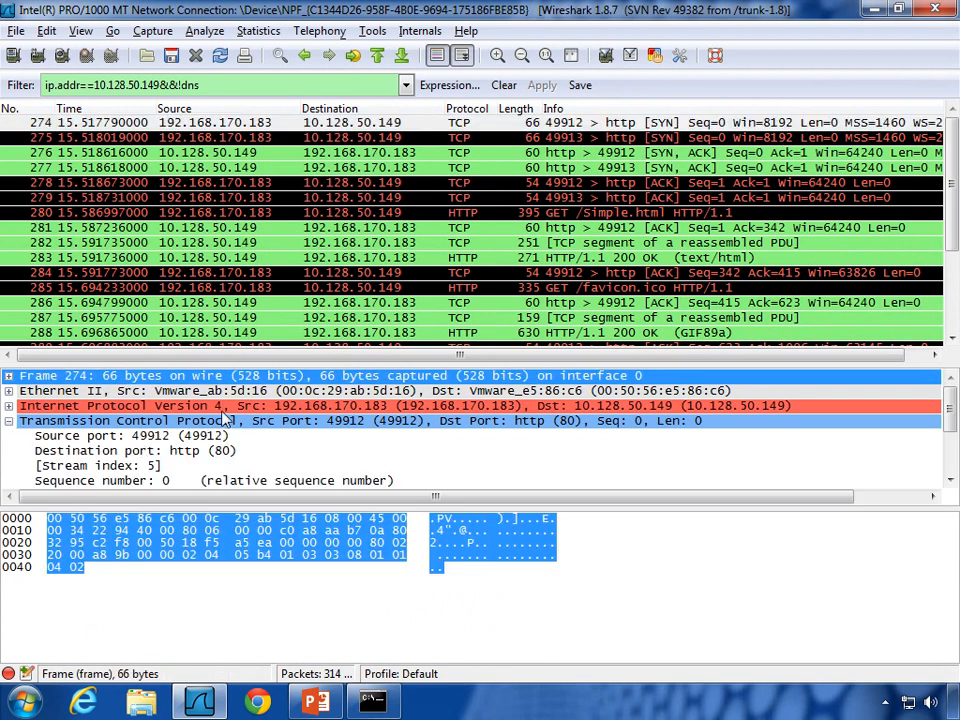
pyautogui.click(111, 441)
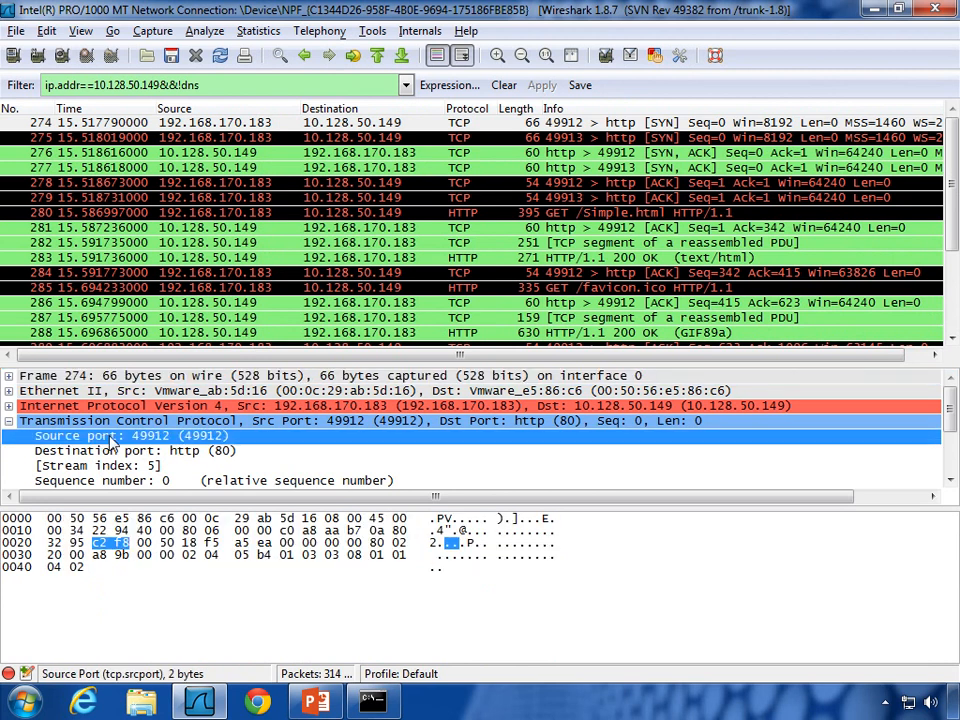
pyautogui.click(165, 451)
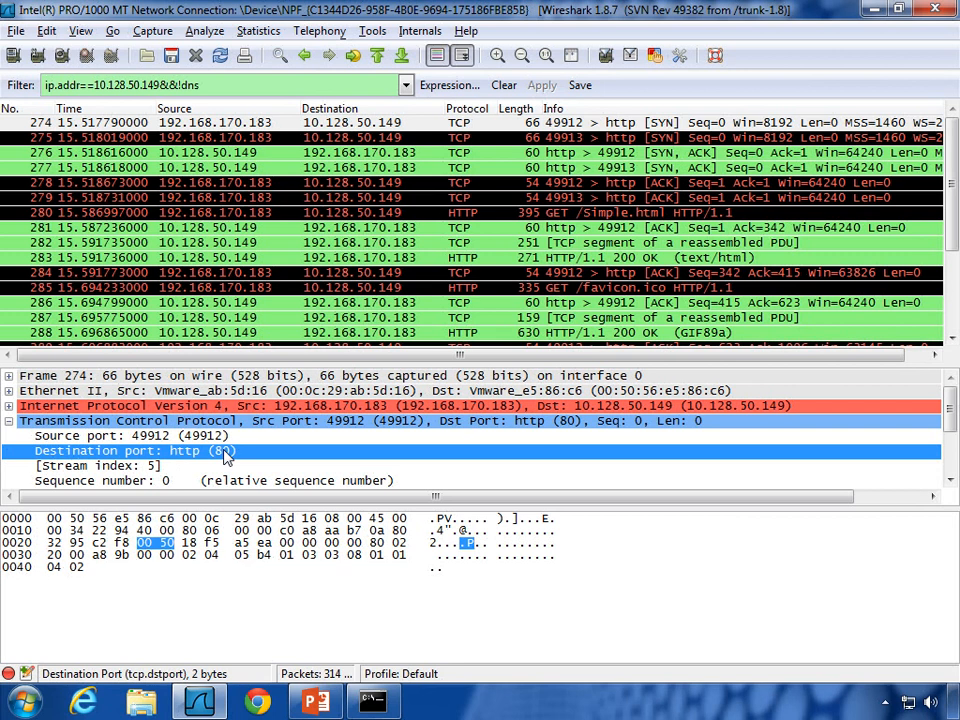
pyautogui.click(177, 395)
pyautogui.click(177, 406)
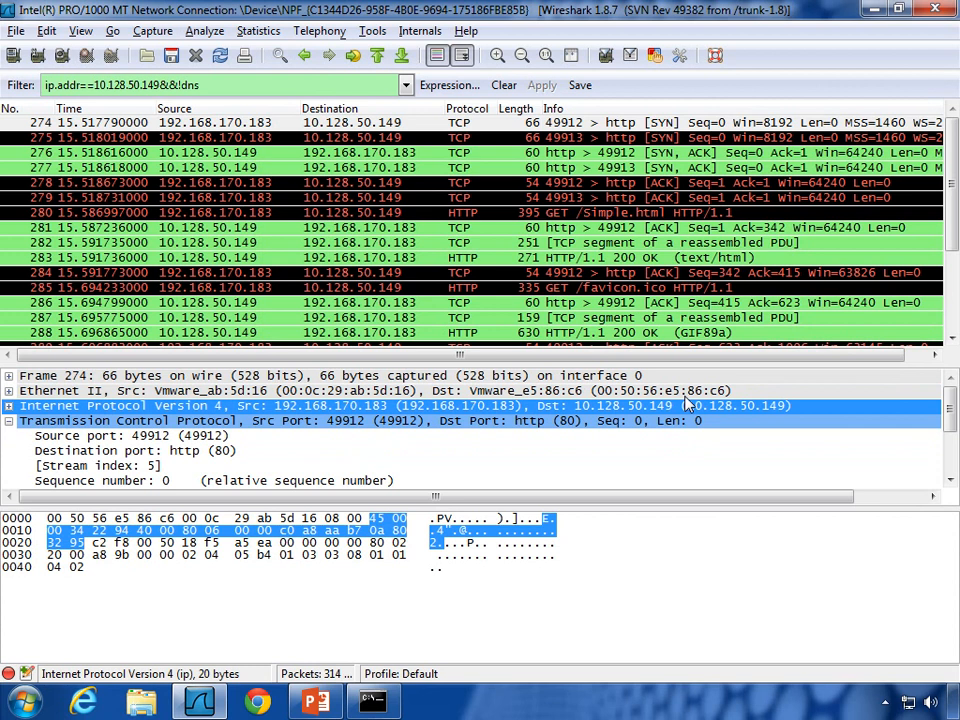
# Step: Recheck the port fields, compare with packet 275, and return to the SYN packet 274
pyautogui.click(110, 437)
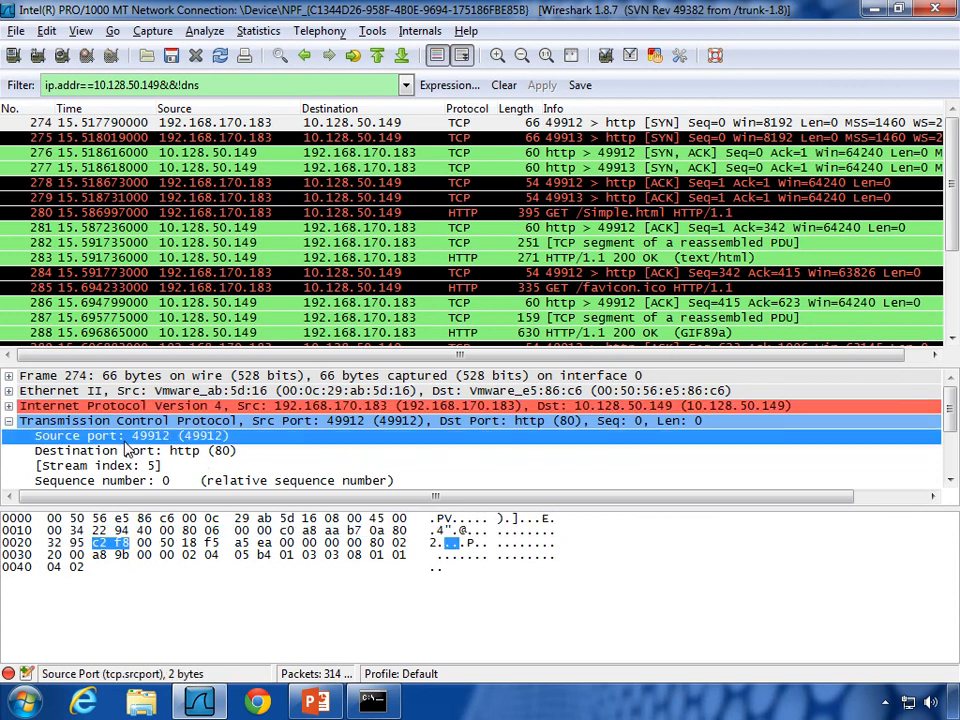
pyautogui.click(129, 451)
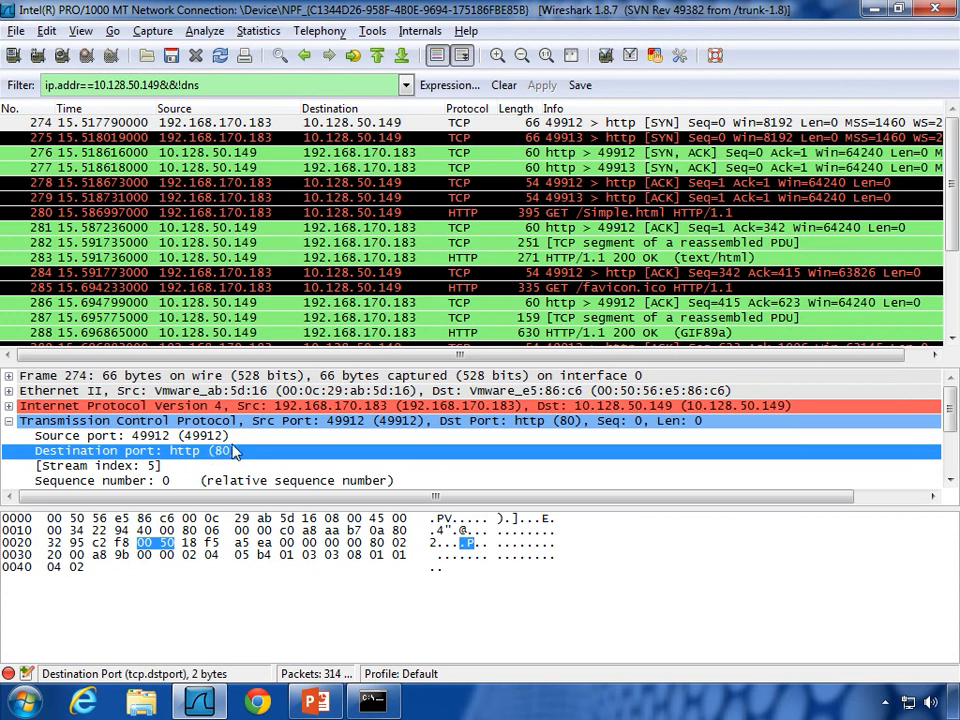
pyautogui.click(182, 438)
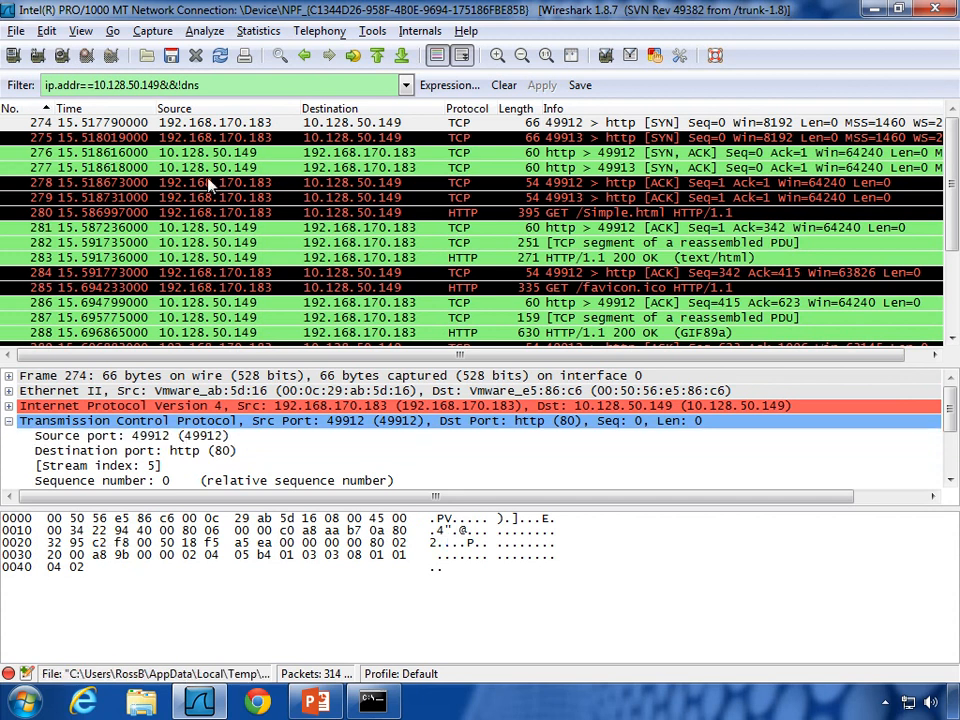
pyautogui.click(547, 139)
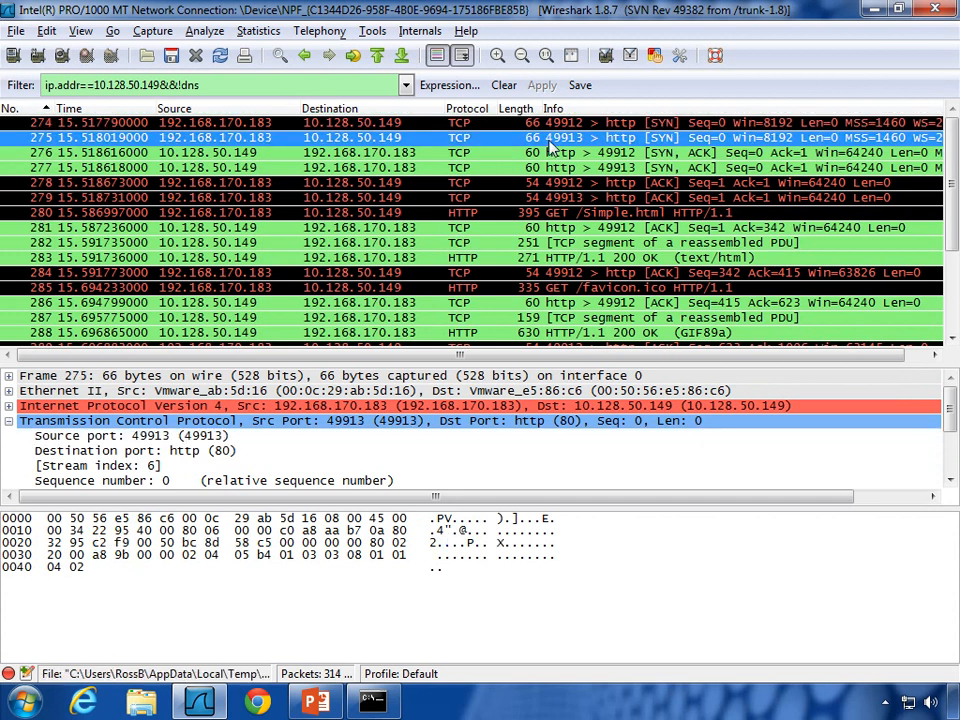
pyautogui.click(141, 437)
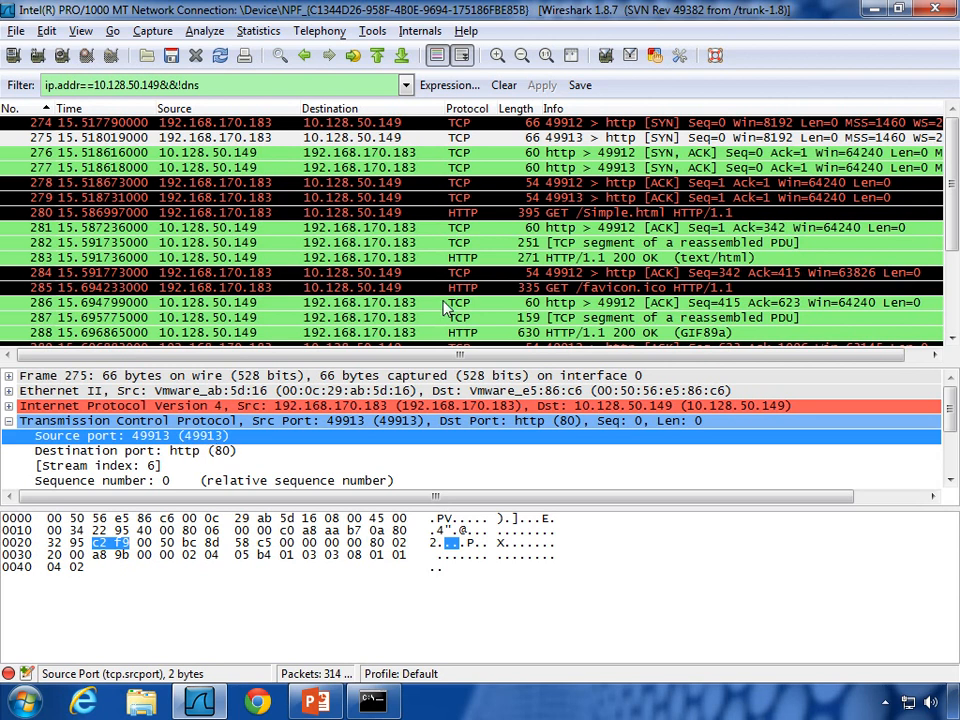
pyautogui.click(426, 122)
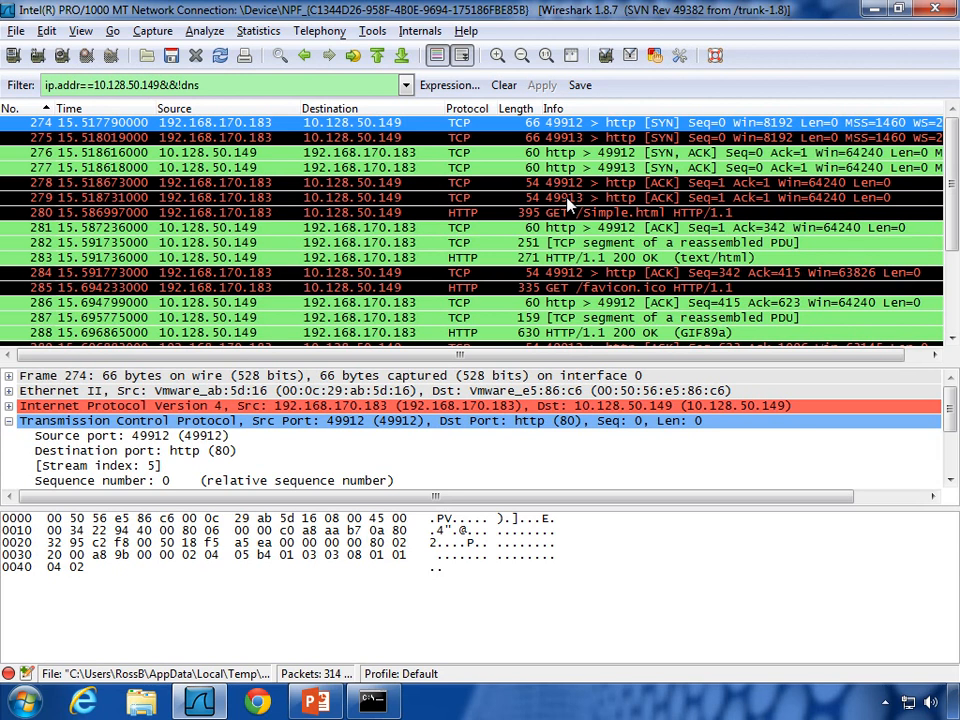
# Step: Follow TCP stream 5 from packet 274, read Simple.html's clear-text HTML, then close the view
pyautogui.rightClick(564, 120)
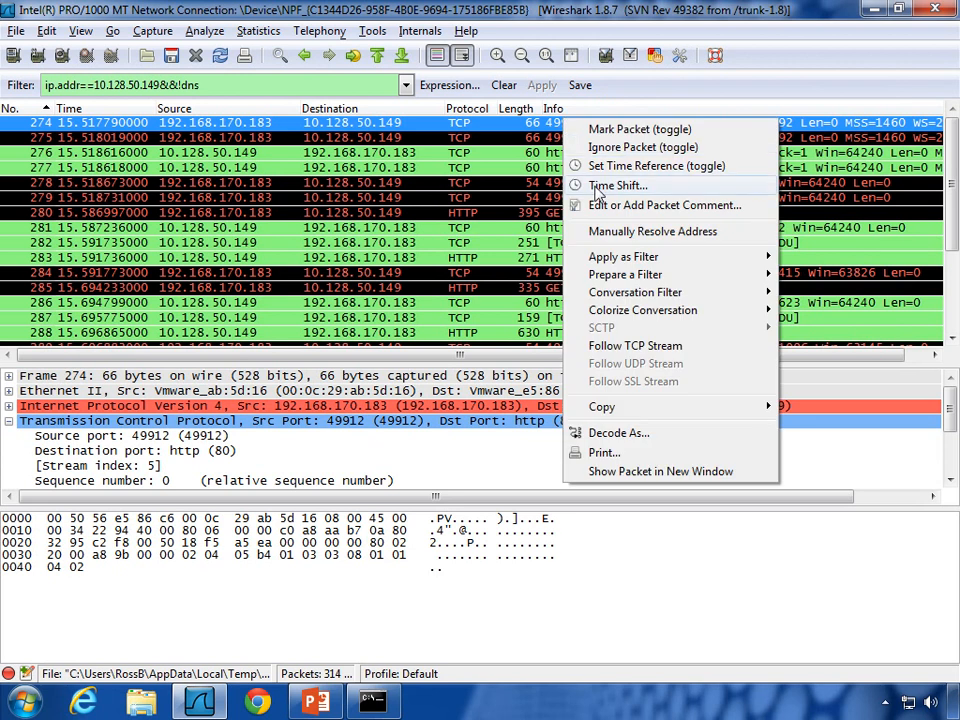
pyautogui.click(629, 346)
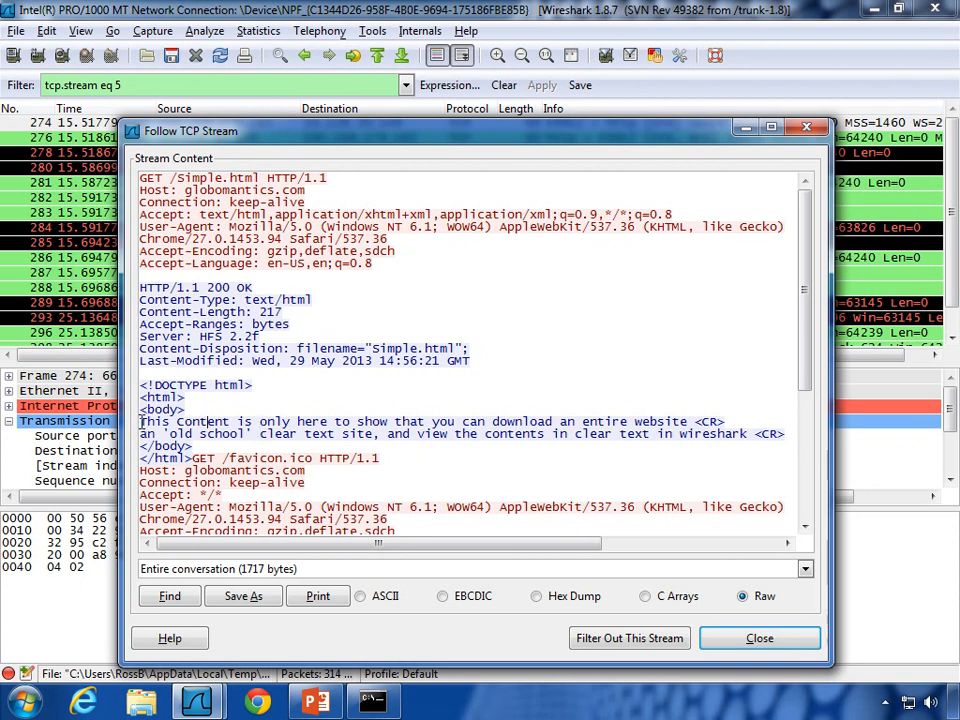
pyautogui.moveTo(140, 385); pyautogui.dragTo(193, 458)
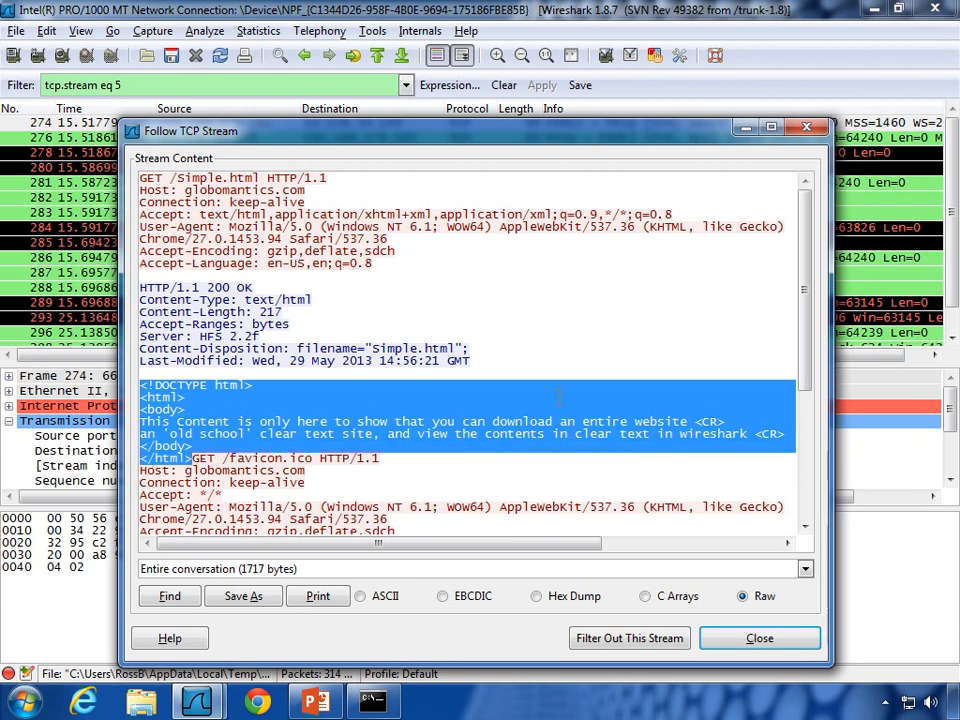
pyautogui.scroll(-1, 558, 397)
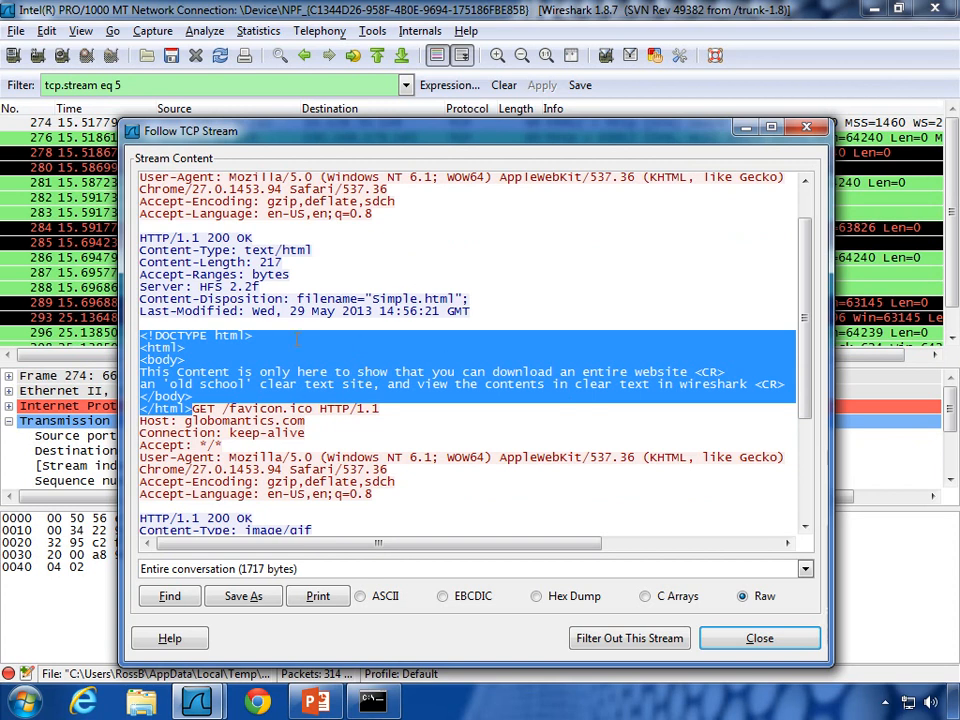
pyautogui.scroll(-5, 360, 396)
pyautogui.scroll(6, 351, 298)
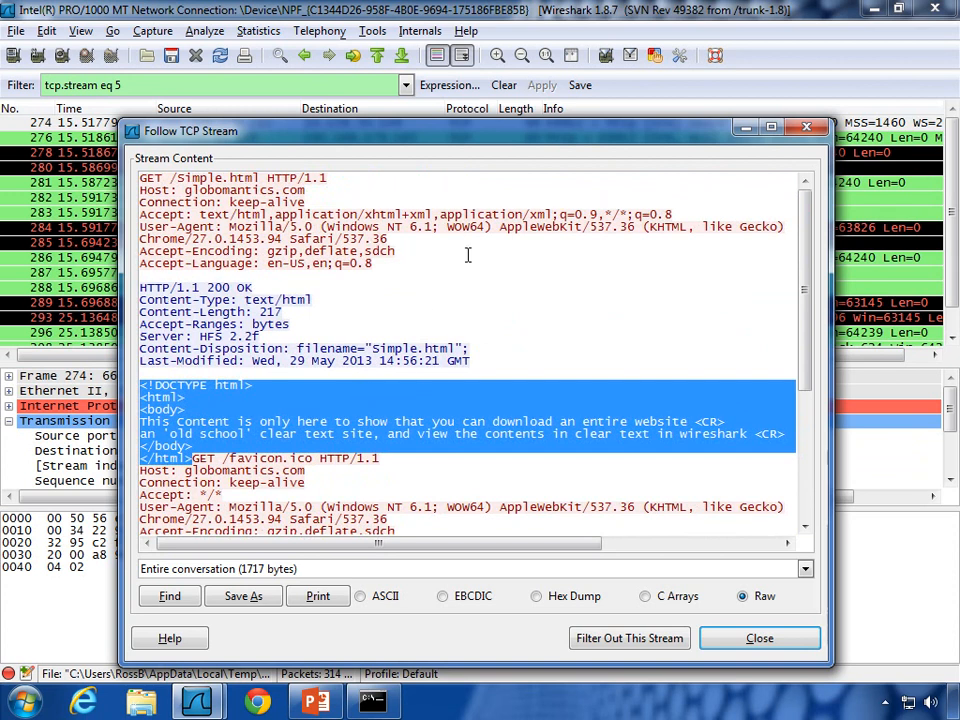
pyautogui.click(806, 128)
# Step: Inspect stream 5's handshake packets: server SYN, ACK 276 and final ACK 278
pyautogui.scroll(-1, 586, 145)
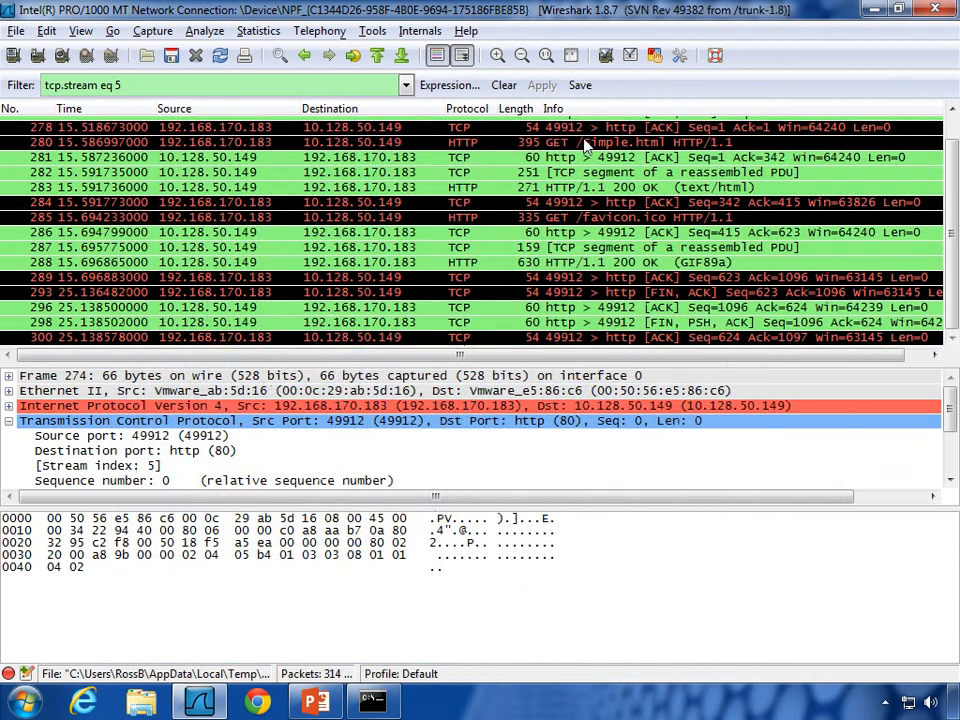
pyautogui.scroll(1, 586, 145)
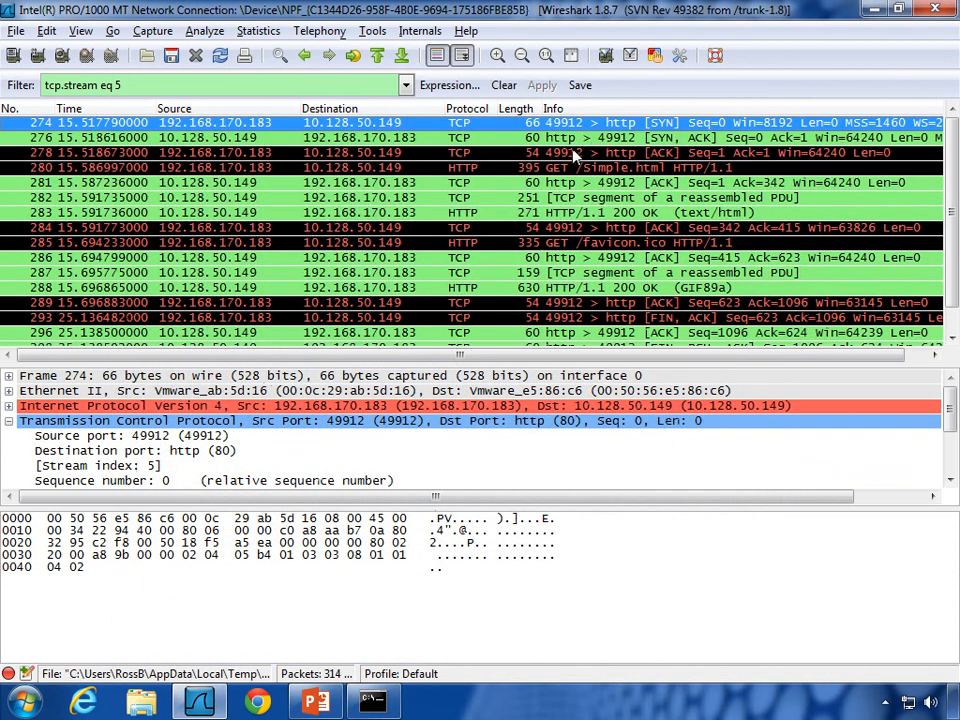
pyautogui.click(675, 140)
pyautogui.click(673, 152)
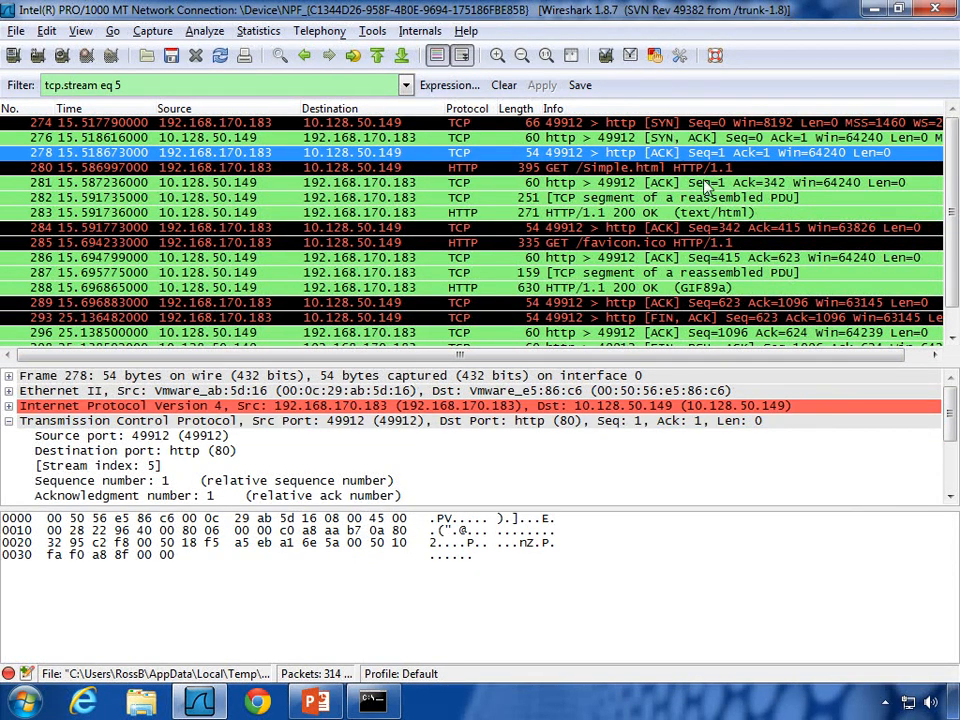
# Step: Inspect teardown packets 293, 296, 298 and 300, ending on the server's FIN packet 298
pyautogui.scroll(-1, 955, 278)
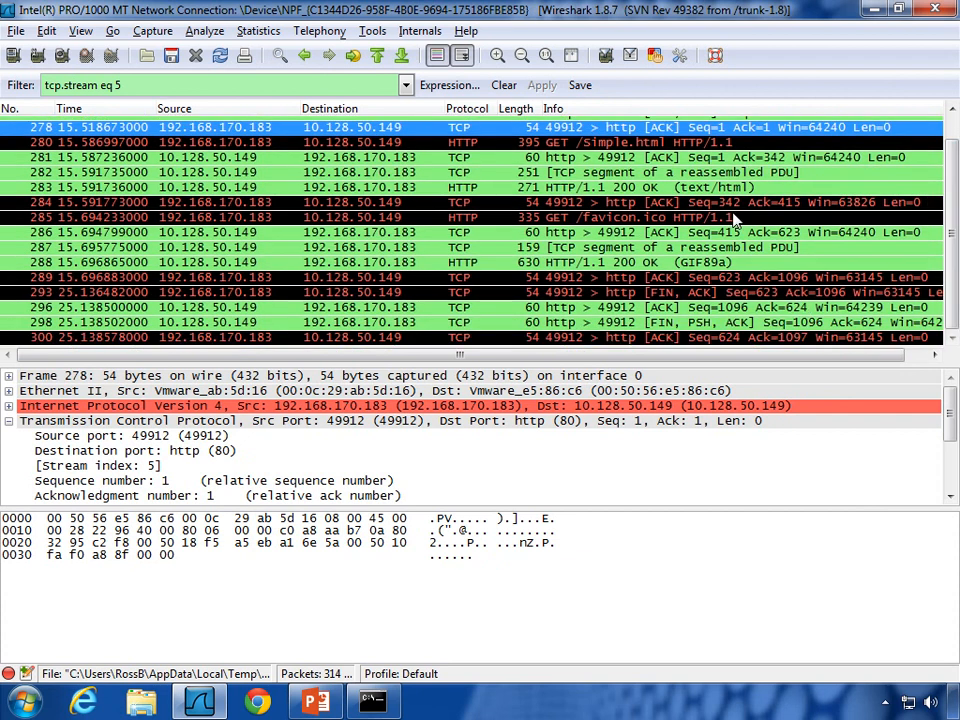
pyautogui.click(665, 293)
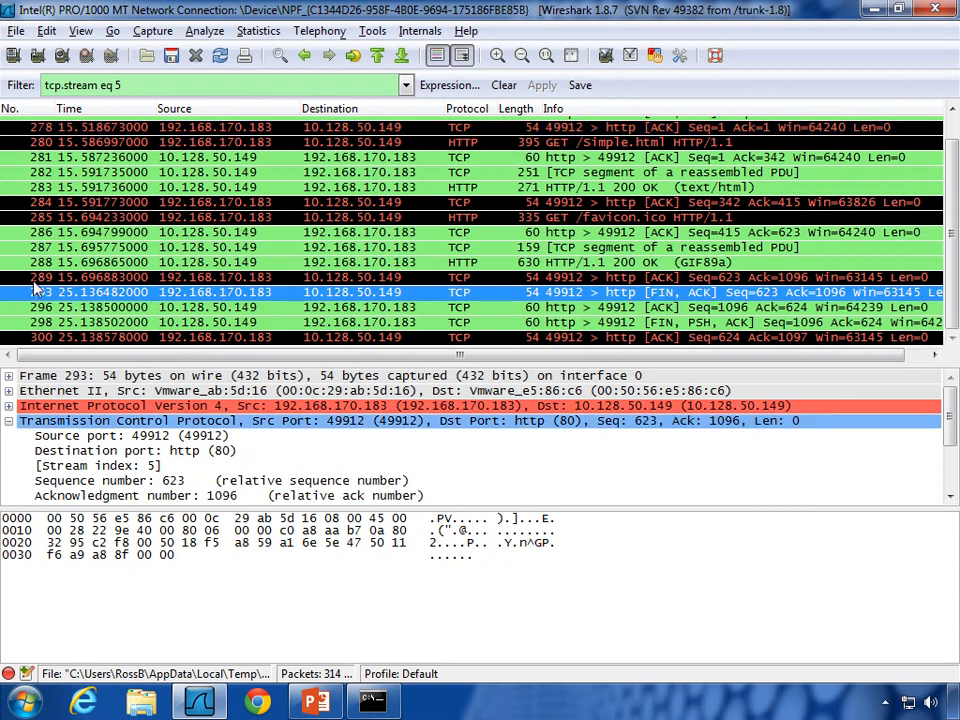
pyautogui.click(686, 309)
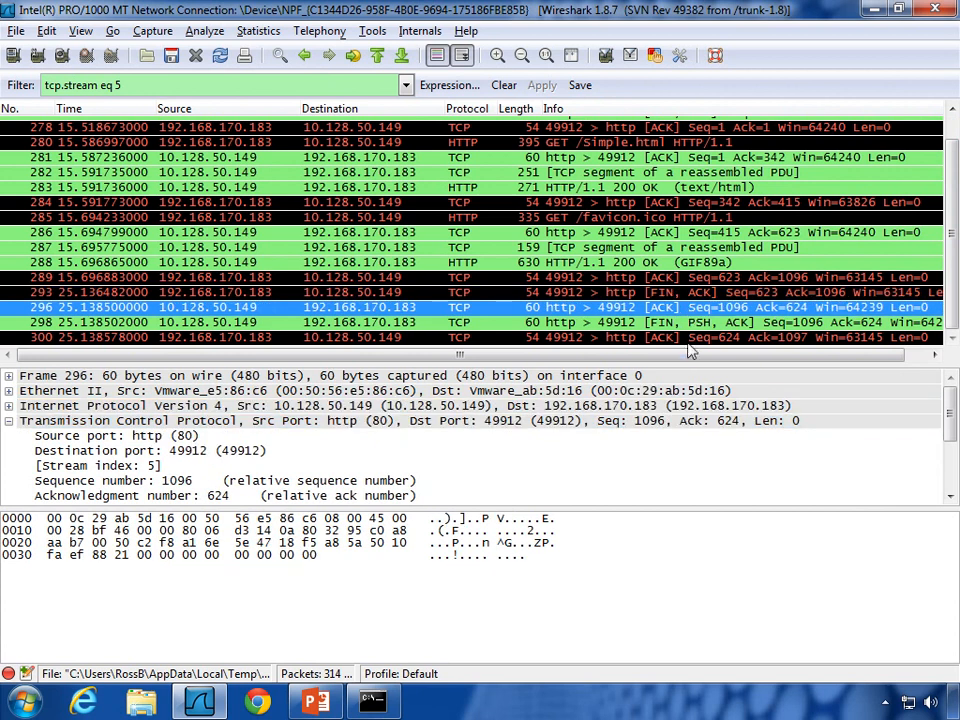
pyautogui.click(742, 324)
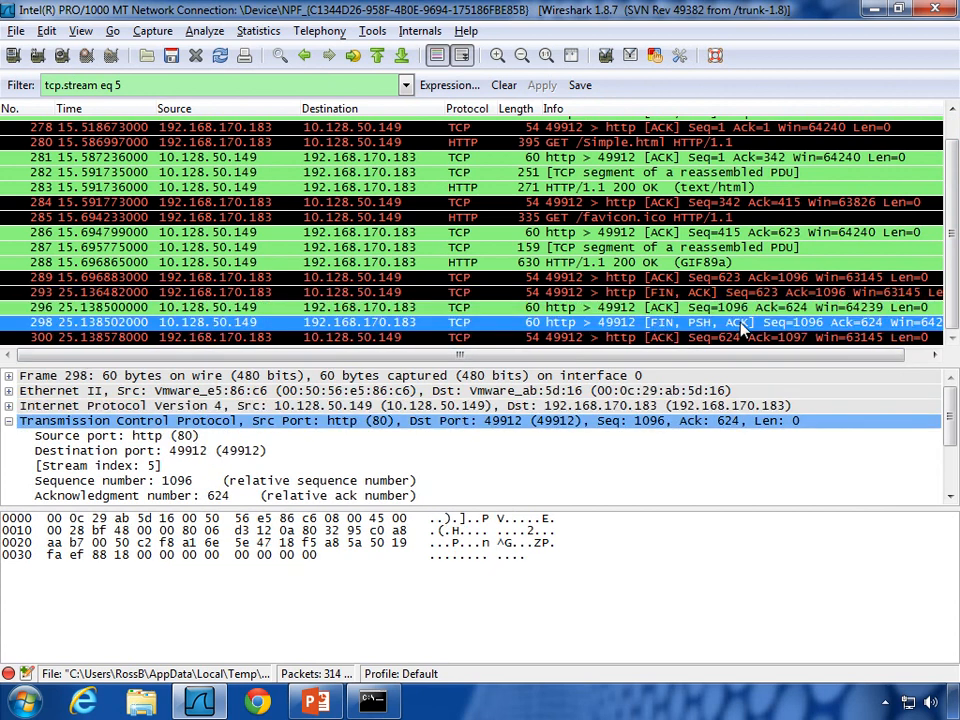
pyautogui.click(683, 339)
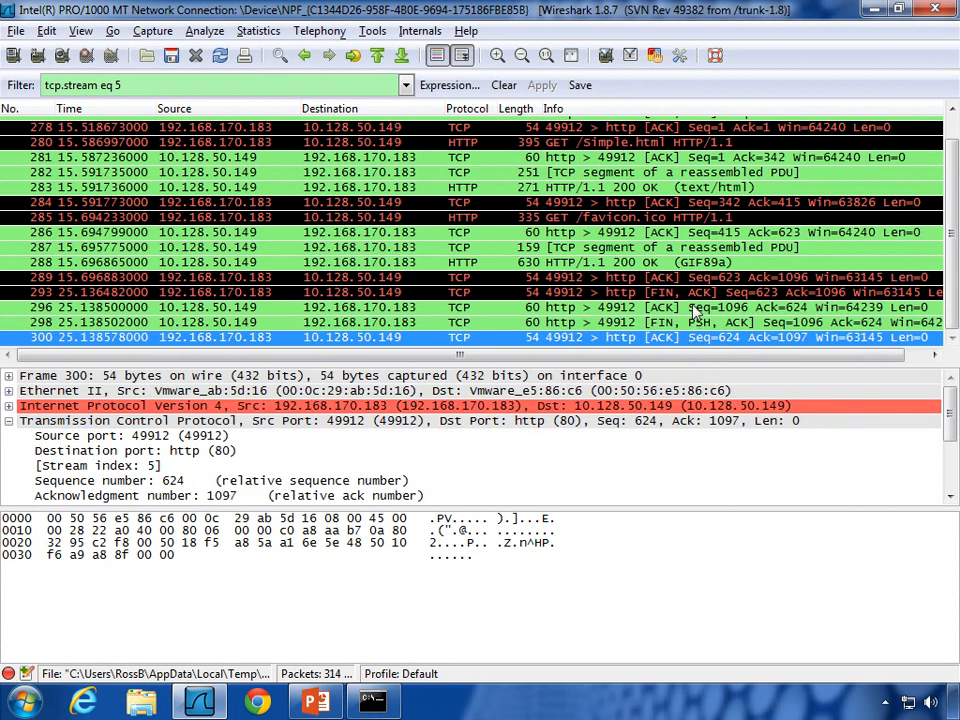
pyautogui.click(696, 292)
pyautogui.click(696, 307)
pyautogui.click(695, 324)
pyautogui.click(697, 338)
pyautogui.click(699, 322)
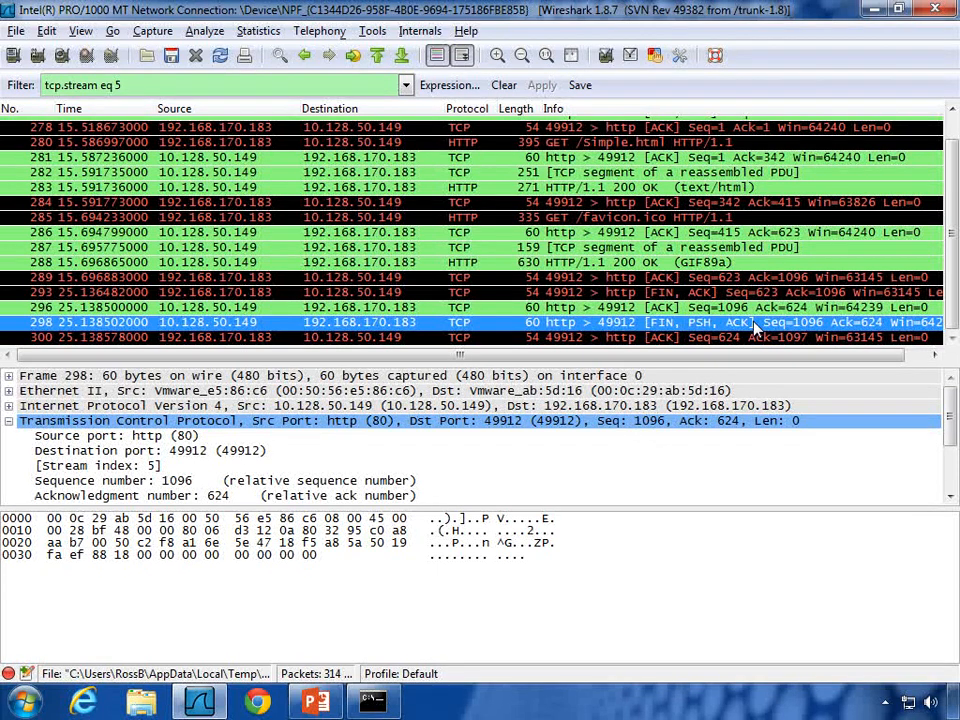
# Step: Sort by Info, restore packet-number order, and select GET /Simple.html packet 280
pyautogui.scroll(1, 755, 327)
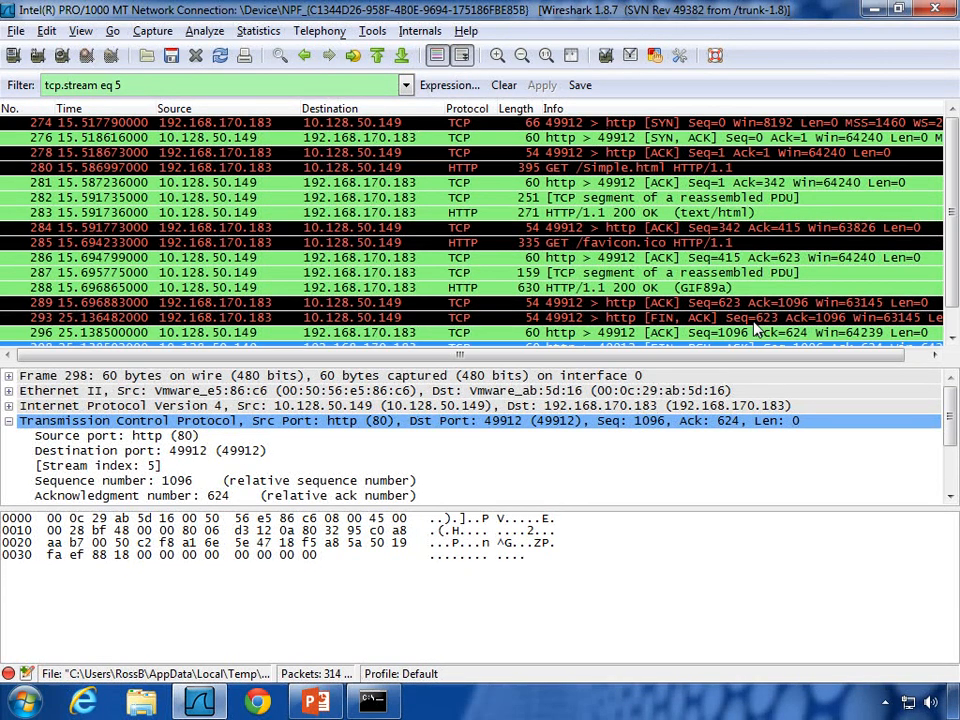
pyautogui.click(610, 108)
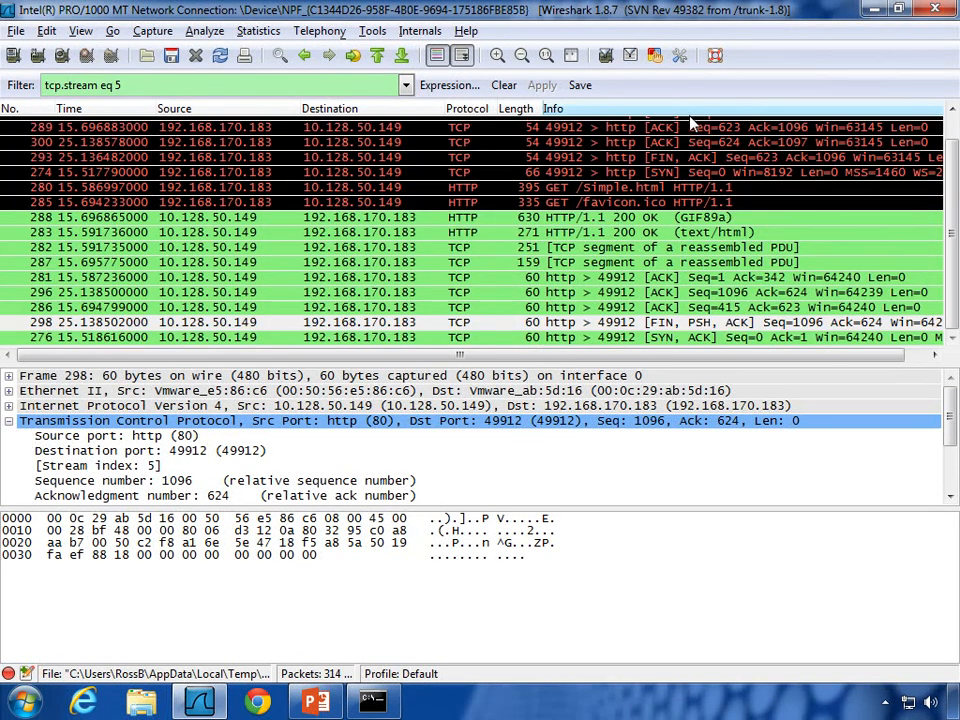
pyautogui.click(22, 108)
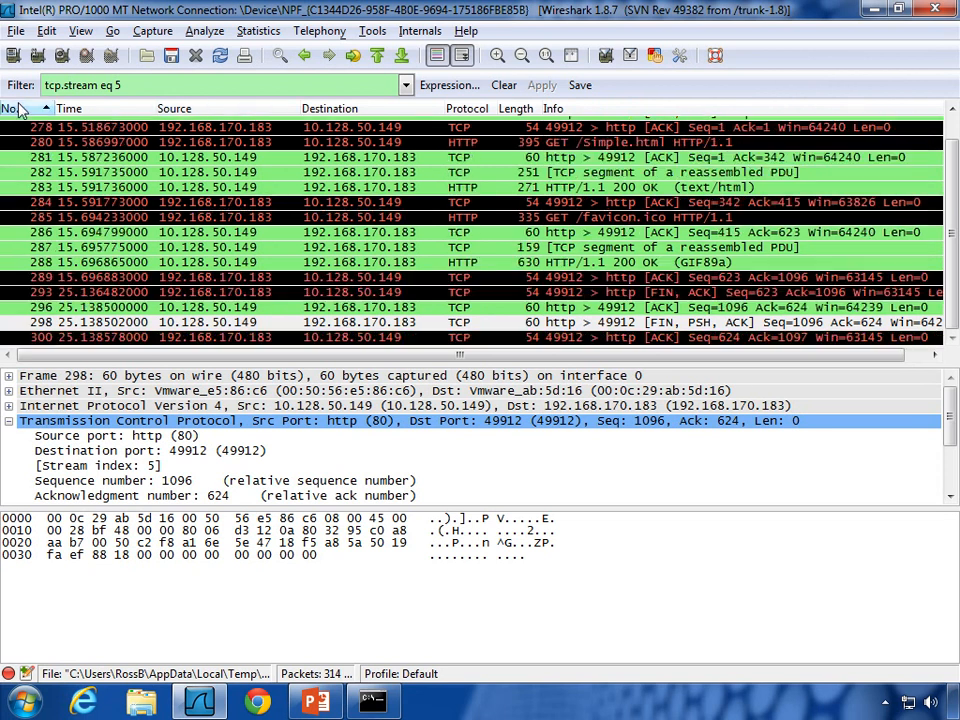
pyautogui.scroll(2, 640, 200)
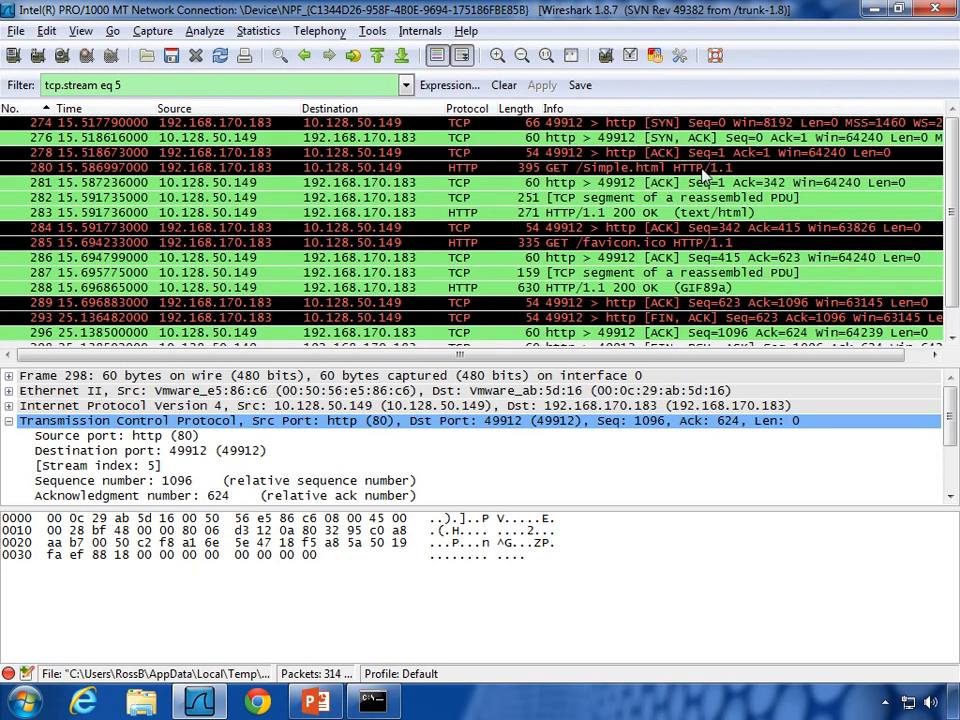
pyautogui.click(709, 170)
# Step: Step through stream 5 to final ACK 300, then recall the ip.addr==10.128.50.149&&!dns filter
pyautogui.press('Down')
pyautogui.press('Down')
pyautogui.press('Down')
pyautogui.press('Down')
pyautogui.press('Down')
pyautogui.press('Down')
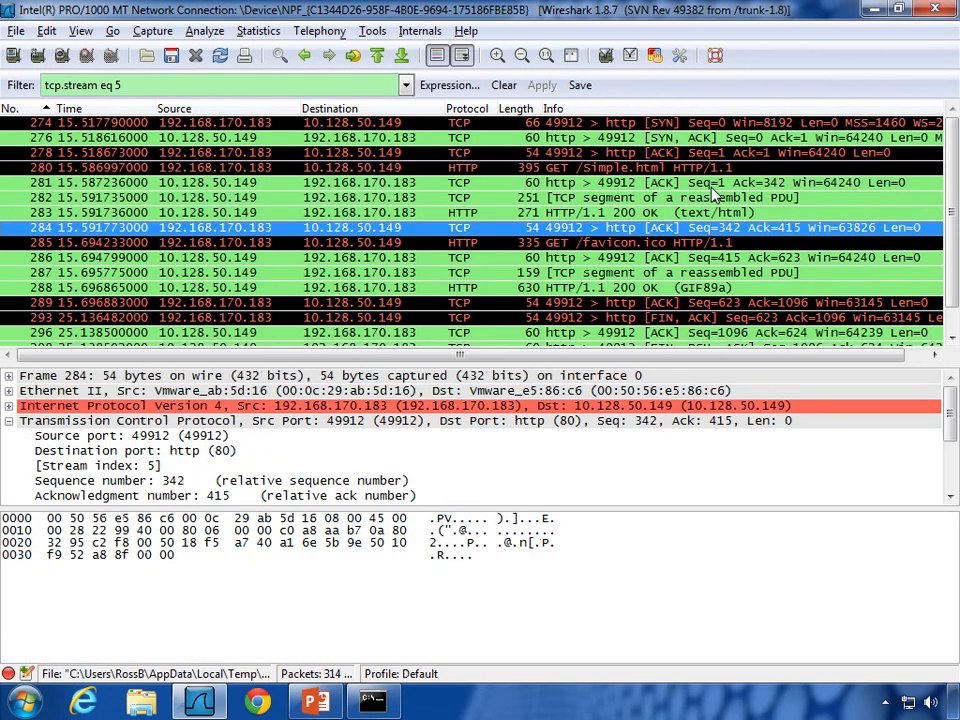
pyautogui.press('Down')
pyautogui.press('Down')
pyautogui.press('Down')
pyautogui.press('Down')
pyautogui.press('Down')
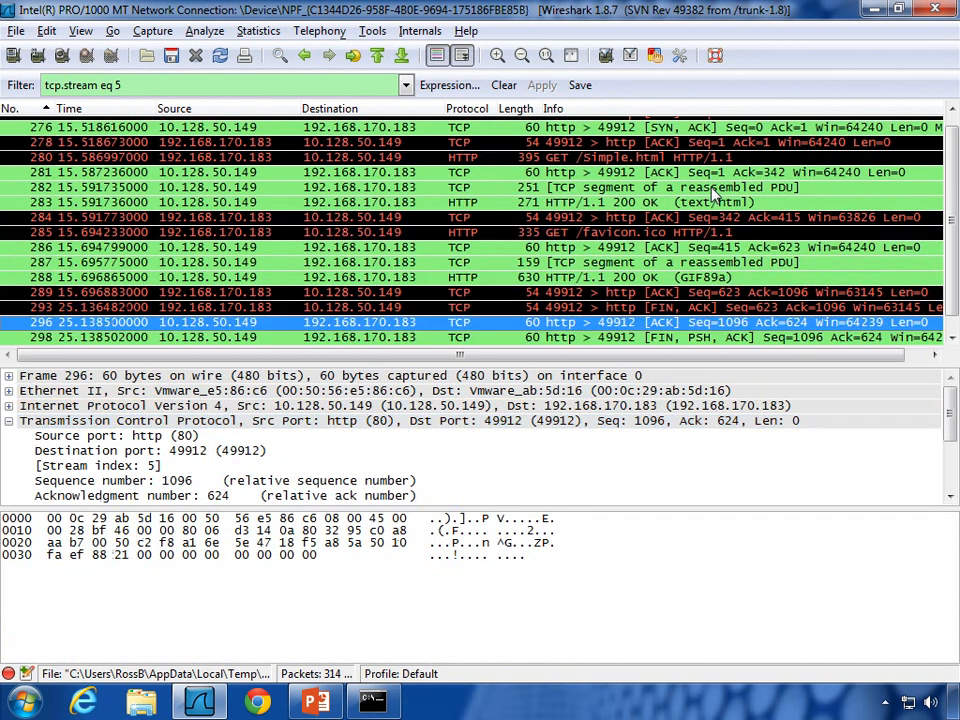
pyautogui.press('Up')
pyautogui.press('Up')
pyautogui.press('Down')
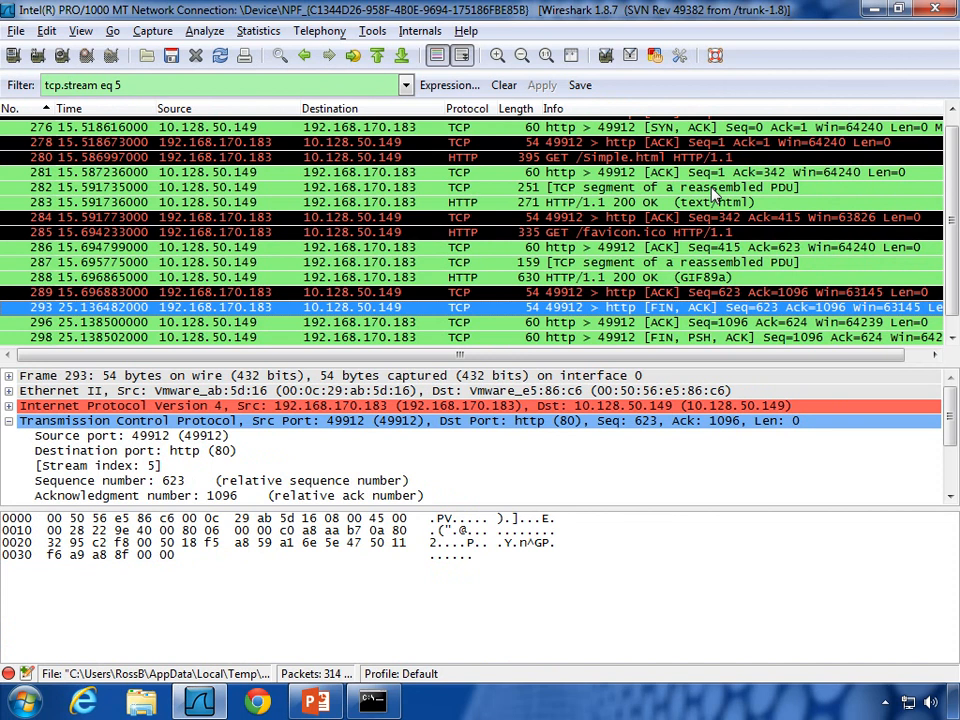
pyautogui.press('Down')
pyautogui.press('Down')
pyautogui.press('Down')
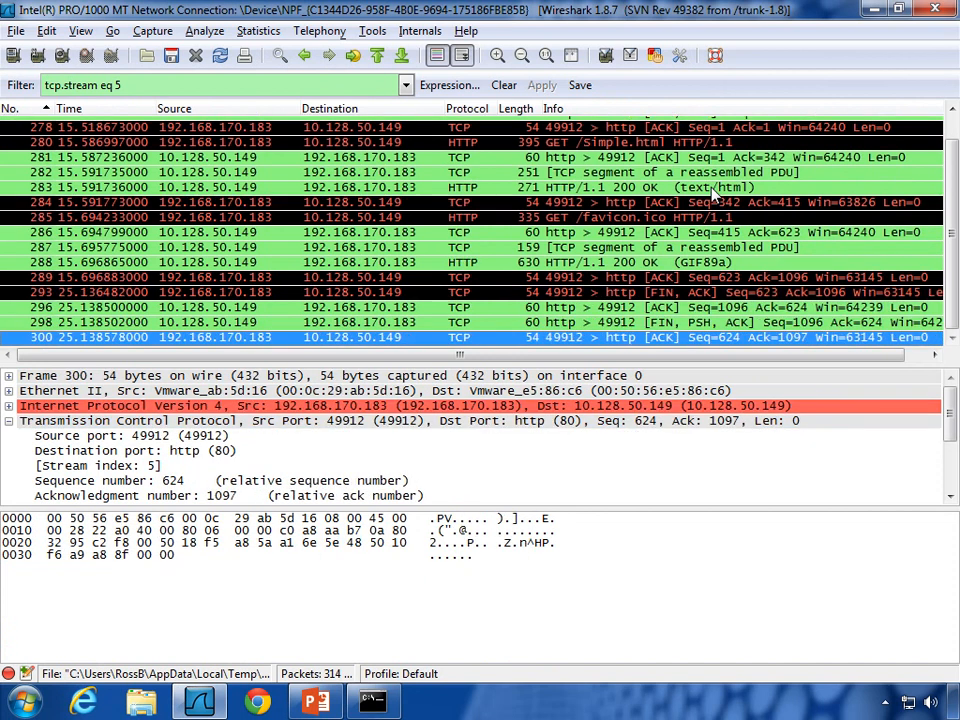
pyautogui.click(410, 88)
pyautogui.click(257, 129)
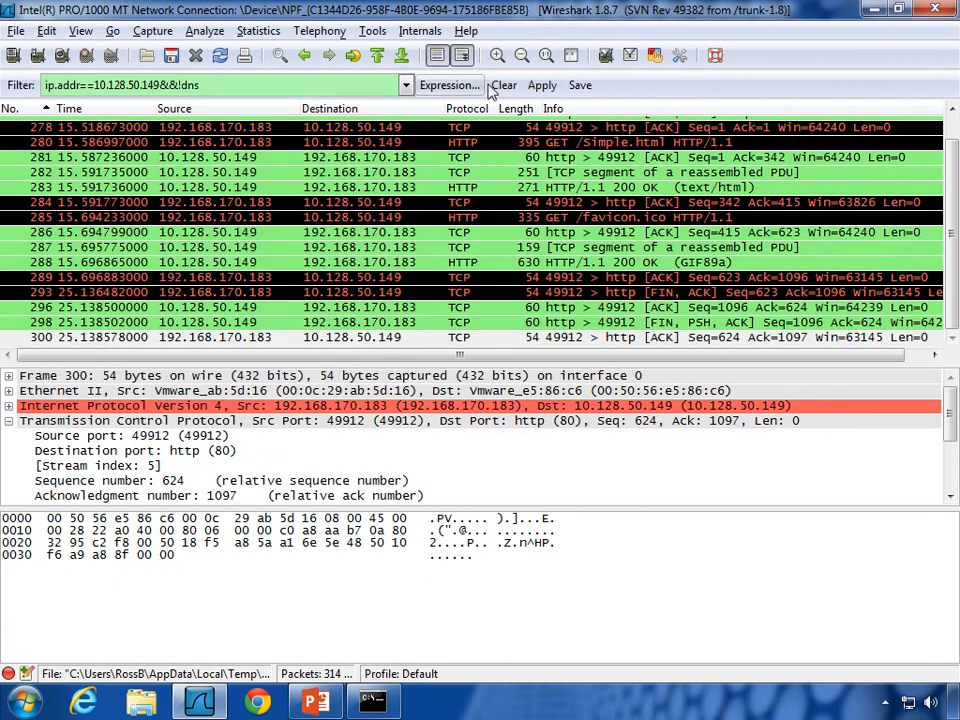
# Step: Apply the ip.addr==10.128.50.149&&!dns filter and select SYN packet 275 from port 49913
pyautogui.click(542, 86)
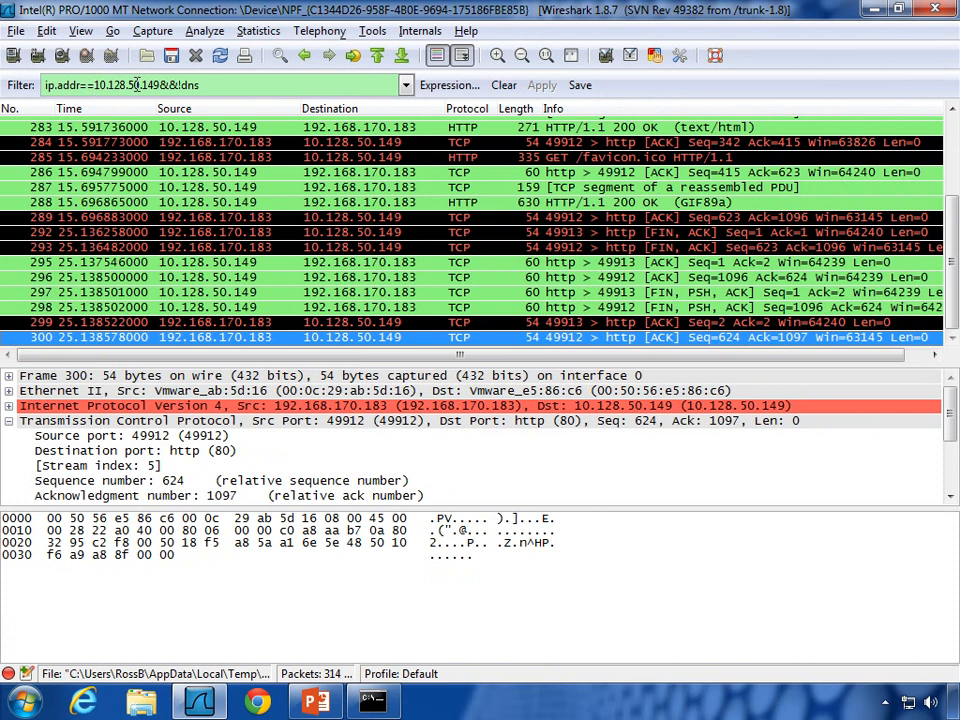
pyautogui.scroll(3, 527, 187)
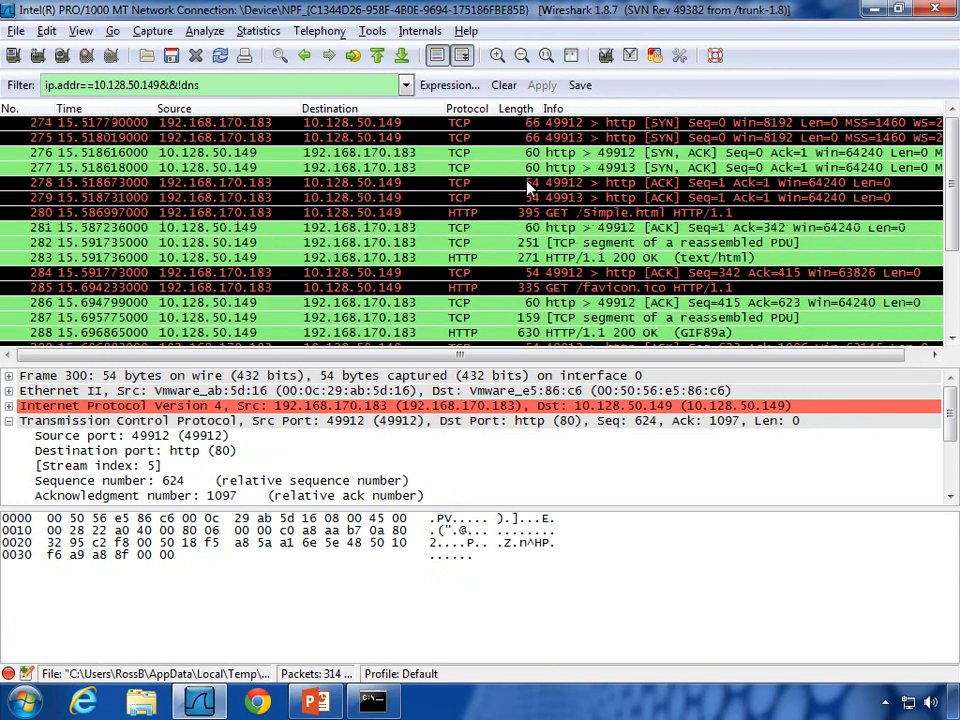
pyautogui.click(574, 138)
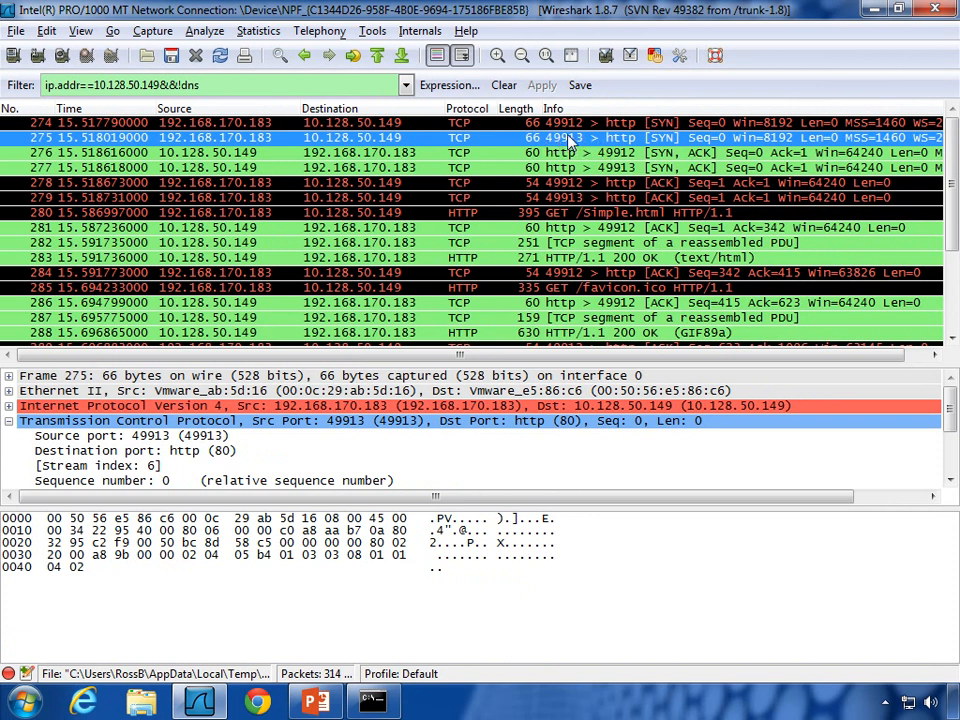
# Step: Follow TCP stream 6 from packet 275, dismiss its empty conversation, and step through its packets
pyautogui.rightClick(568, 137)
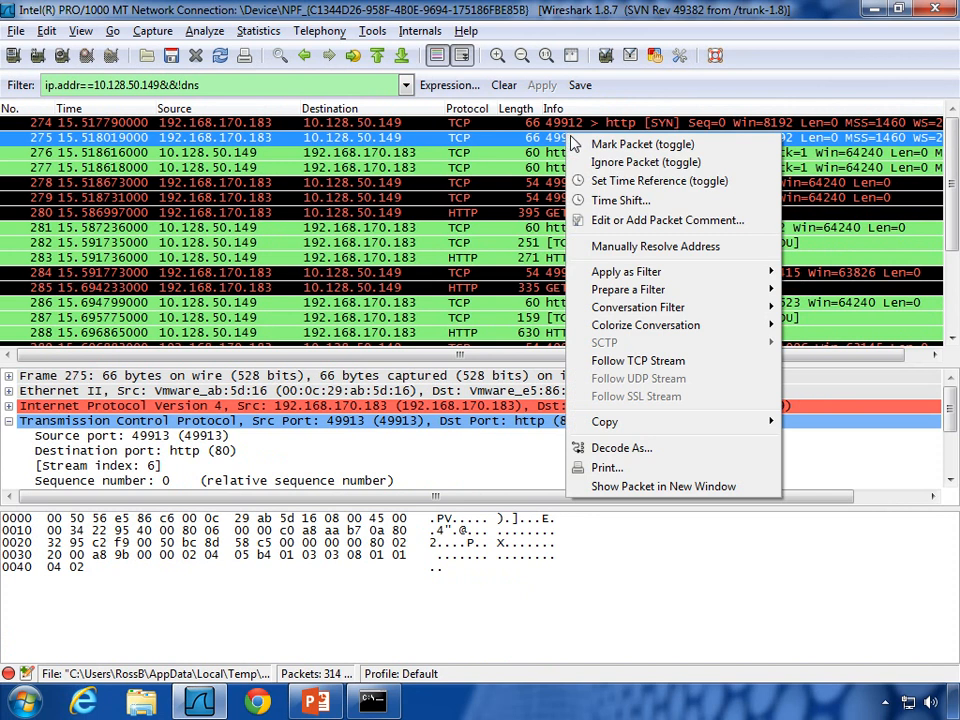
pyautogui.click(658, 362)
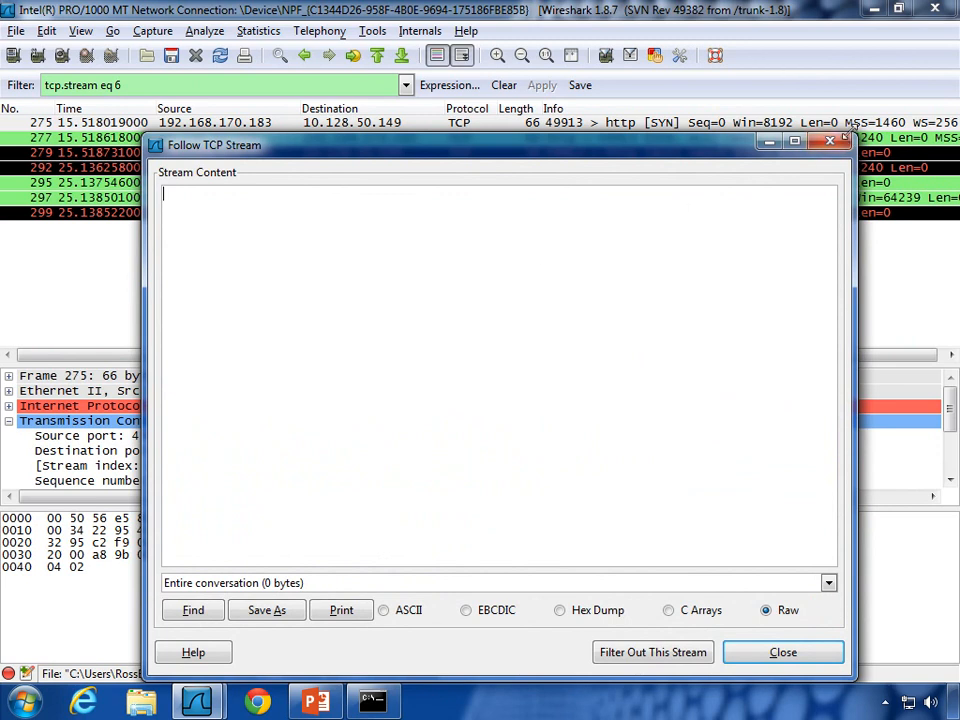
pyautogui.press('Escape')
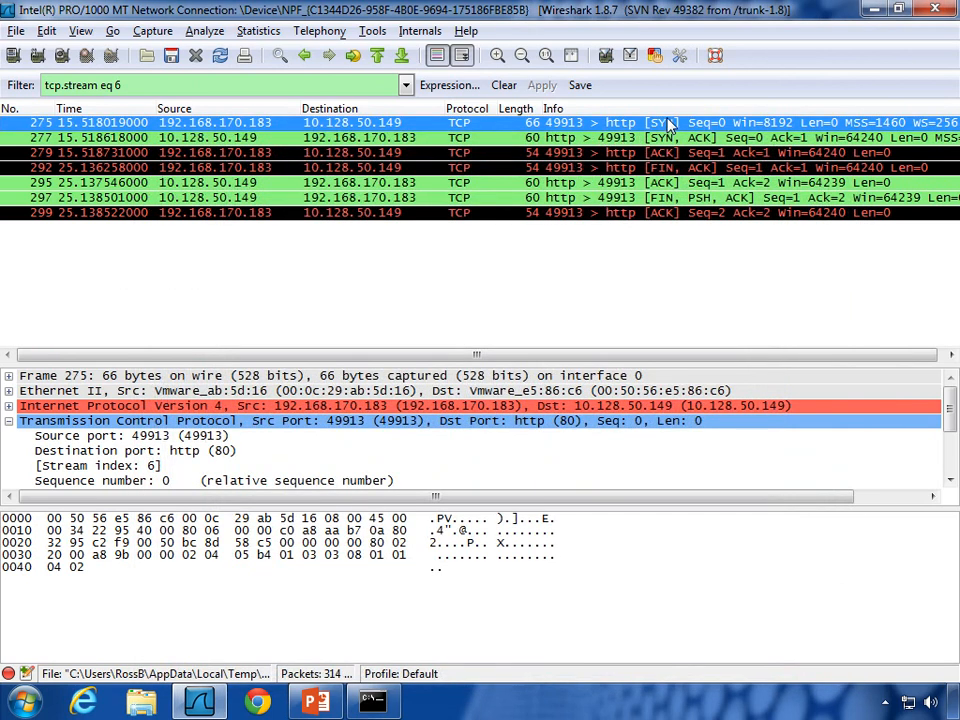
pyautogui.press('Down')
pyautogui.press('Down')
pyautogui.press('Down')
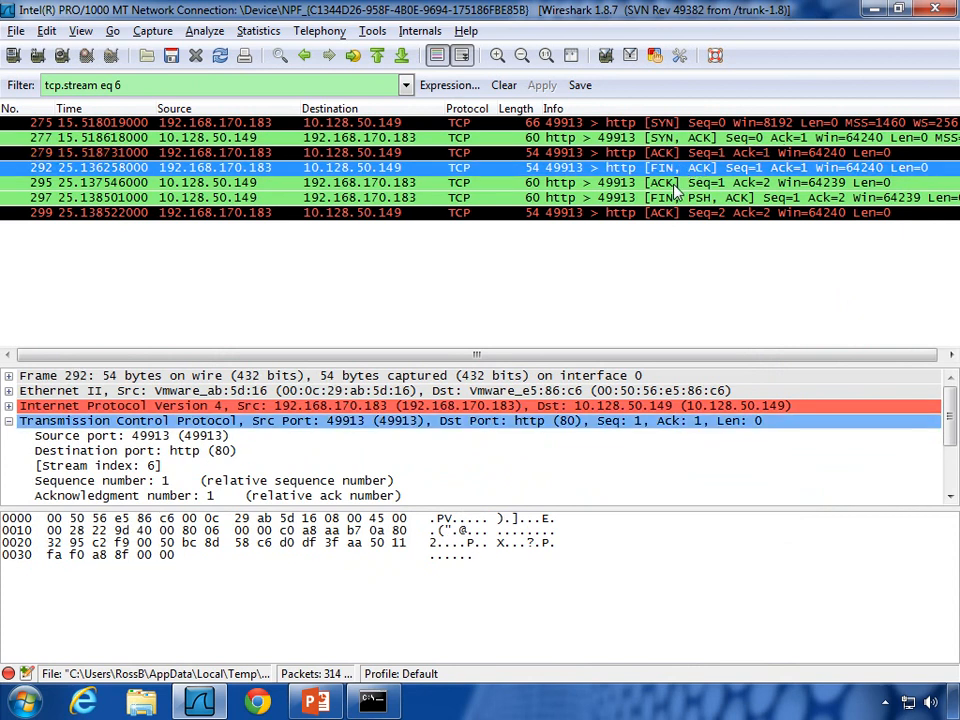
pyautogui.press('Down')
pyautogui.press('Down')
pyautogui.press('Down')
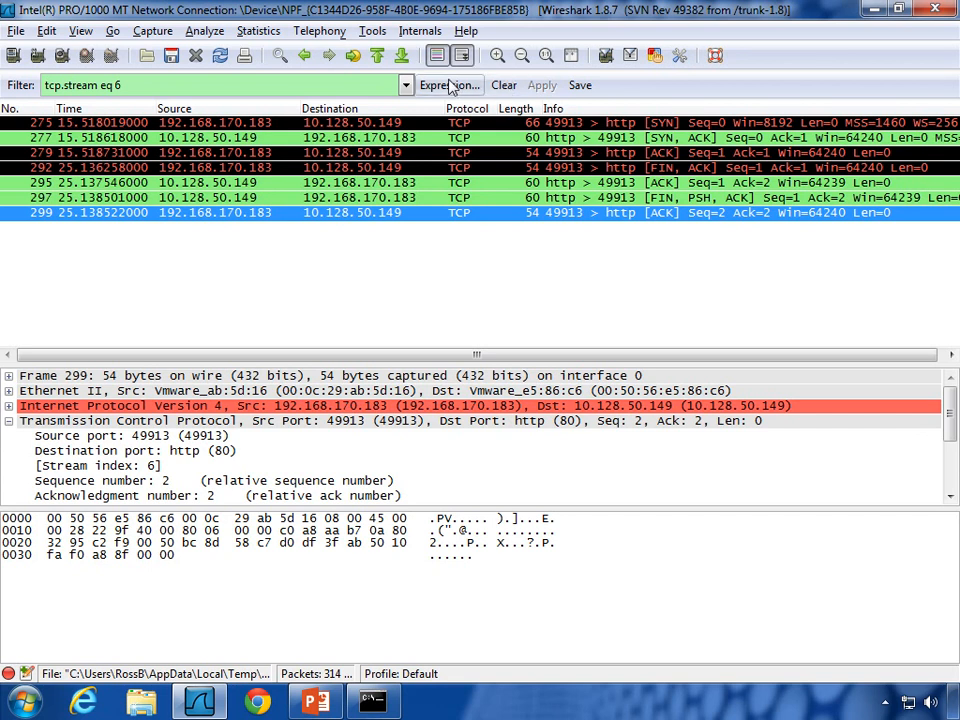
# Step: Reapply the ip.addr==10.128.50.149&&!dns filter from the filter history
pyautogui.click(404, 86)
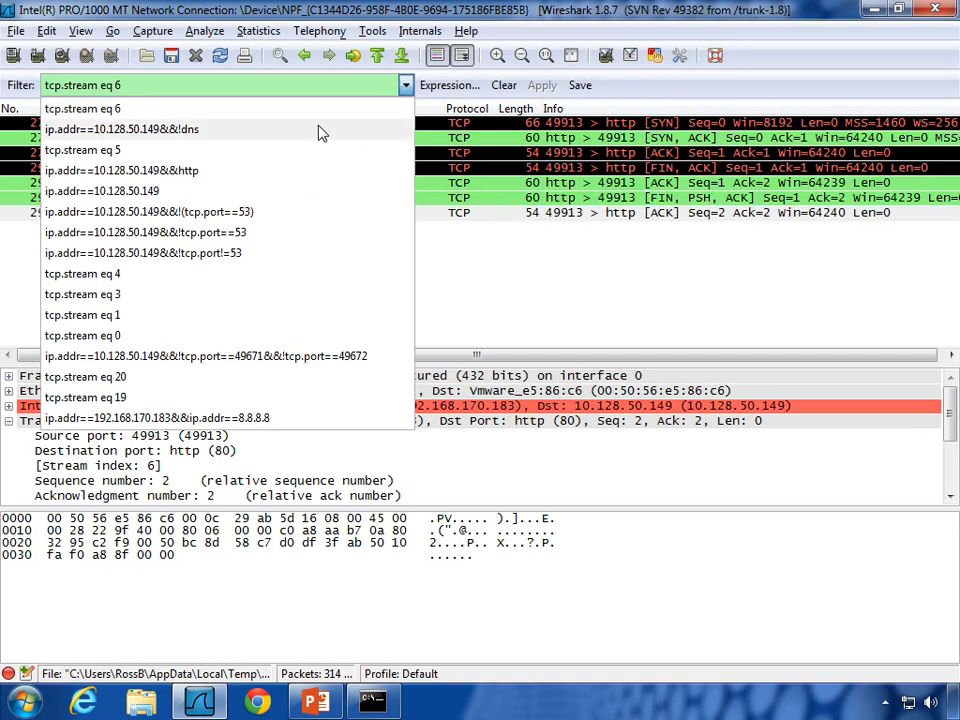
pyautogui.click(210, 137)
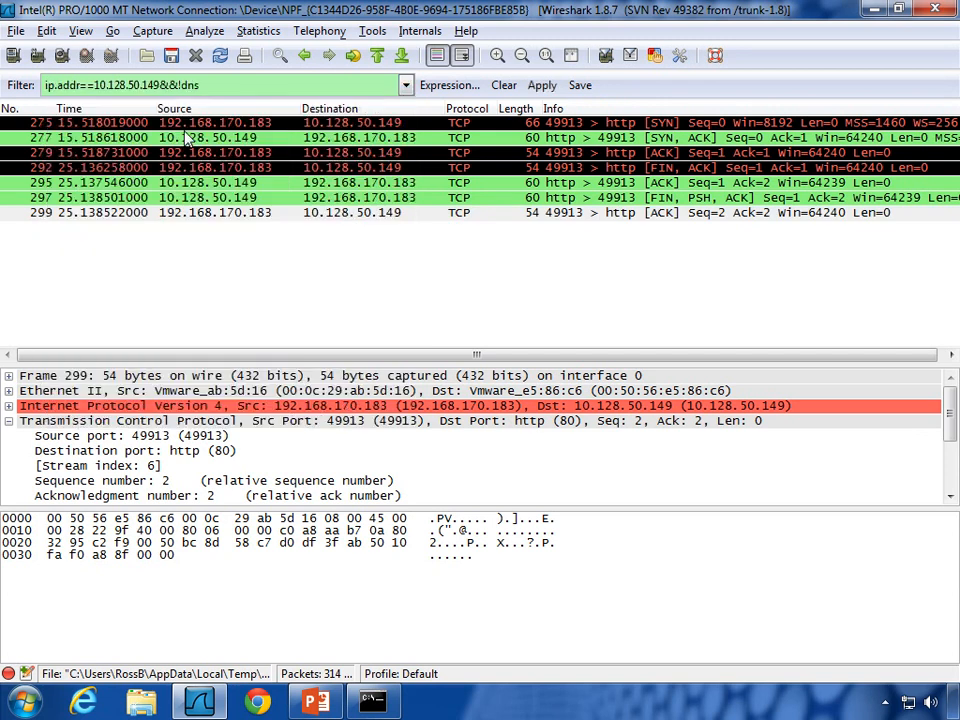
pyautogui.click(542, 86)
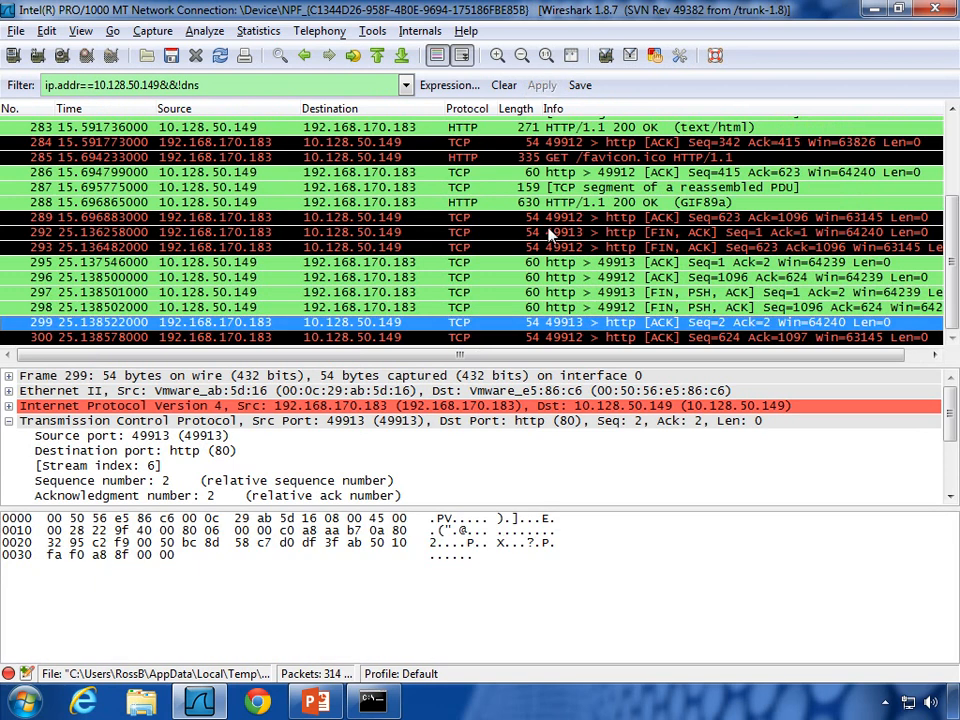
# Step: Follow TCP stream 5 from SYN packet 274 to show the GET /Simple.html exchange
pyautogui.scroll(3, 544, 260)
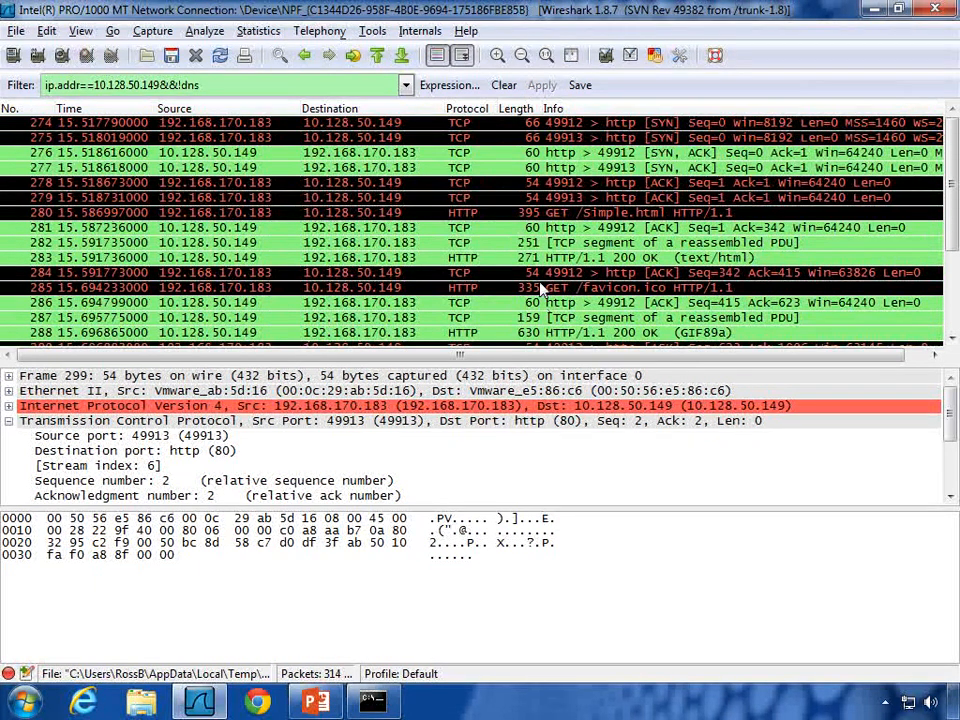
pyautogui.click(558, 122)
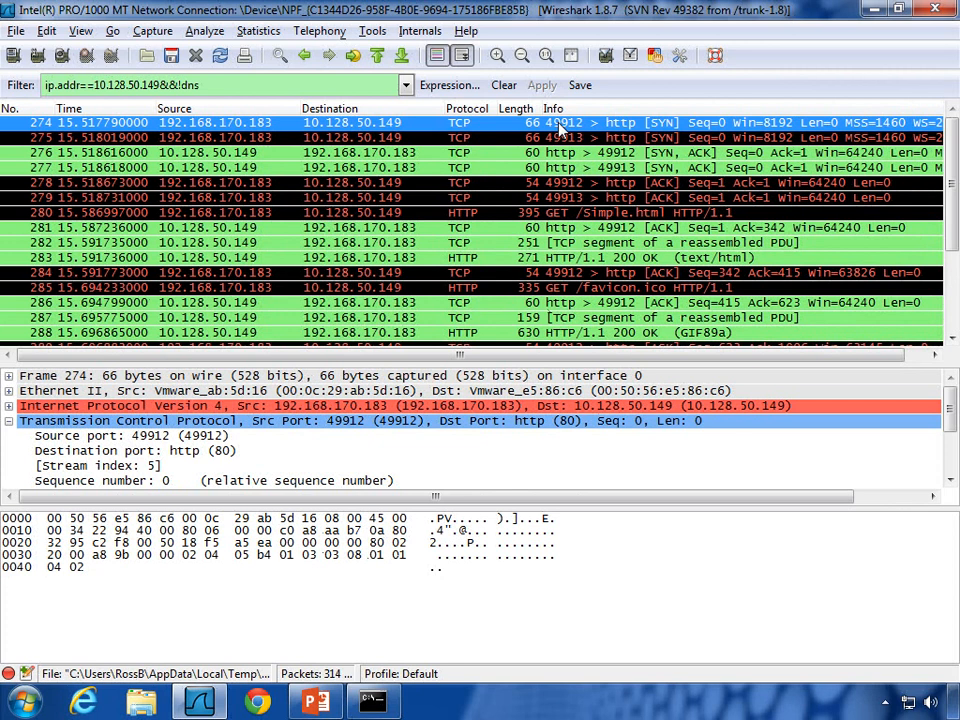
pyautogui.rightClick(558, 122)
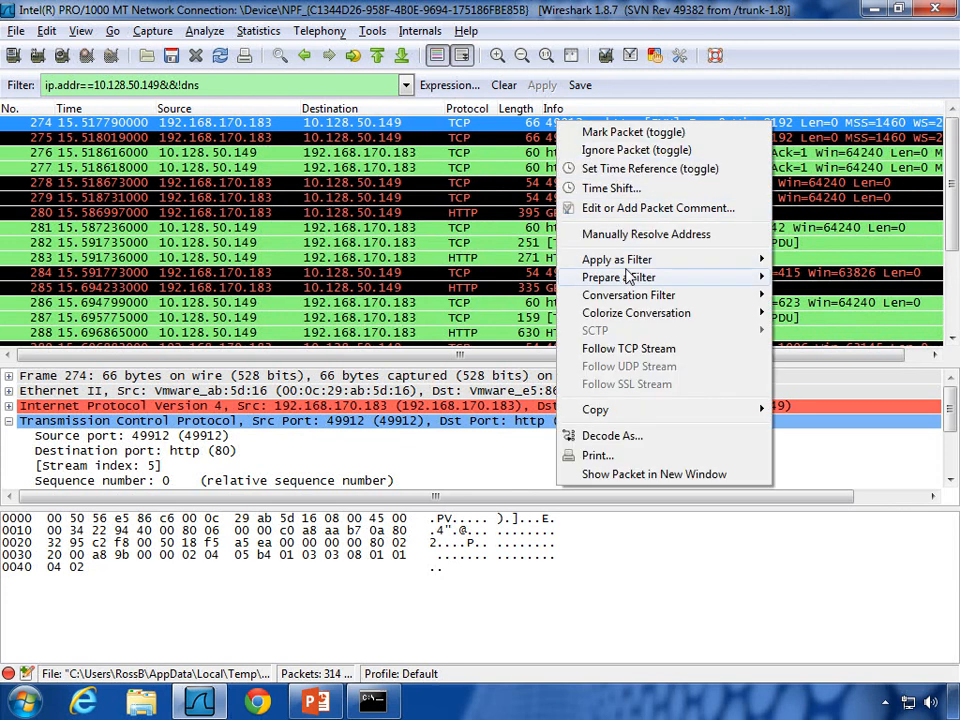
pyautogui.click(641, 348)
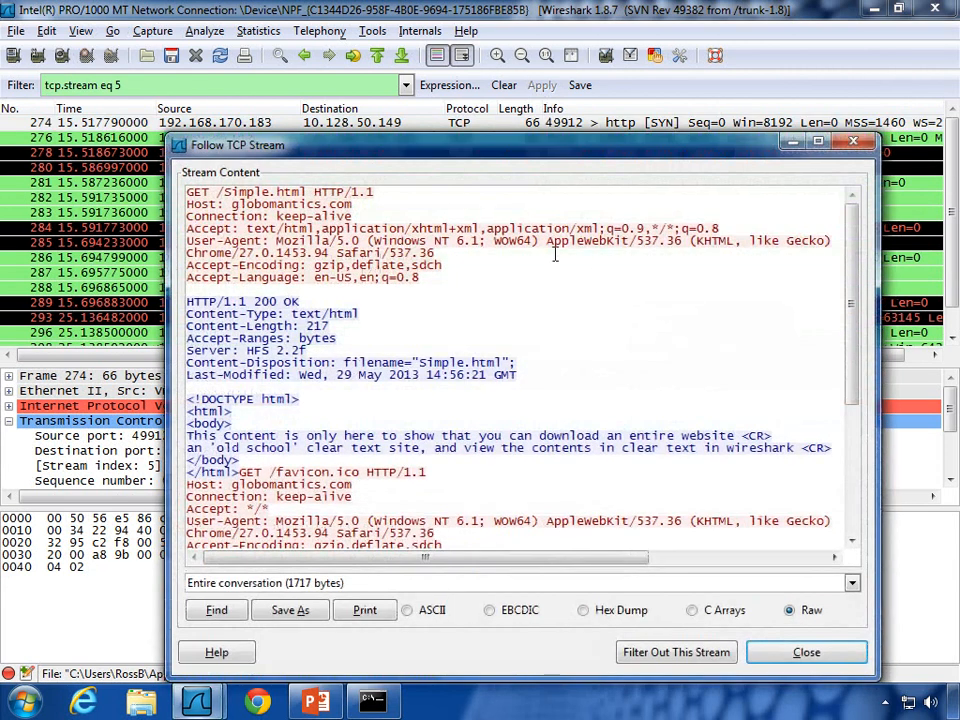
# Step: Start a fresh live capture without saving the old one, and bring Chrome forward
pyautogui.scroll(-4, 555, 254)
pyautogui.scroll(4, 413, 300)
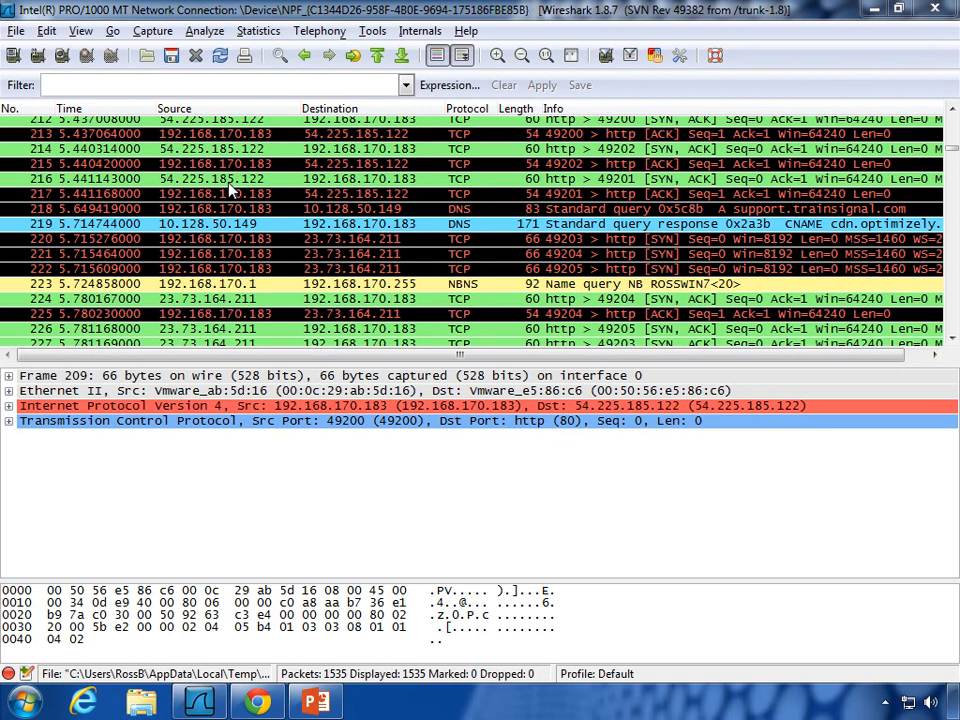
pyautogui.click(63, 57)
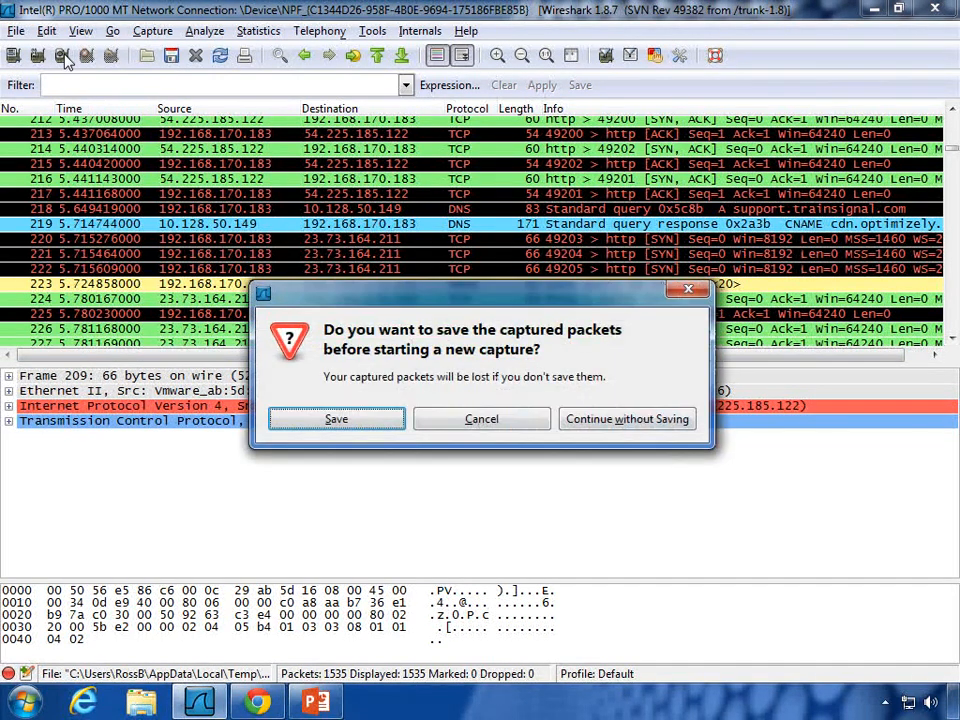
pyautogui.click(620, 418)
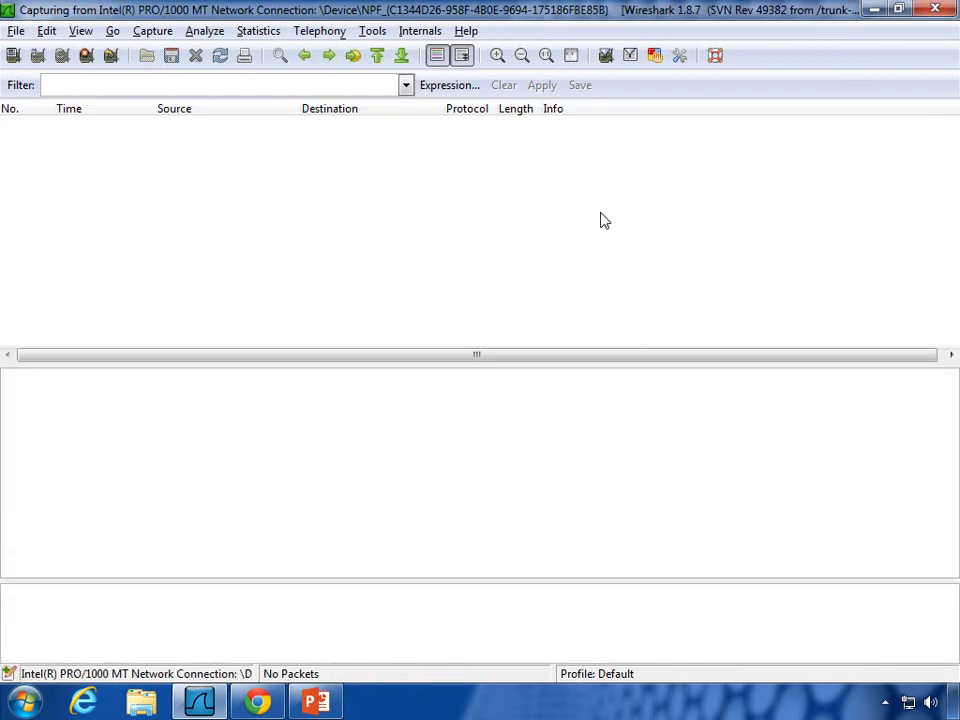
pyautogui.click(256, 703)
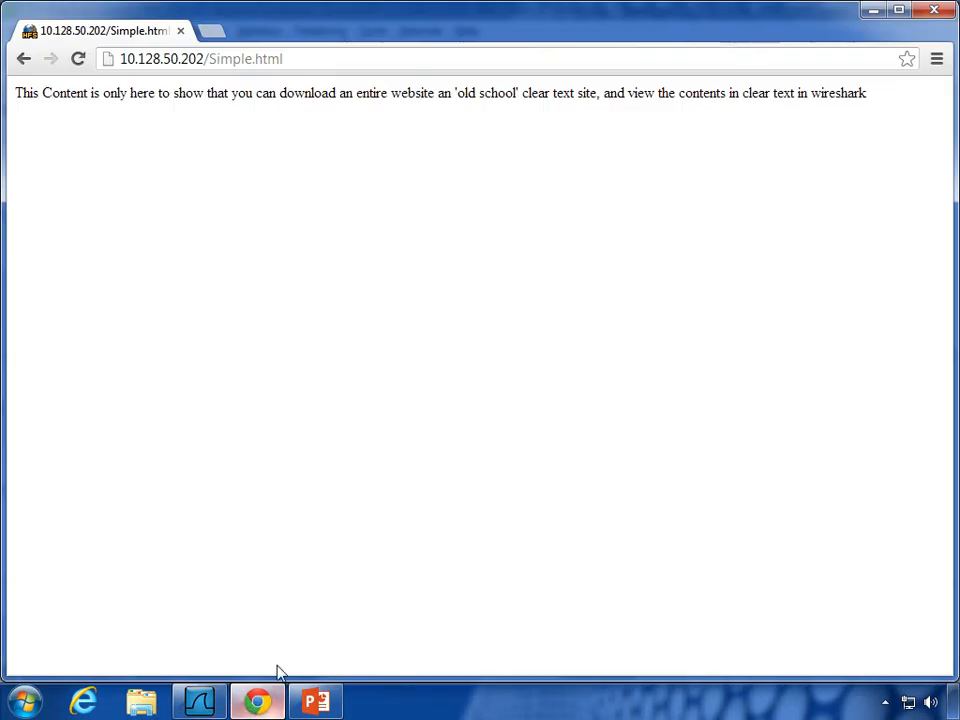
pyautogui.click(259, 62)
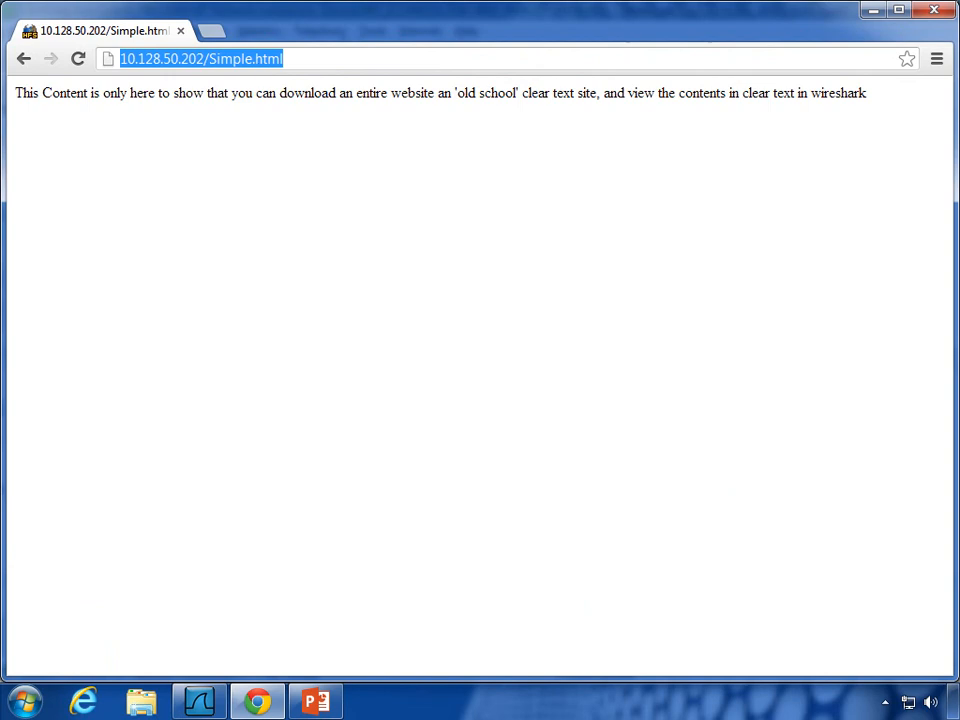
pyautogui.write('www.trainsignal.com')
pyautogui.press('Return')
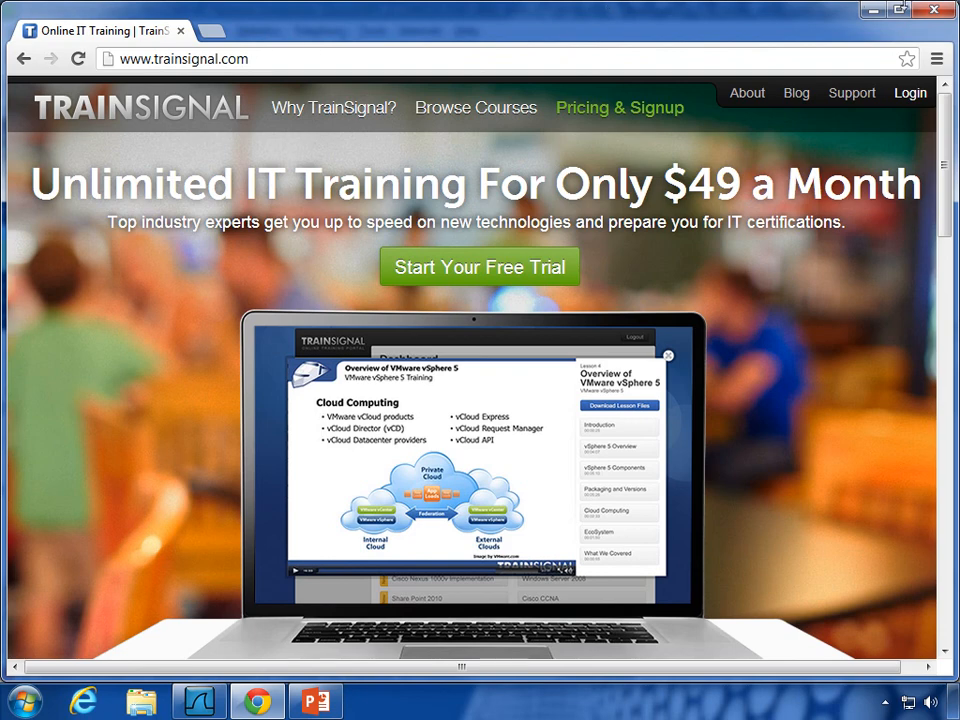
pyautogui.click(872, 9)
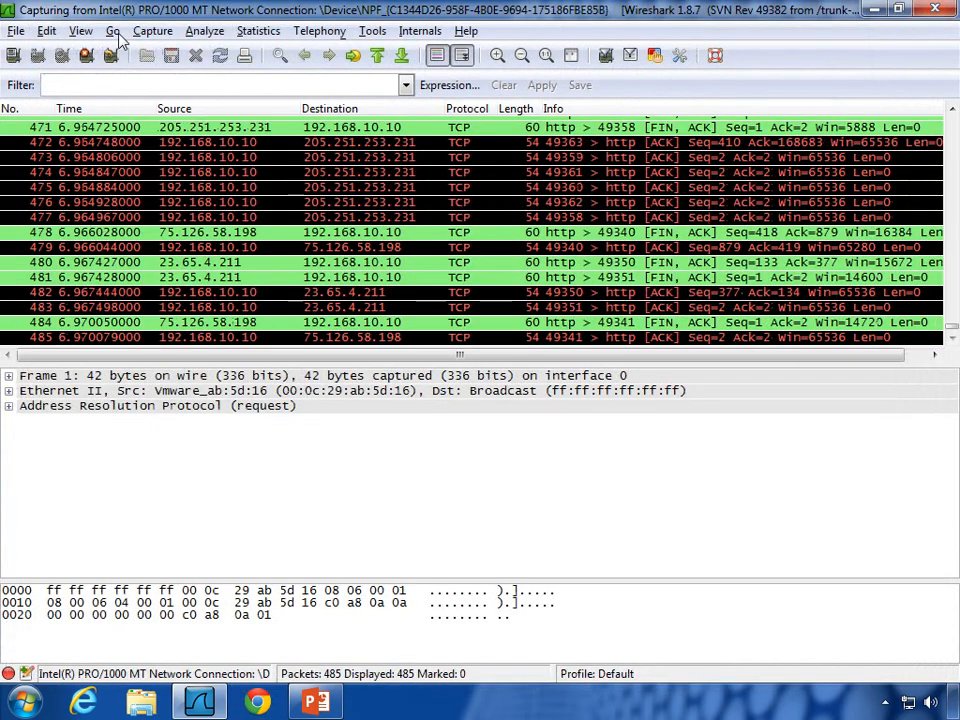
# Step: Stop the live capture at 485 packets, look through it, and place the cursor in the Filter box
pyautogui.click(86, 57)
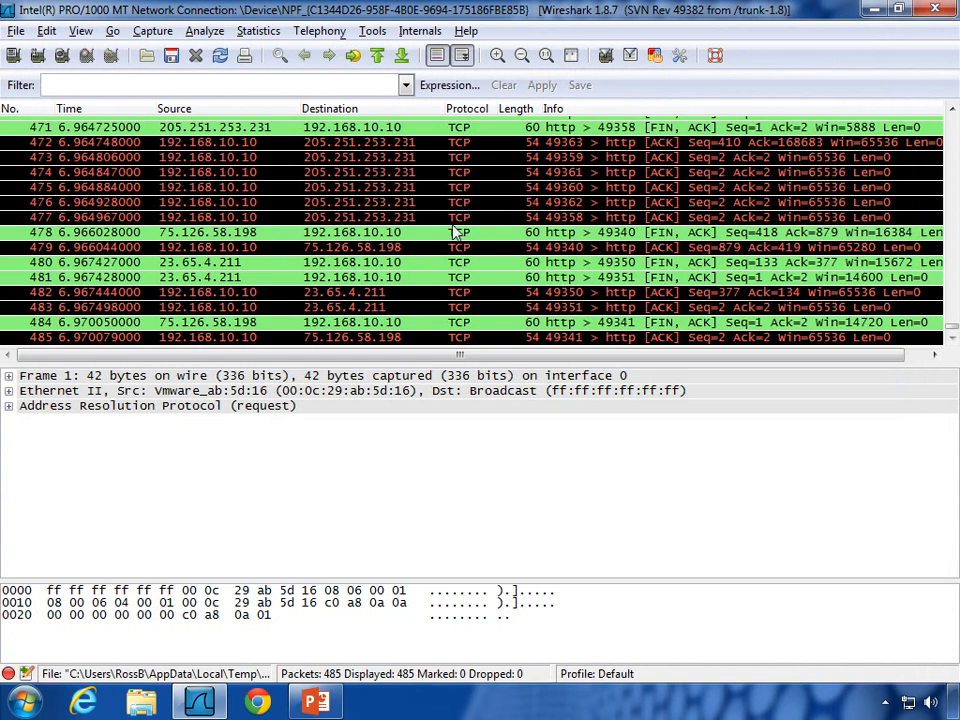
pyautogui.scroll(20, 453, 231)
pyautogui.scroll(20, 453, 231)
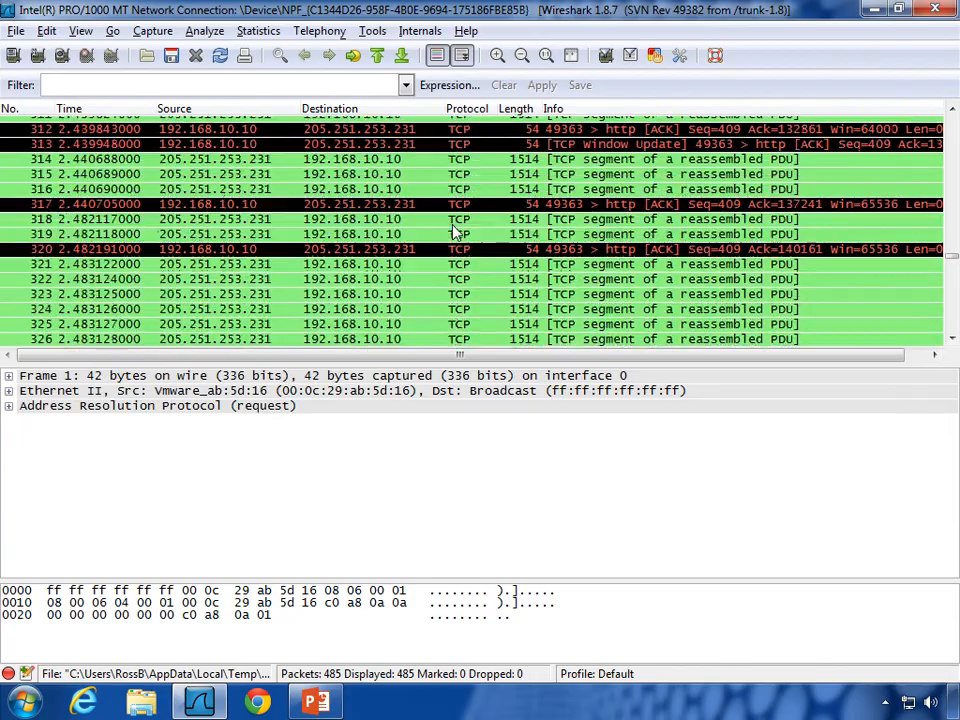
pyautogui.scroll(20, 453, 231)
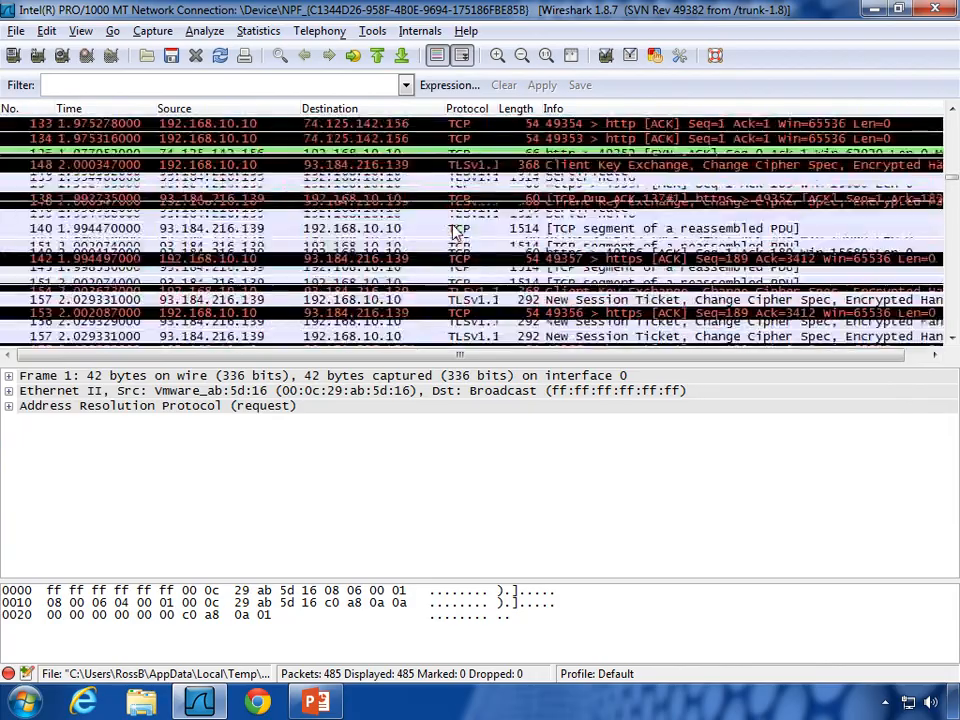
pyautogui.scroll(2, 453, 231)
pyautogui.scroll(-20, 453, 231)
pyautogui.scroll(-20, 453, 231)
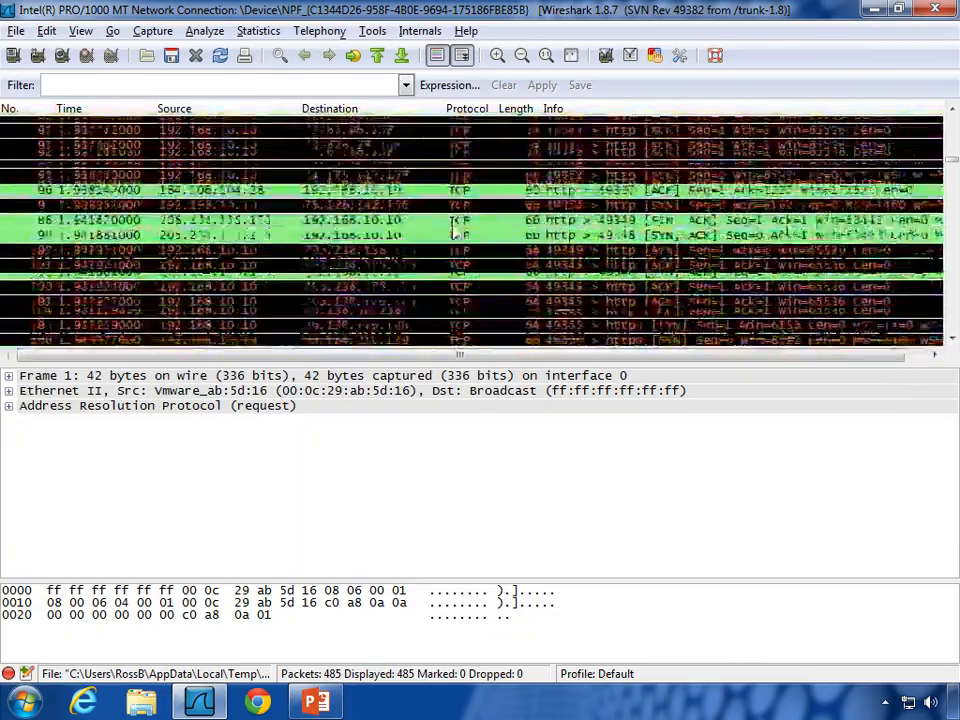
pyautogui.scroll(-15, 453, 231)
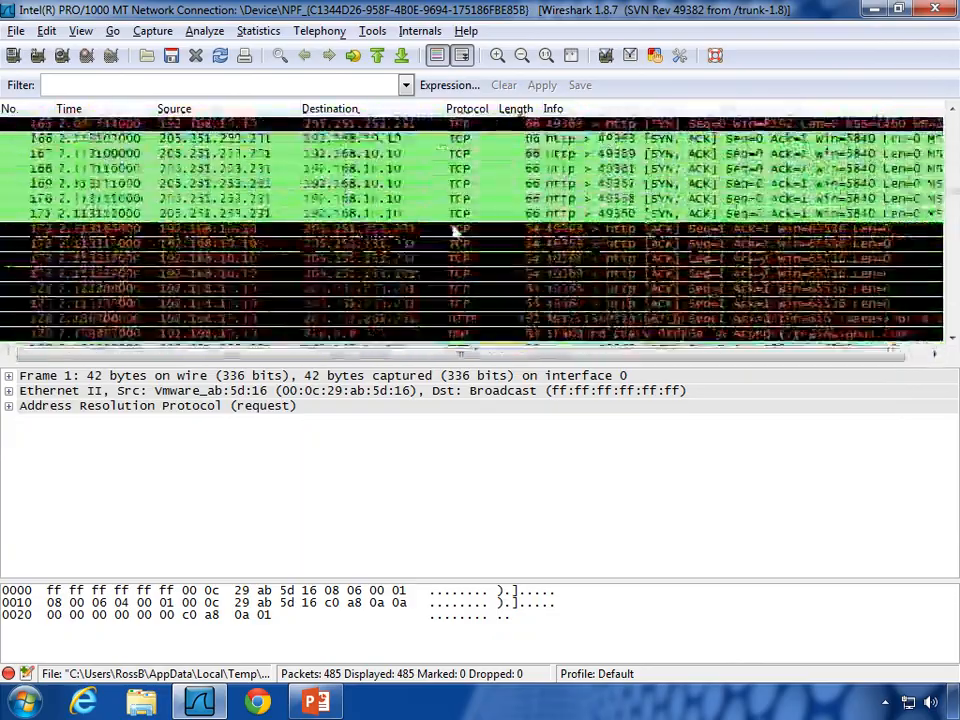
pyautogui.scroll(-20, 453, 233)
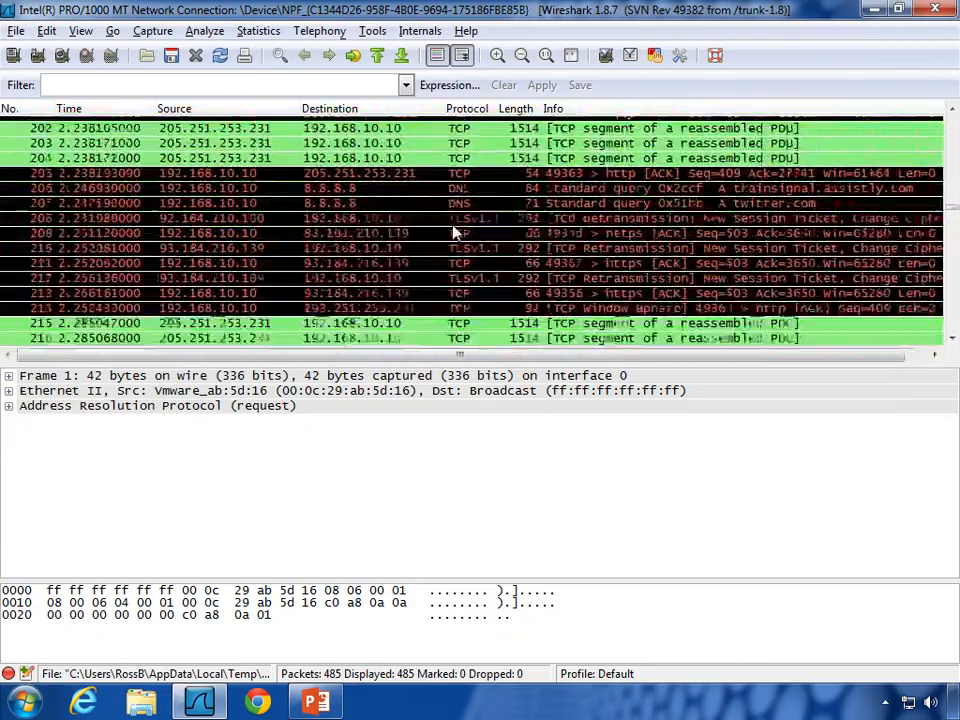
pyautogui.scroll(-20, 453, 232)
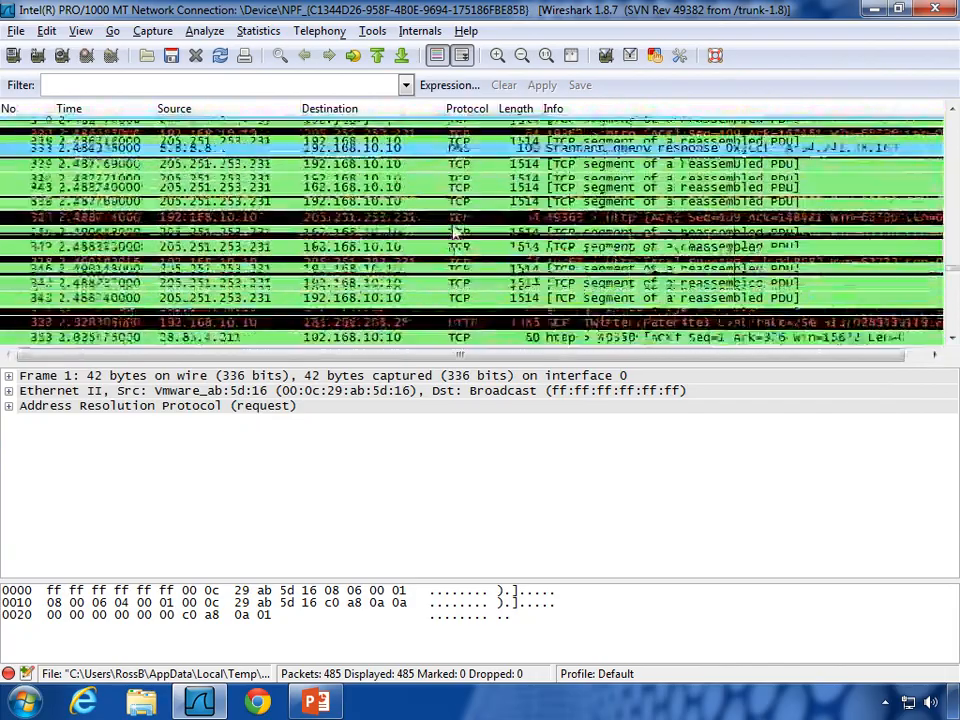
pyautogui.scroll(-4, 453, 231)
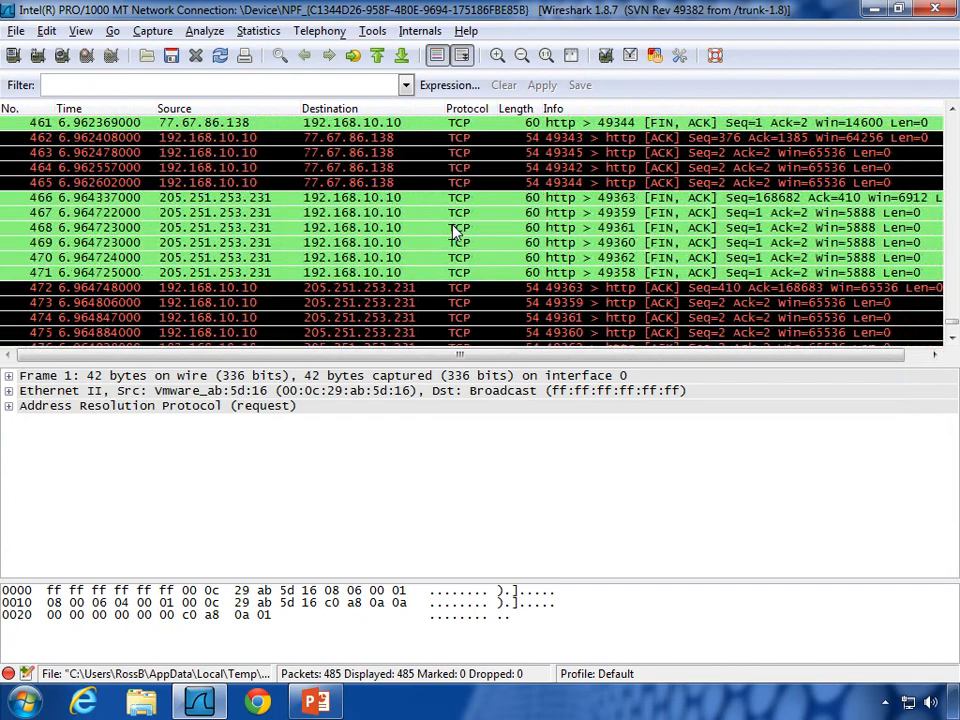
pyautogui.scroll(20, 453, 231)
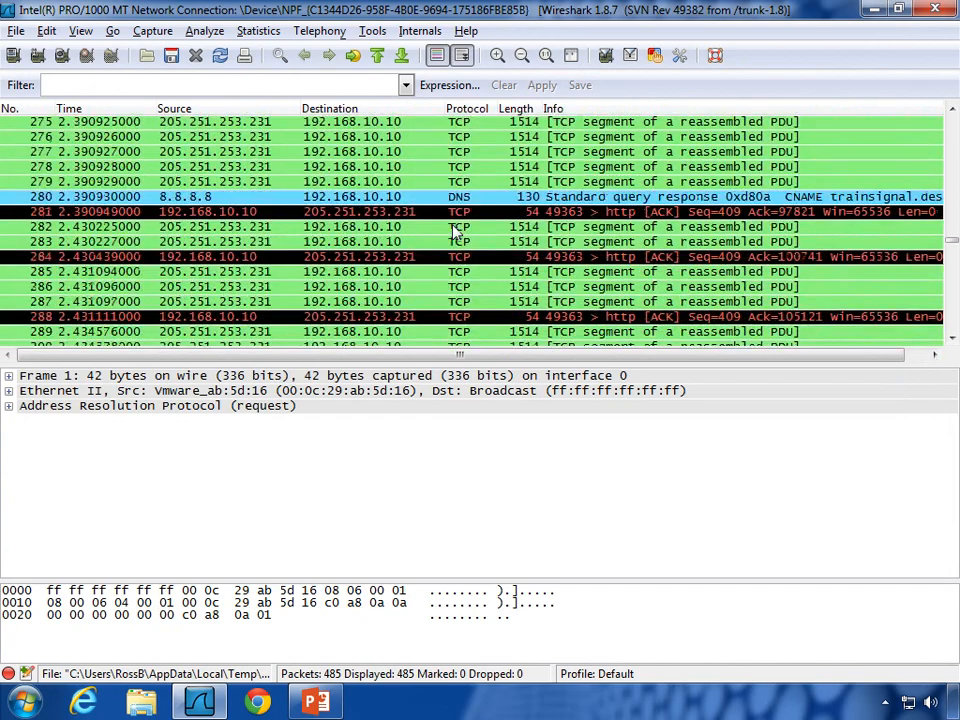
pyautogui.scroll(20, 453, 231)
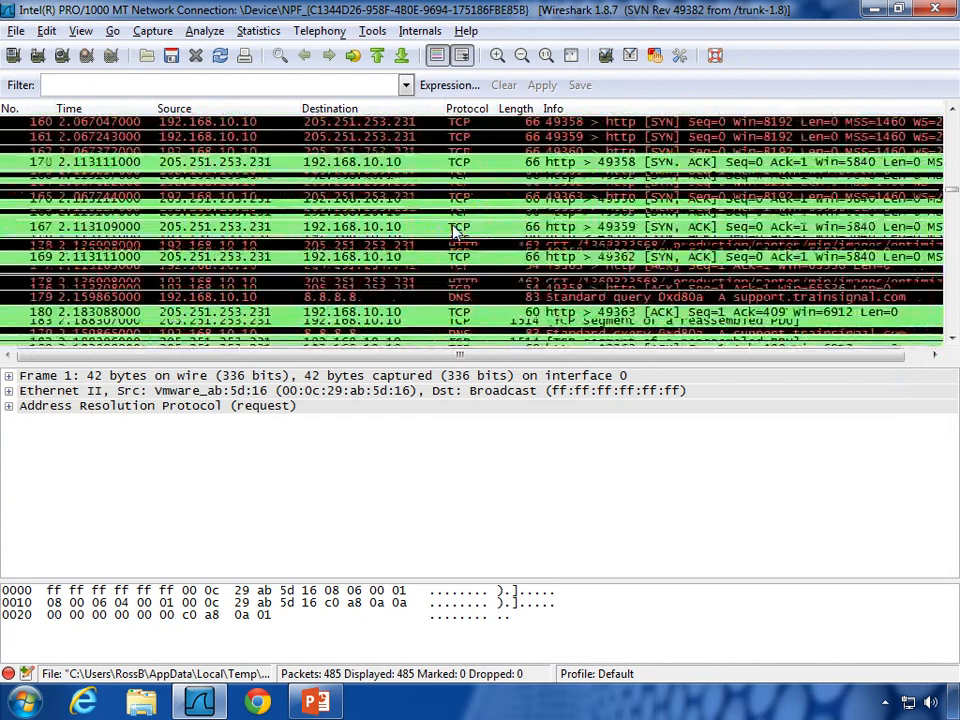
pyautogui.scroll(20, 453, 231)
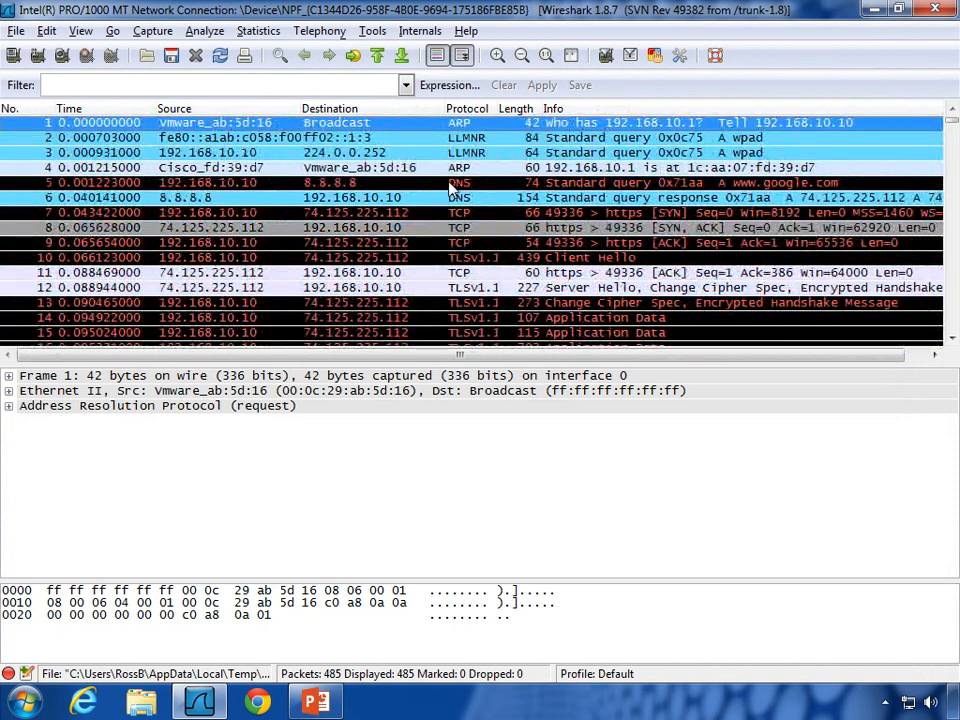
pyautogui.click(332, 84)
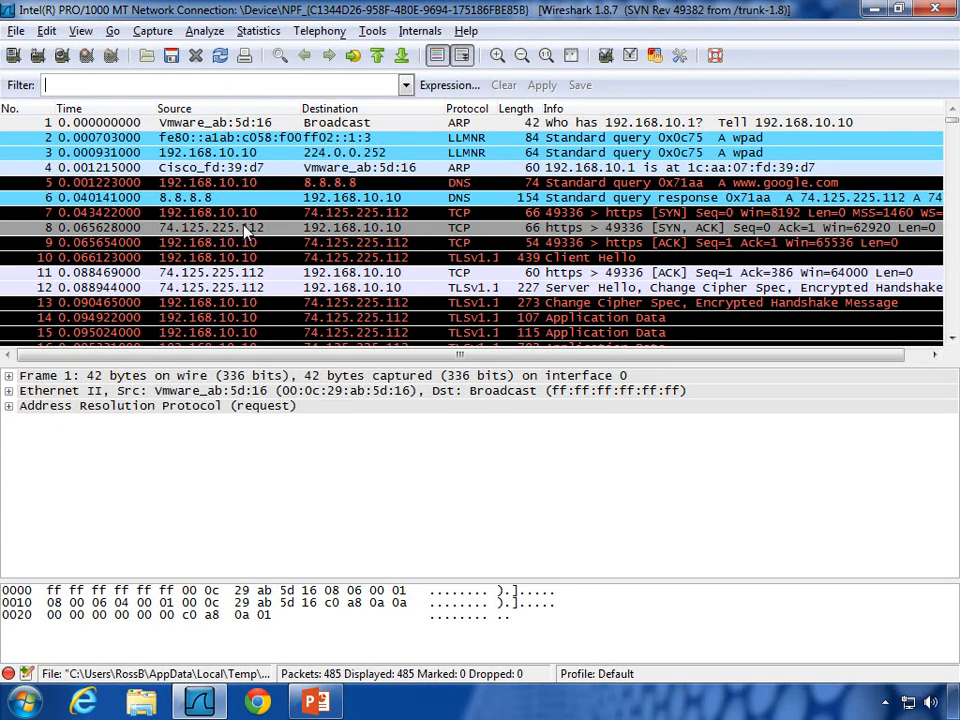
# Step: Launch a Command Prompt from the Start menu using cmd
pyautogui.press('super')
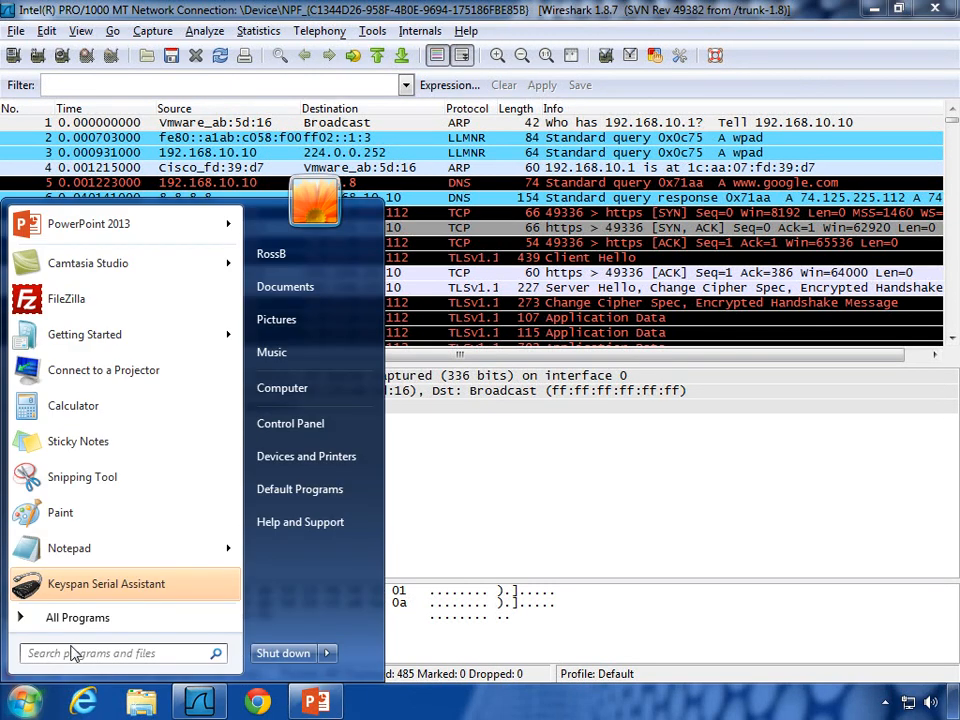
pyautogui.write('cmd')
pyautogui.press('Return')
# Step: Run nslookup on trainsignal.com and move the results window to the lower right
pyautogui.write('nslookup')
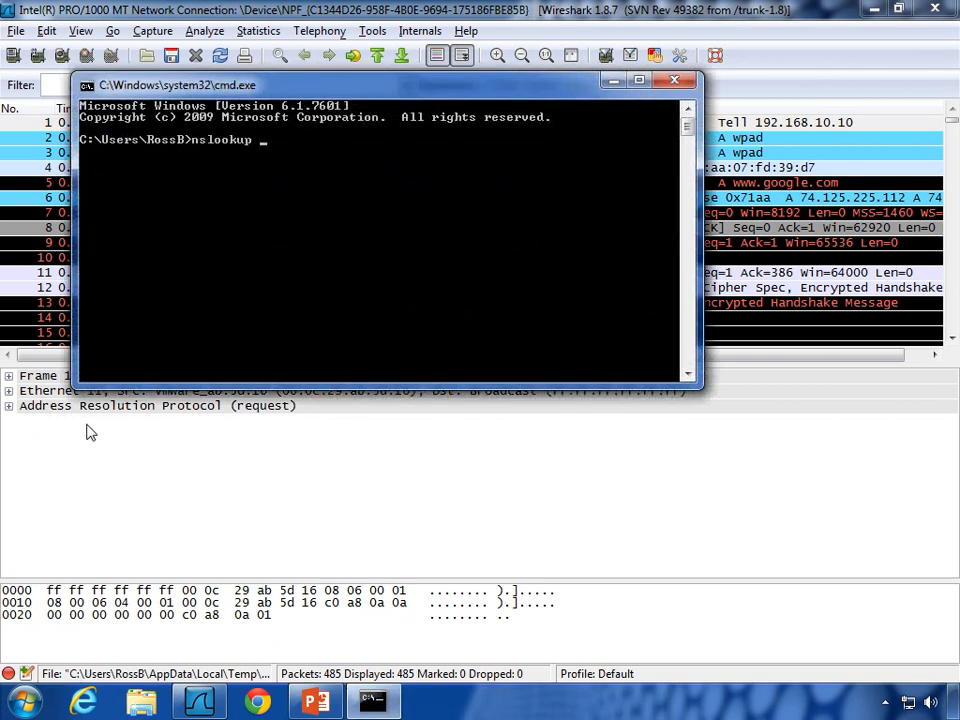
pyautogui.write(' traing')
pyautogui.write('ignal.com')
pyautogui.press('Return')
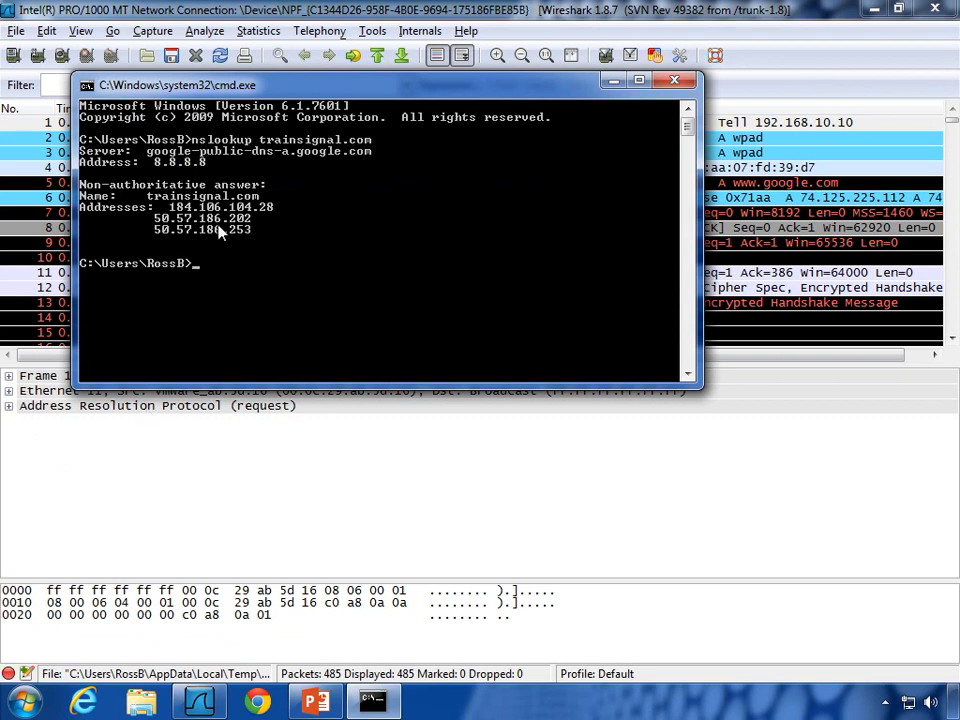
pyautogui.moveTo(250, 88); pyautogui.dragTo(836, 364)
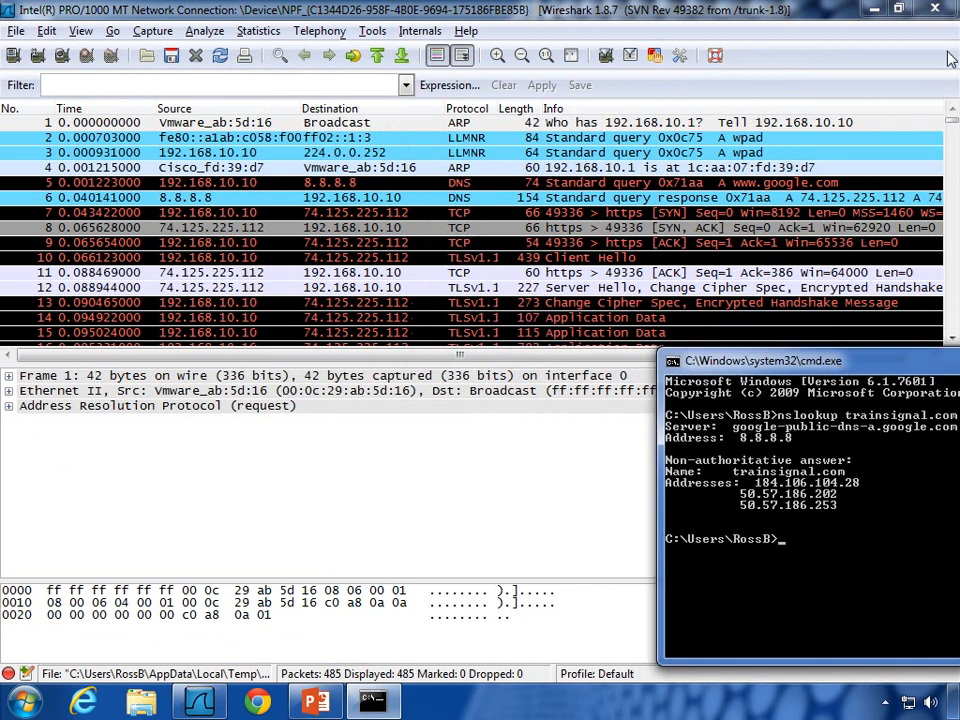
# Step: Narrow Wireshark beside the lookup and start the filter with ip.addr==184.106.104.28||
pyautogui.click(898, 8)
pyautogui.moveTo(955, 62); pyautogui.dragTo(716, 62)
pyautogui.click(161, 94)
pyautogui.write('ip.addr=84.106.1')
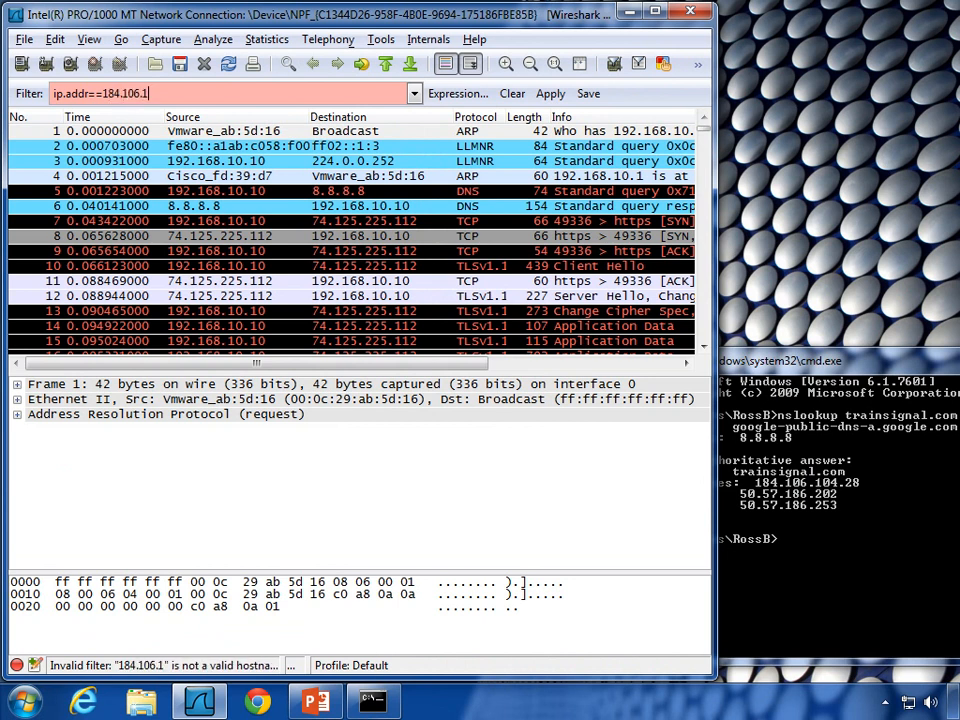
pyautogui.write('04.128')
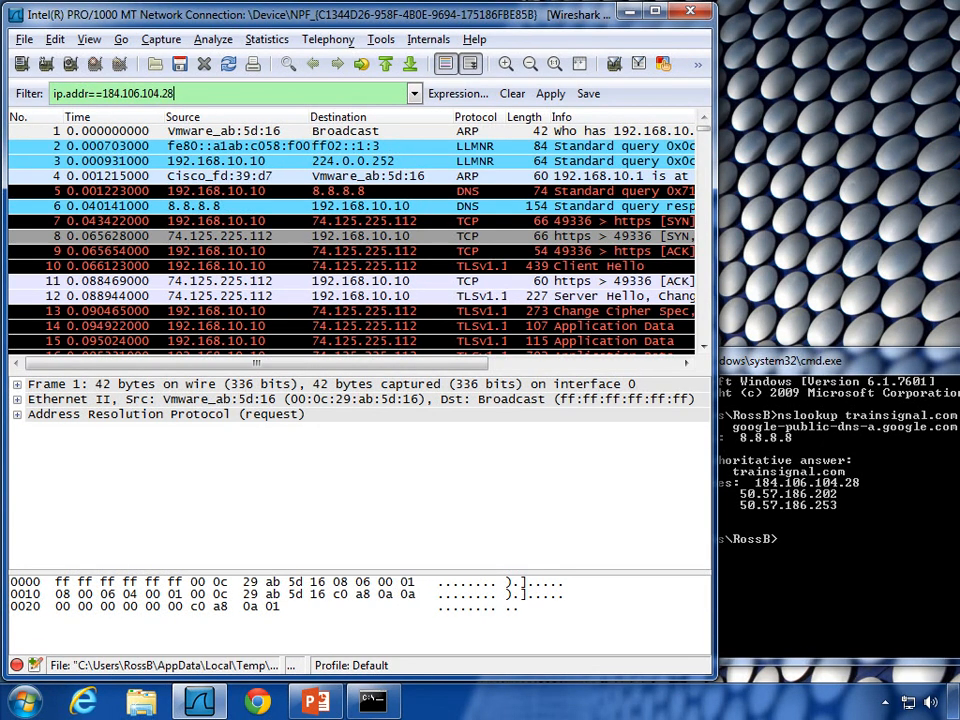
pyautogui.write('||')
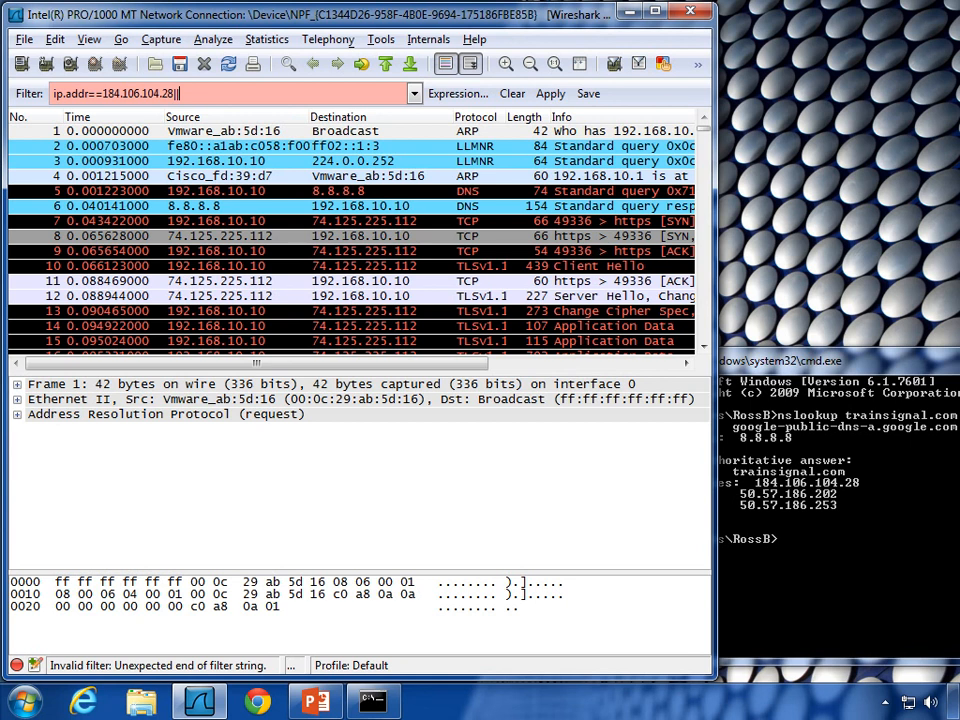
# Step: Complete the filter with ip.addr==50.57.186.202||ip.addr==50.57.186.253 and apply it
pyautogui.write('ip.addr==50.57.186.')
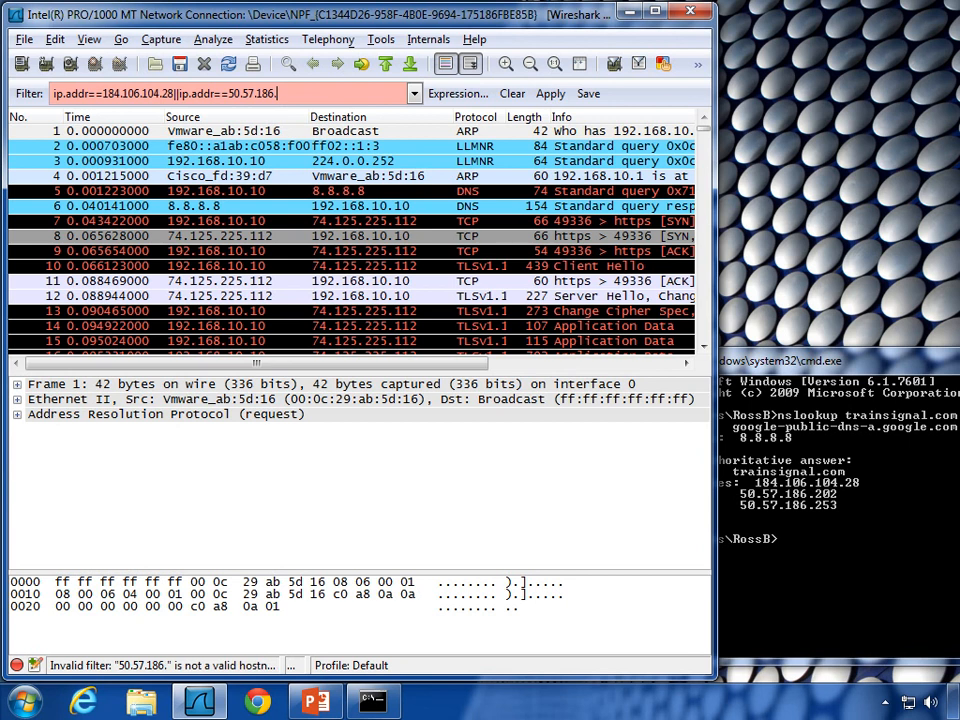
pyautogui.write('202')
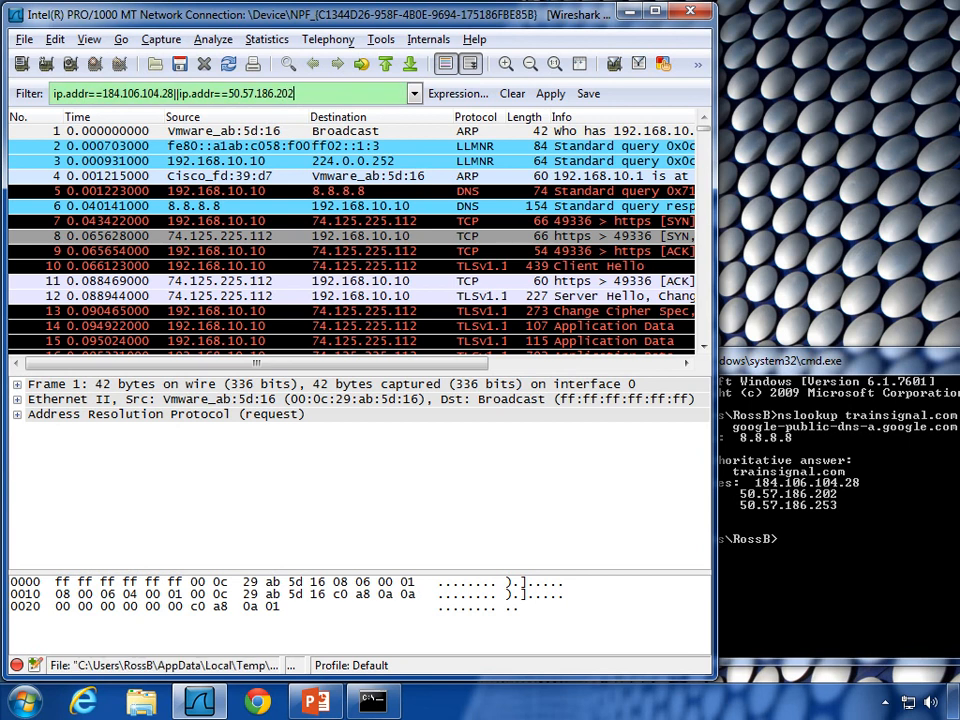
pyautogui.write('||')
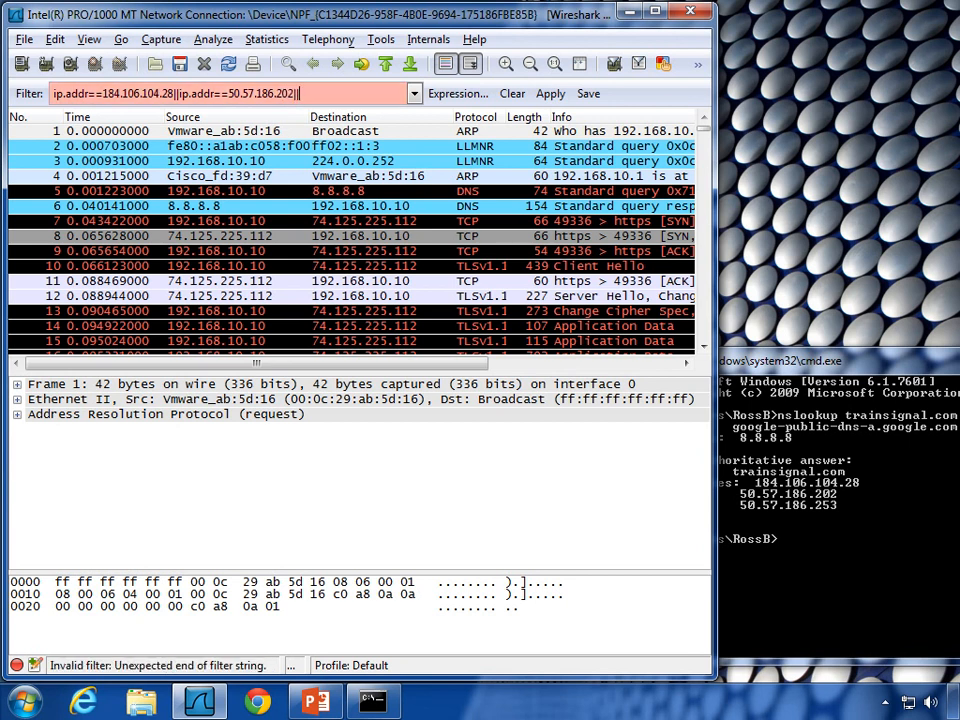
pyautogui.write('50.57.')
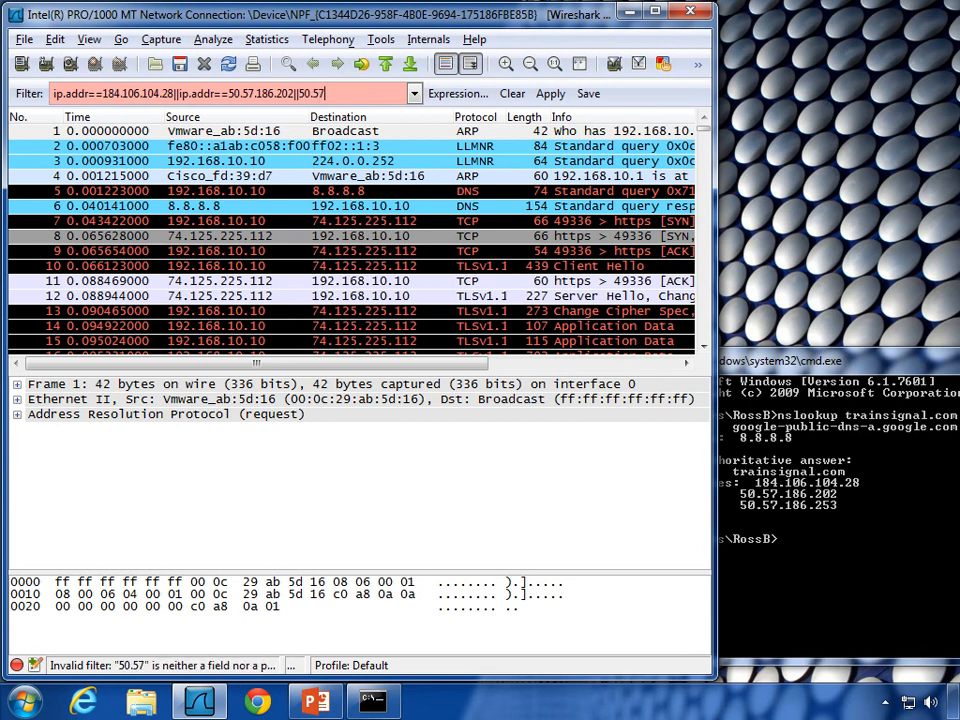
pyautogui.write('186.5')
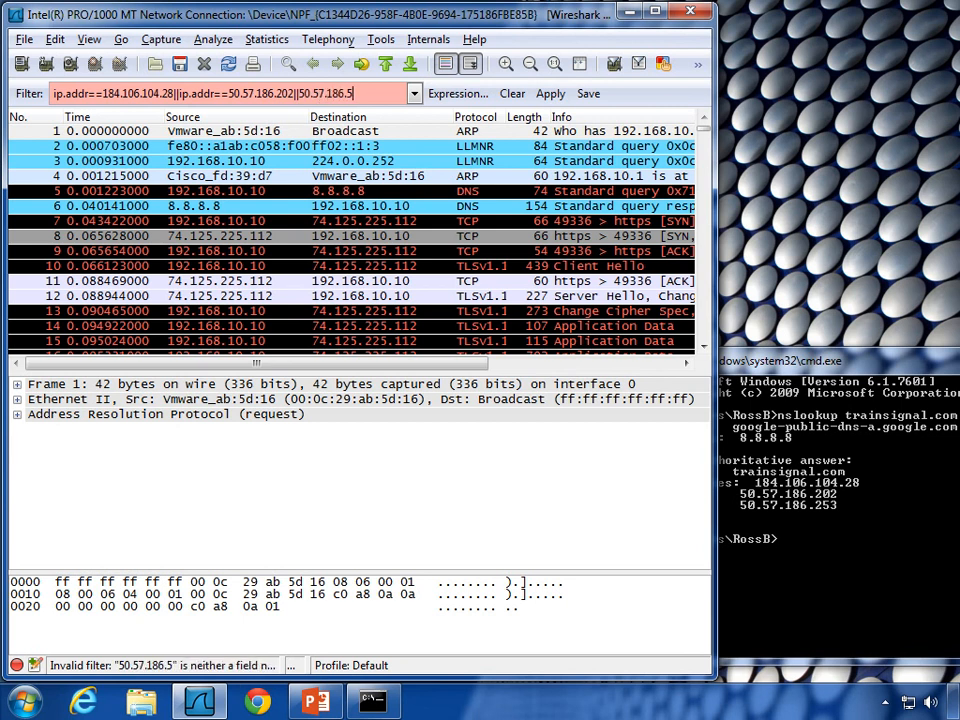
pyautogui.press('BackSpace')
pyautogui.write('253')
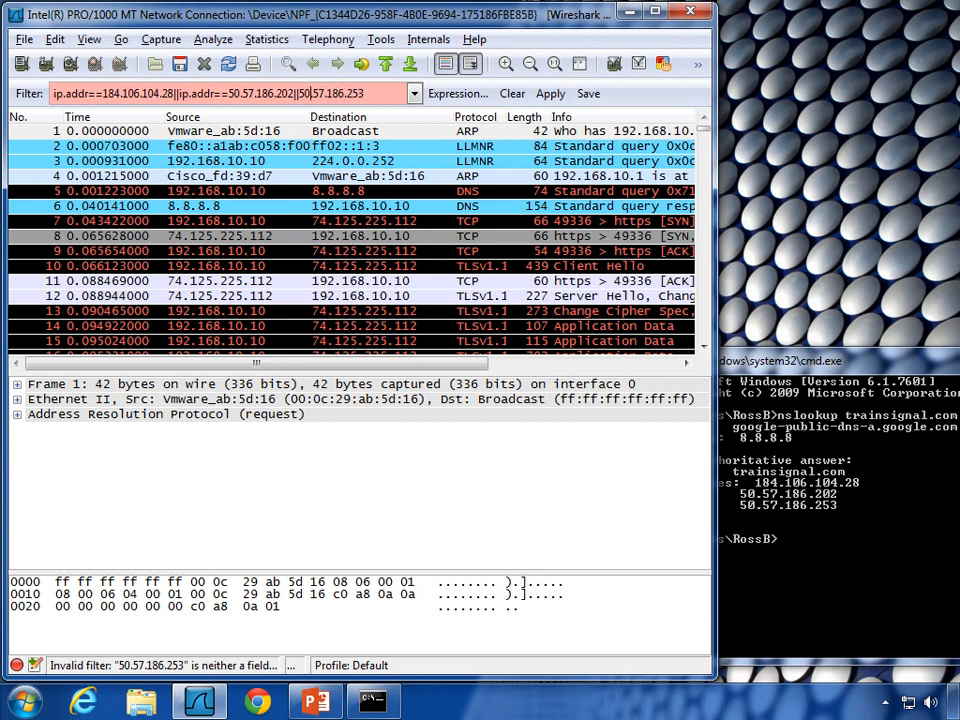
pyautogui.click(297, 93)
pyautogui.write('ip.addr')
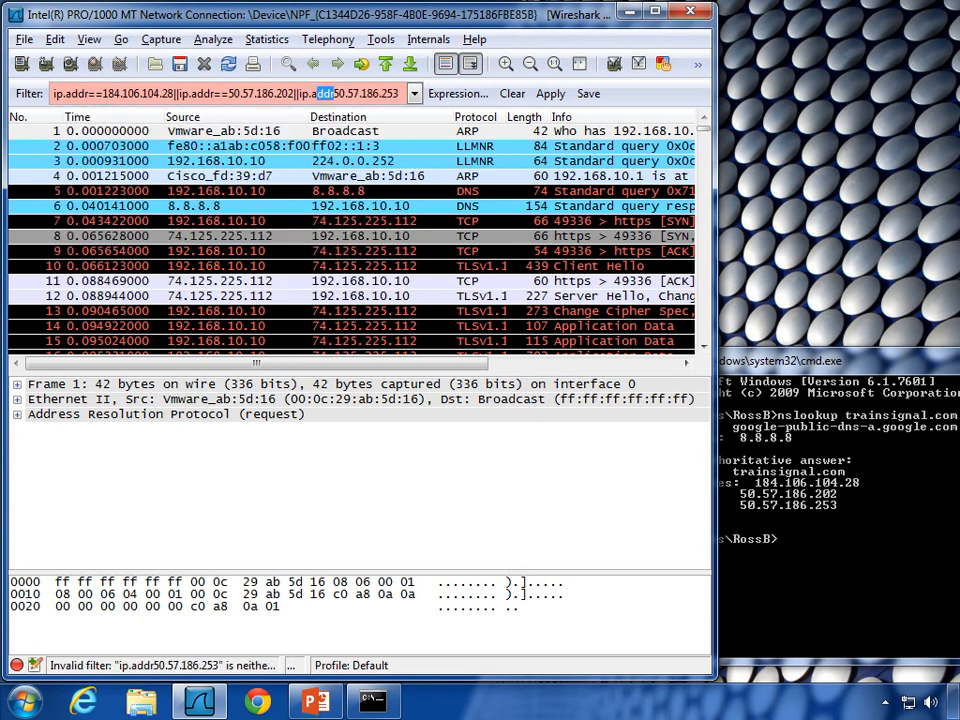
pyautogui.write('==')
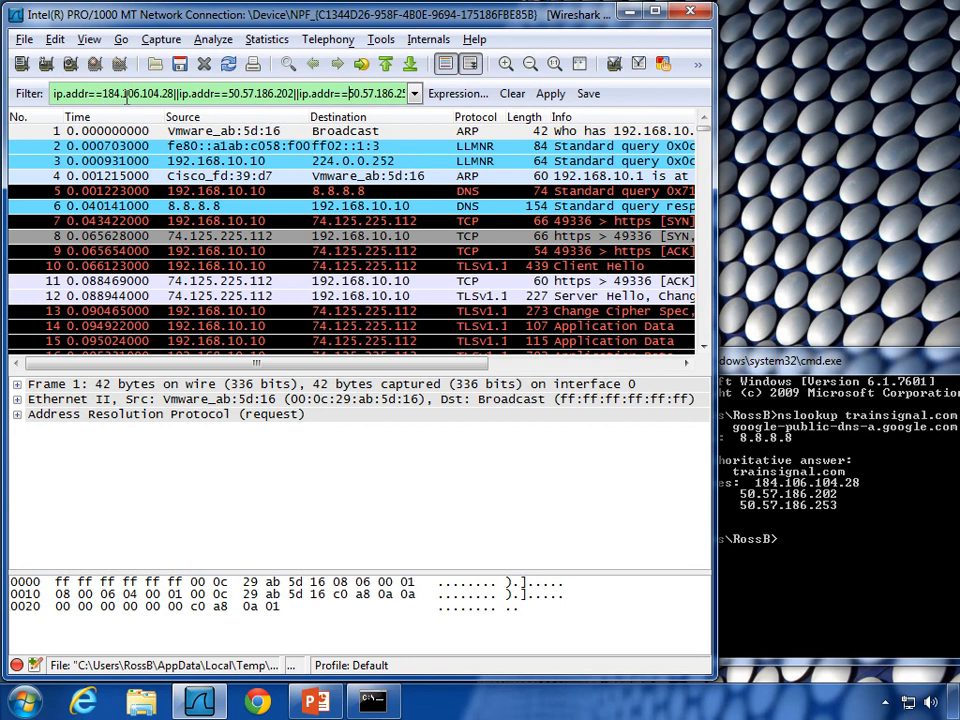
pyautogui.click(345, 93)
pyautogui.press('BackSpace')
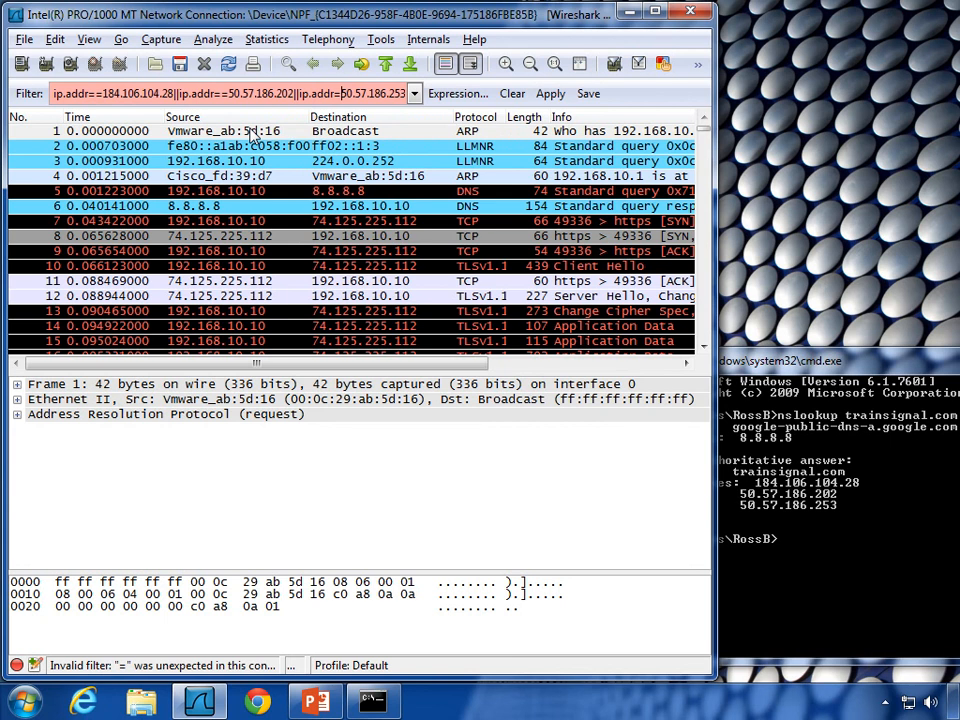
pyautogui.write('=')
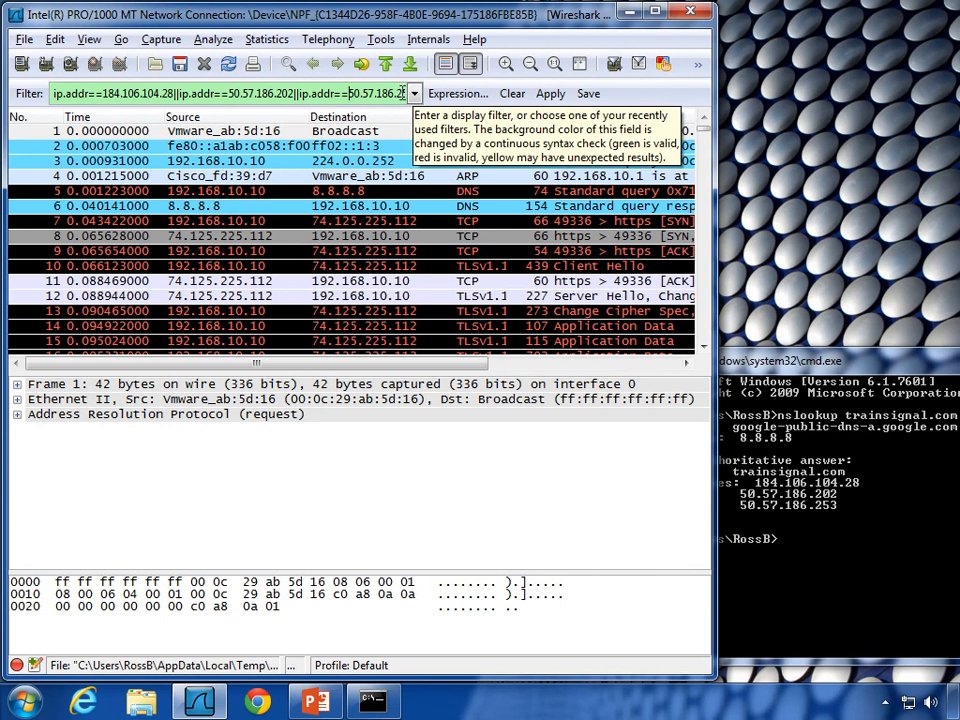
pyautogui.click(549, 94)
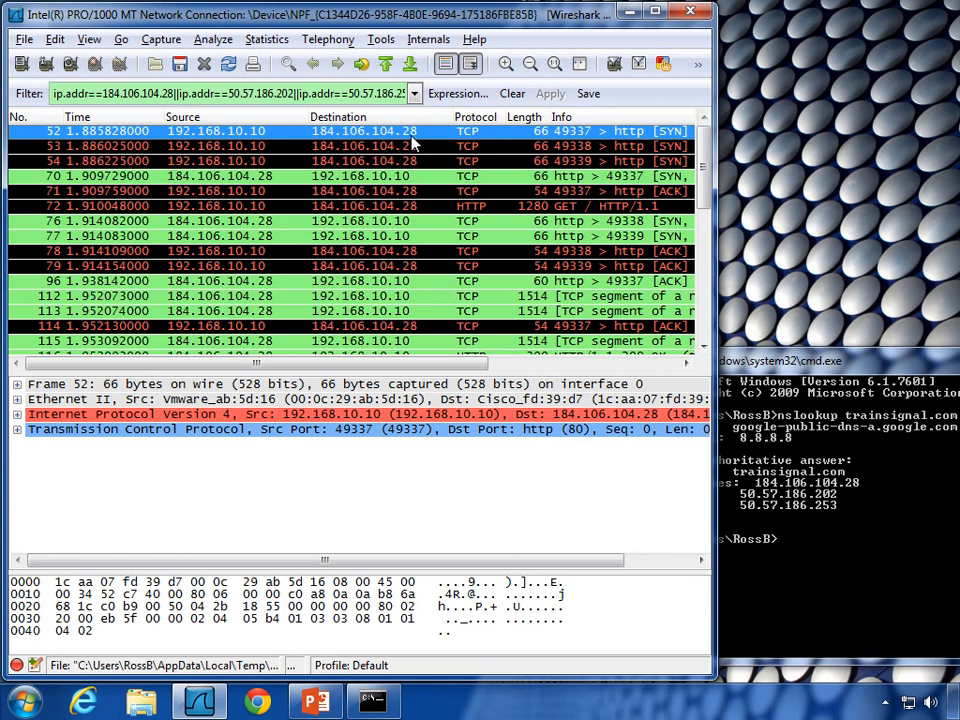
# Step: Maximize Wireshark and review the SYNs and SYN-ACK replies for ports 49337–49339 to 184.106.104.28
pyautogui.doubleClick(488, 15)
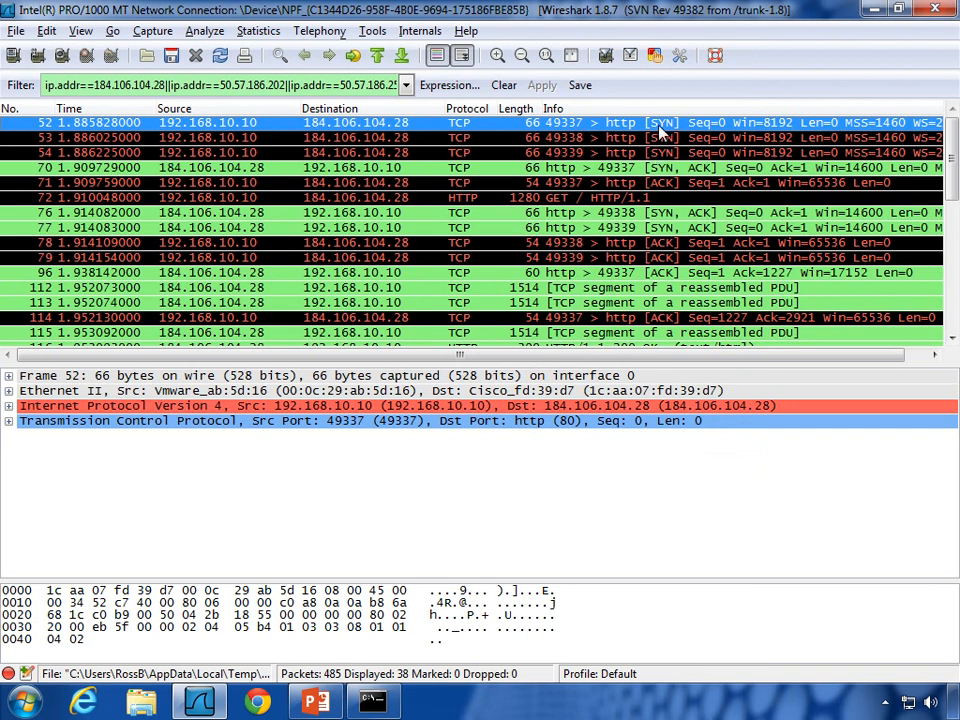
pyautogui.click(600, 137)
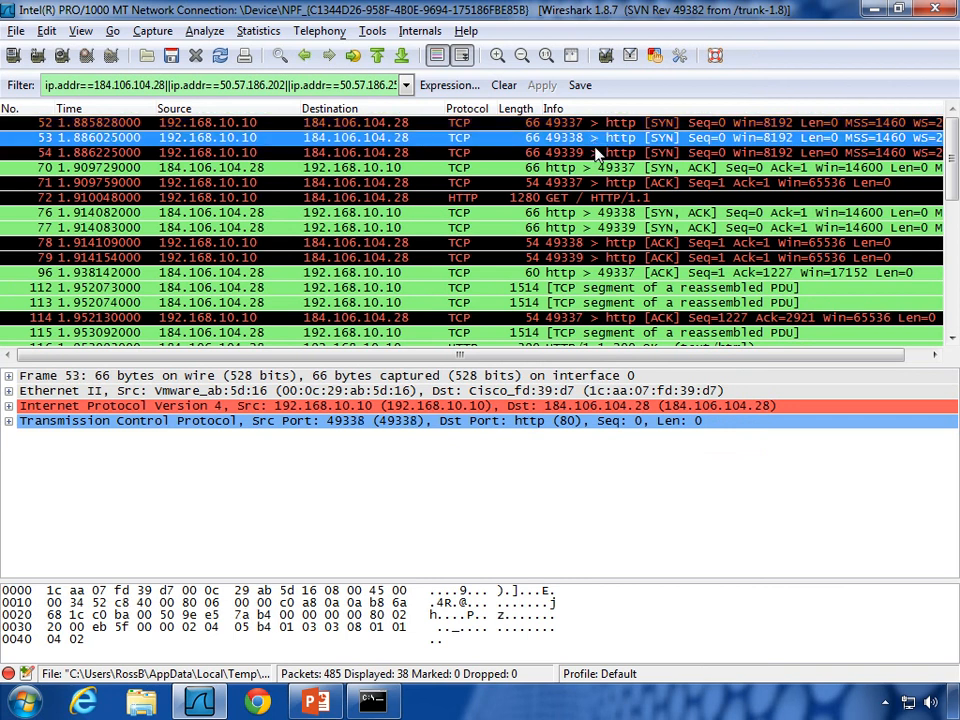
pyautogui.click(604, 152)
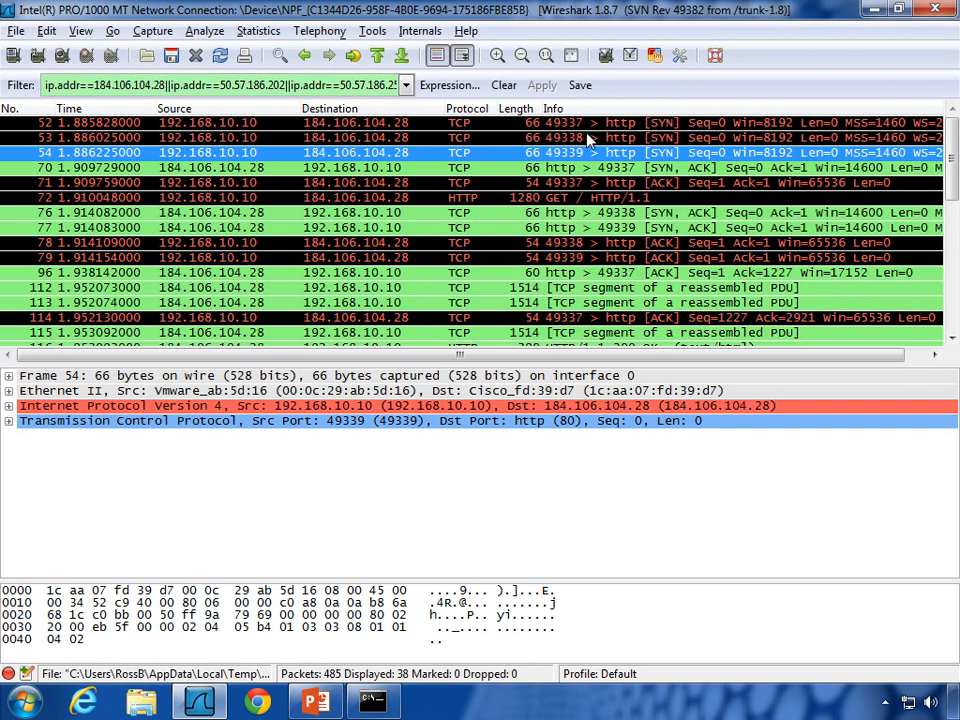
pyautogui.click(636, 169)
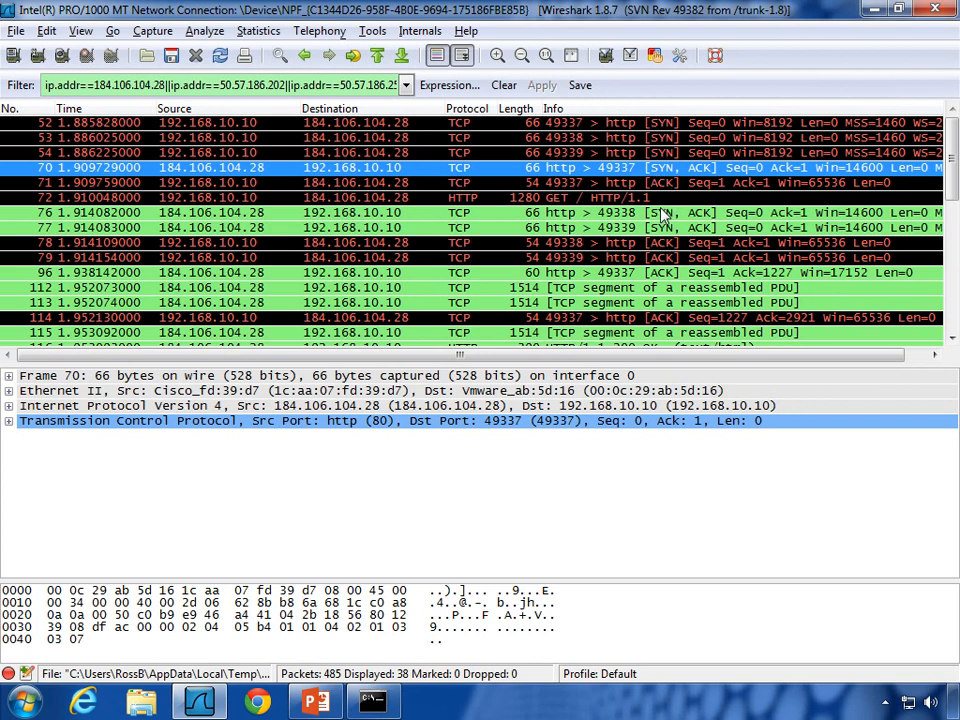
pyautogui.click(636, 213)
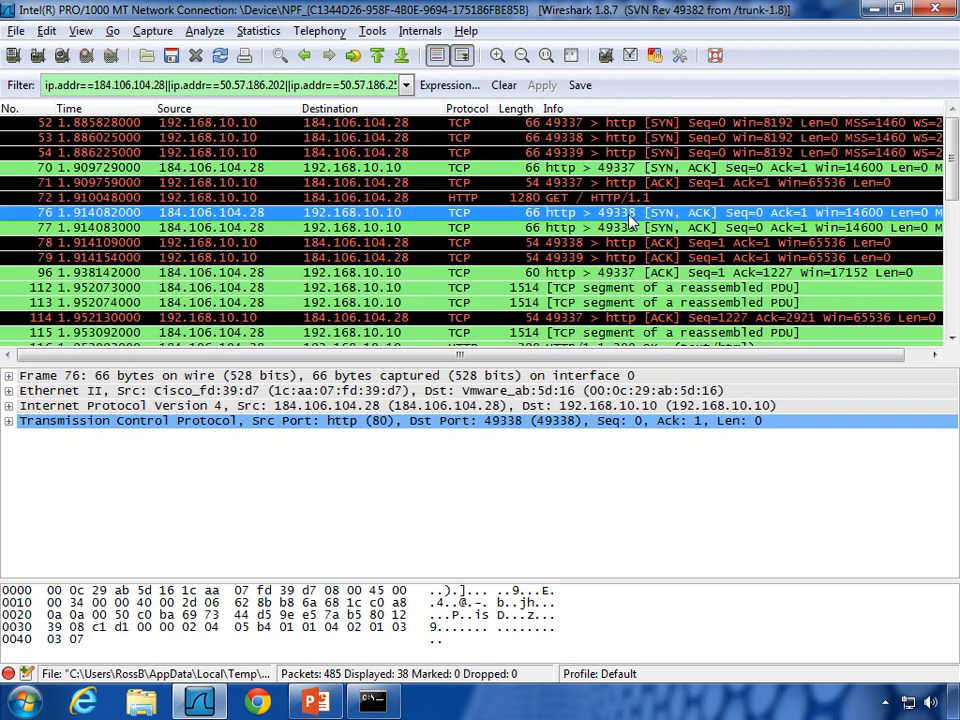
pyautogui.click(628, 229)
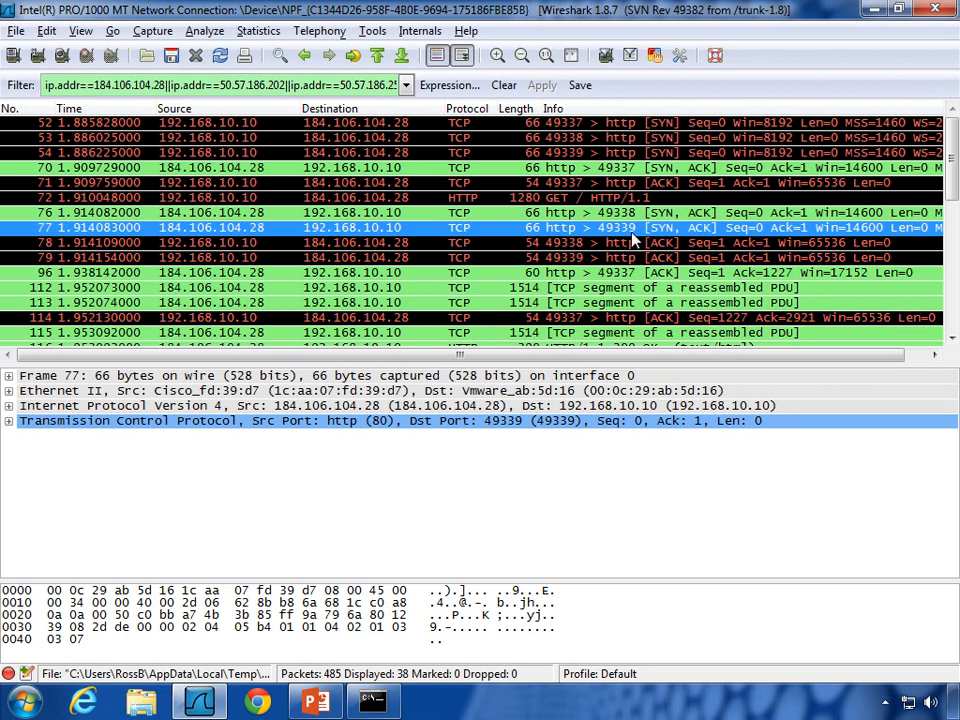
# Step: Review the completing ACKs, the HTTP GET request, and the port 49337 SYN, SYN-ACK, ACK sequence
pyautogui.click(625, 183)
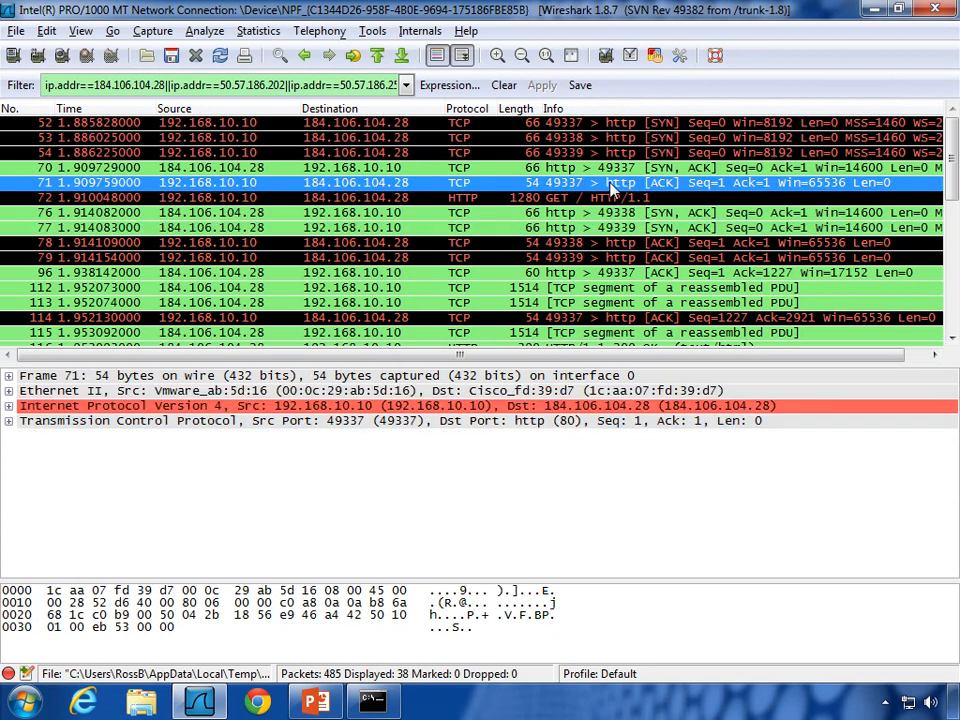
pyautogui.click(604, 242)
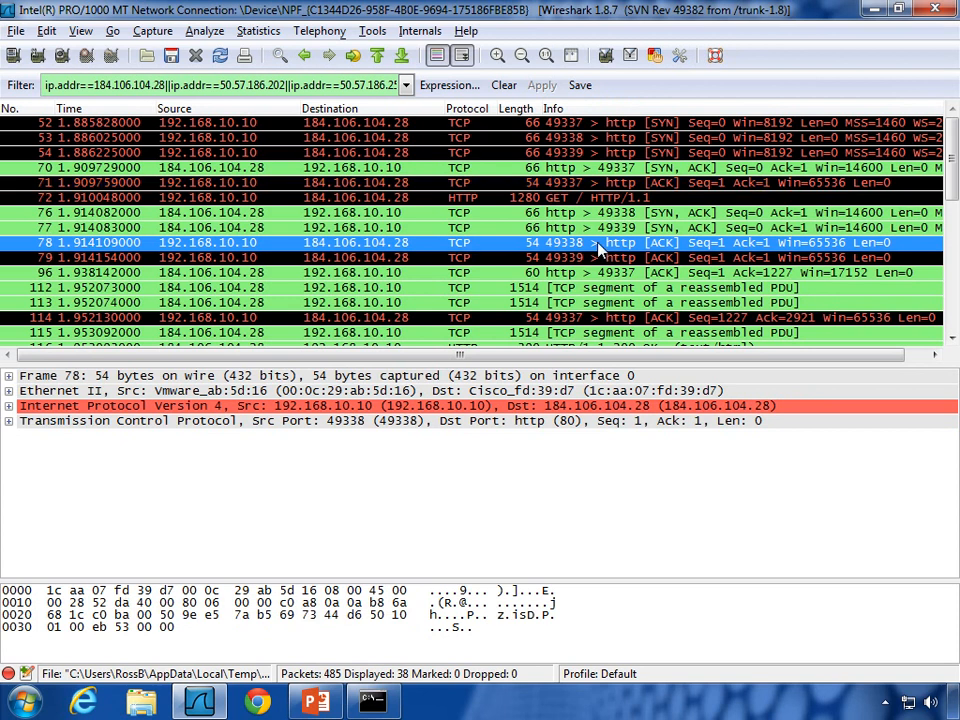
pyautogui.click(606, 257)
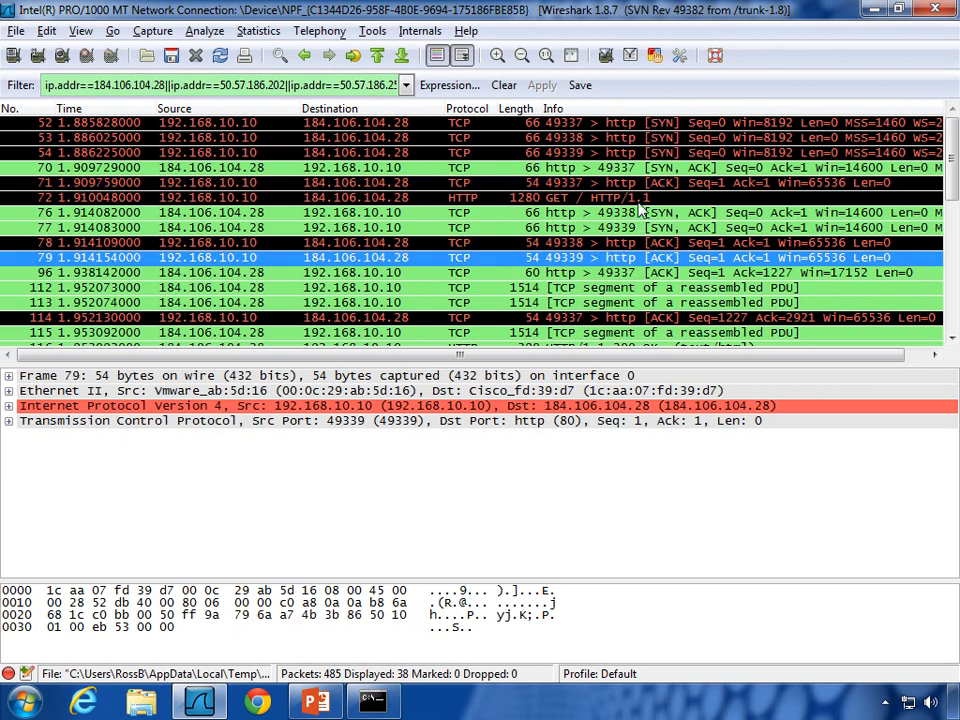
pyautogui.click(562, 198)
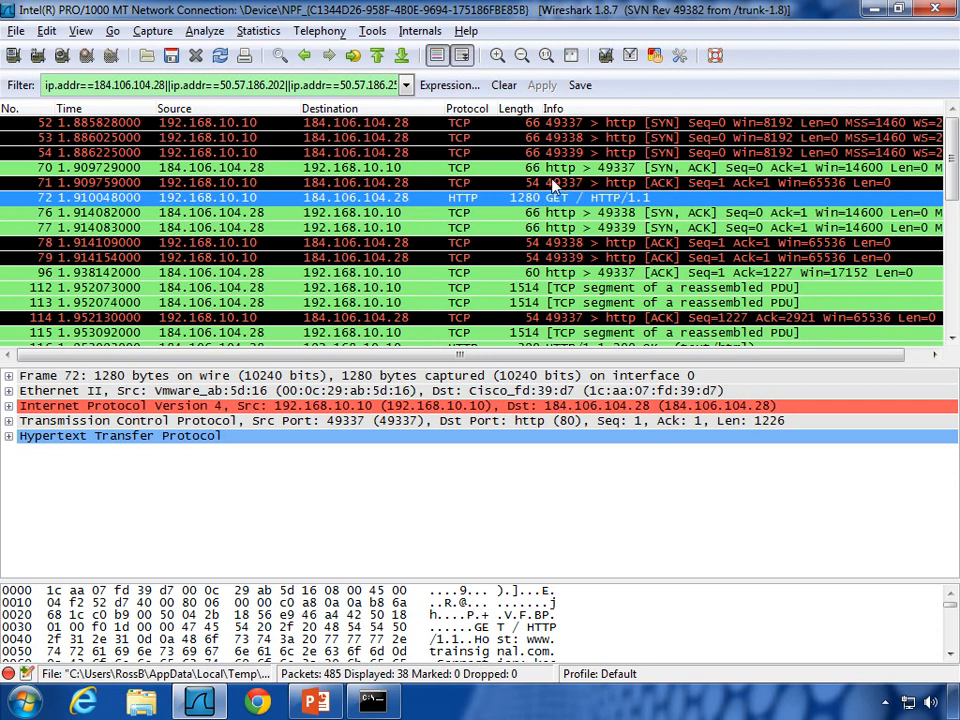
pyautogui.click(555, 123)
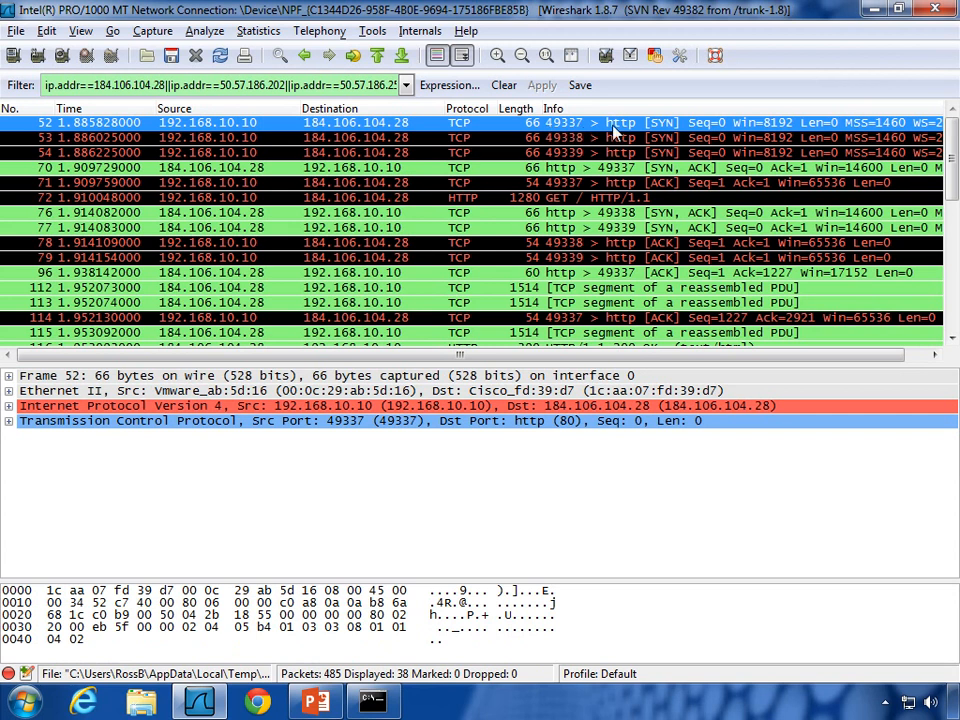
pyautogui.click(576, 168)
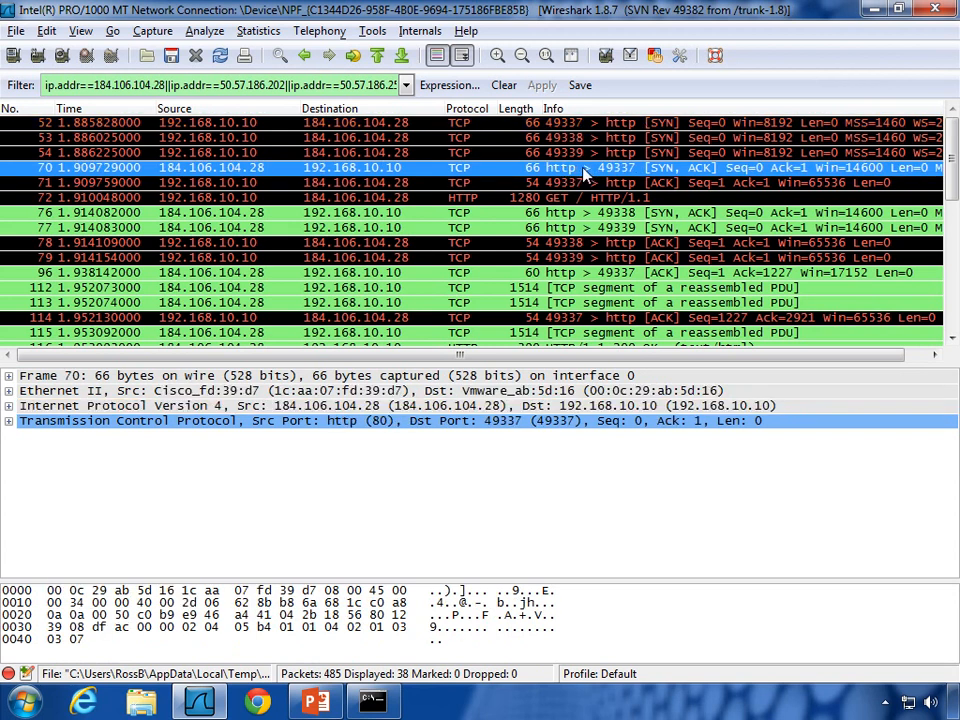
pyautogui.click(576, 186)
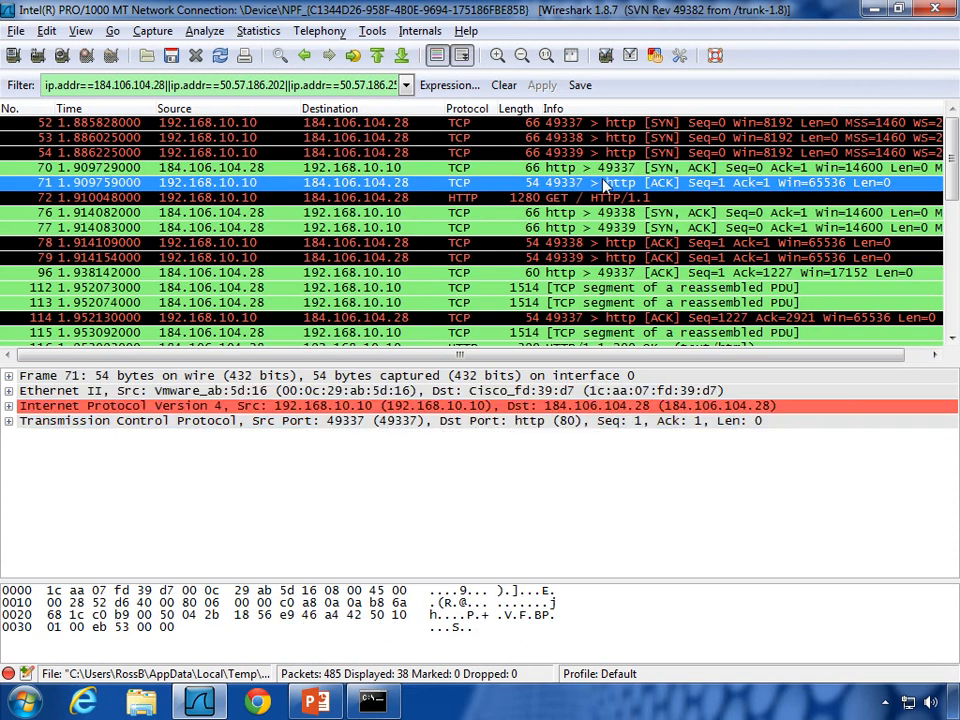
pyautogui.click(390, 86)
# Step: Append &&tcp.port==49337 to the display filter, leaving 26 packets, and select the GET request
pyautogui.press('End')
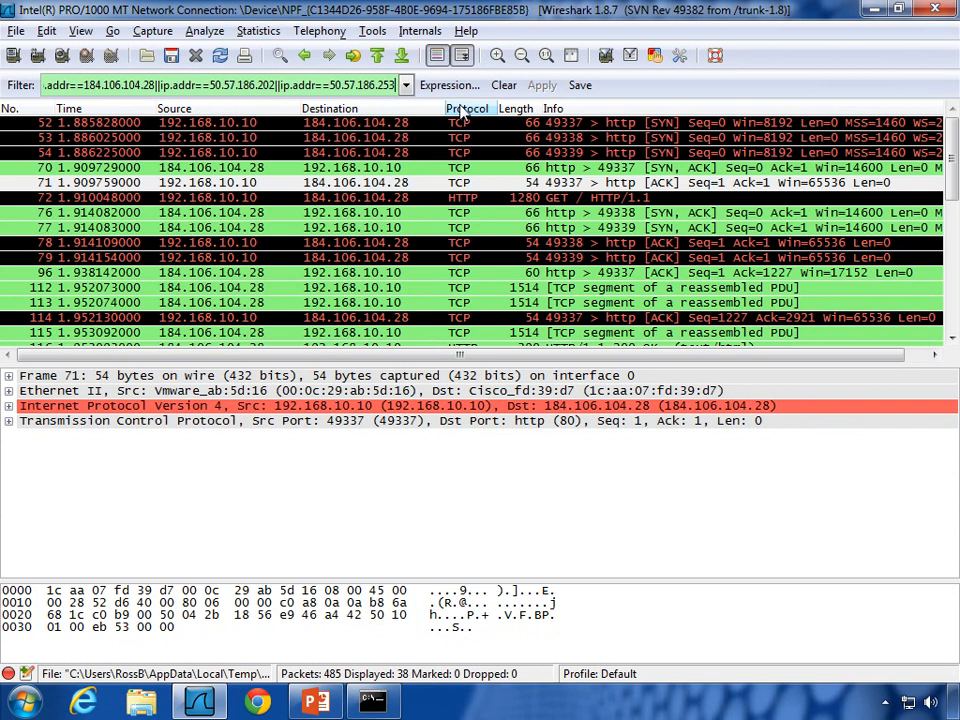
pyautogui.write('&&')
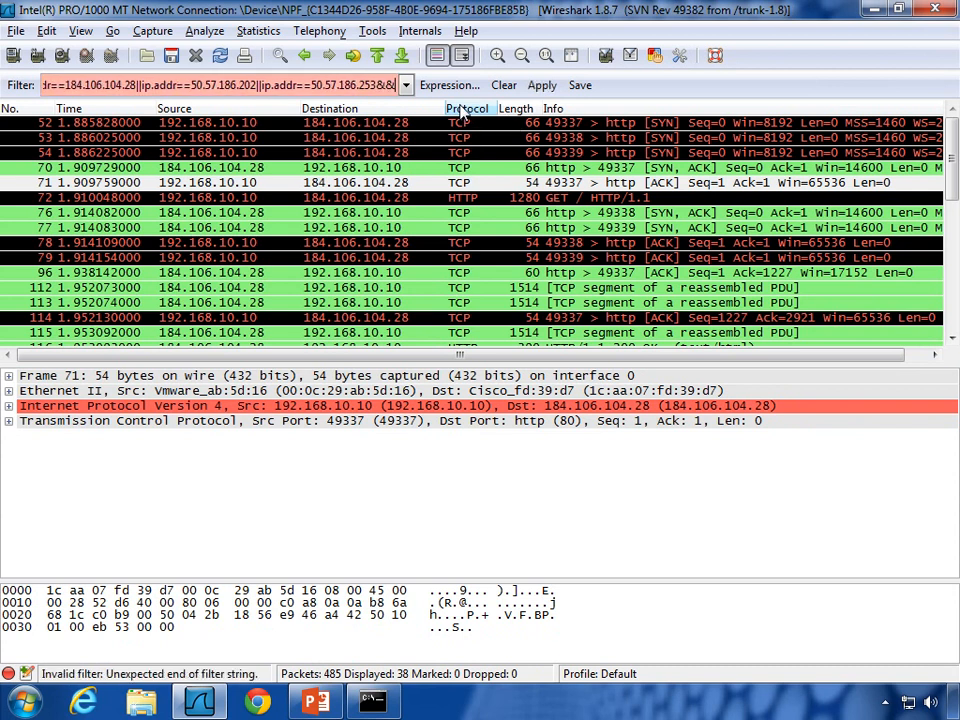
pyautogui.write('t')
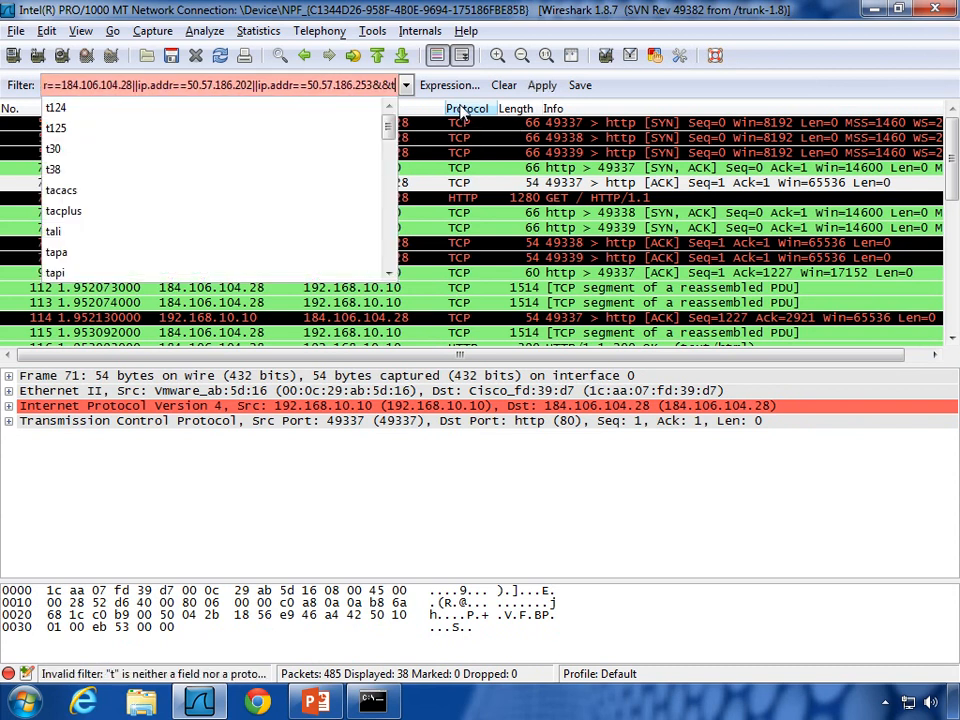
pyautogui.write('cp.port==')
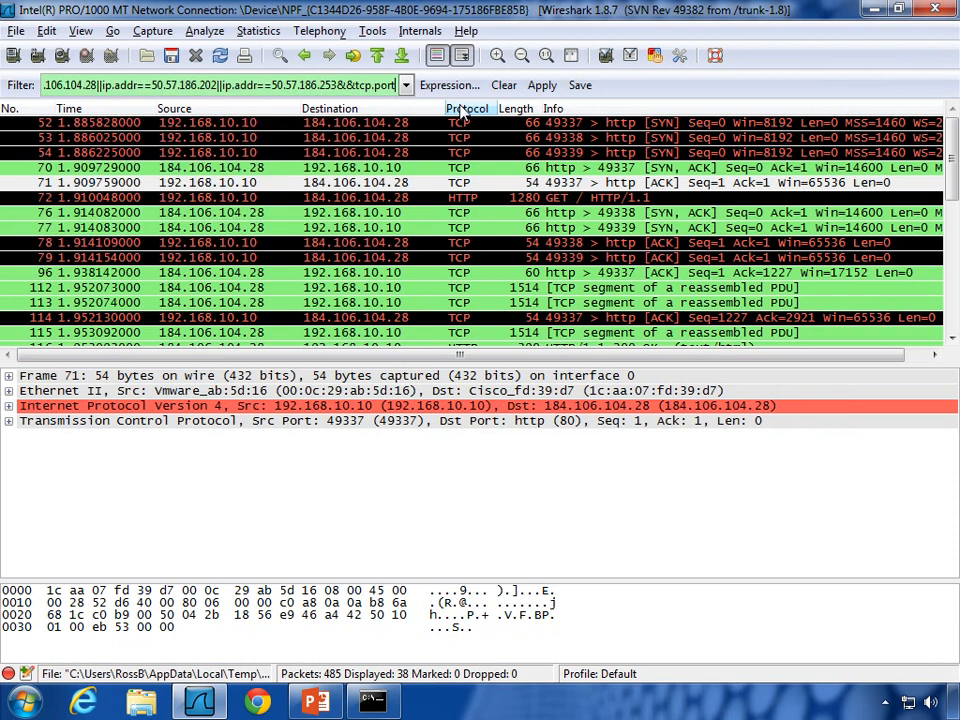
pyautogui.write('49337')
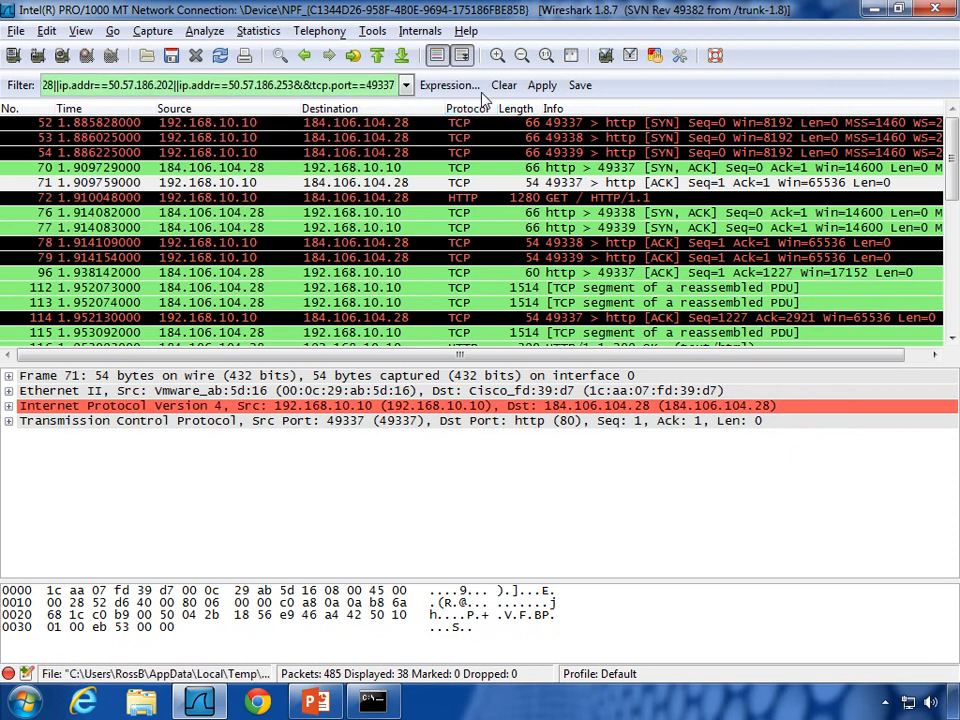
pyautogui.click(541, 86)
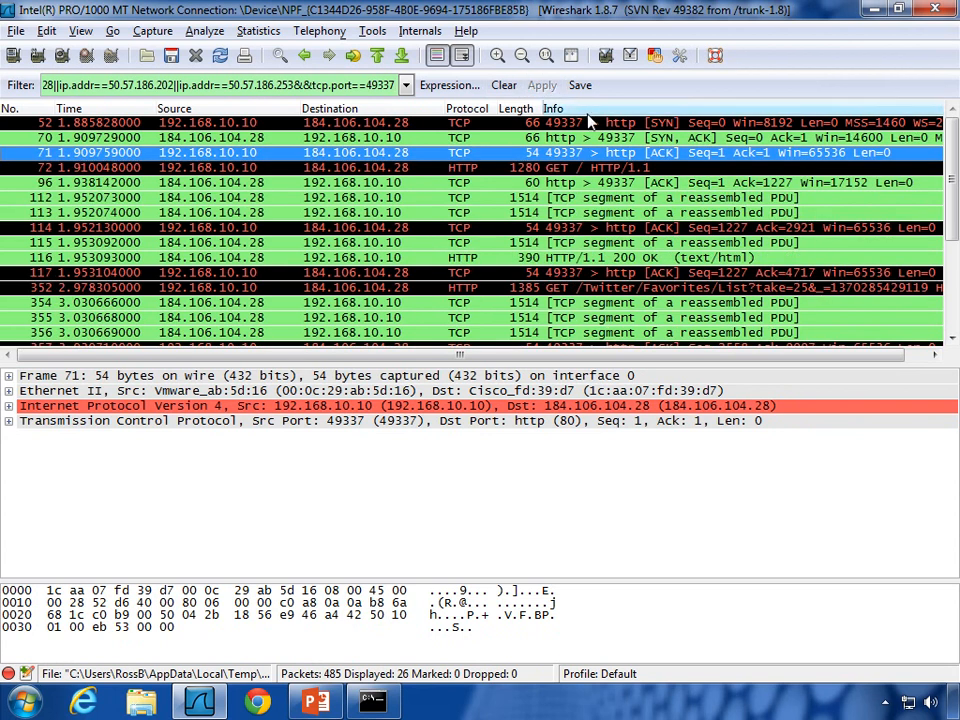
pyautogui.click(568, 168)
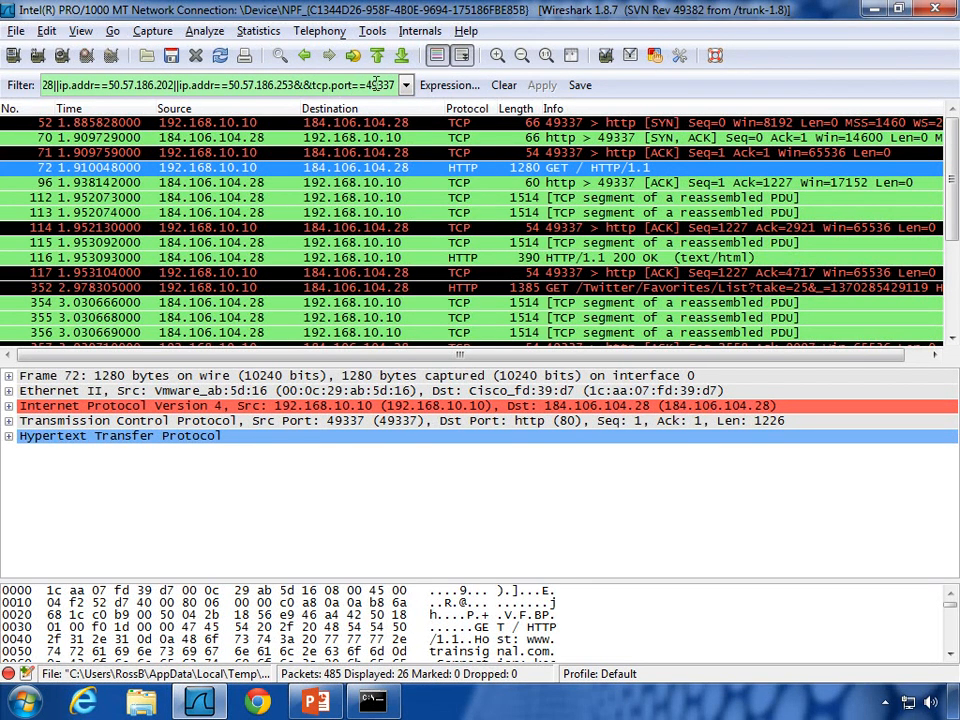
pyautogui.click(14, 421)
pyautogui.click(9, 421)
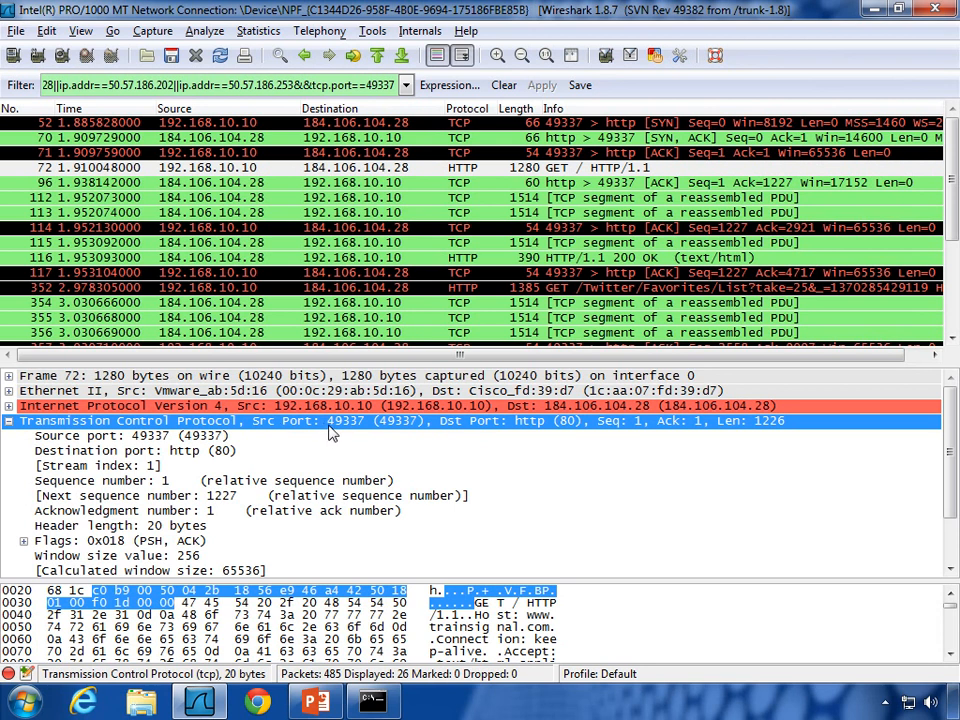
pyautogui.click(9, 421)
pyautogui.click(9, 436)
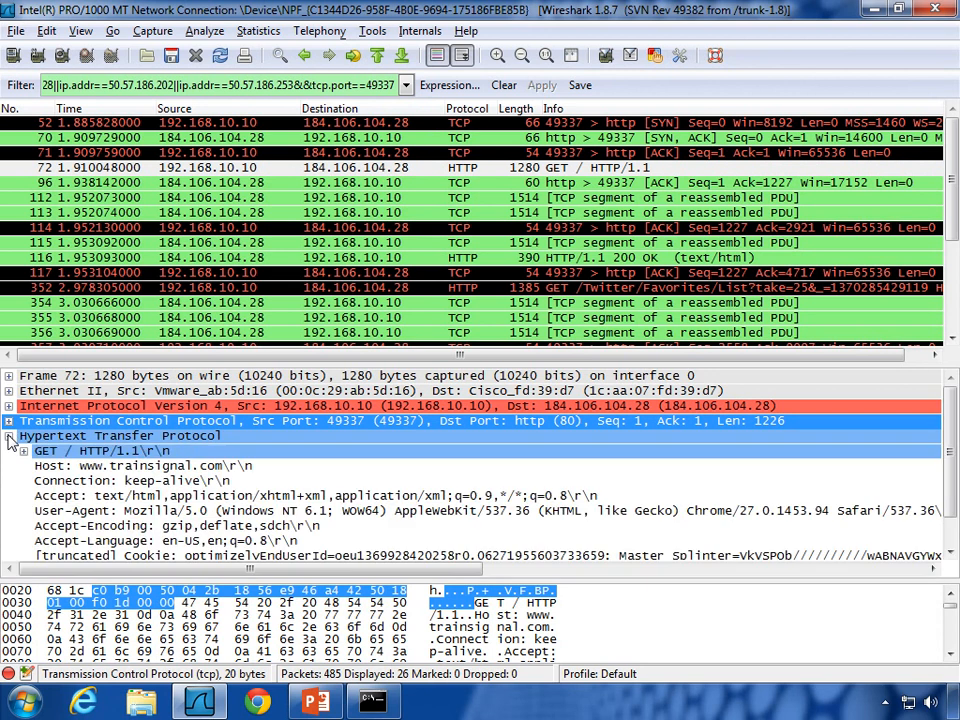
pyautogui.click(110, 466)
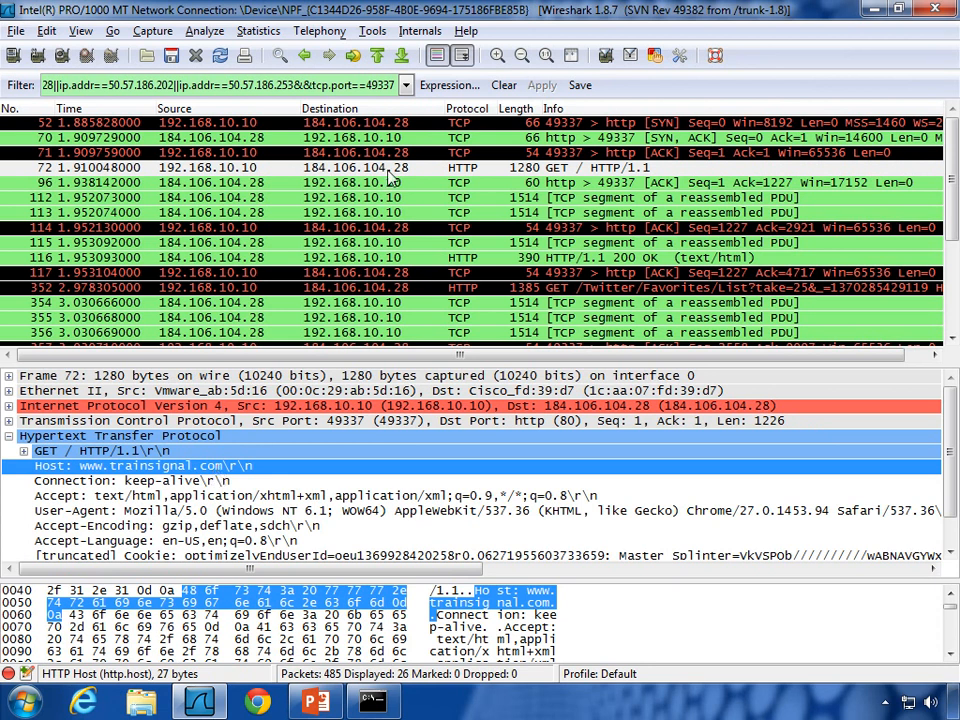
# Step: Reselect the GET request, the first SYN and the handshake ACK packet 71 in the list
pyautogui.click(549, 170)
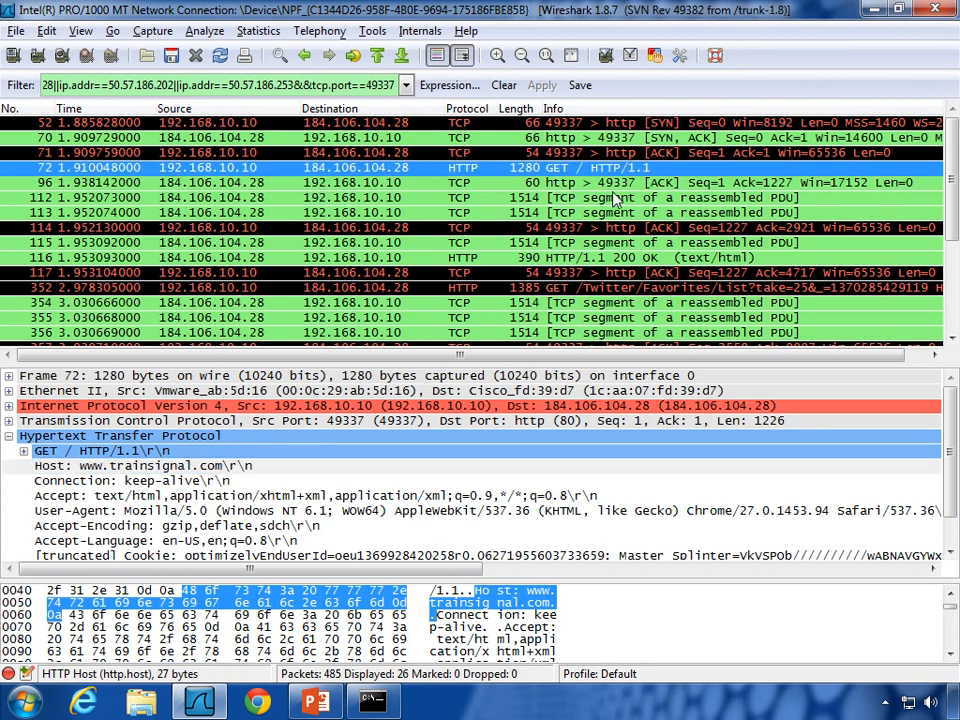
pyautogui.click(560, 123)
pyautogui.click(579, 152)
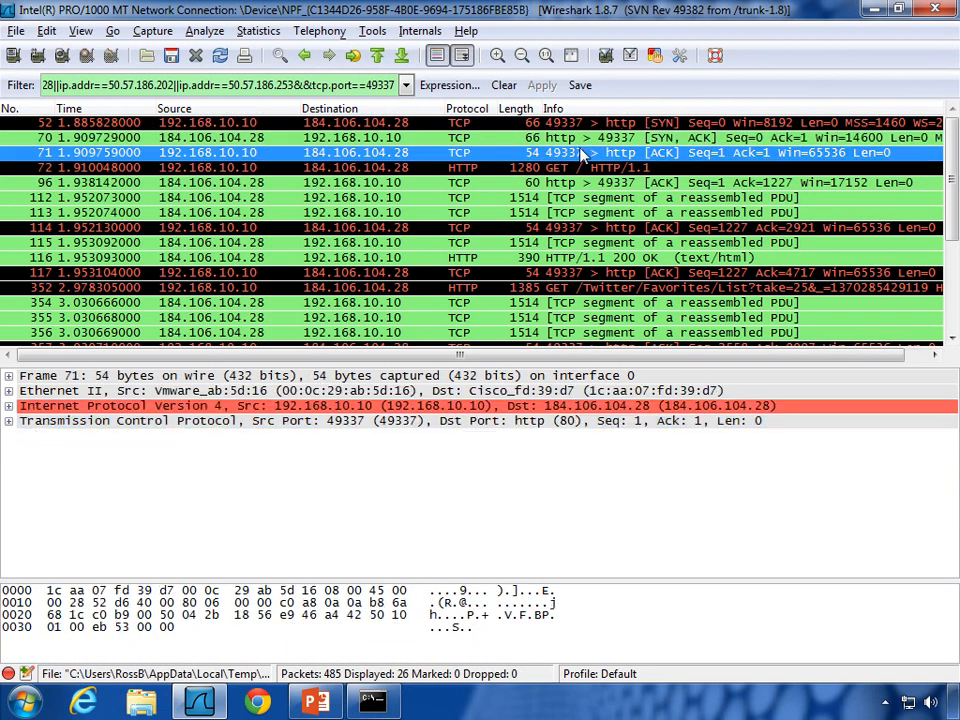
pyautogui.scroll(-4, 577, 180)
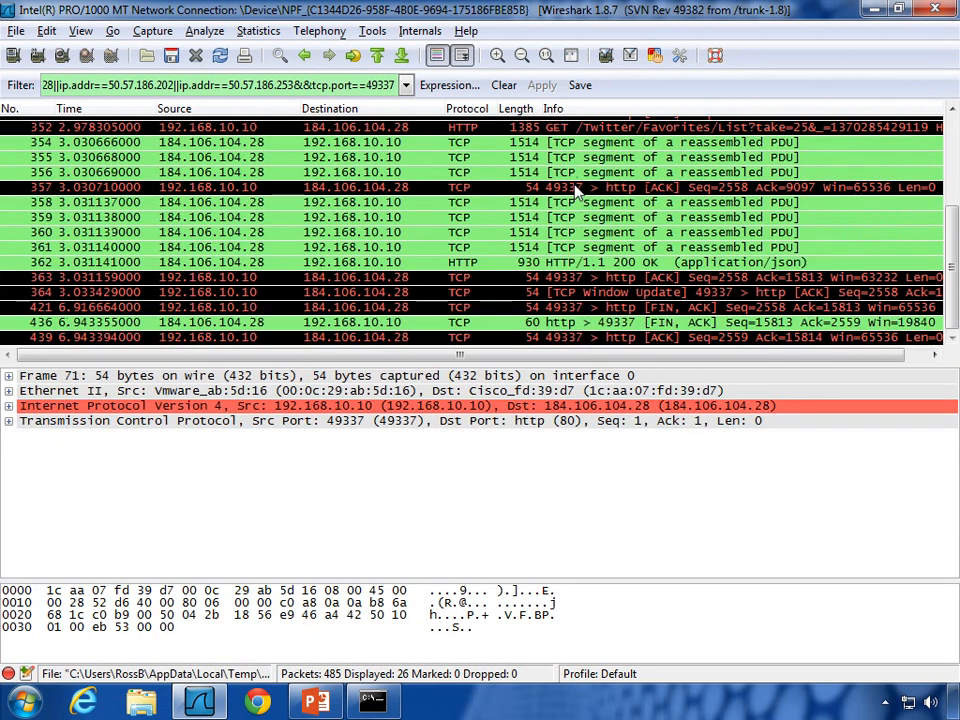
pyautogui.scroll(4, 577, 190)
# Step: Follow the TCP stream of packet 96, read the 18369-byte conversation, and close it, leaving tcp.stream eq 1
pyautogui.rightClick(557, 186)
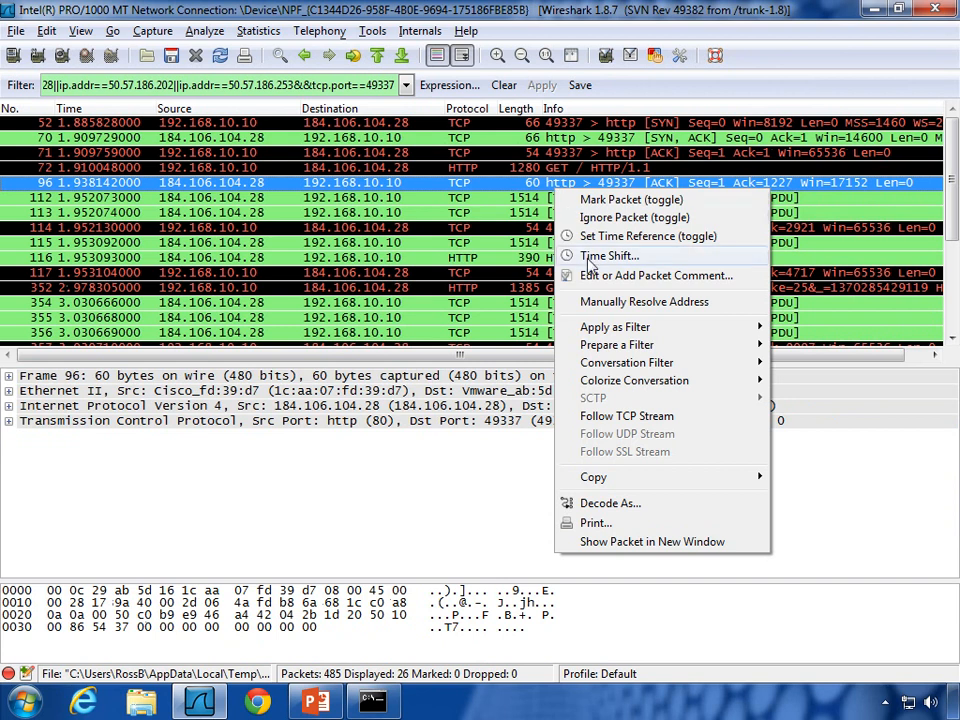
pyautogui.click(602, 416)
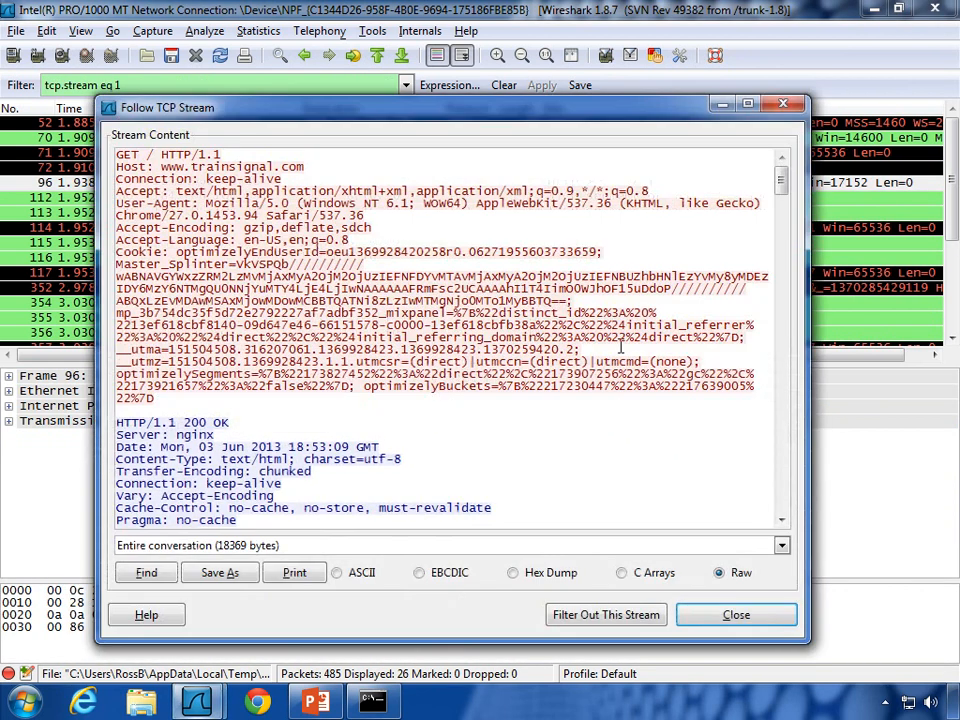
pyautogui.scroll(-14, 538, 312)
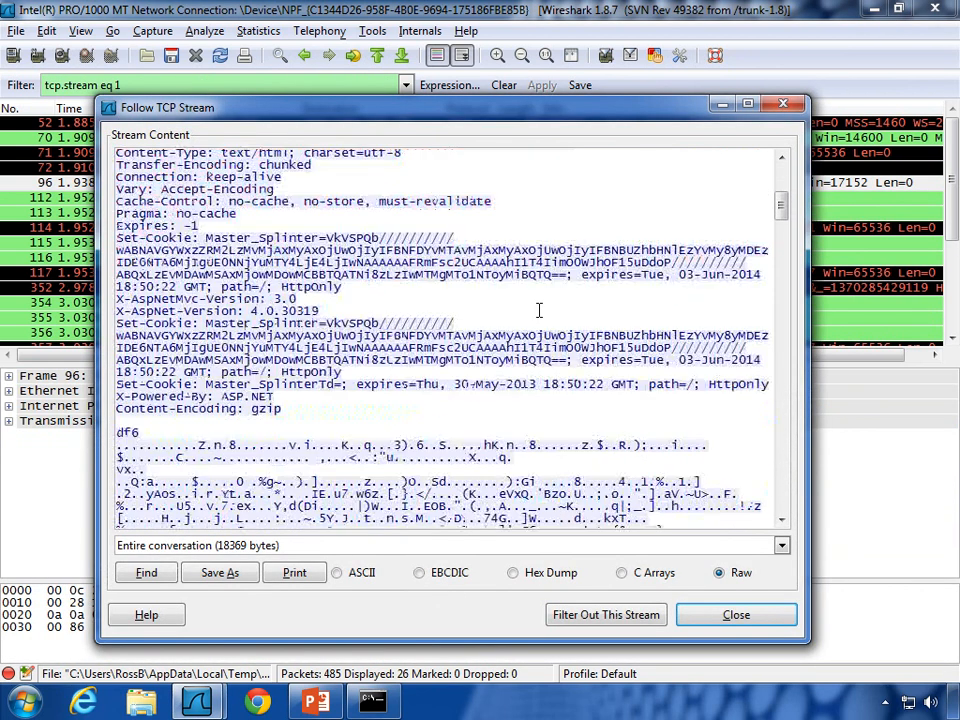
pyautogui.scroll(-20, 538, 312)
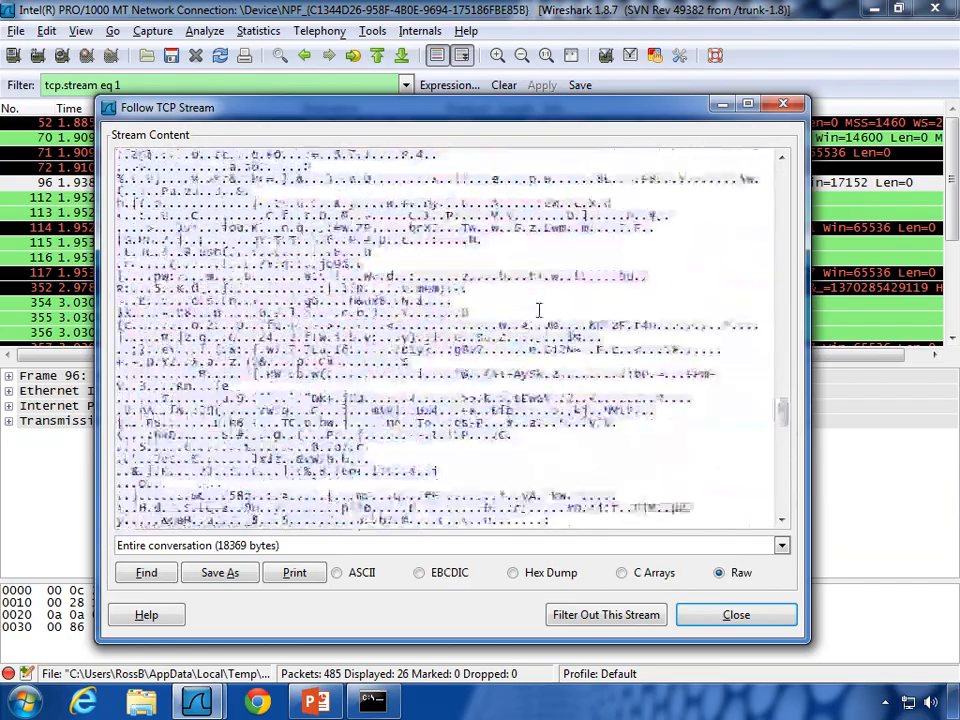
pyautogui.scroll(-15, 538, 312)
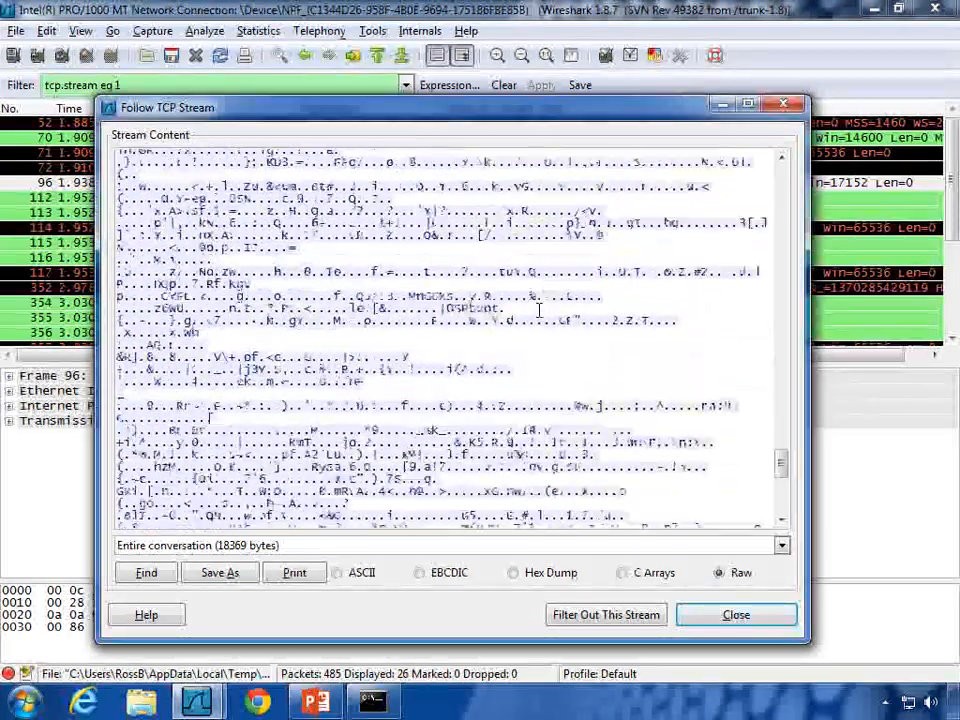
pyautogui.scroll(15, 538, 312)
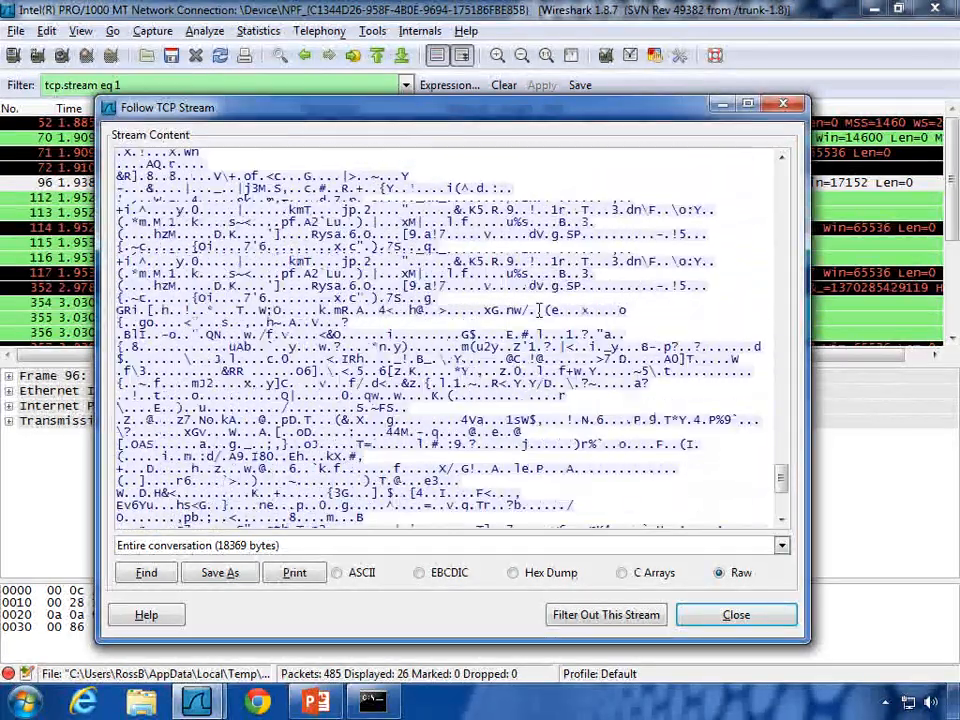
pyautogui.scroll(15, 538, 312)
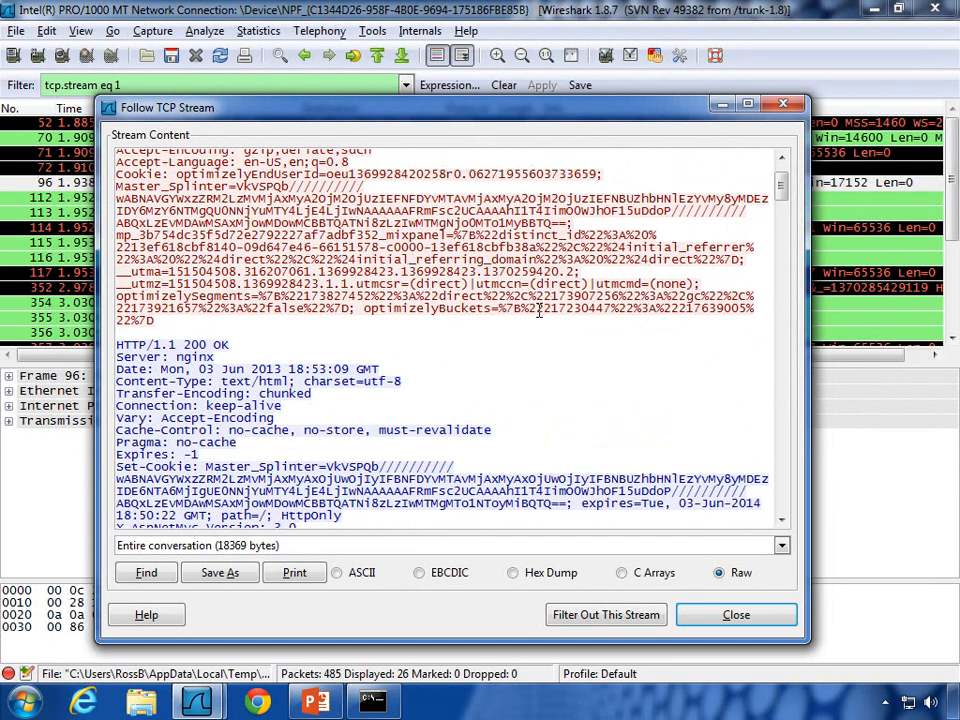
pyautogui.click(783, 106)
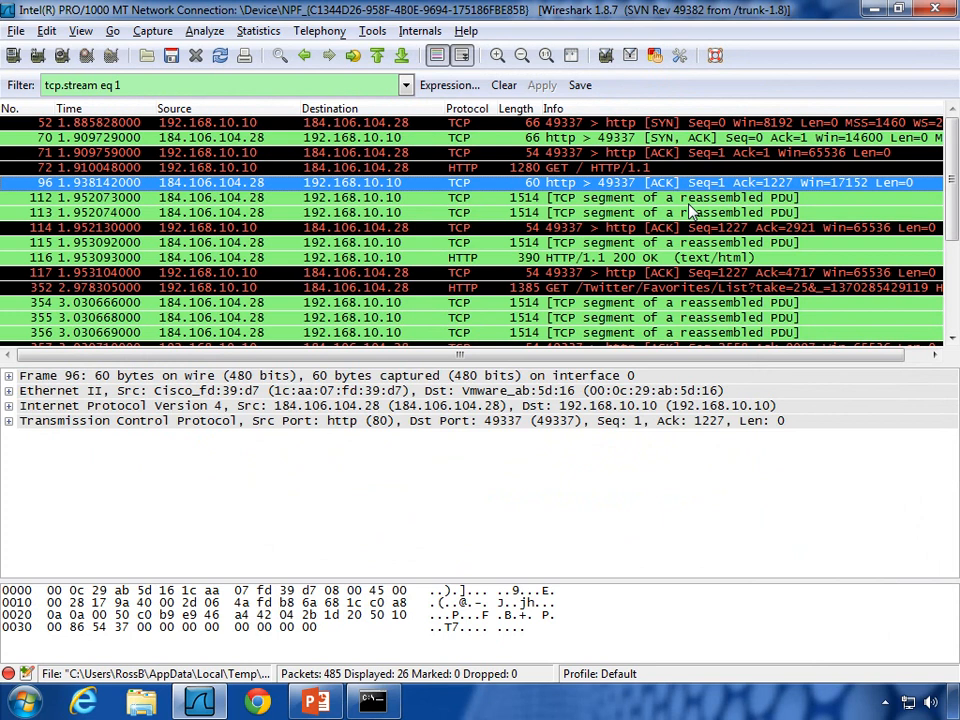
# Step: Review frames 115, the 200 OK, 117 and 352, then clear the filter to list all 485 packets
pyautogui.click(116, 246)
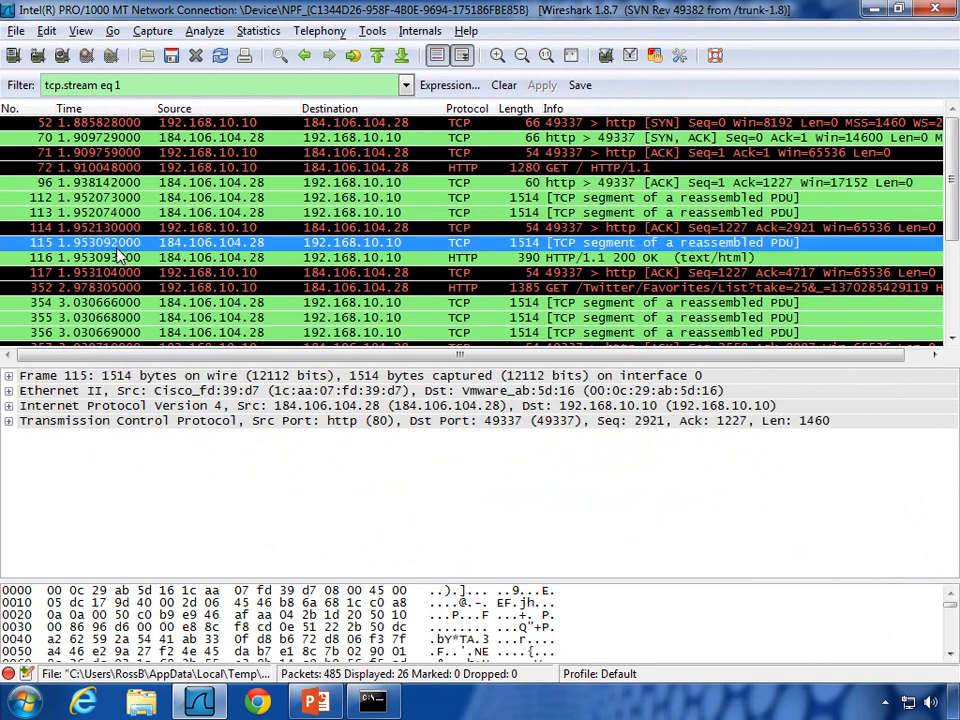
pyautogui.scroll(-4, 118, 256)
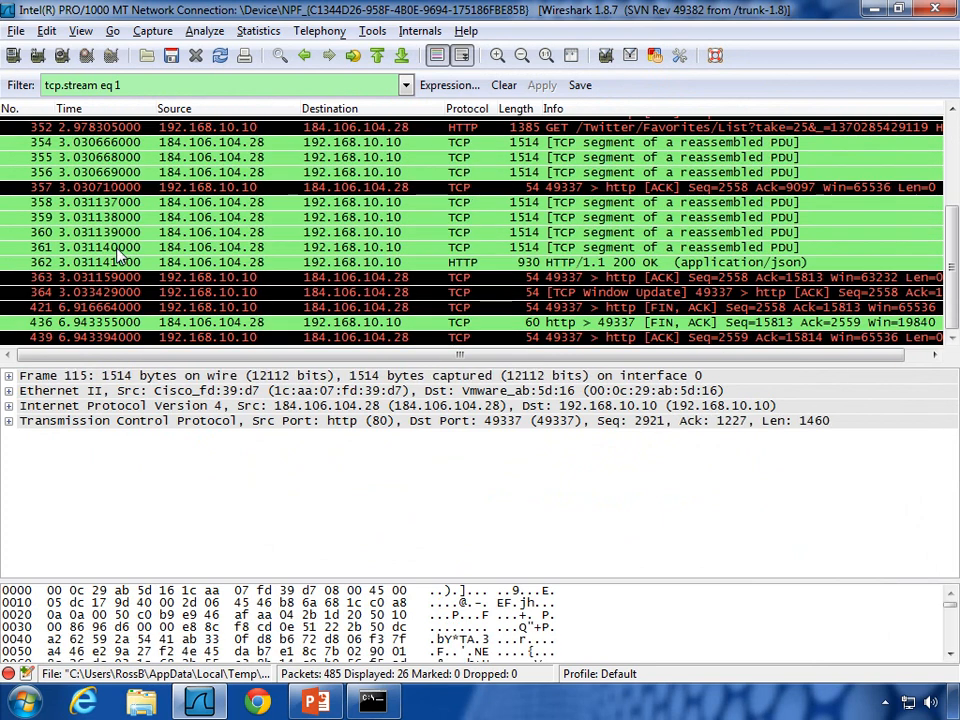
pyautogui.scroll(4, 110, 240)
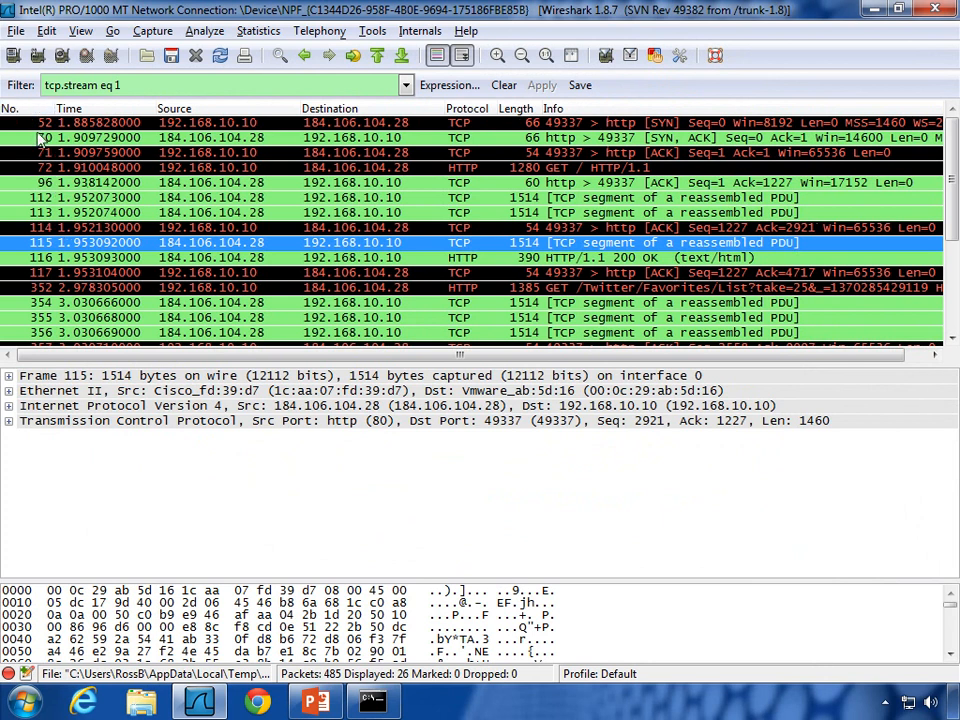
pyautogui.click(38, 257)
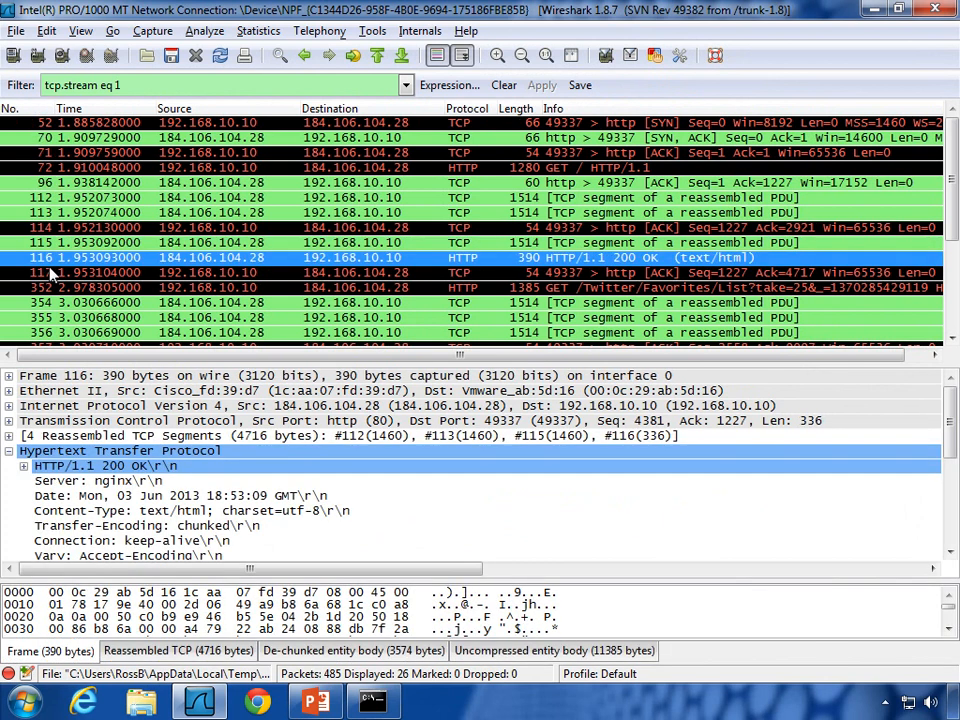
pyautogui.click(36, 273)
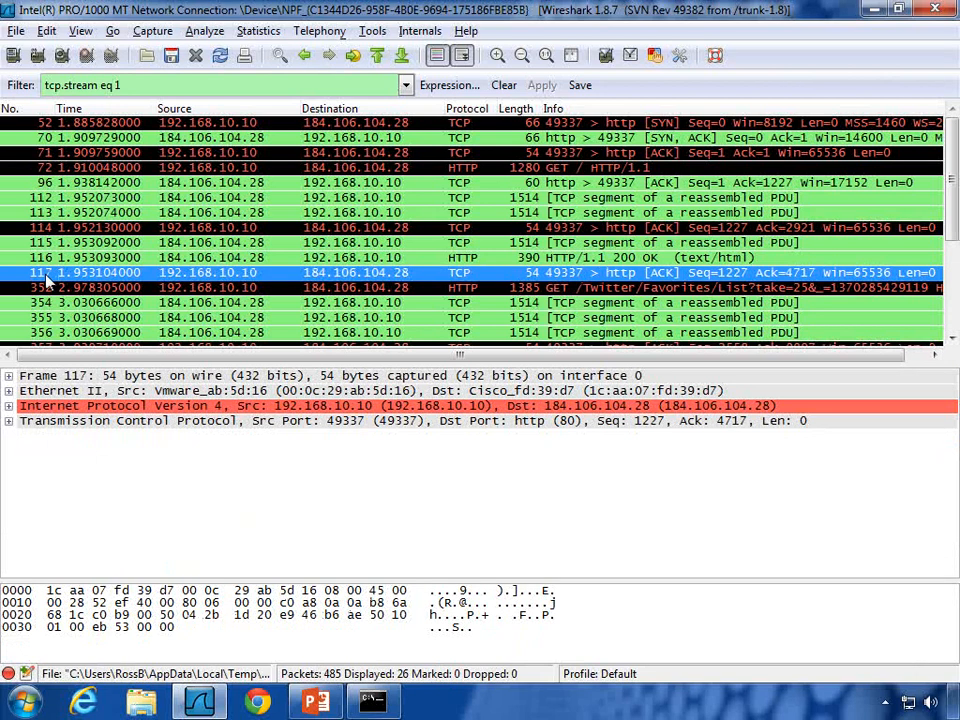
pyautogui.click(45, 286)
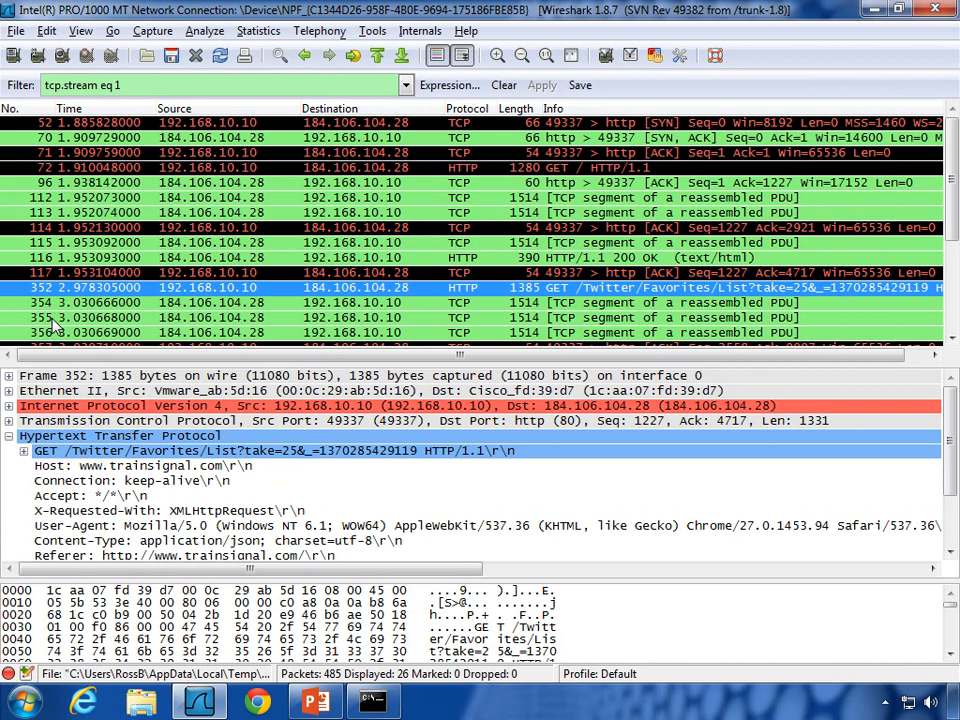
pyautogui.click(76, 273)
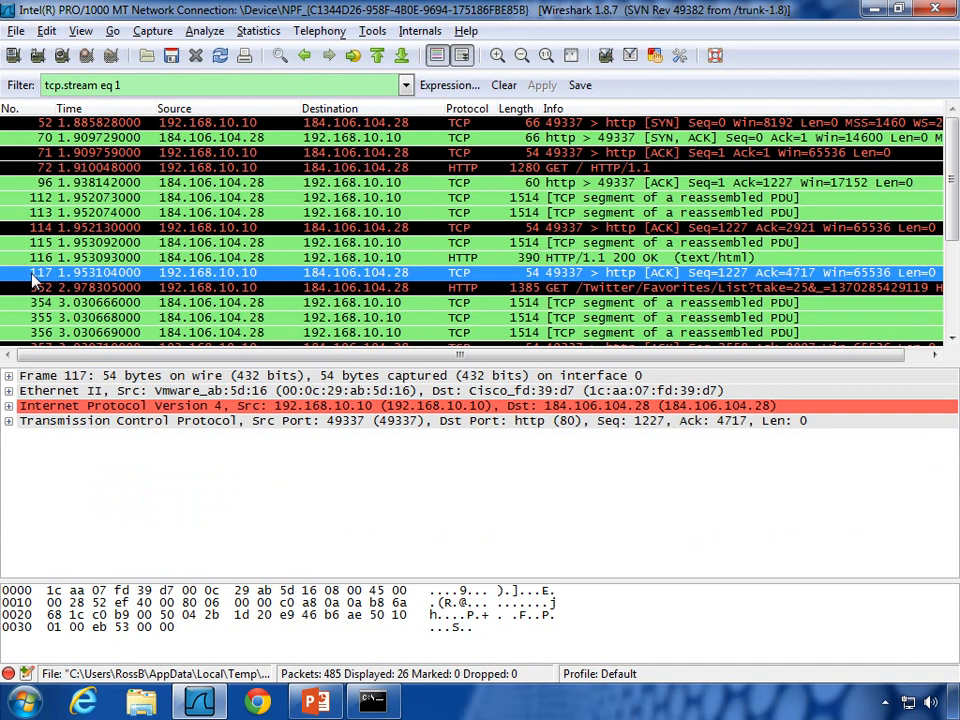
pyautogui.click(503, 86)
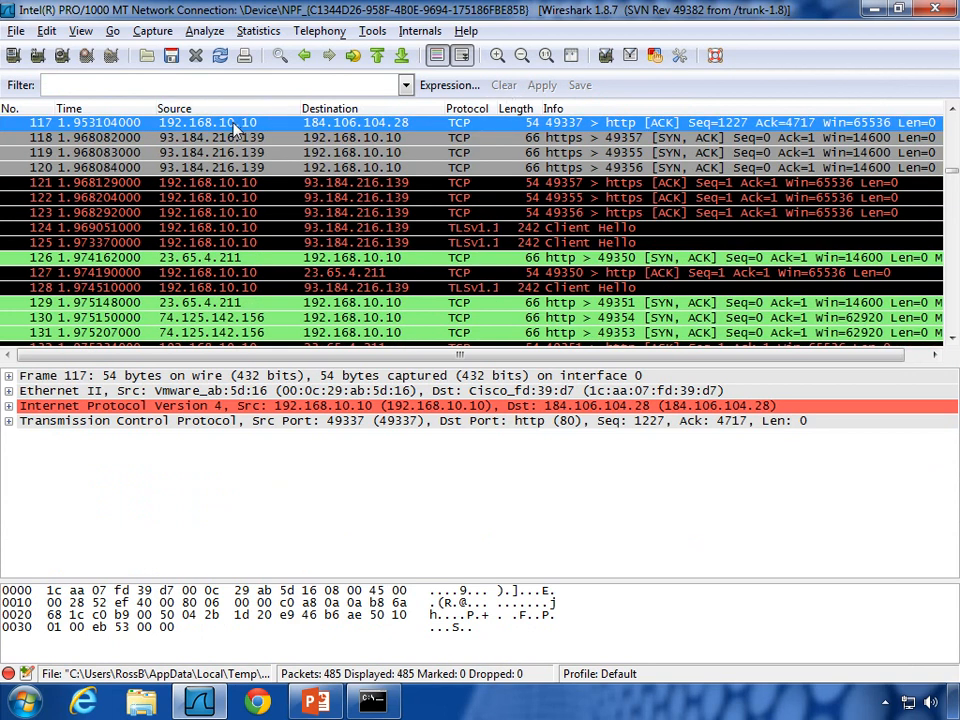
# Step: Select frame 118, the HTTPS SYN, ACK from 93.184.216.139 to client port 49357
pyautogui.click(156, 139)
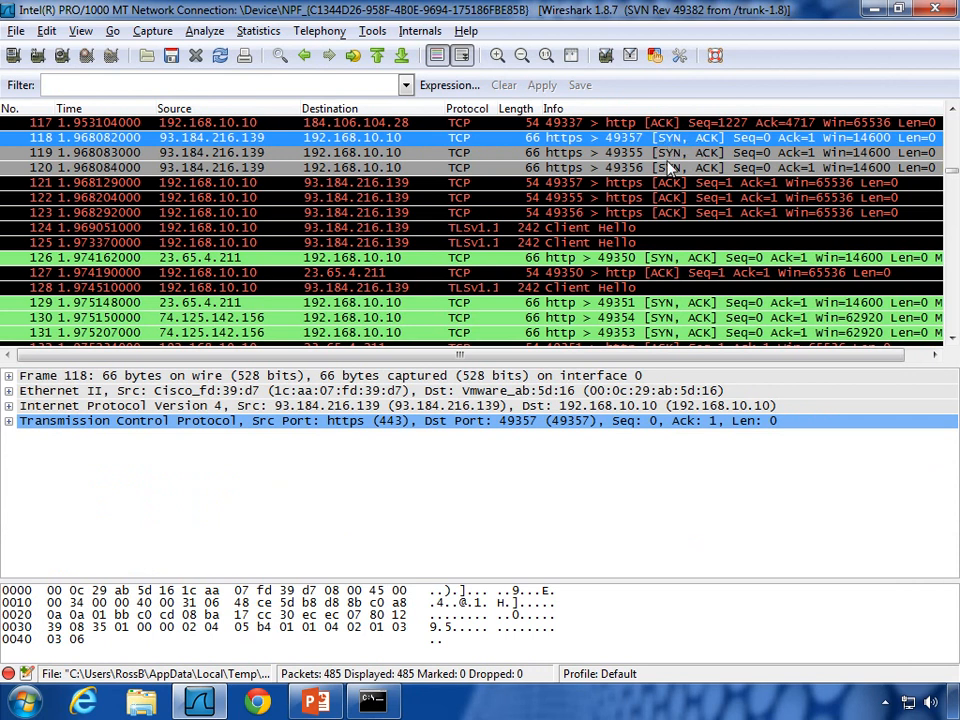
pyautogui.scroll(1, 670, 168)
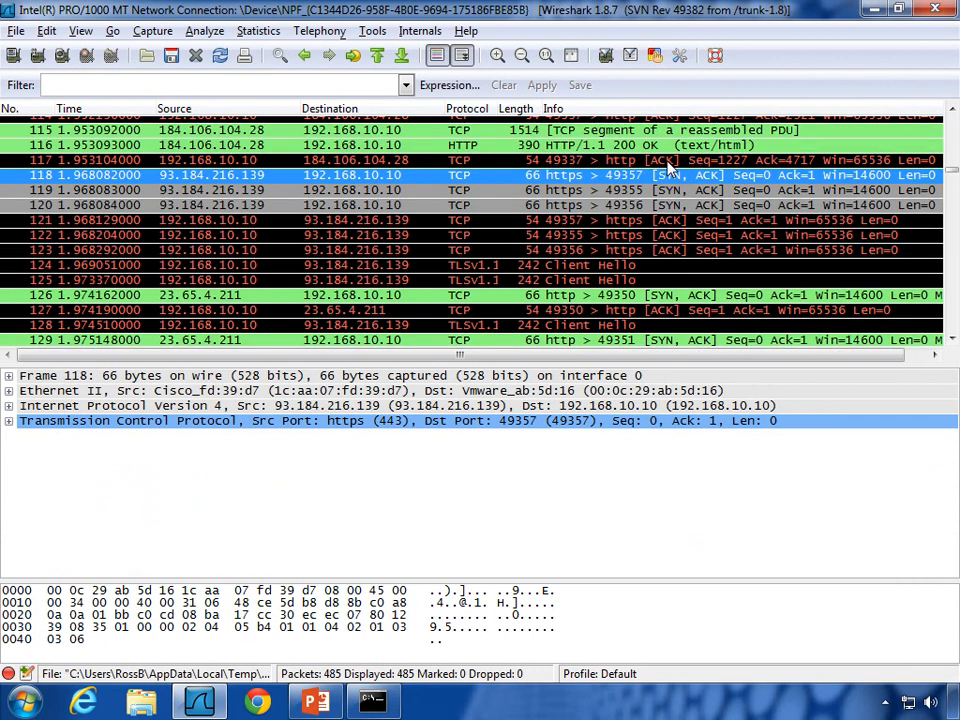
pyautogui.scroll(1, 670, 168)
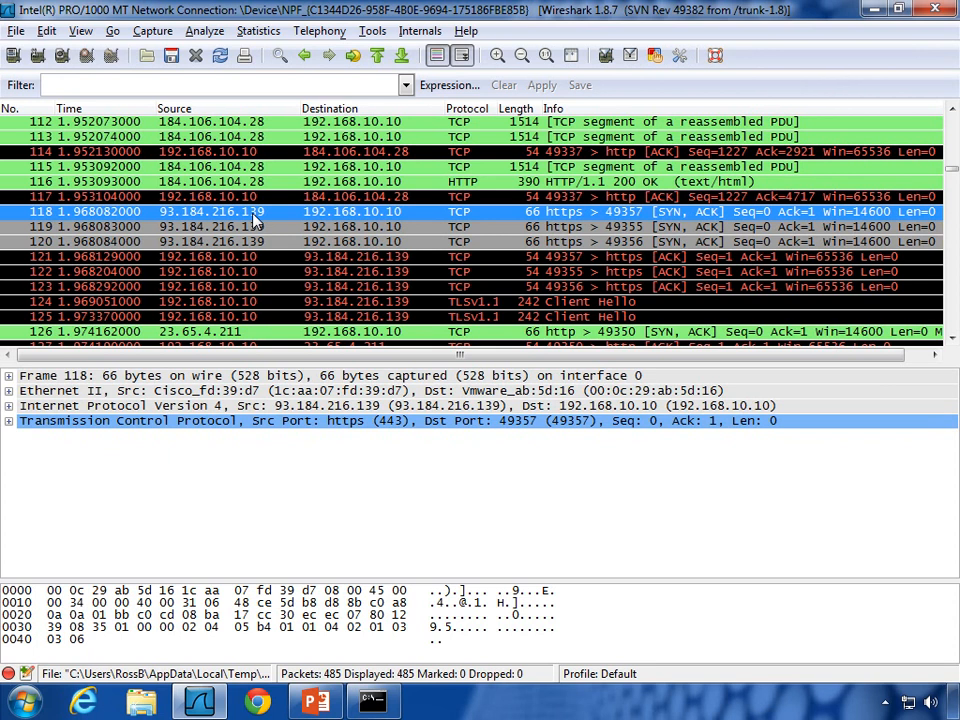
# Step: Enter the display filter ip.addr==93.184.216.139 and apply it
pyautogui.click(296, 86)
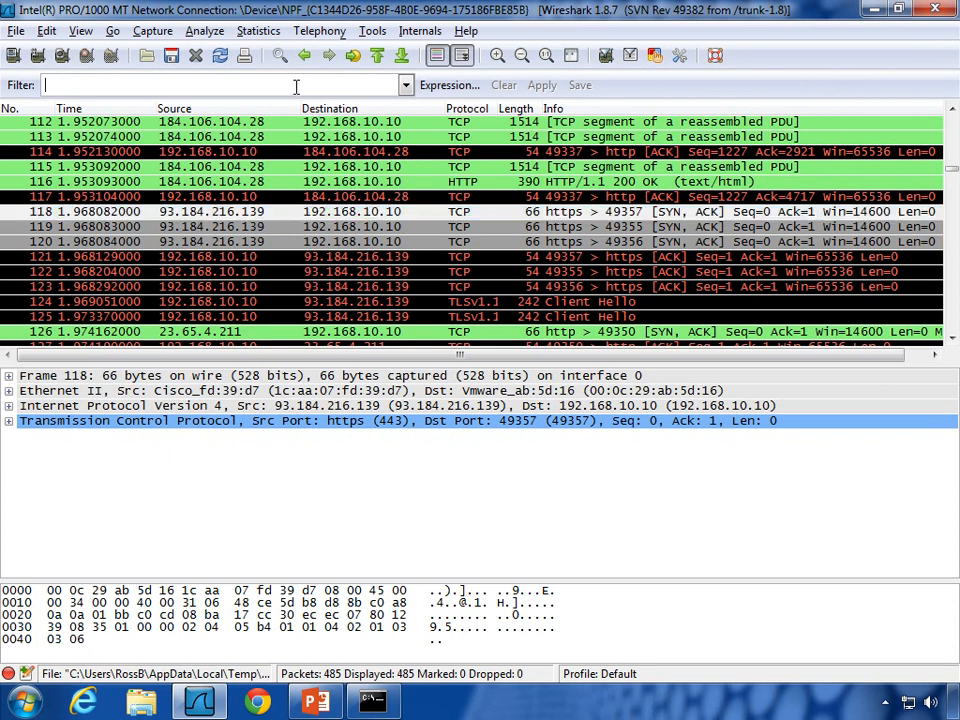
pyautogui.write('ip.addr')
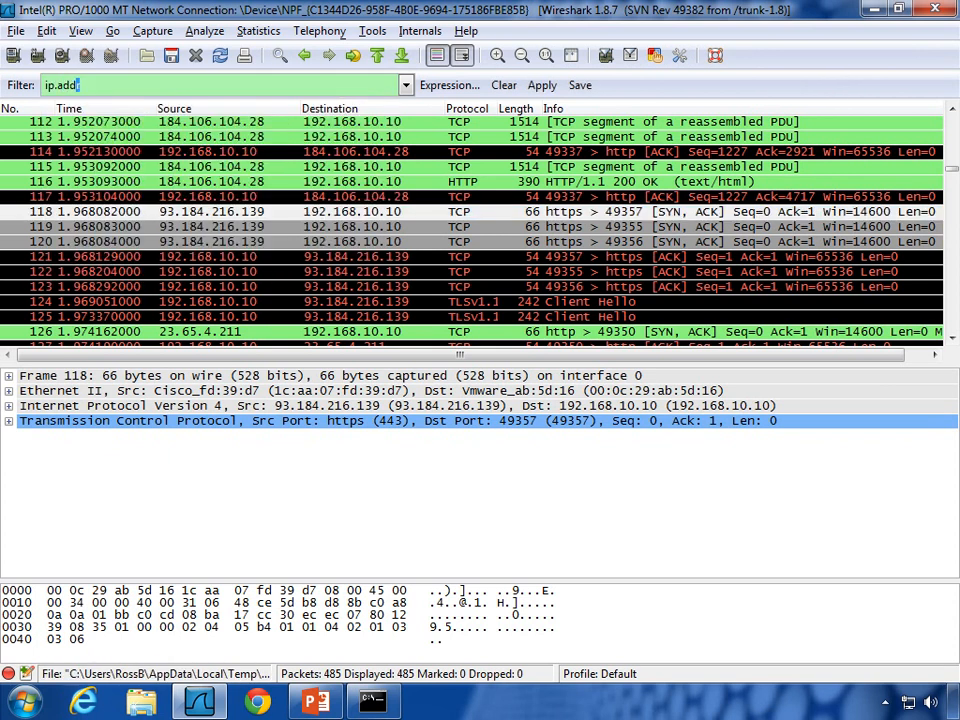
pyautogui.write('==93')
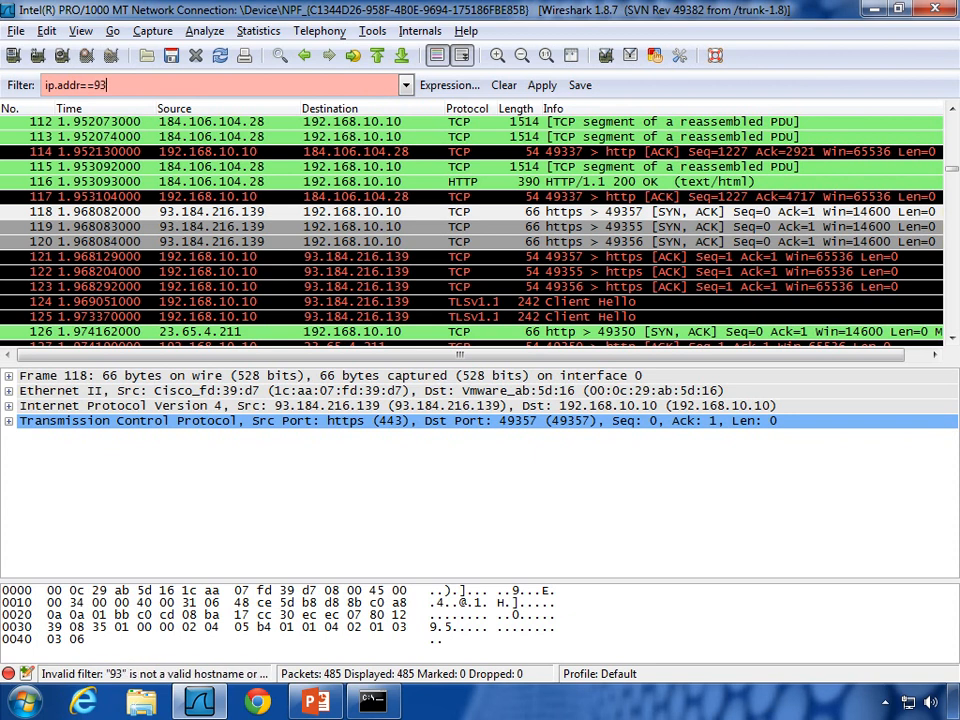
pyautogui.write('.184')
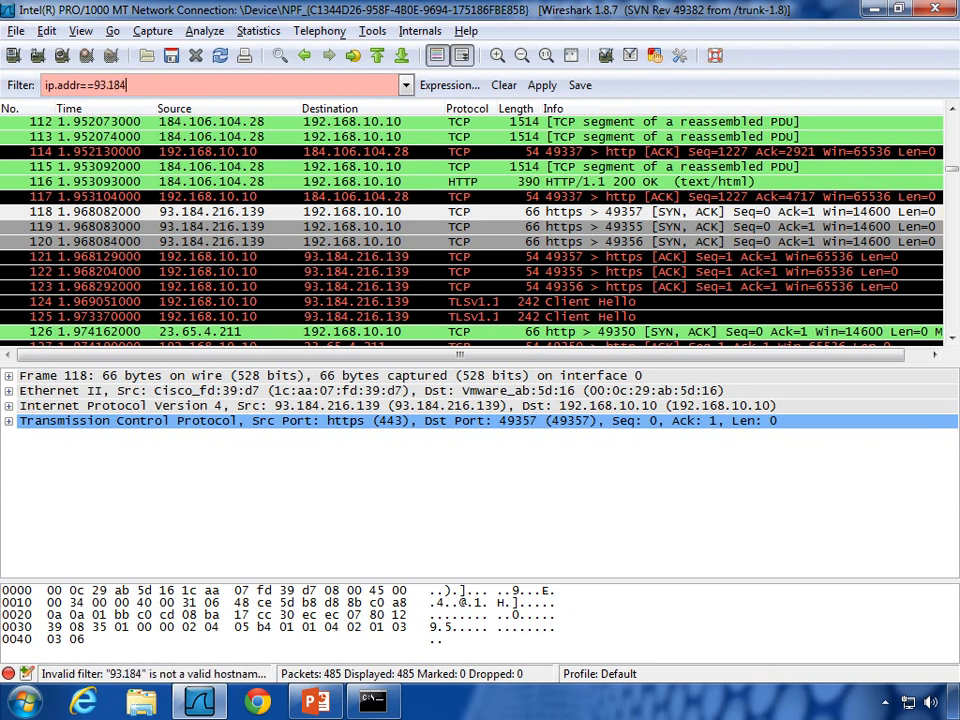
pyautogui.write('.216')
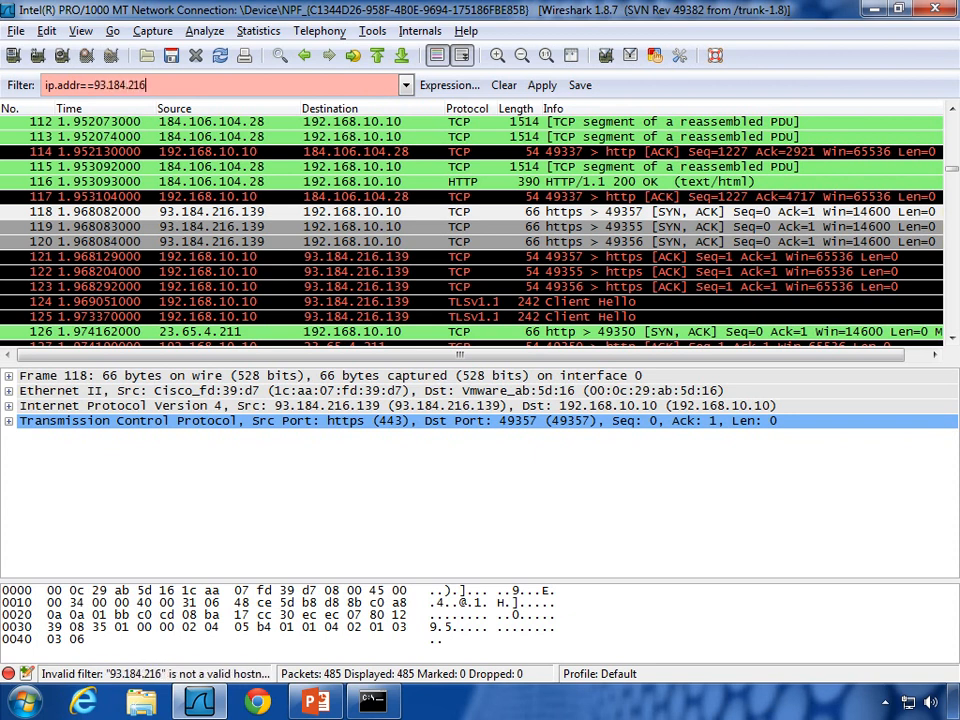
pyautogui.write('.139')
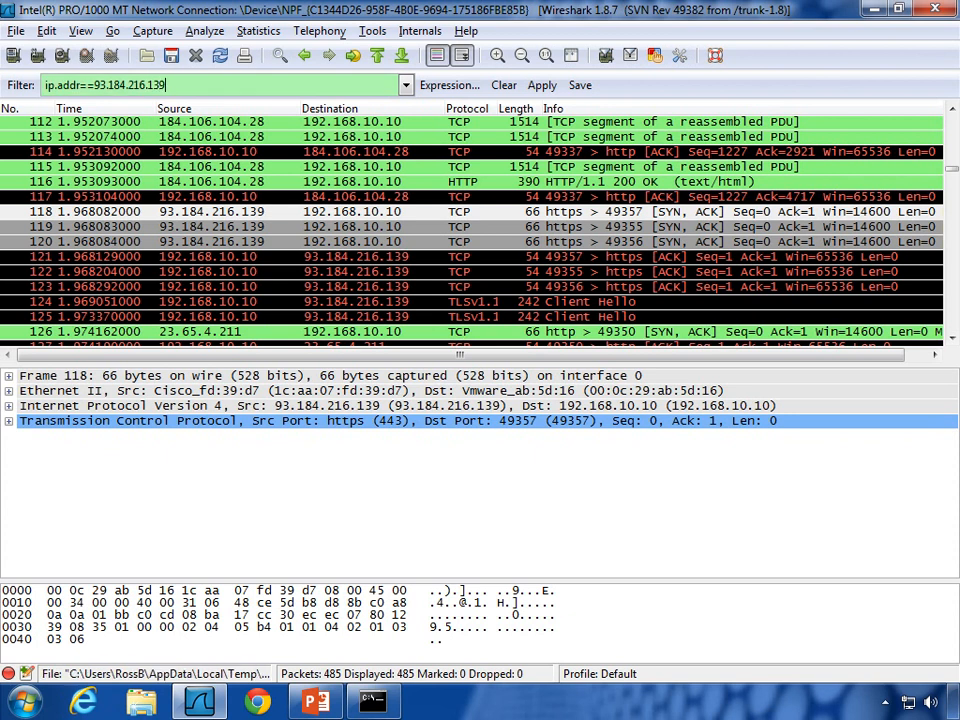
pyautogui.press('Return')
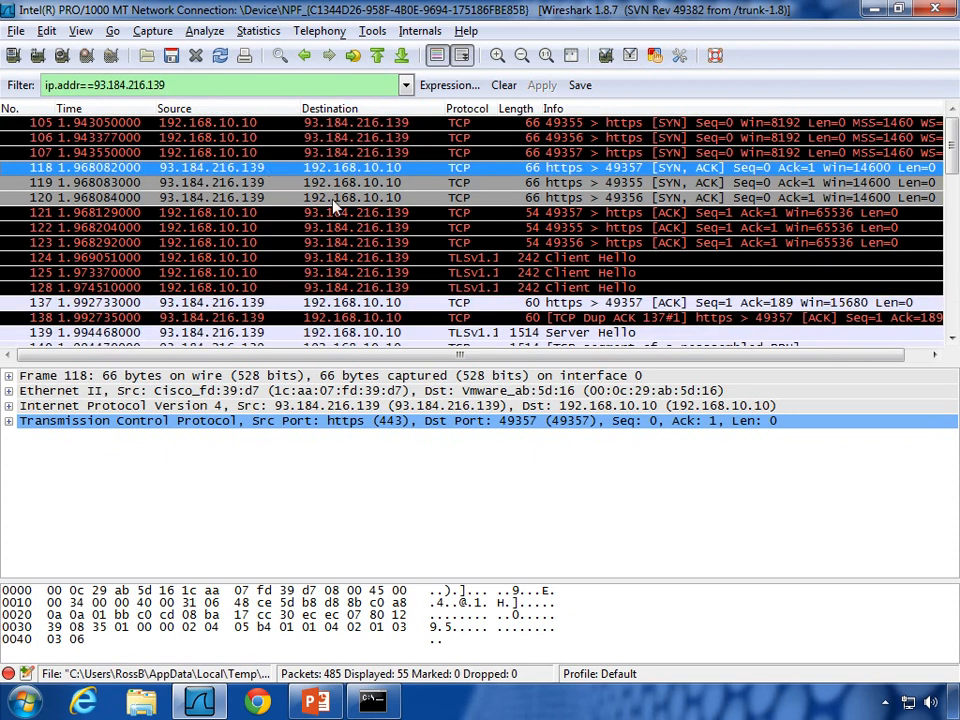
# Step: Select frame 105, the first SYN to 93.184.216.139, and scroll through the 55 filtered packets
pyautogui.click(216, 124)
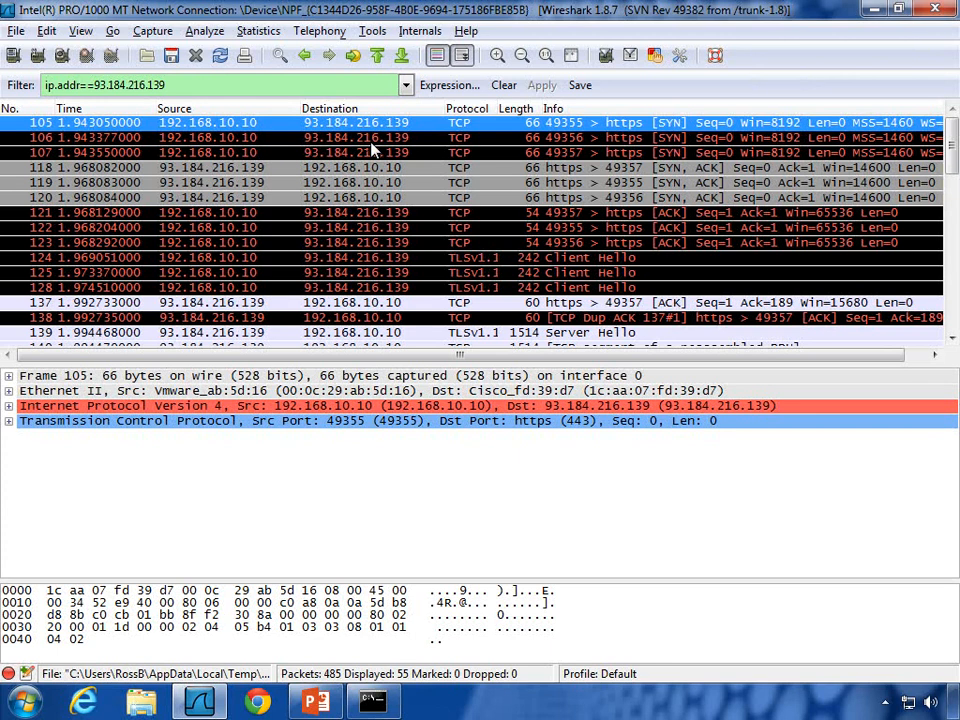
pyautogui.scroll(-10, 372, 149)
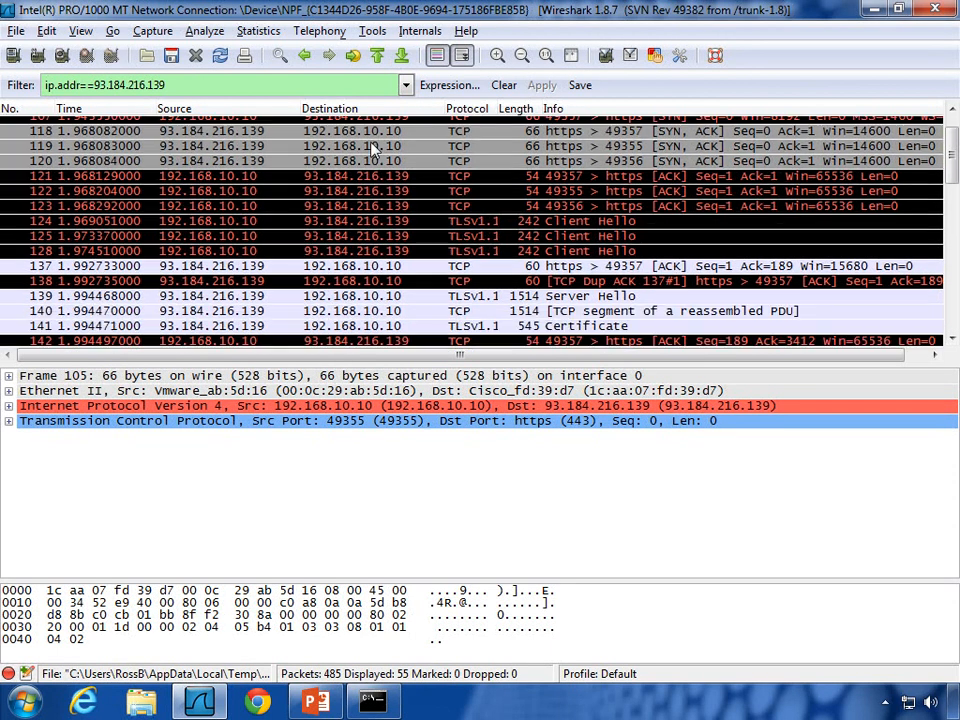
pyautogui.scroll(-7, 372, 149)
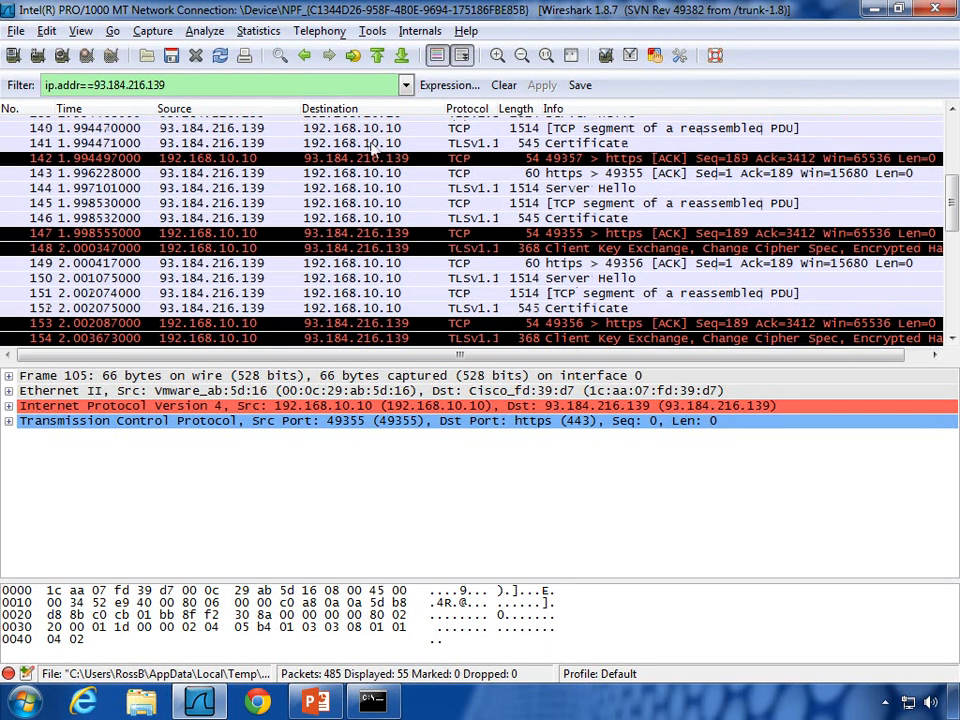
pyautogui.scroll(-3, 372, 148)
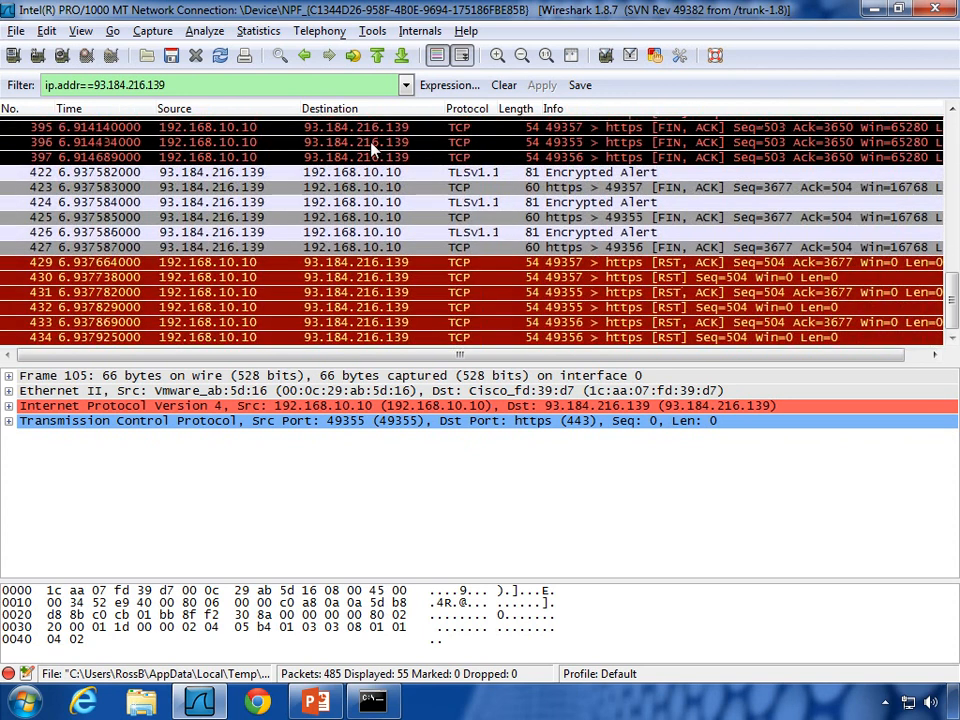
pyautogui.scroll(2, 372, 148)
pyautogui.scroll(-1, 372, 149)
pyautogui.scroll(10, 424, 218)
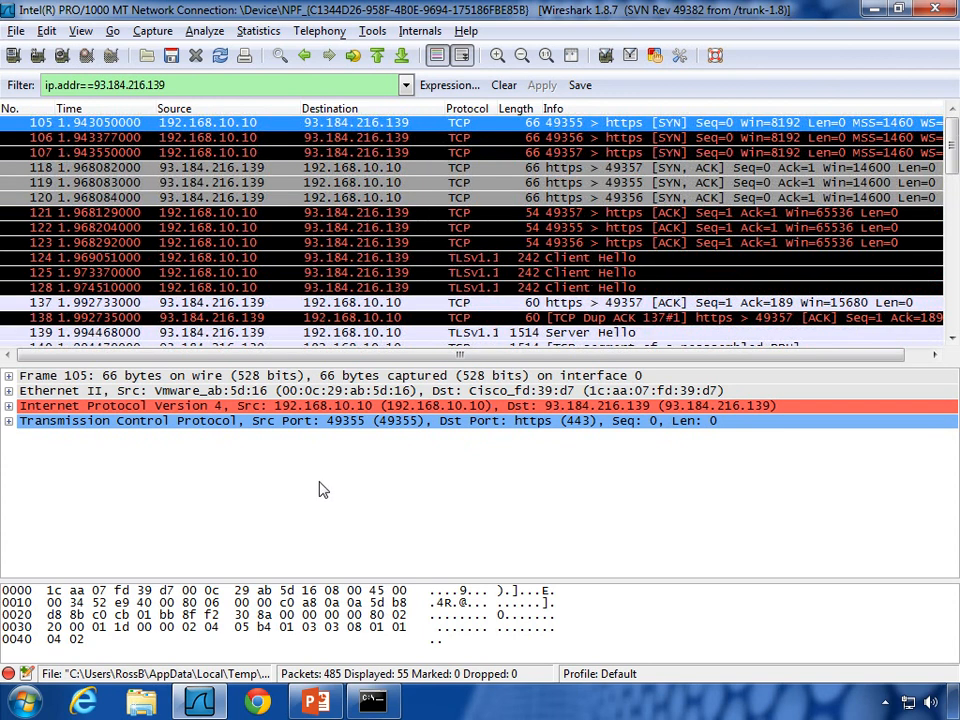
# Step: Run nslookup 93.184.216.139 in Command Prompt, getting Non-existent domain, then bring up Chrome
pyautogui.click(386, 704)
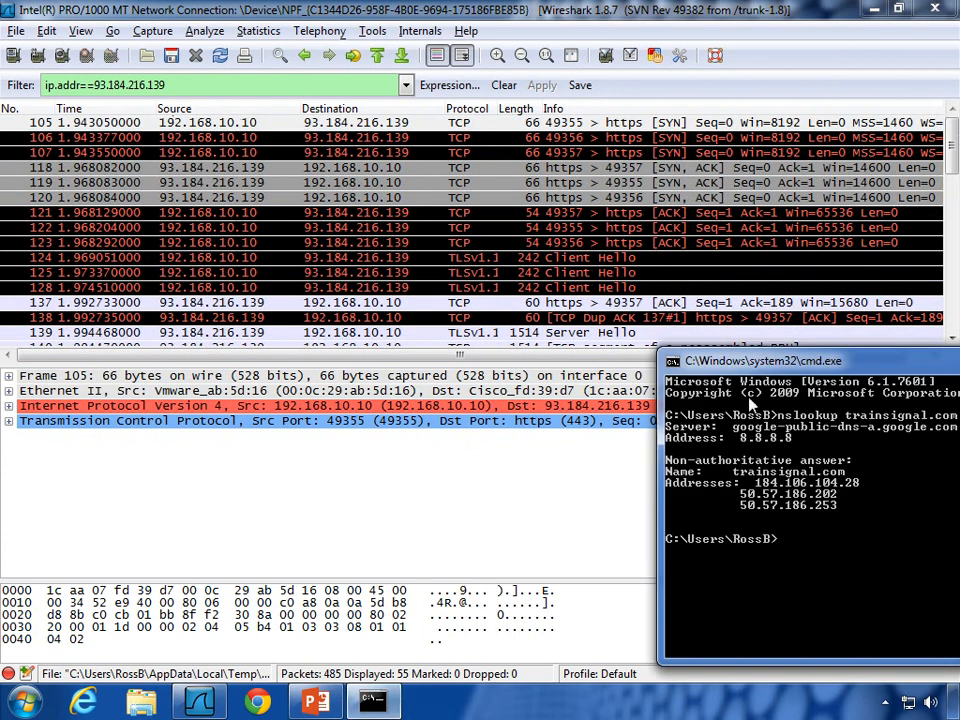
pyautogui.moveTo(777, 363); pyautogui.dragTo(343, 350)
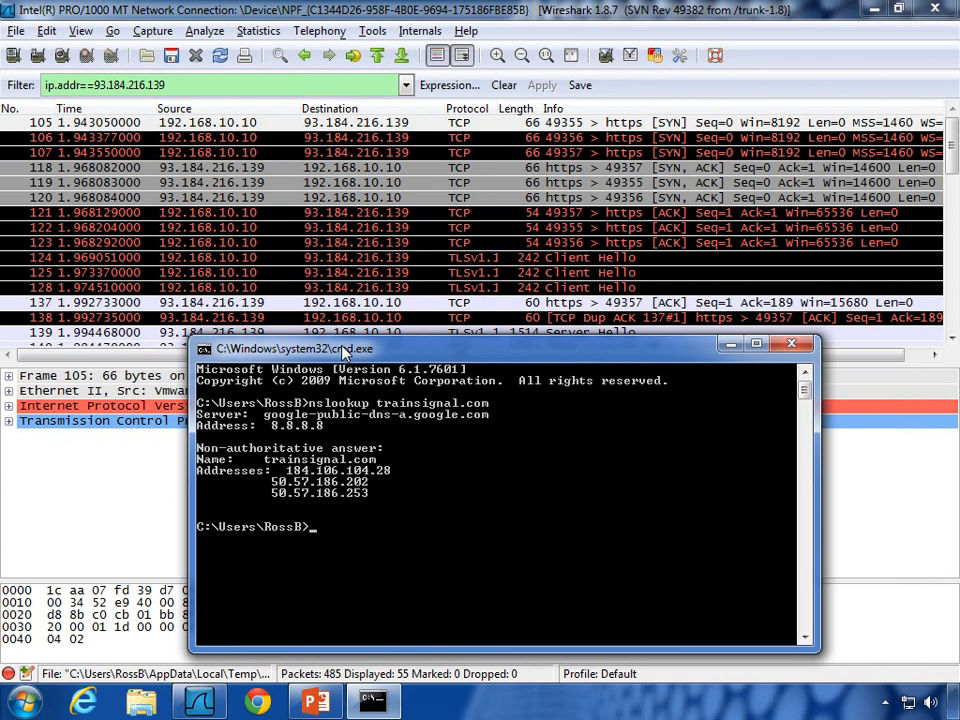
pyautogui.write('nslookup 93.184.216.139')
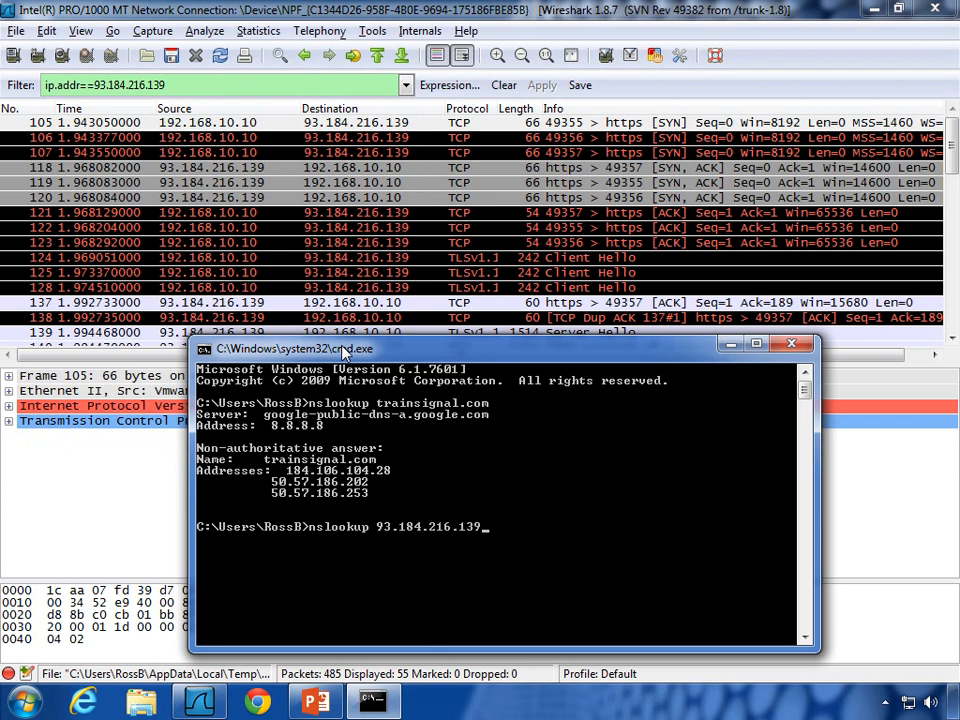
pyautogui.press('Return')
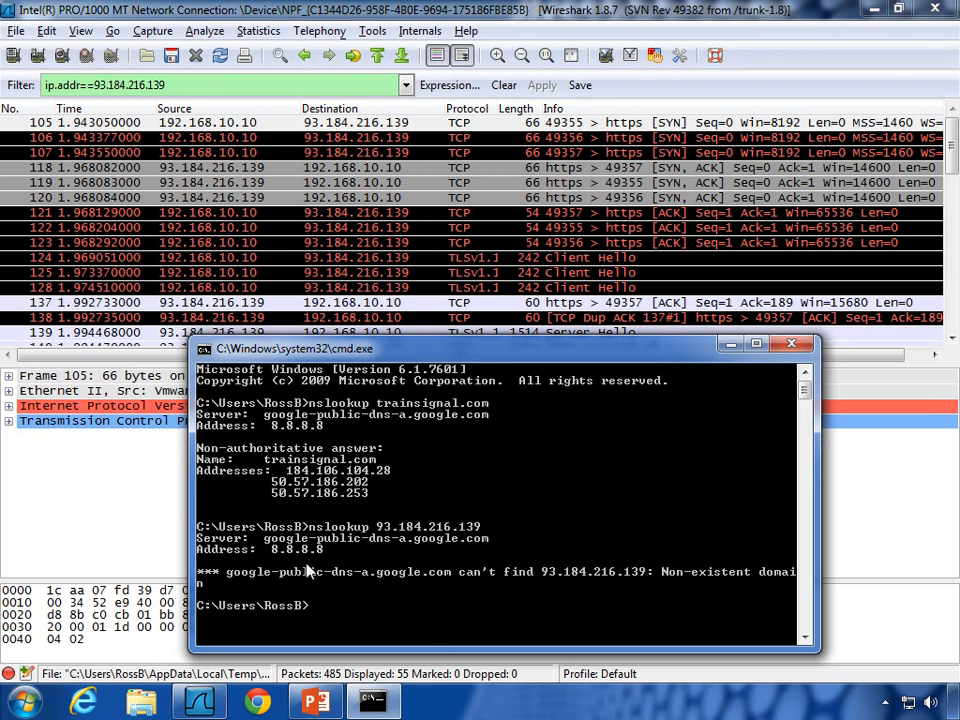
pyautogui.click(258, 693)
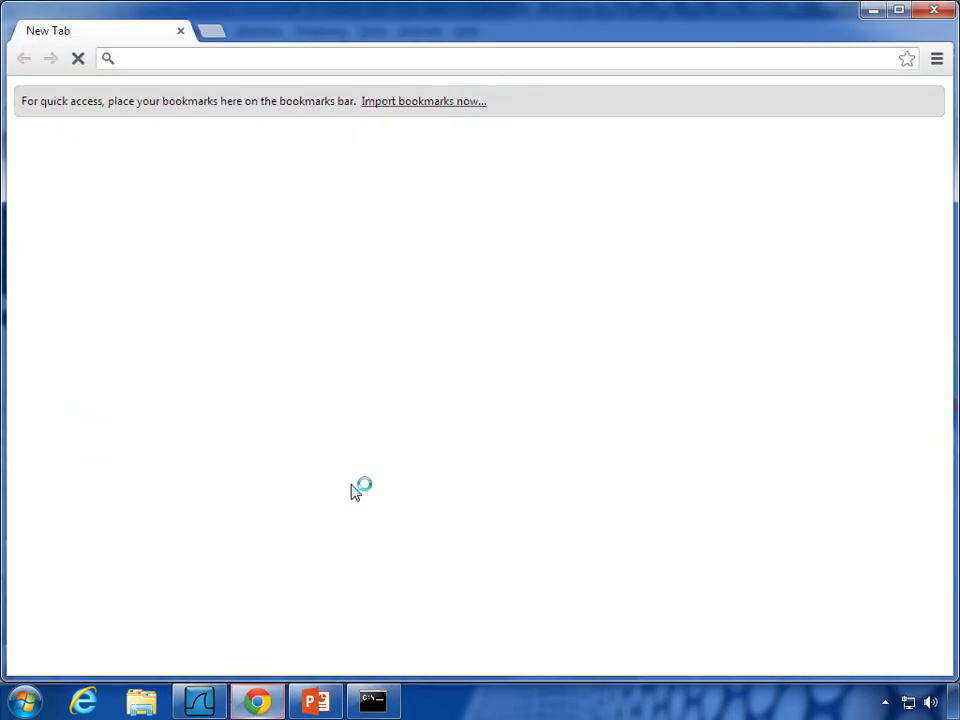
# Step: Search Google for 'who is' and go to the Whois.net site
pyautogui.write('who')
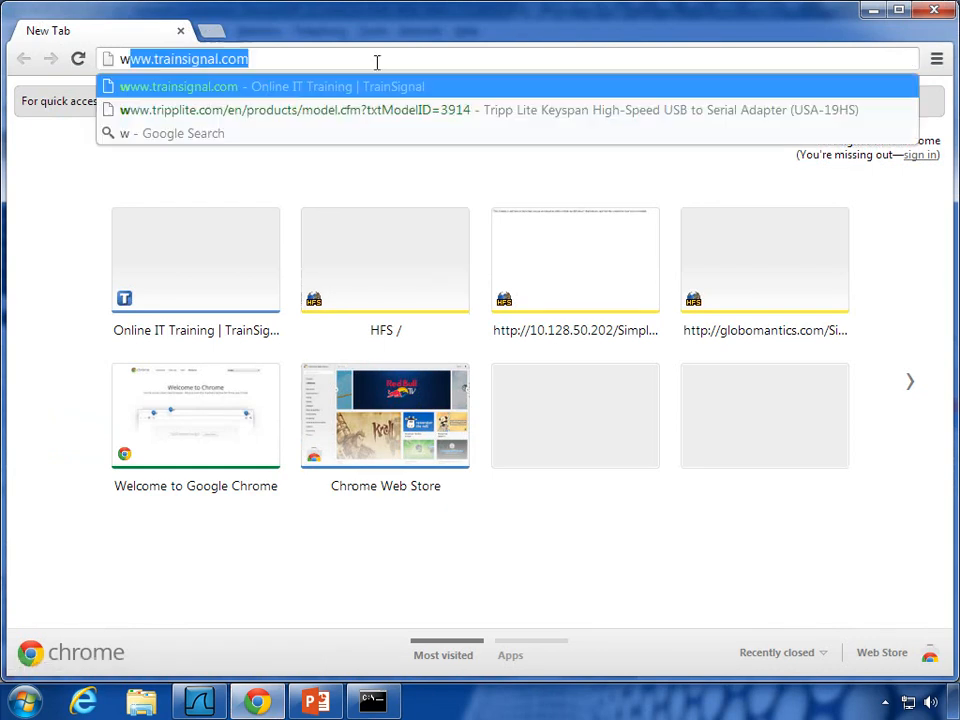
pyautogui.write(' is')
pyautogui.press('Return')
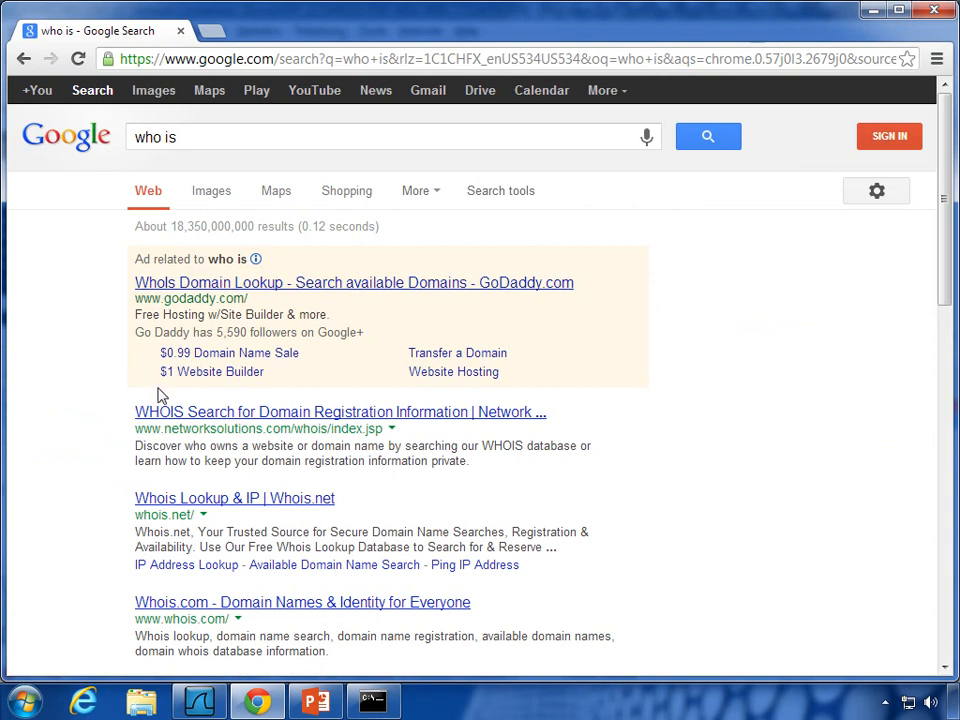
pyautogui.click(172, 501)
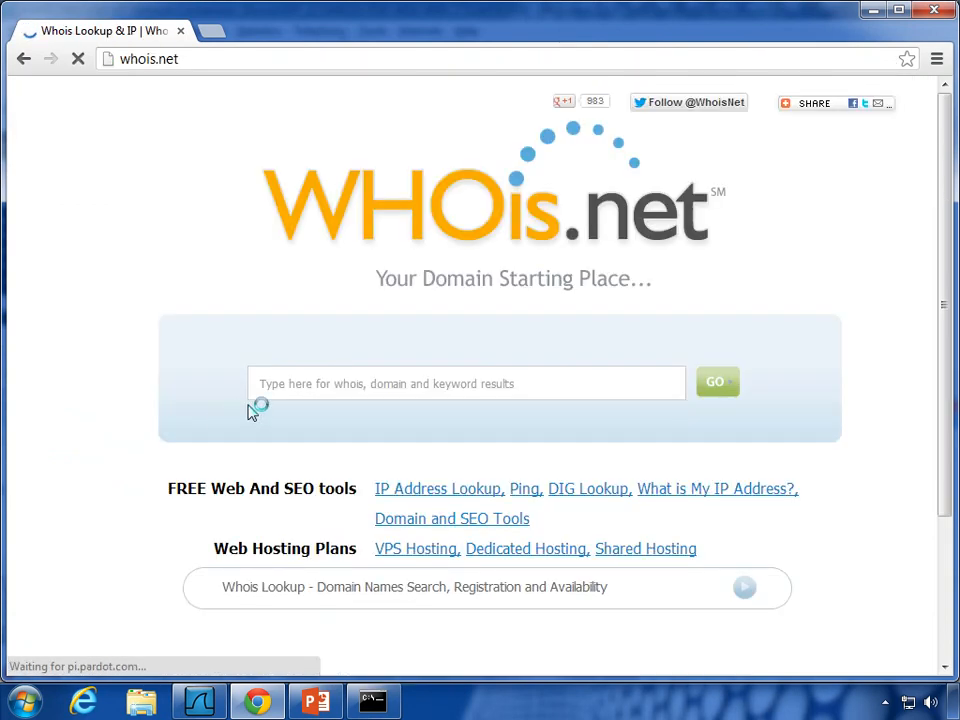
pyautogui.click(312, 388)
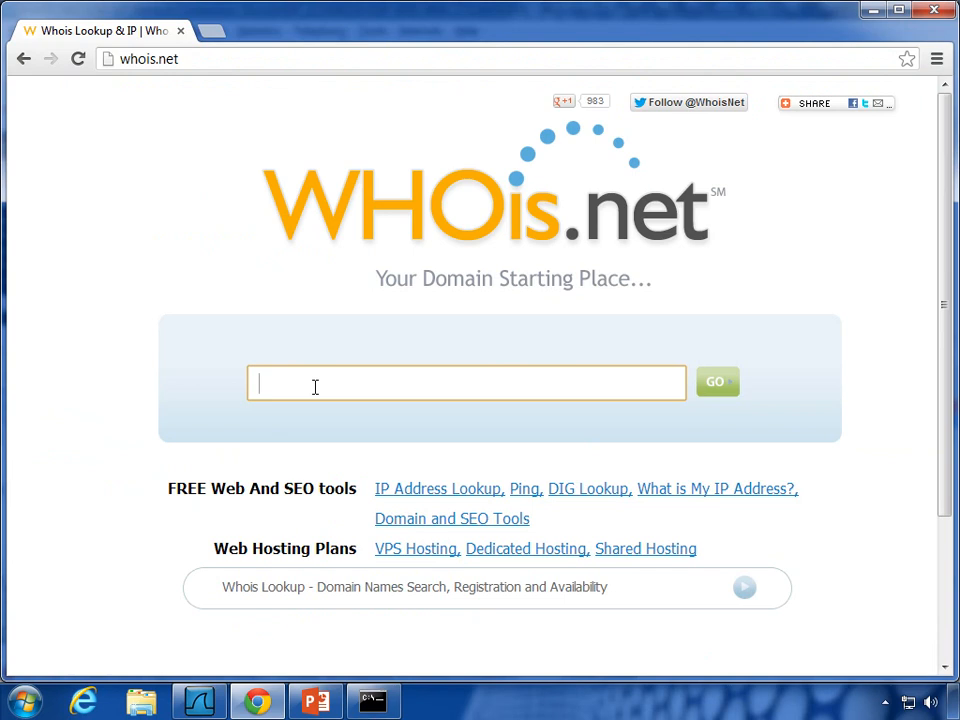
# Step: Resize the browser beside Wireshark and submit a whois lookup for 93.184.216.139
pyautogui.doubleClick(713, 20)
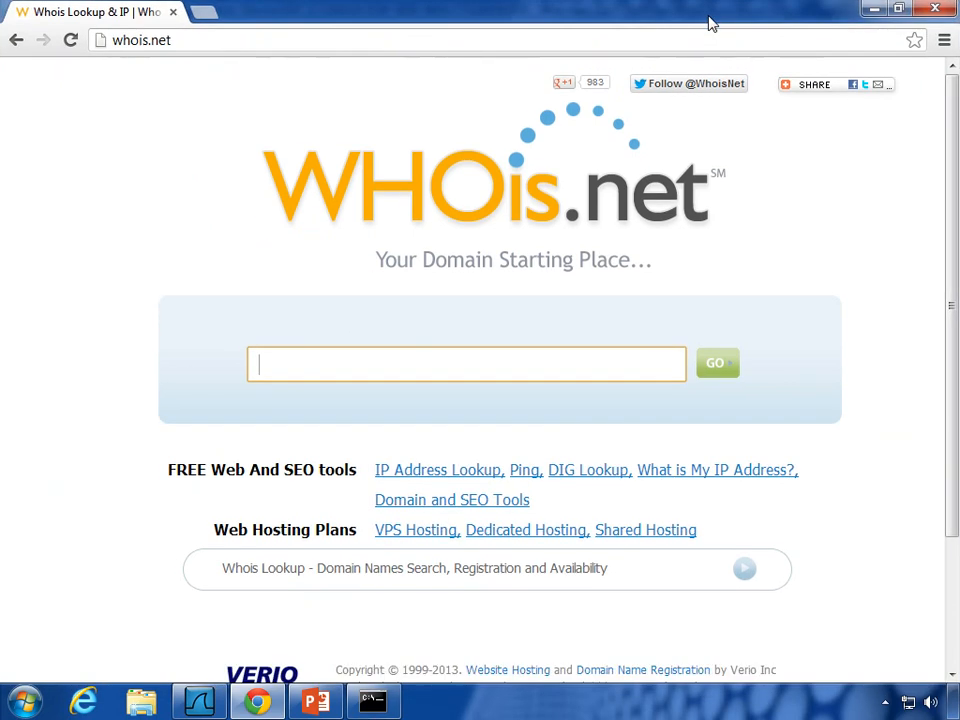
pyautogui.doubleClick(714, 17)
pyautogui.moveTo(705, 4); pyautogui.dragTo(704, 306)
pyautogui.moveTo(591, 326); pyautogui.dragTo(570, 239)
pyautogui.scroll(-4, 532, 386)
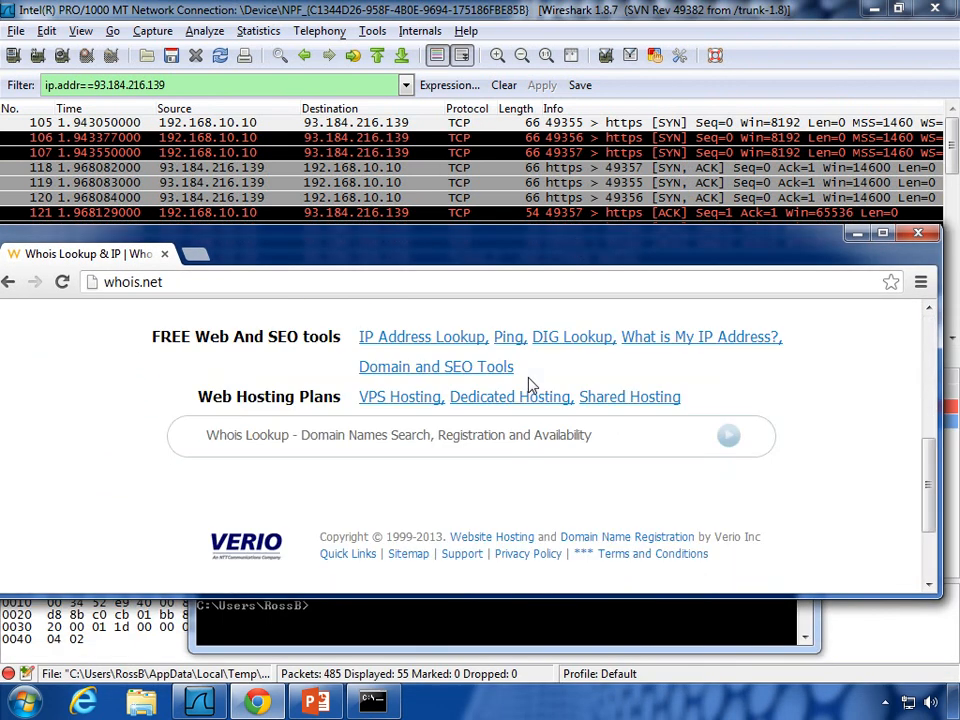
pyautogui.scroll(2, 532, 386)
pyautogui.write('93.')
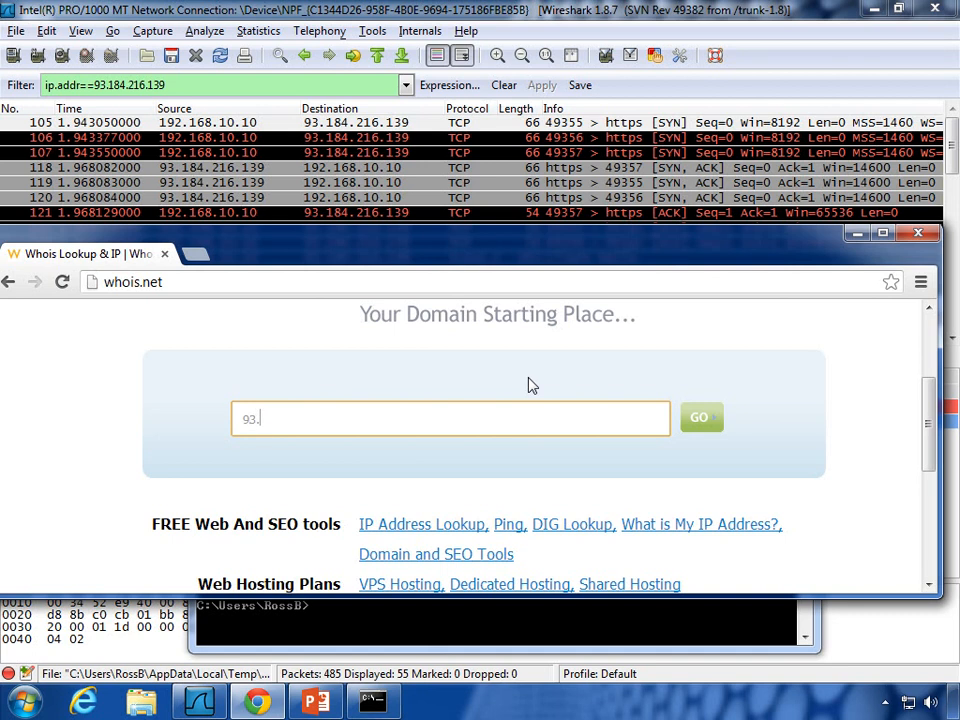
pyautogui.write('184.216.139')
pyautogui.press('Return')
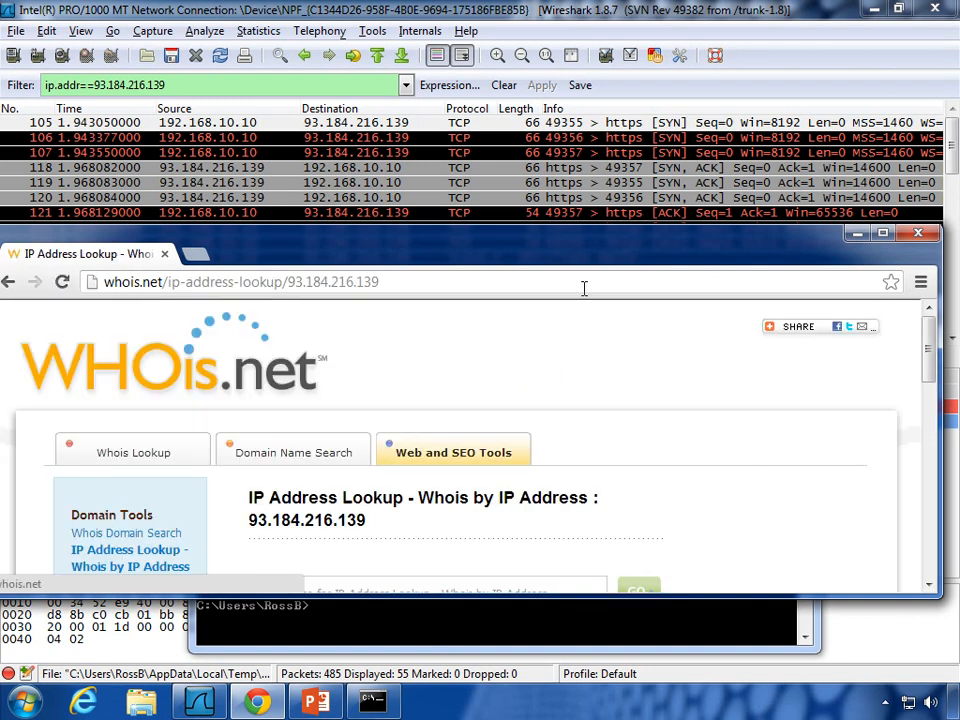
# Step: Maximize the WHOis.net results, highlight netname EDGECAST-NETBLK-03 for 93.184.216.139, then minimize the browser
pyautogui.doubleClick(575, 258)
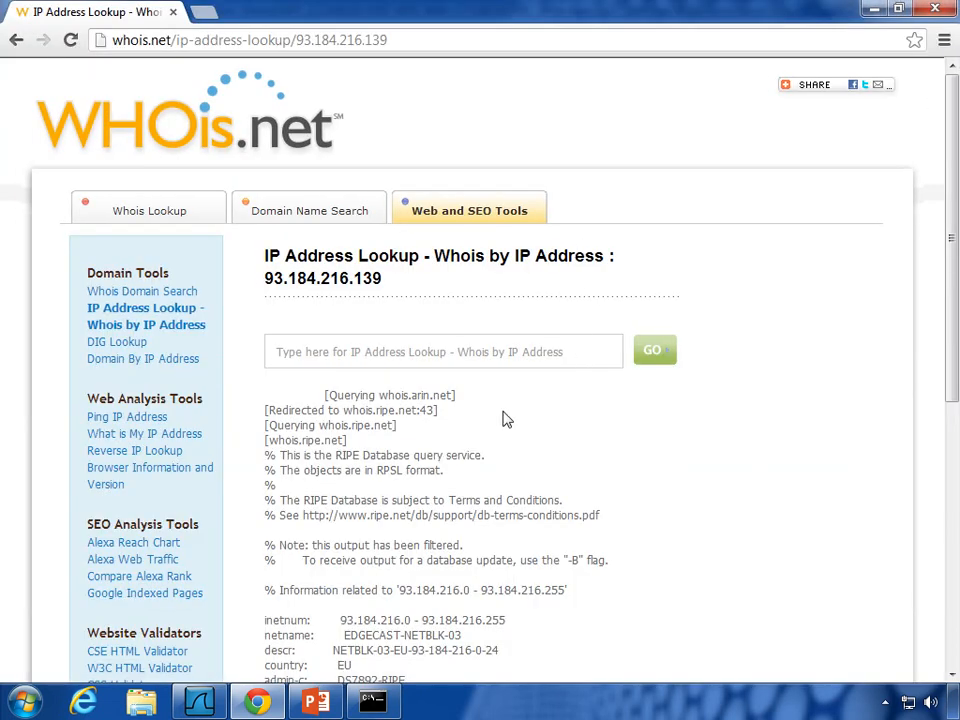
pyautogui.scroll(-1, 505, 420)
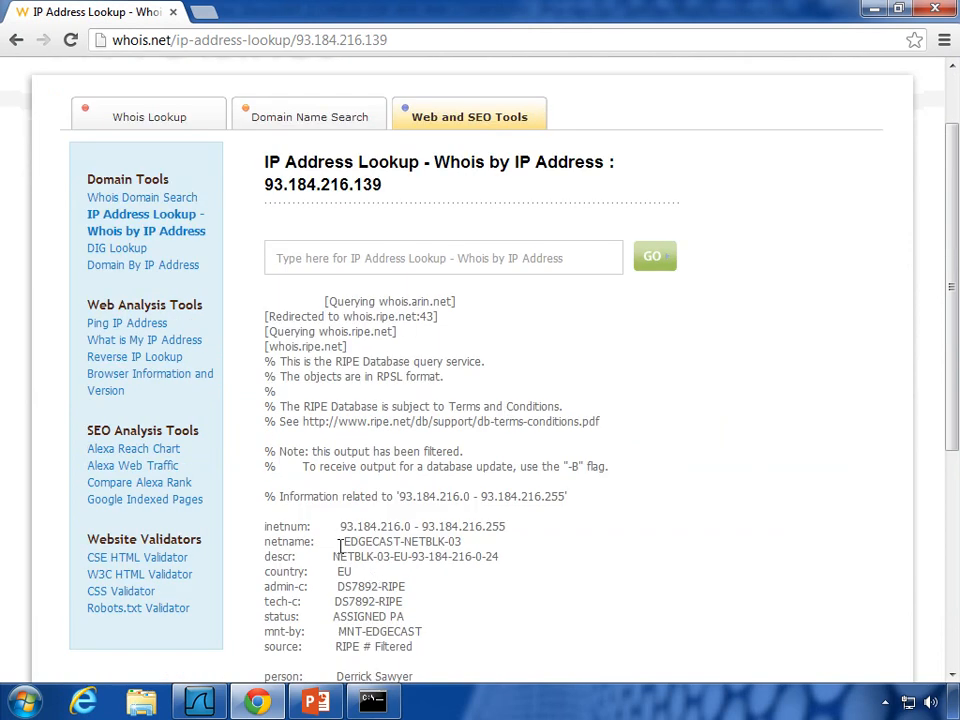
pyautogui.moveTo(342, 541); pyautogui.dragTo(437, 541)
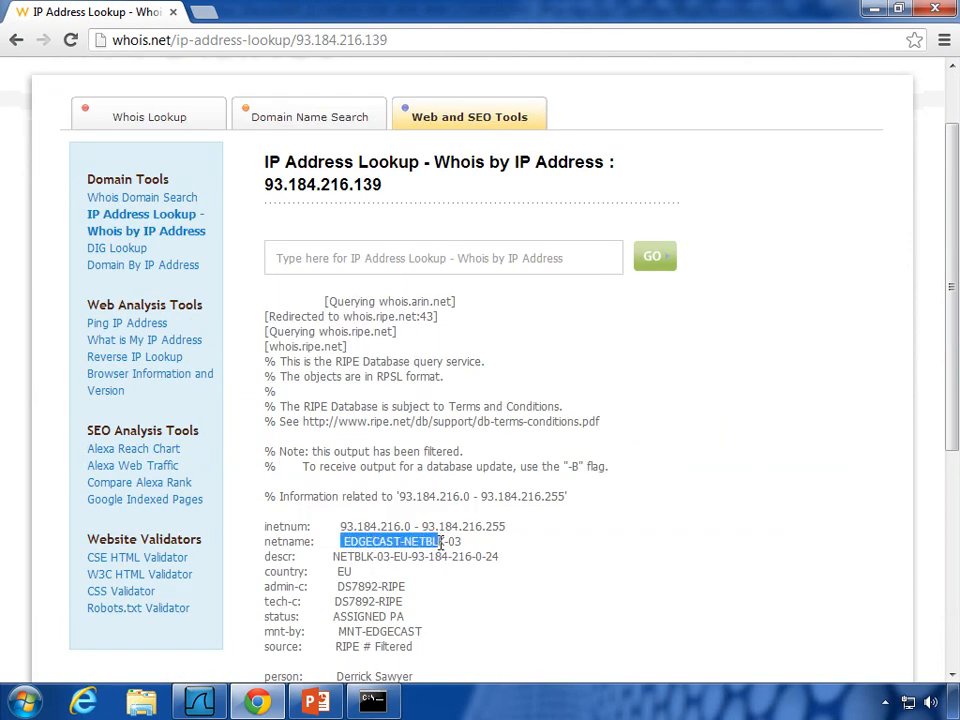
pyautogui.scroll(-2, 413, 512)
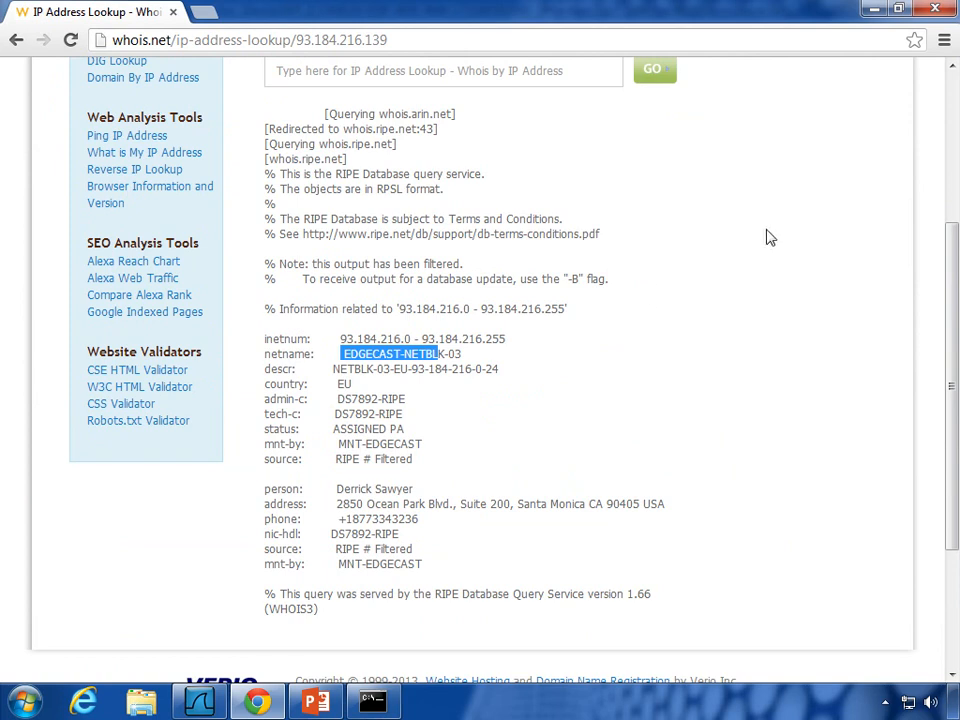
pyautogui.click(875, 10)
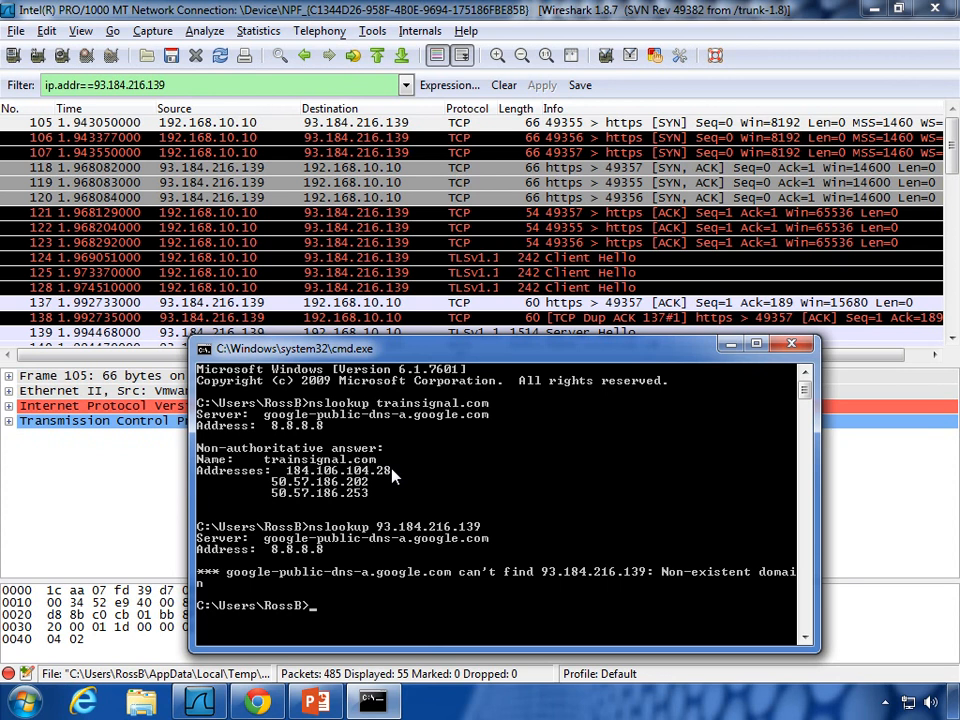
# Step: Bring Wireshark forward and follow the TCP stream of Client Hello packet 124
pyautogui.click(86, 504)
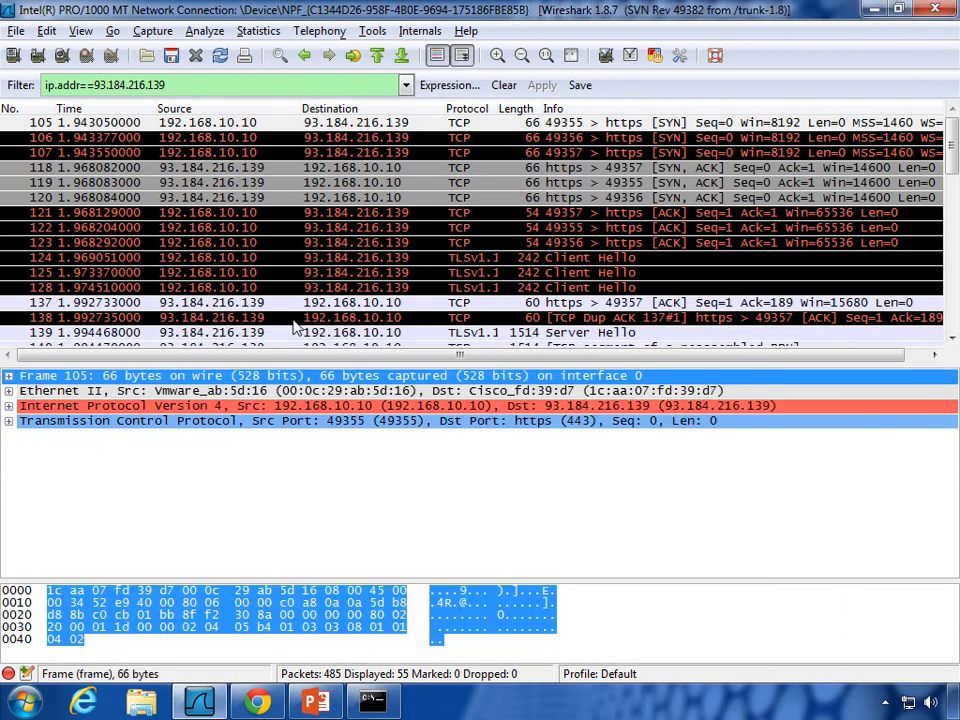
pyautogui.click(449, 228)
pyautogui.click(440, 259)
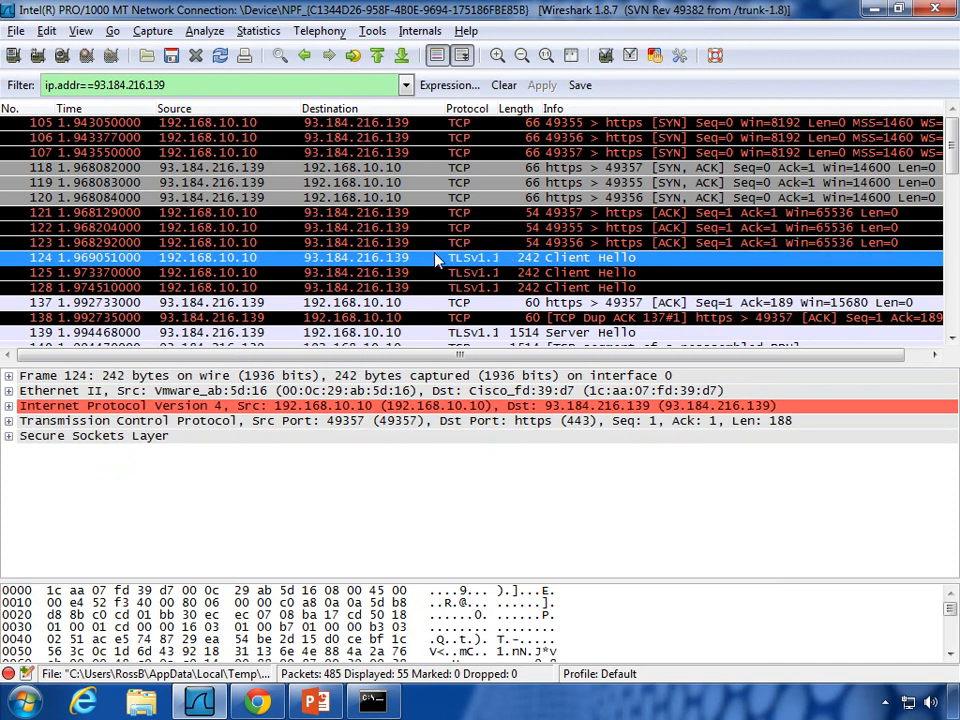
pyautogui.rightClick(524, 262)
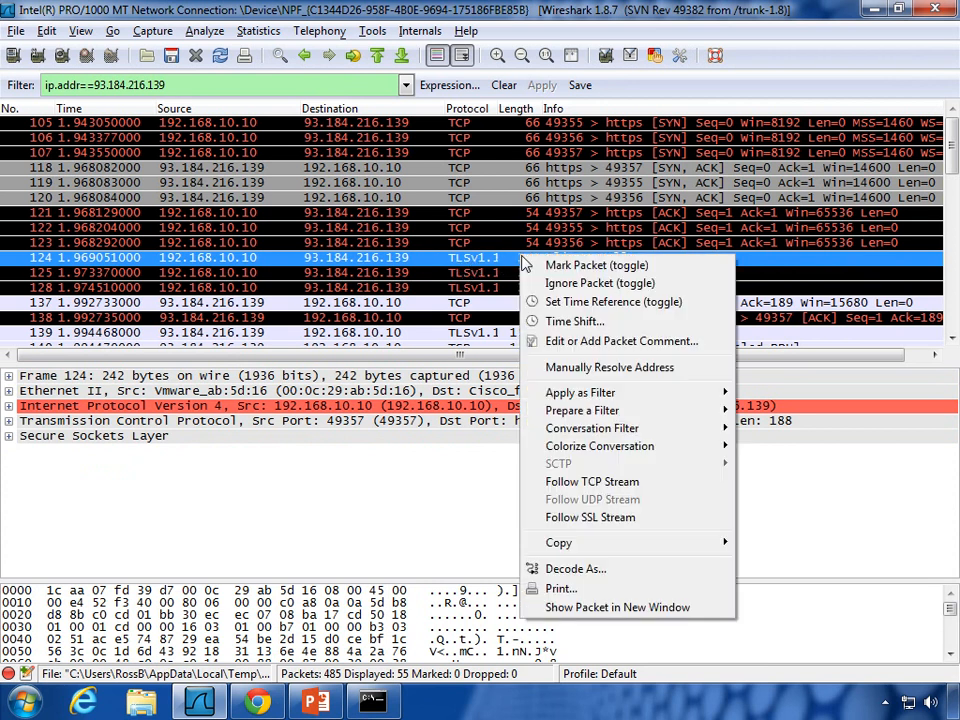
pyautogui.click(545, 481)
# Step: Scroll the stream content and highlight the VeriSign Trust Network certificate text
pyautogui.scroll(-4, 416, 303)
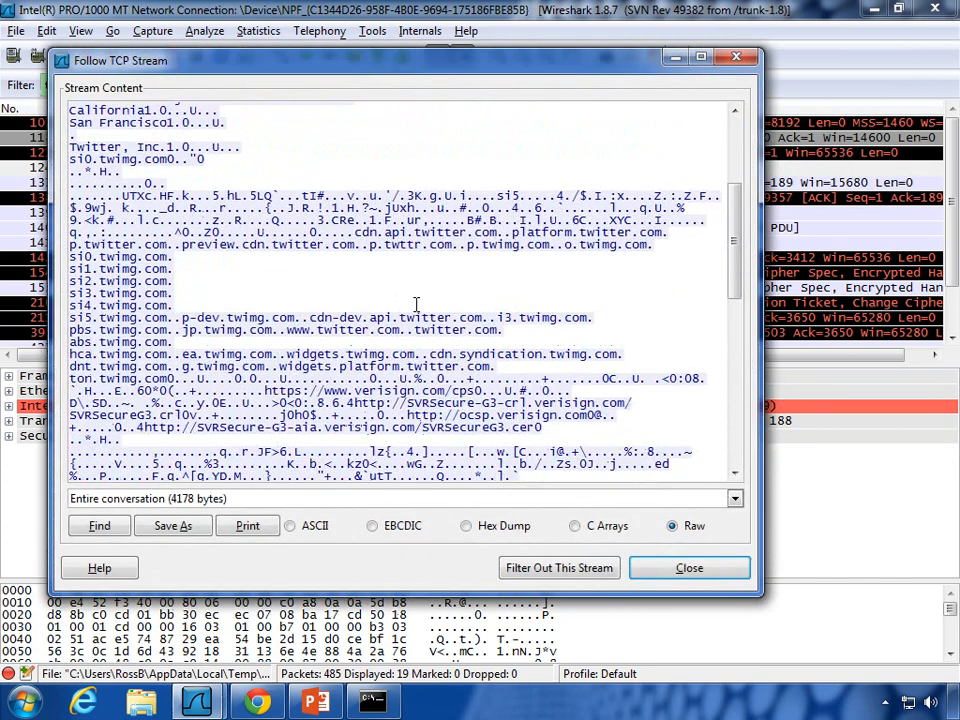
pyautogui.scroll(-15, 416, 303)
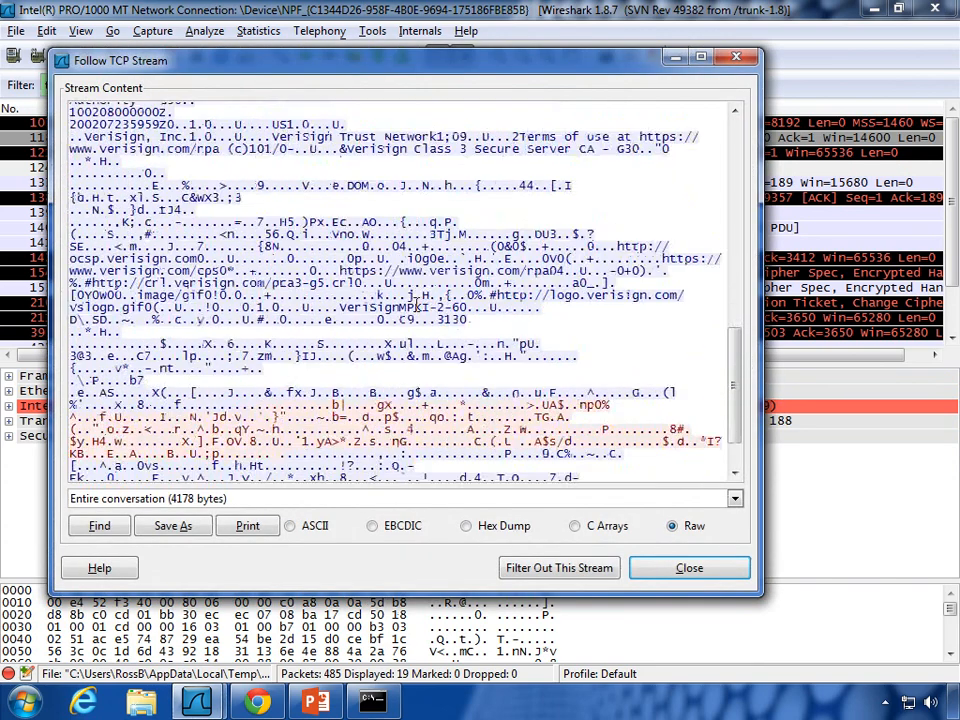
pyautogui.scroll(12, 416, 303)
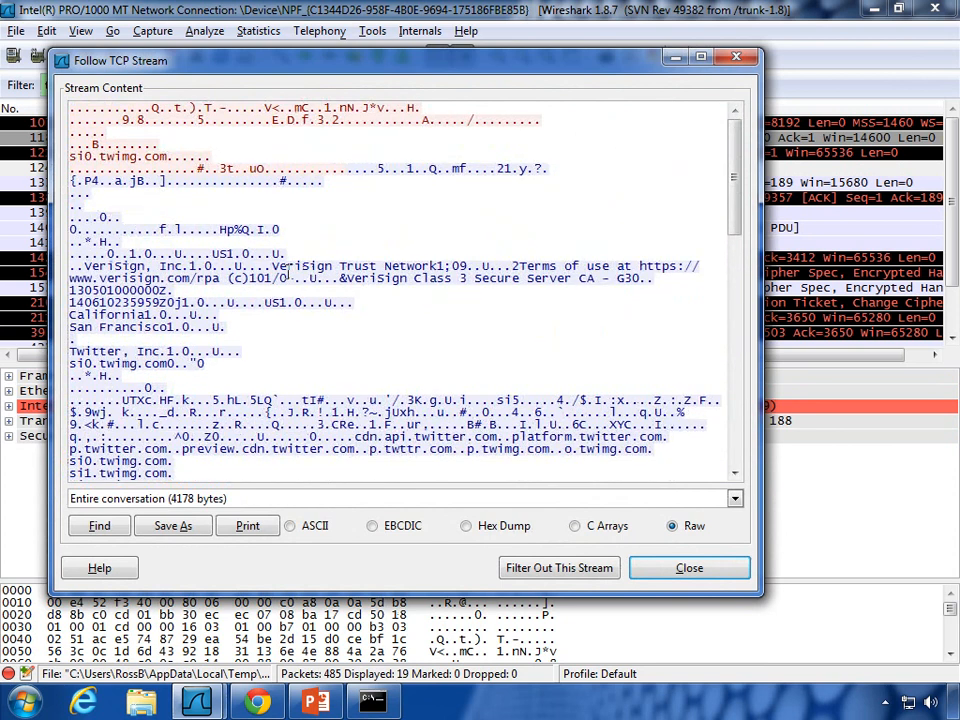
pyautogui.moveTo(271, 258); pyautogui.dragTo(455, 268)
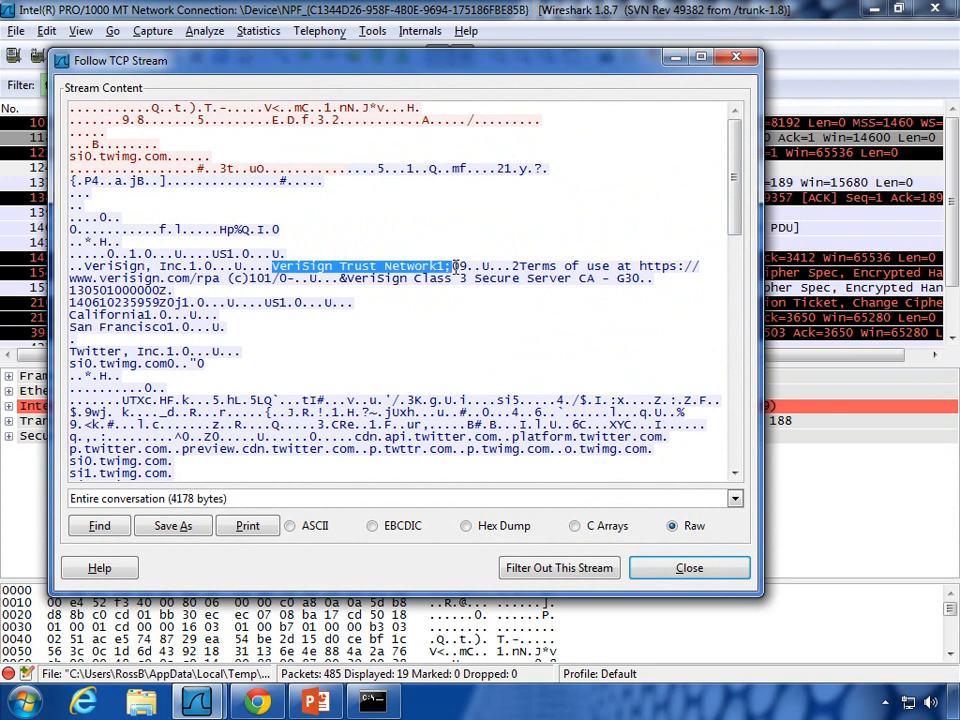
# Step: Highlight the twitter.com host name, then close the stream view, keeping tcp.stream eq 21 filtered
pyautogui.scroll(-3, 400, 240)
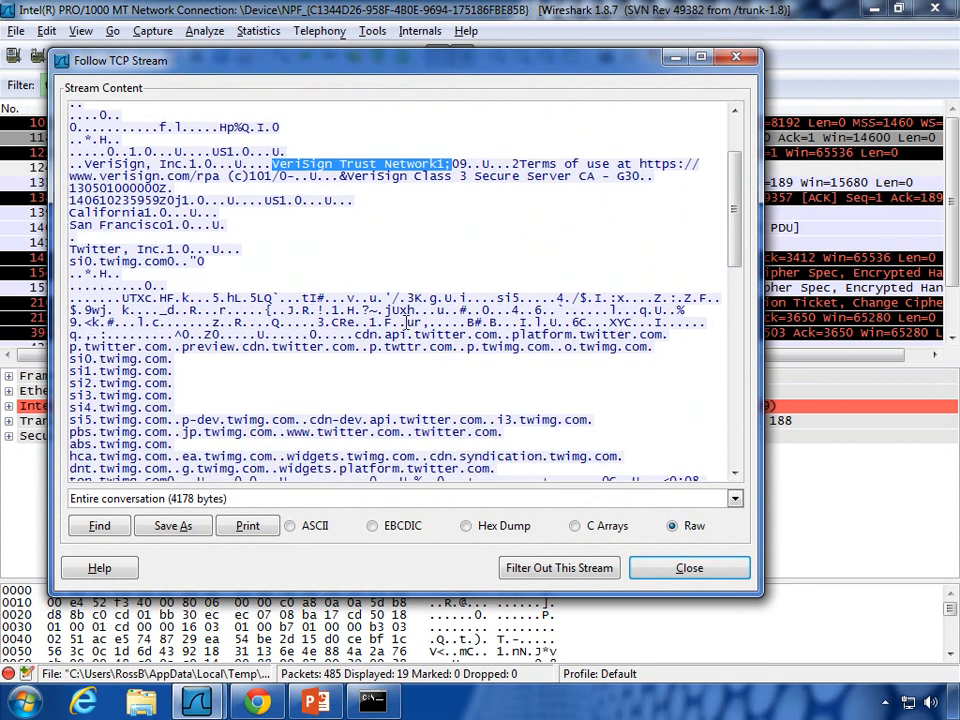
pyautogui.scroll(-1, 348, 352)
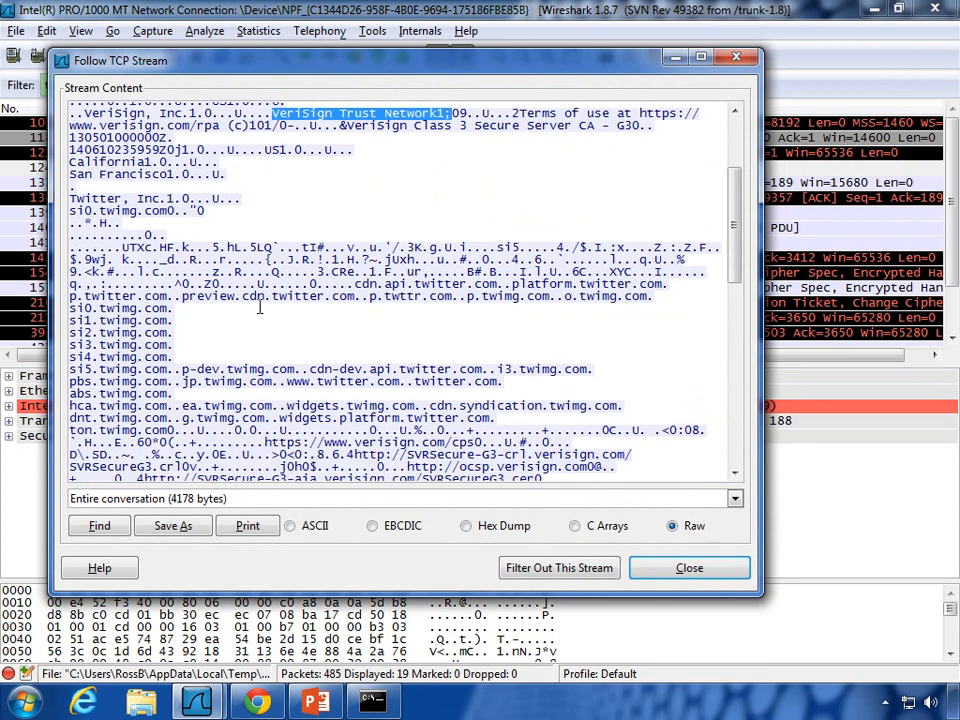
pyautogui.moveTo(271, 297); pyautogui.dragTo(390, 297)
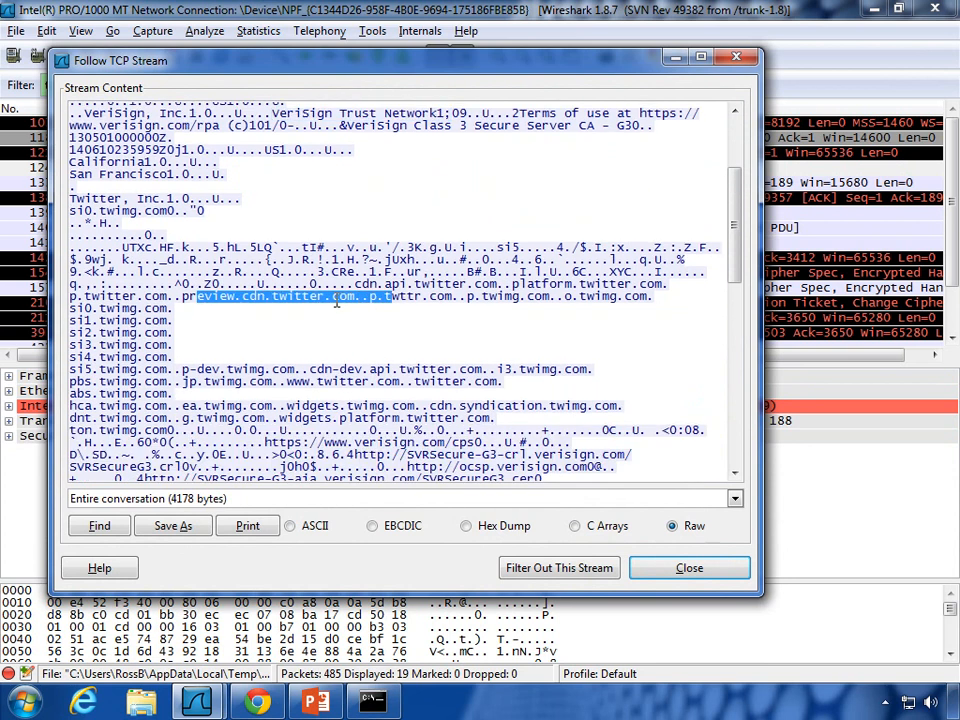
pyautogui.scroll(-3, 300, 220)
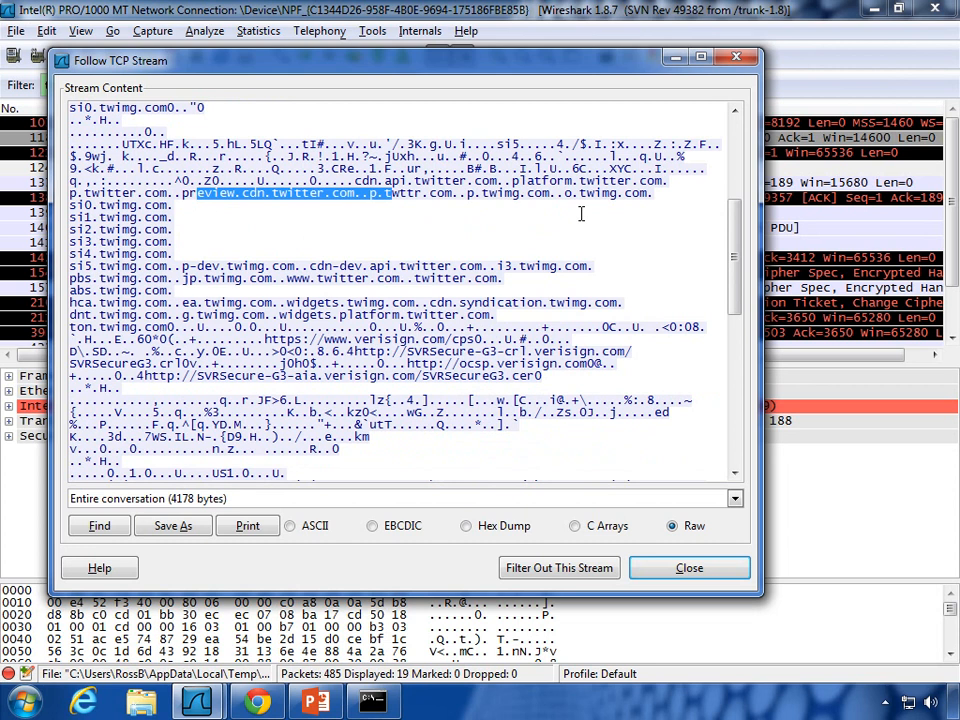
pyautogui.click(688, 567)
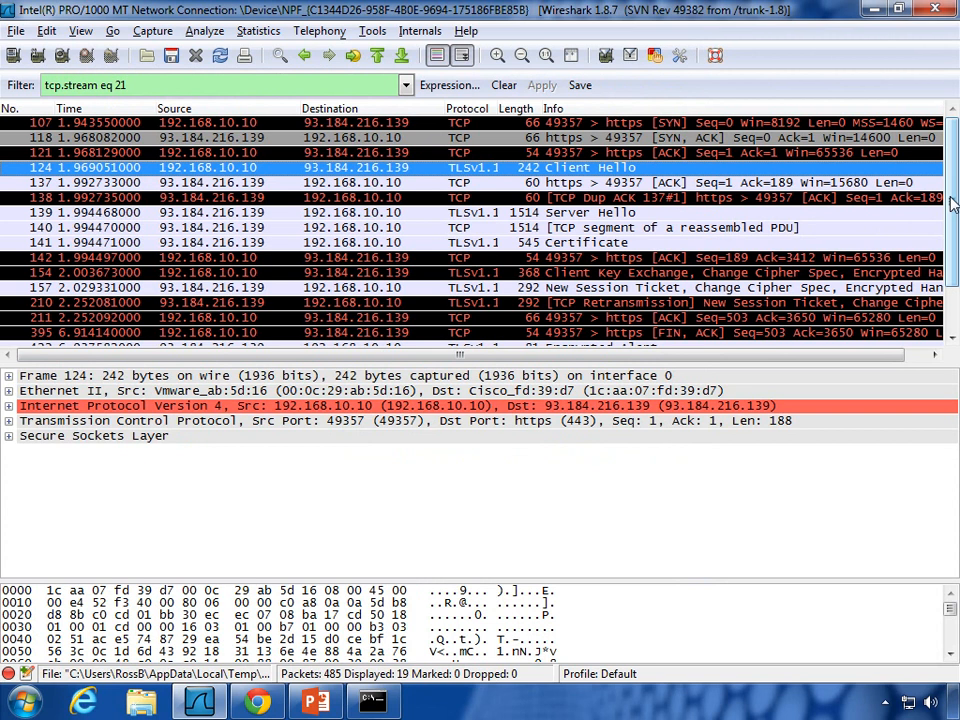
# Step: Inspect stream 21's handshake packets: SYN 107, SYN-ACK 118 and ACK 121
pyautogui.click(575, 123)
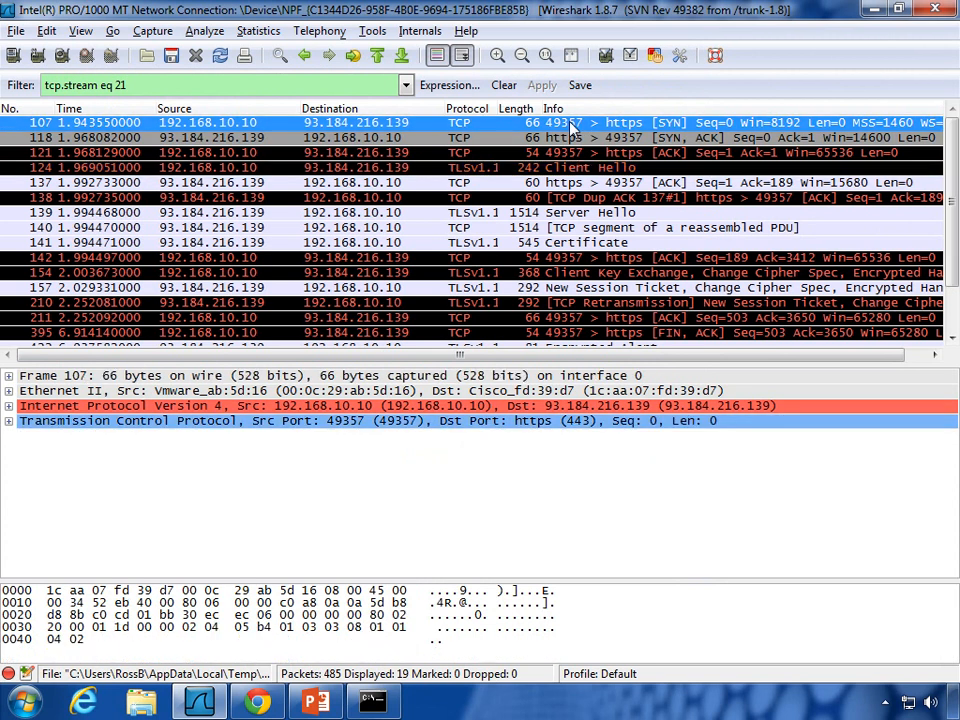
pyautogui.click(588, 138)
pyautogui.click(598, 153)
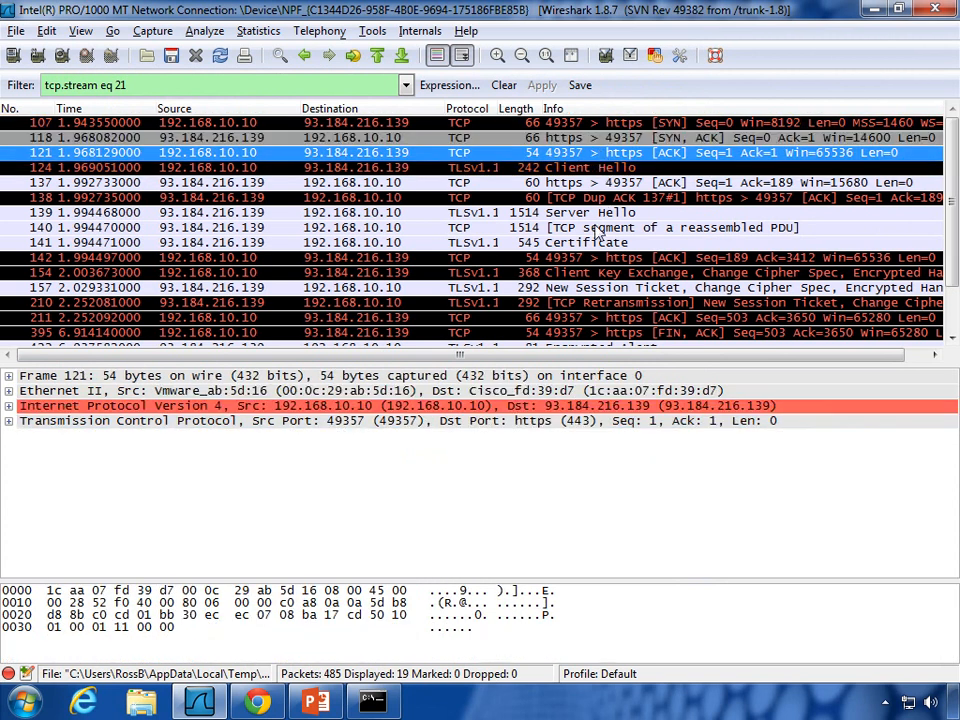